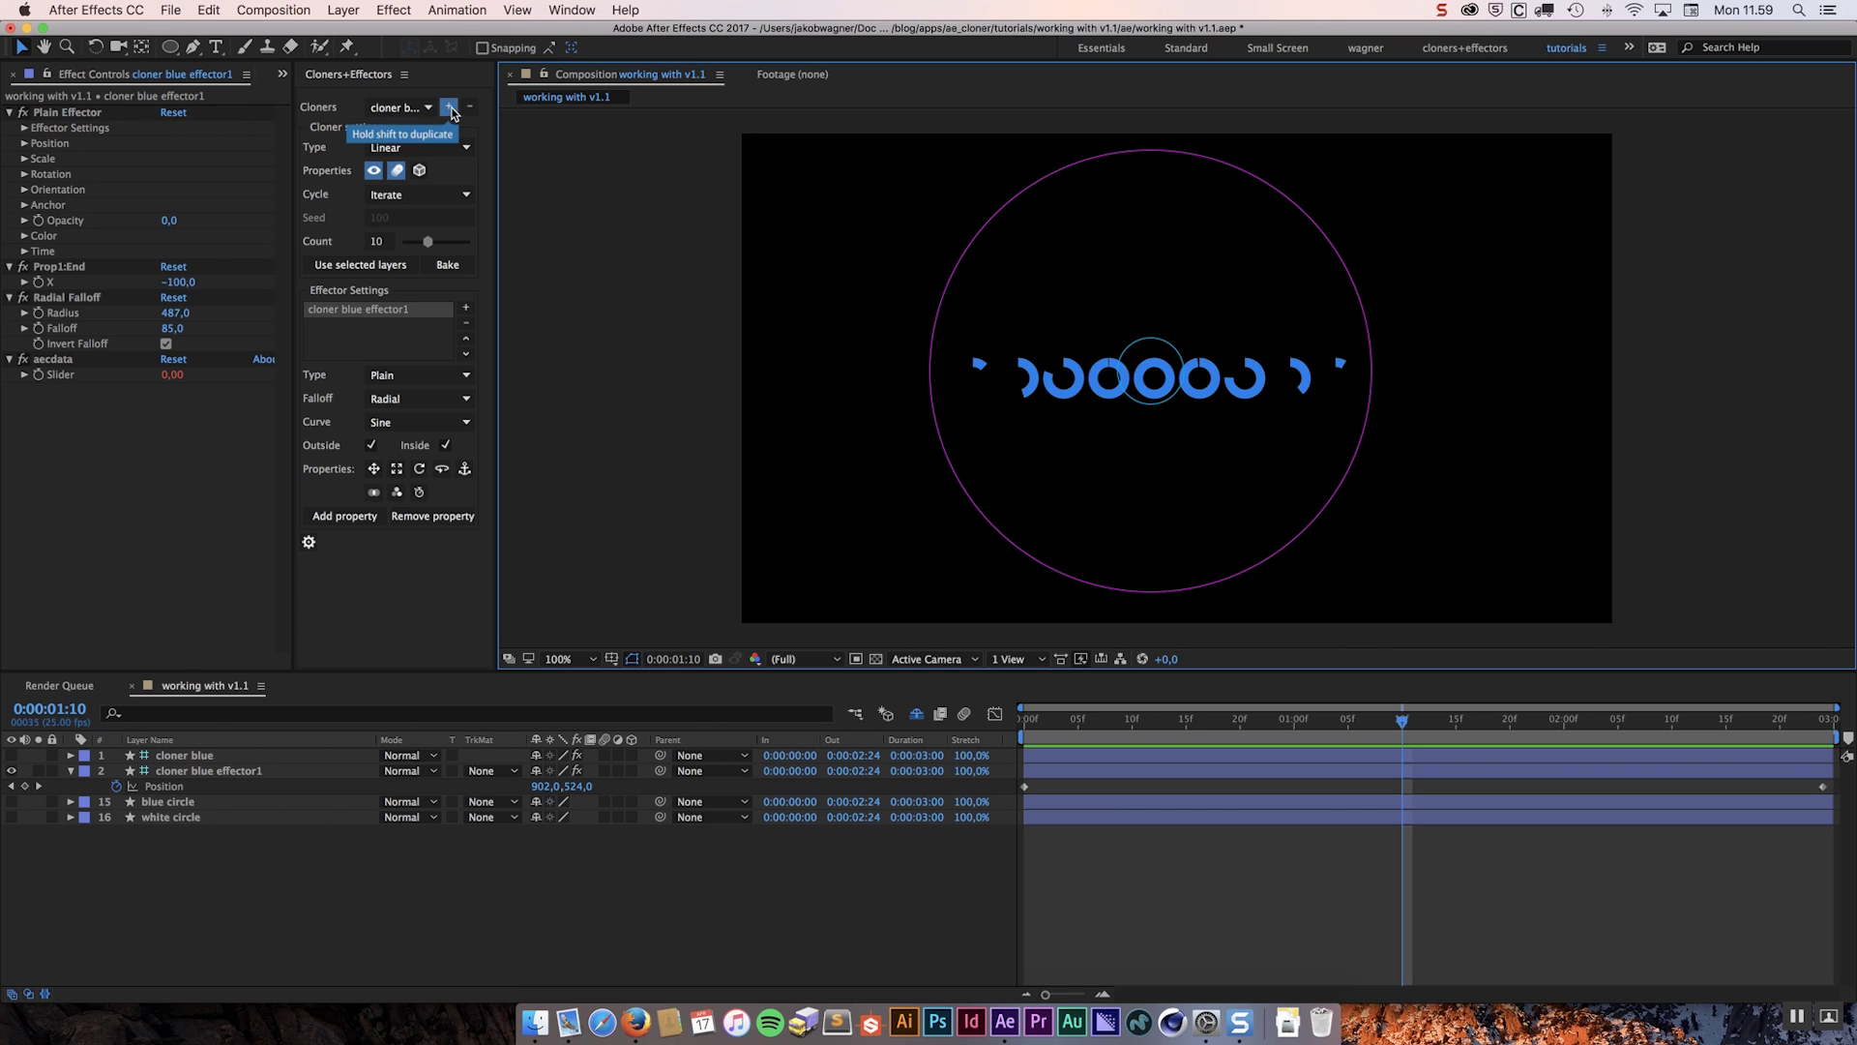
- Duplicate the blue cloner and its effector with the + button beside Cloners
left_click(449, 114)
left_click(449, 113, "shift")
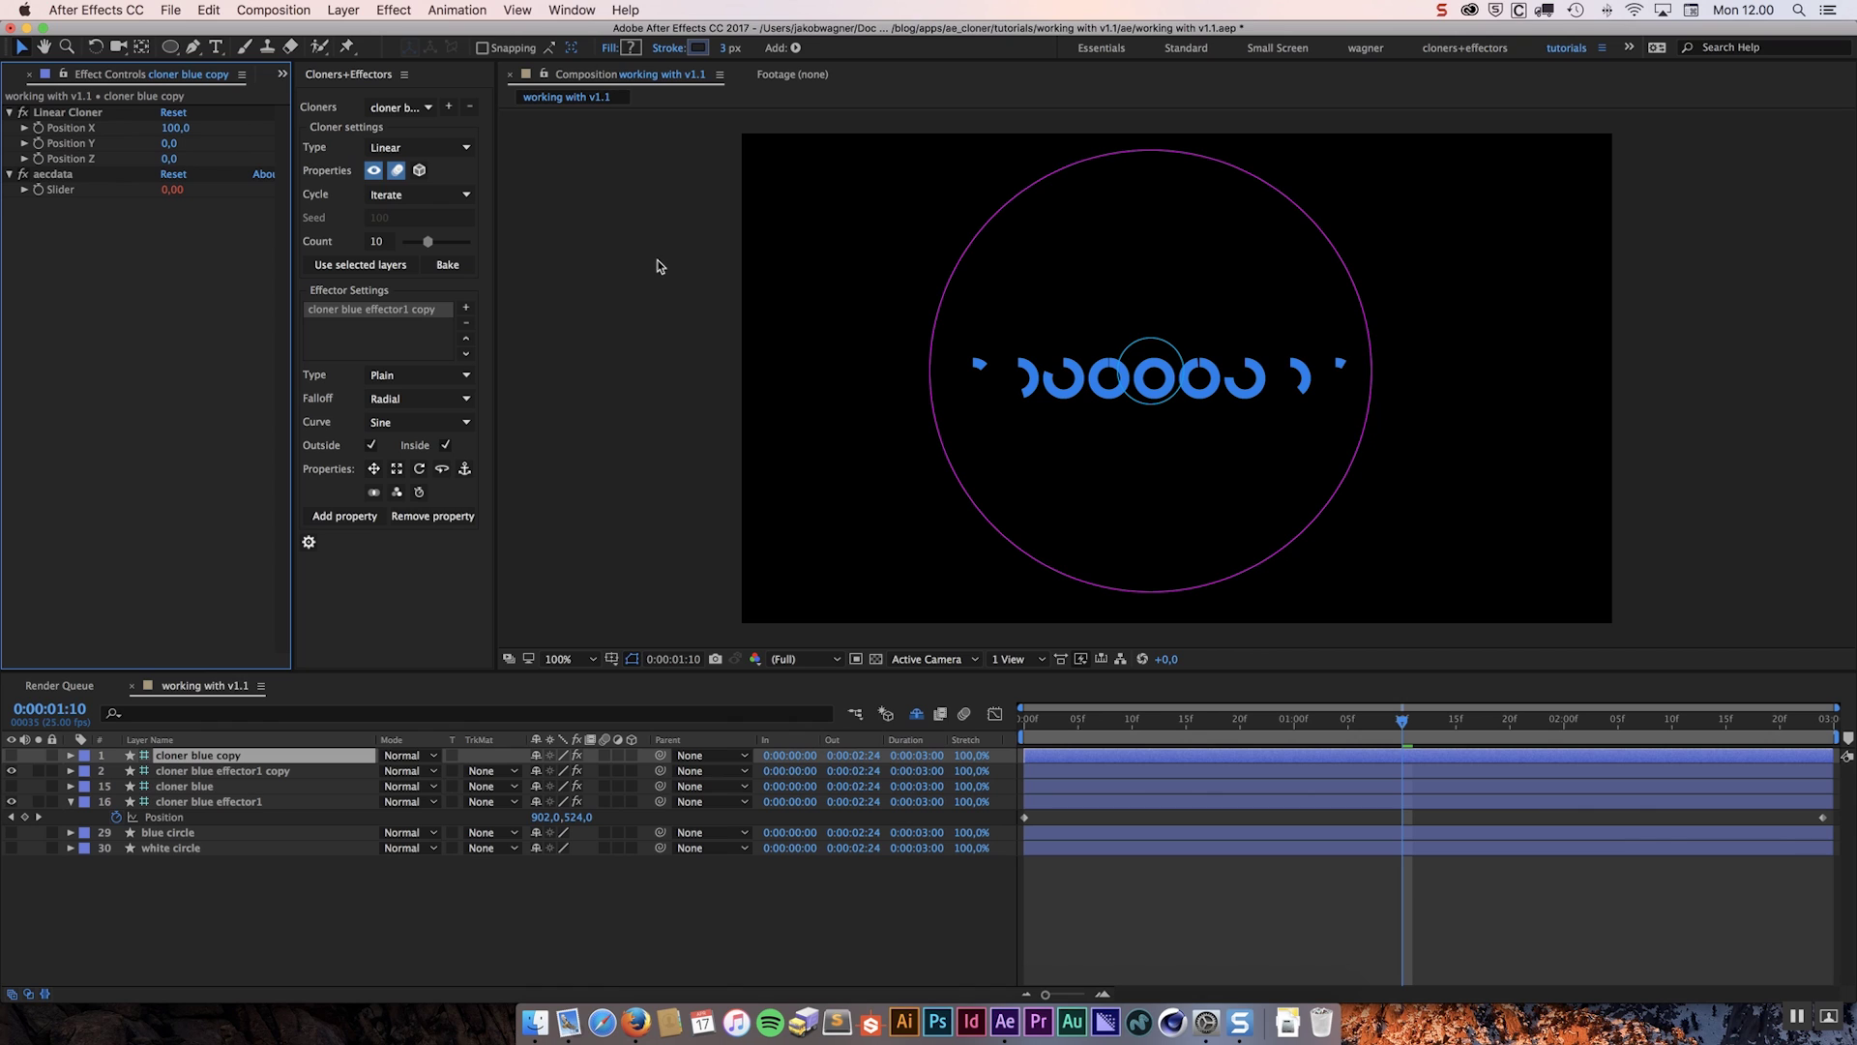
left_click(416, 107)
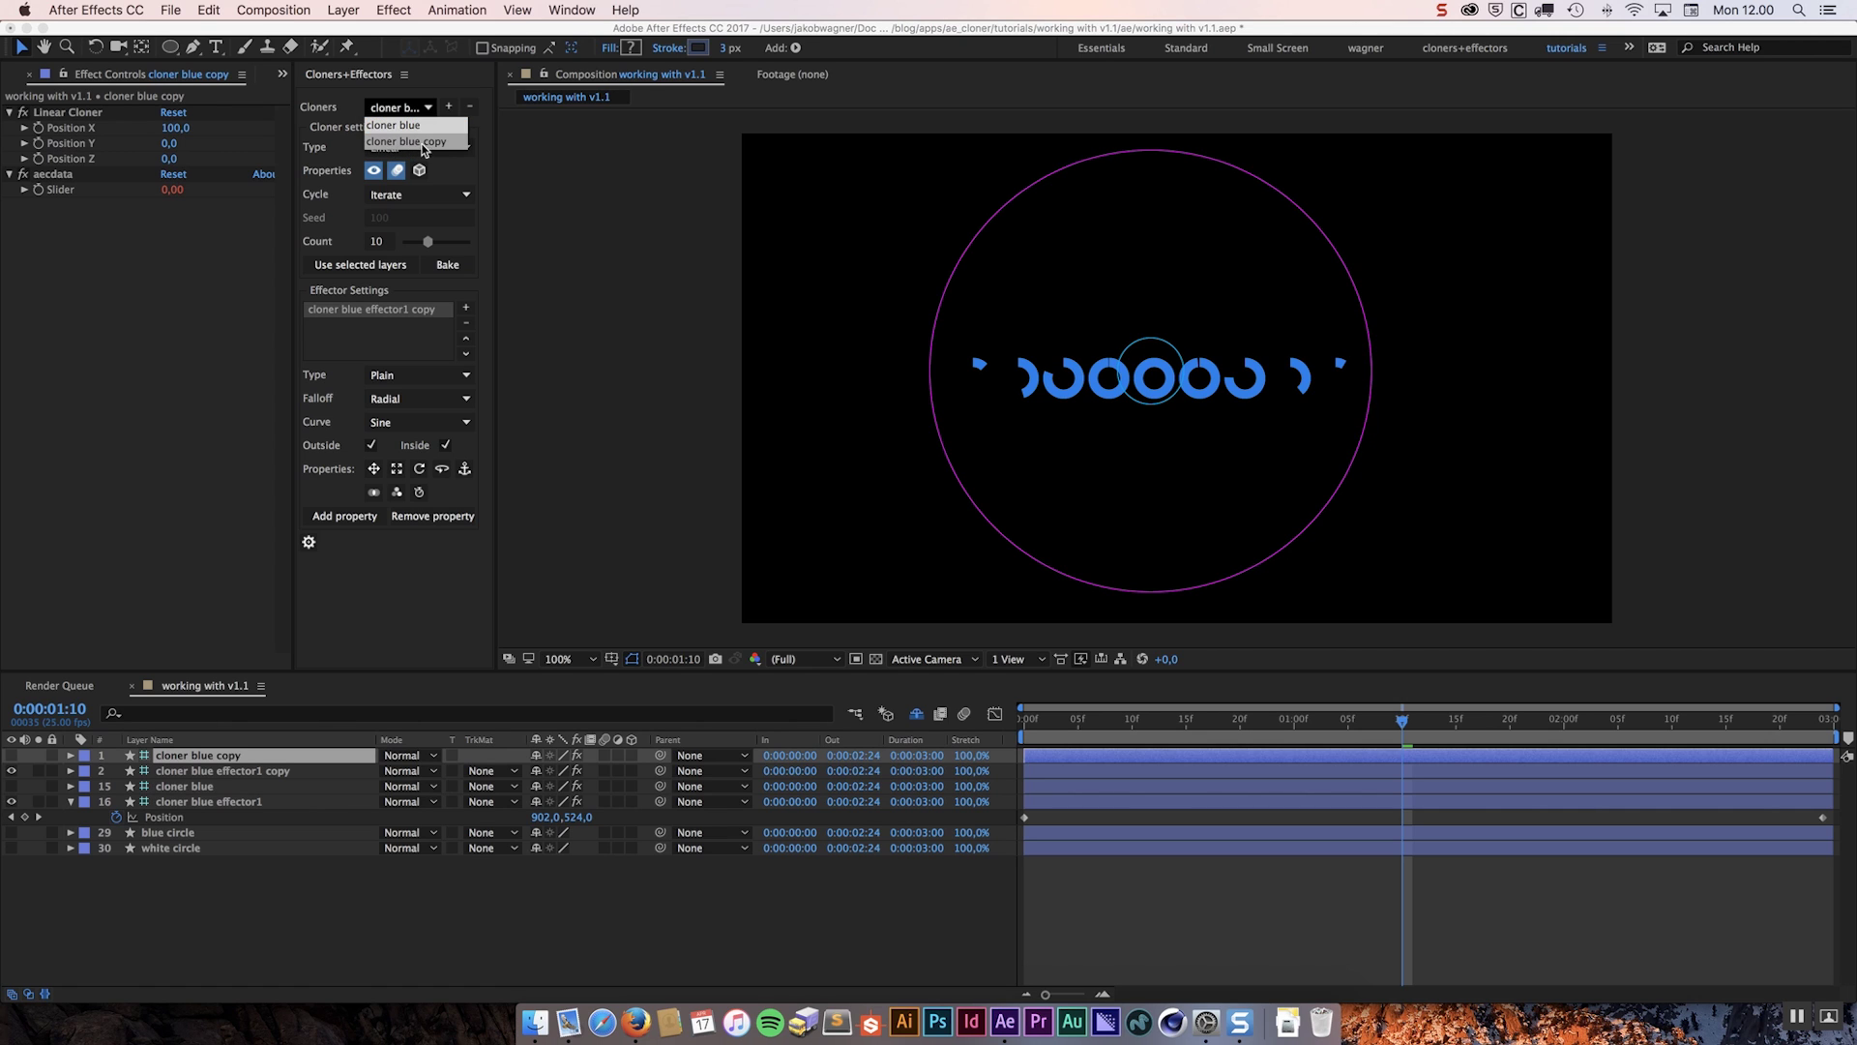
left_click(339, 114)
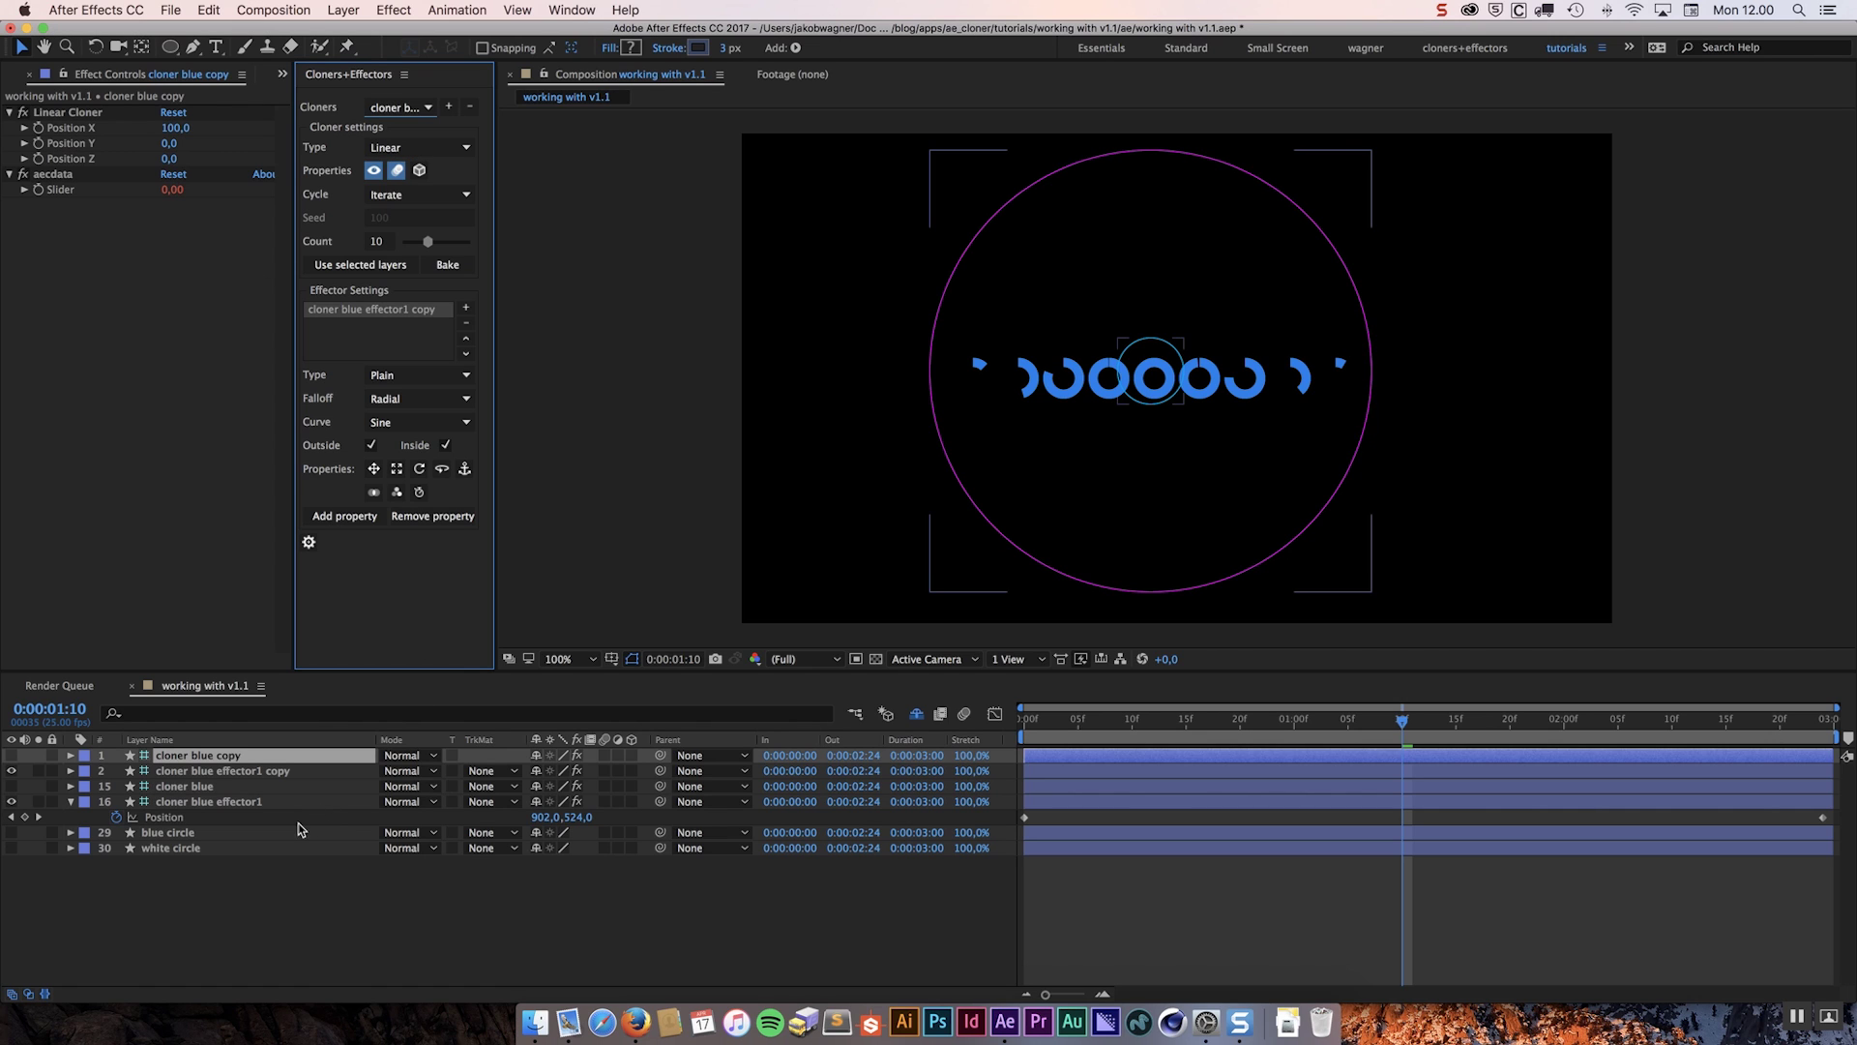
- Inspect the copied and original layers, then scrub time to watch the copied effector sweep
left_click(240, 771)
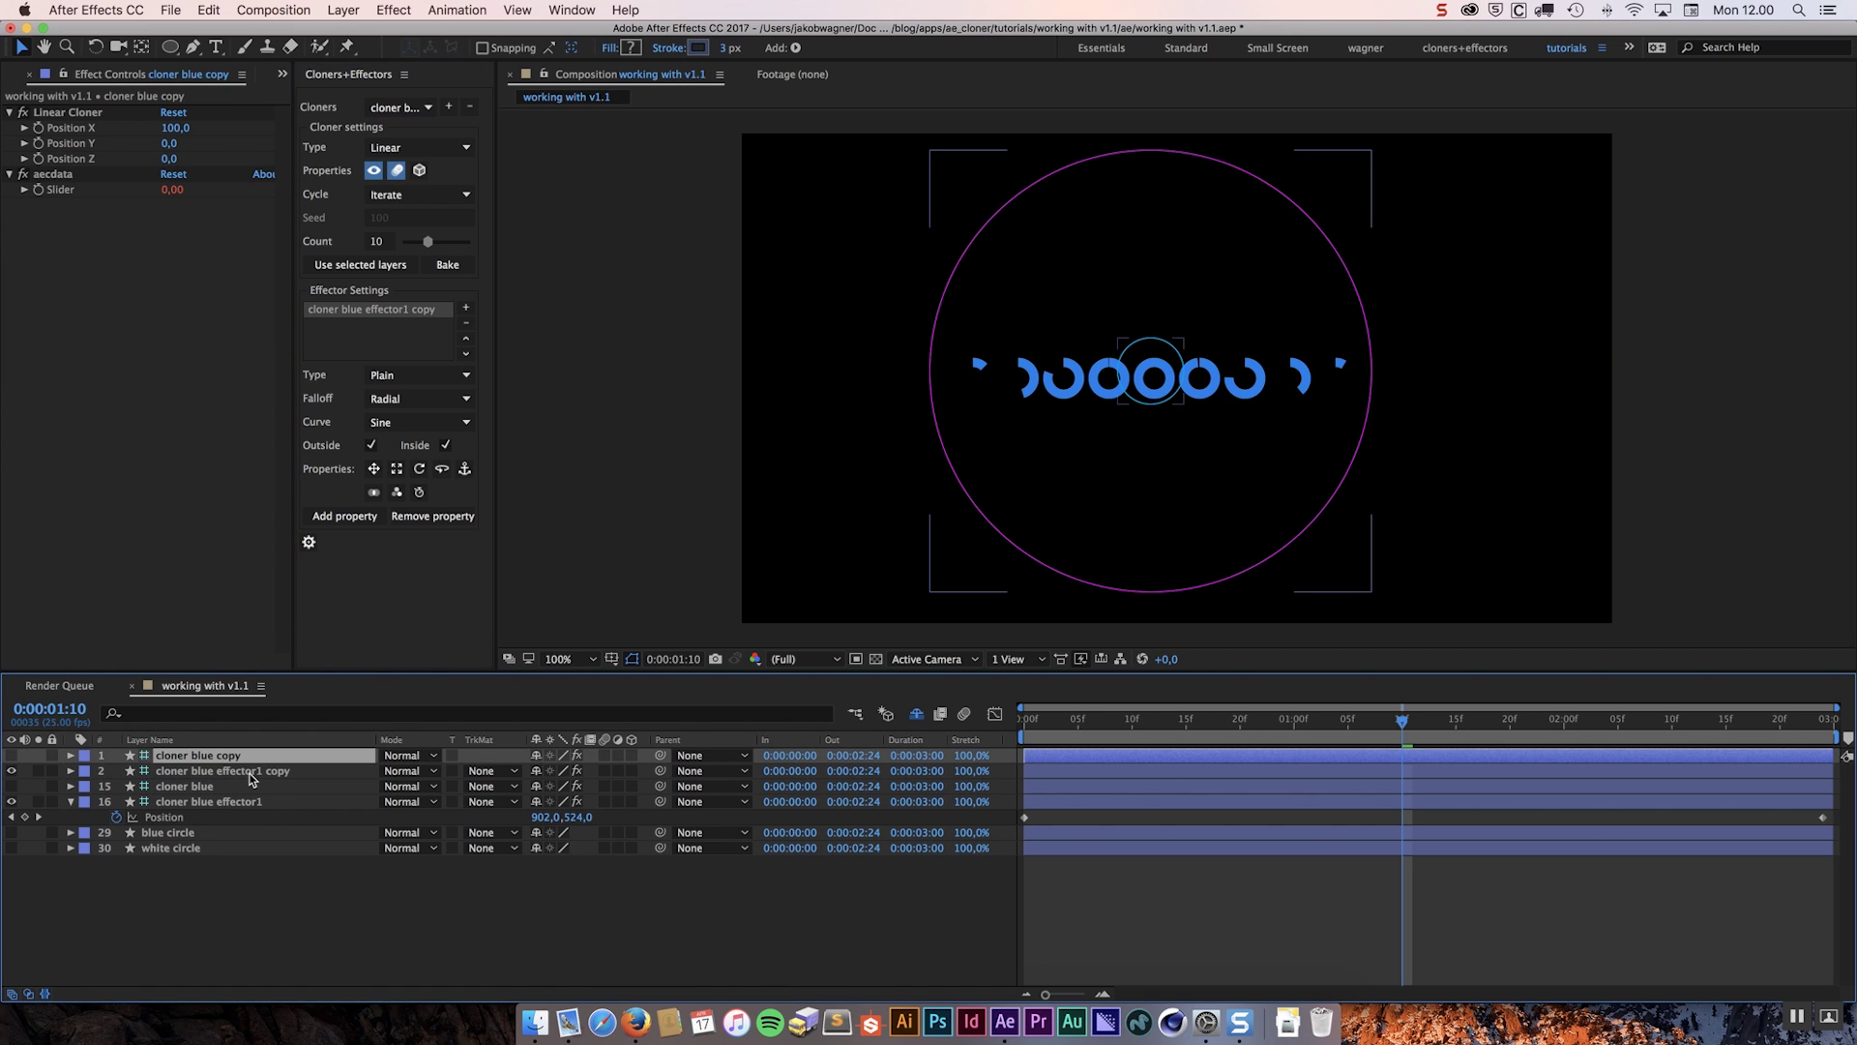
left_click(241, 789)
left_click(241, 802)
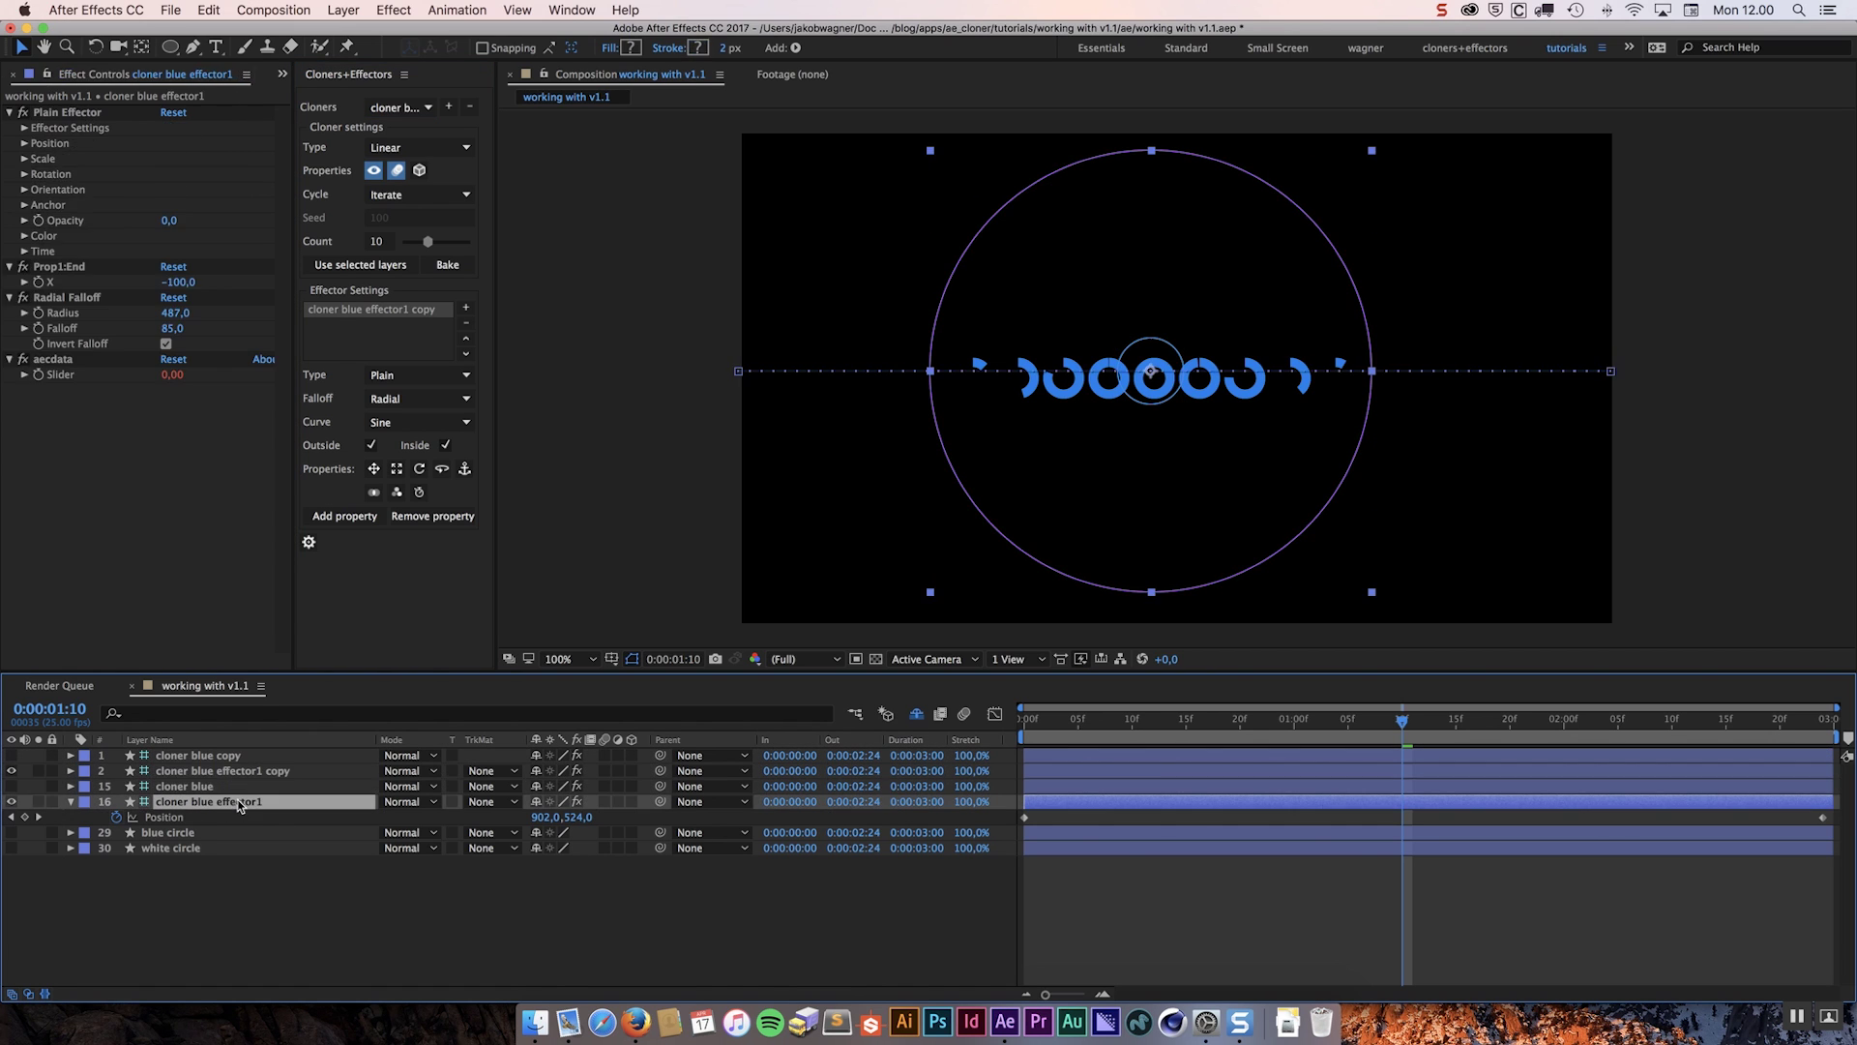
left_click(241, 788)
key("super+Up")
key("super+Up")
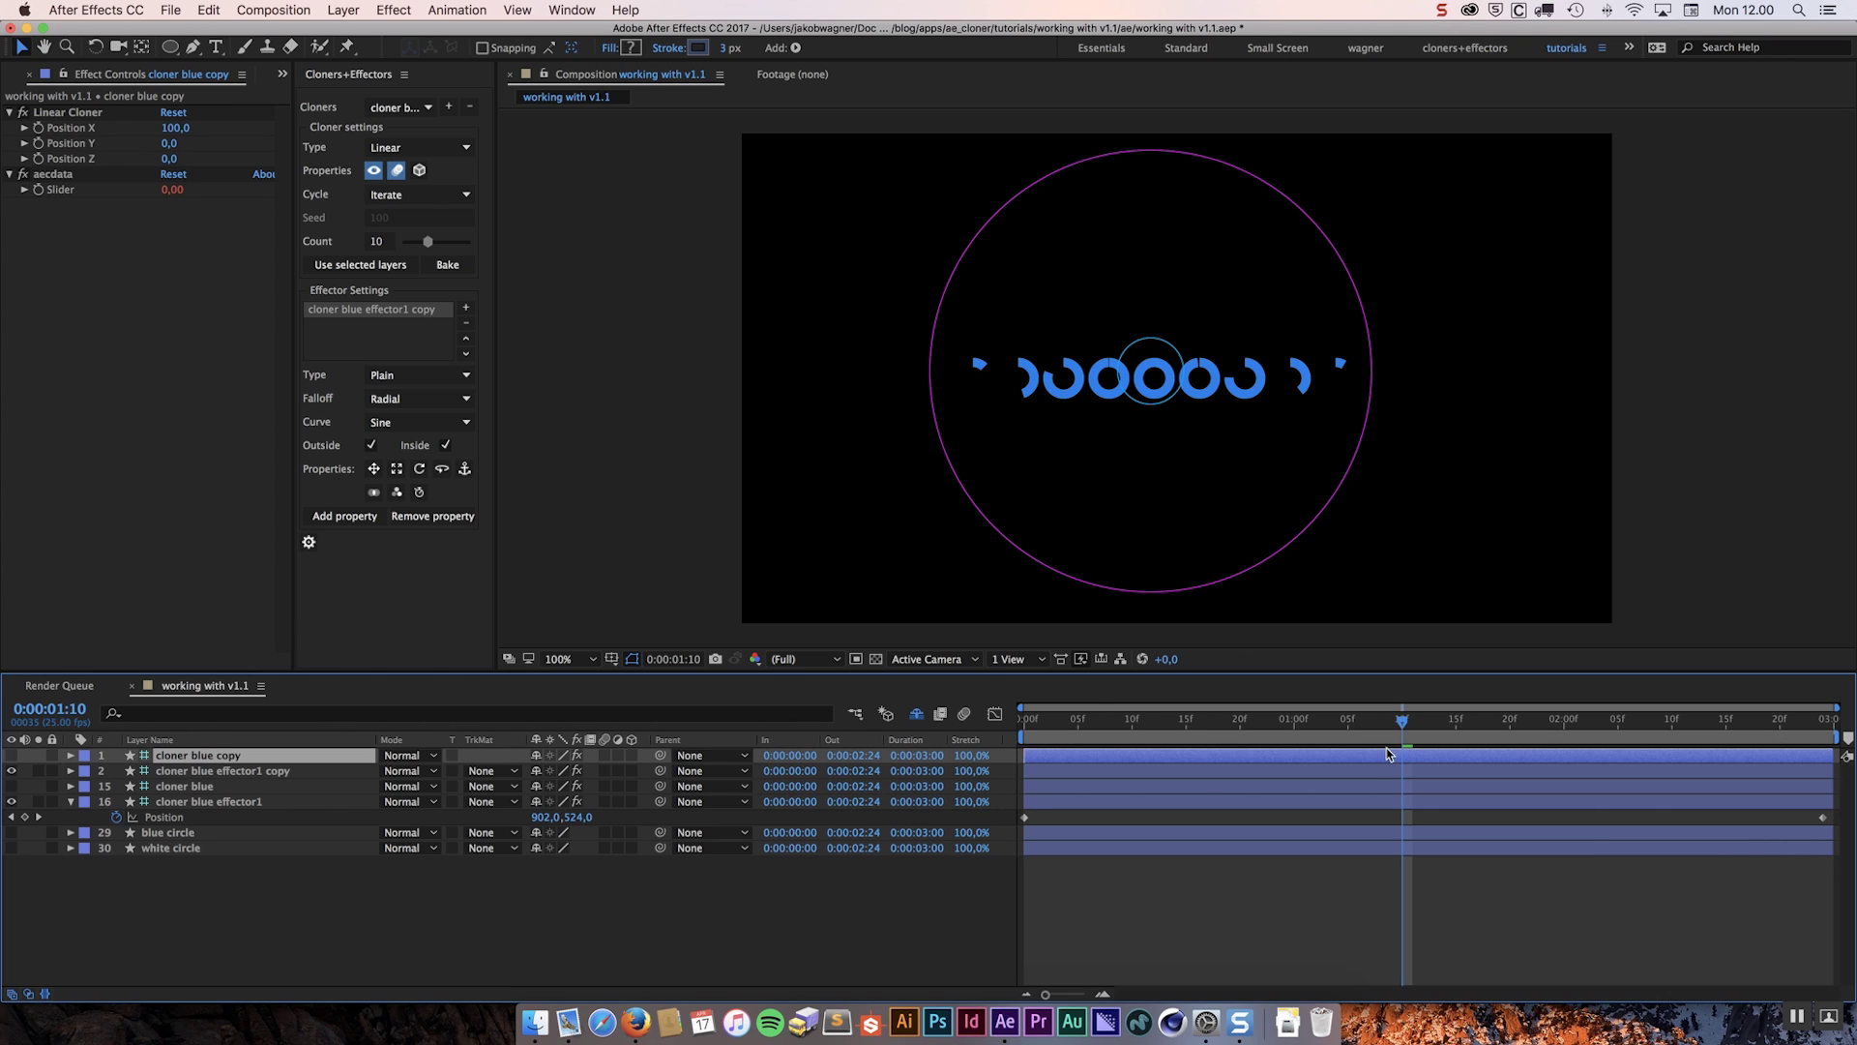
mouse_move(1393, 725)
left_mouse_down()
mouse_move(1122, 726)
mouse_move(1389, 713)
left_mouse_up()
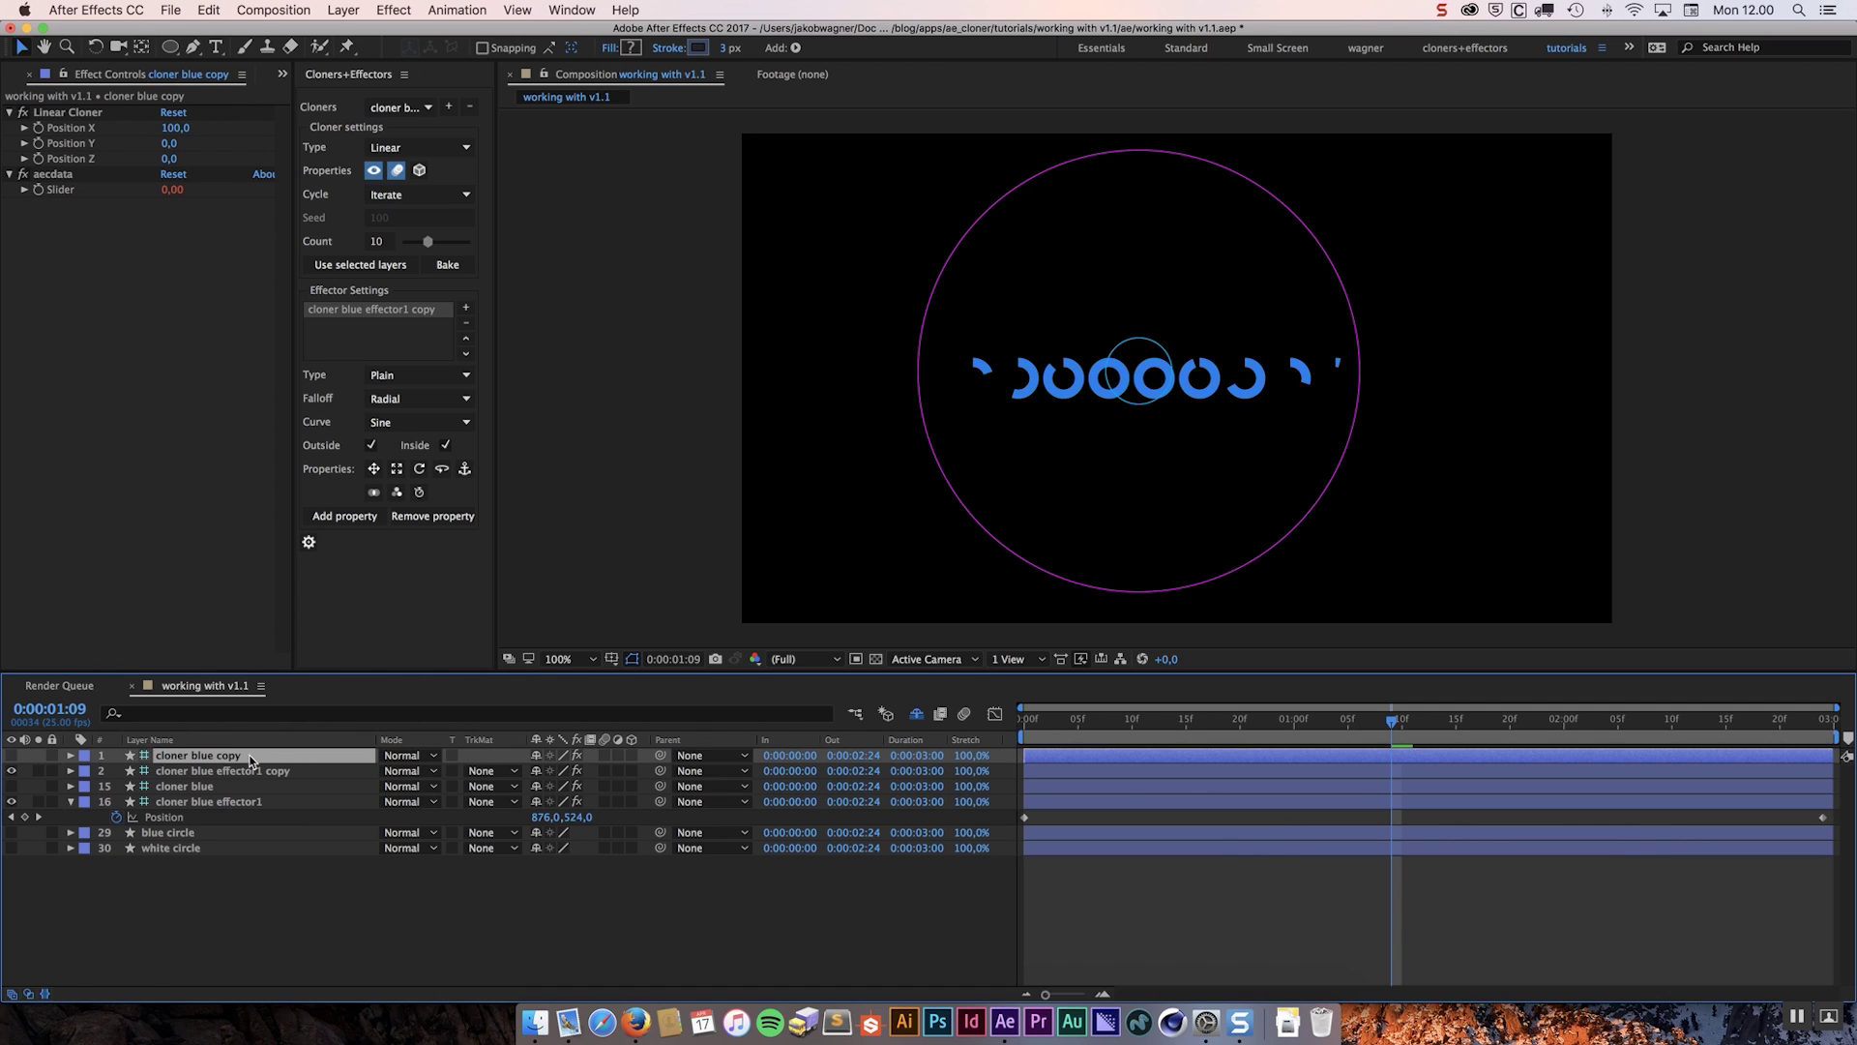
- Rename the cloner blue copy layer to 'cloner white'
key("Right")
key("BackSpace")
key("BackSpace")
key("BackSpace")
key("BackSpace")
key("BackSpace")
key("BackSpace")
key("BackSpace")
key("BackSpace")
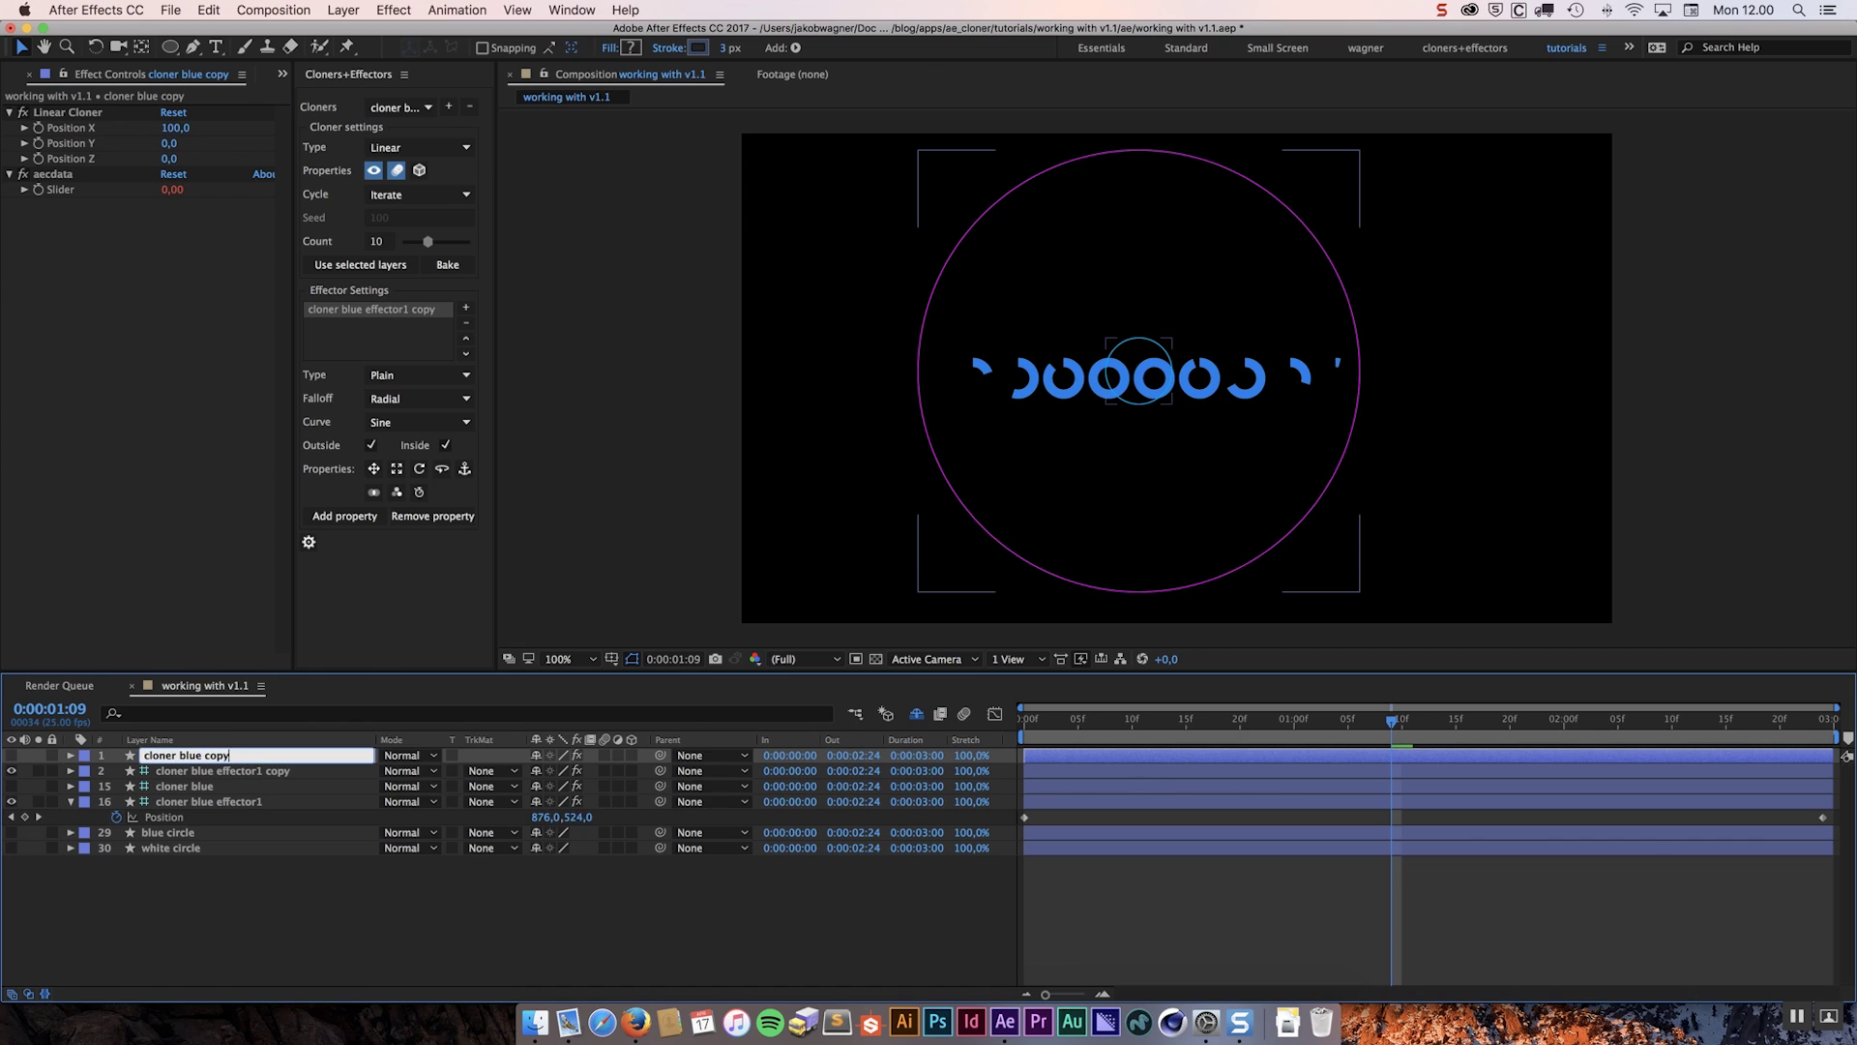
key("BackSpace")
type("white")
key("Return")
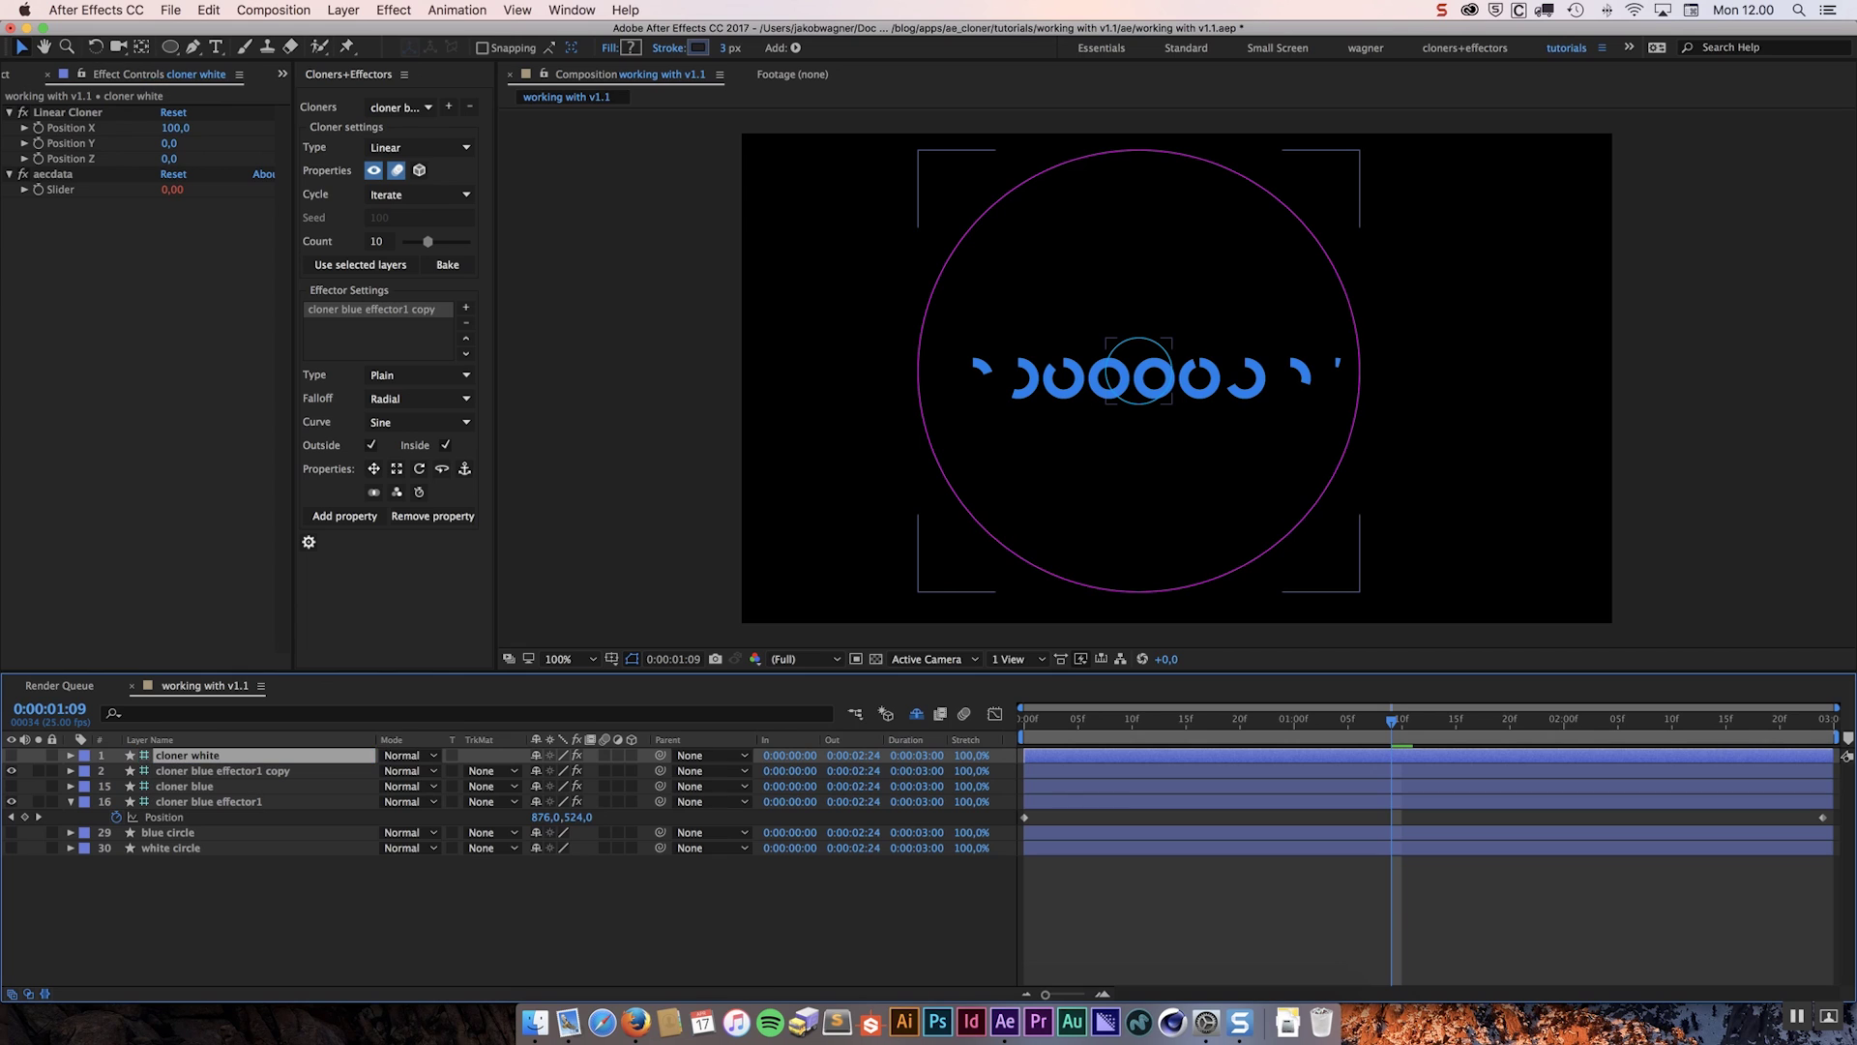
- Rename the copied effector layer to 'cloner white effector1'
left_click(235, 771)
key("Return")
key("Right")
key("BackSpace")
key("BackSpace")
key("BackSpace")
key("BackSpace")
key("BackSpace")
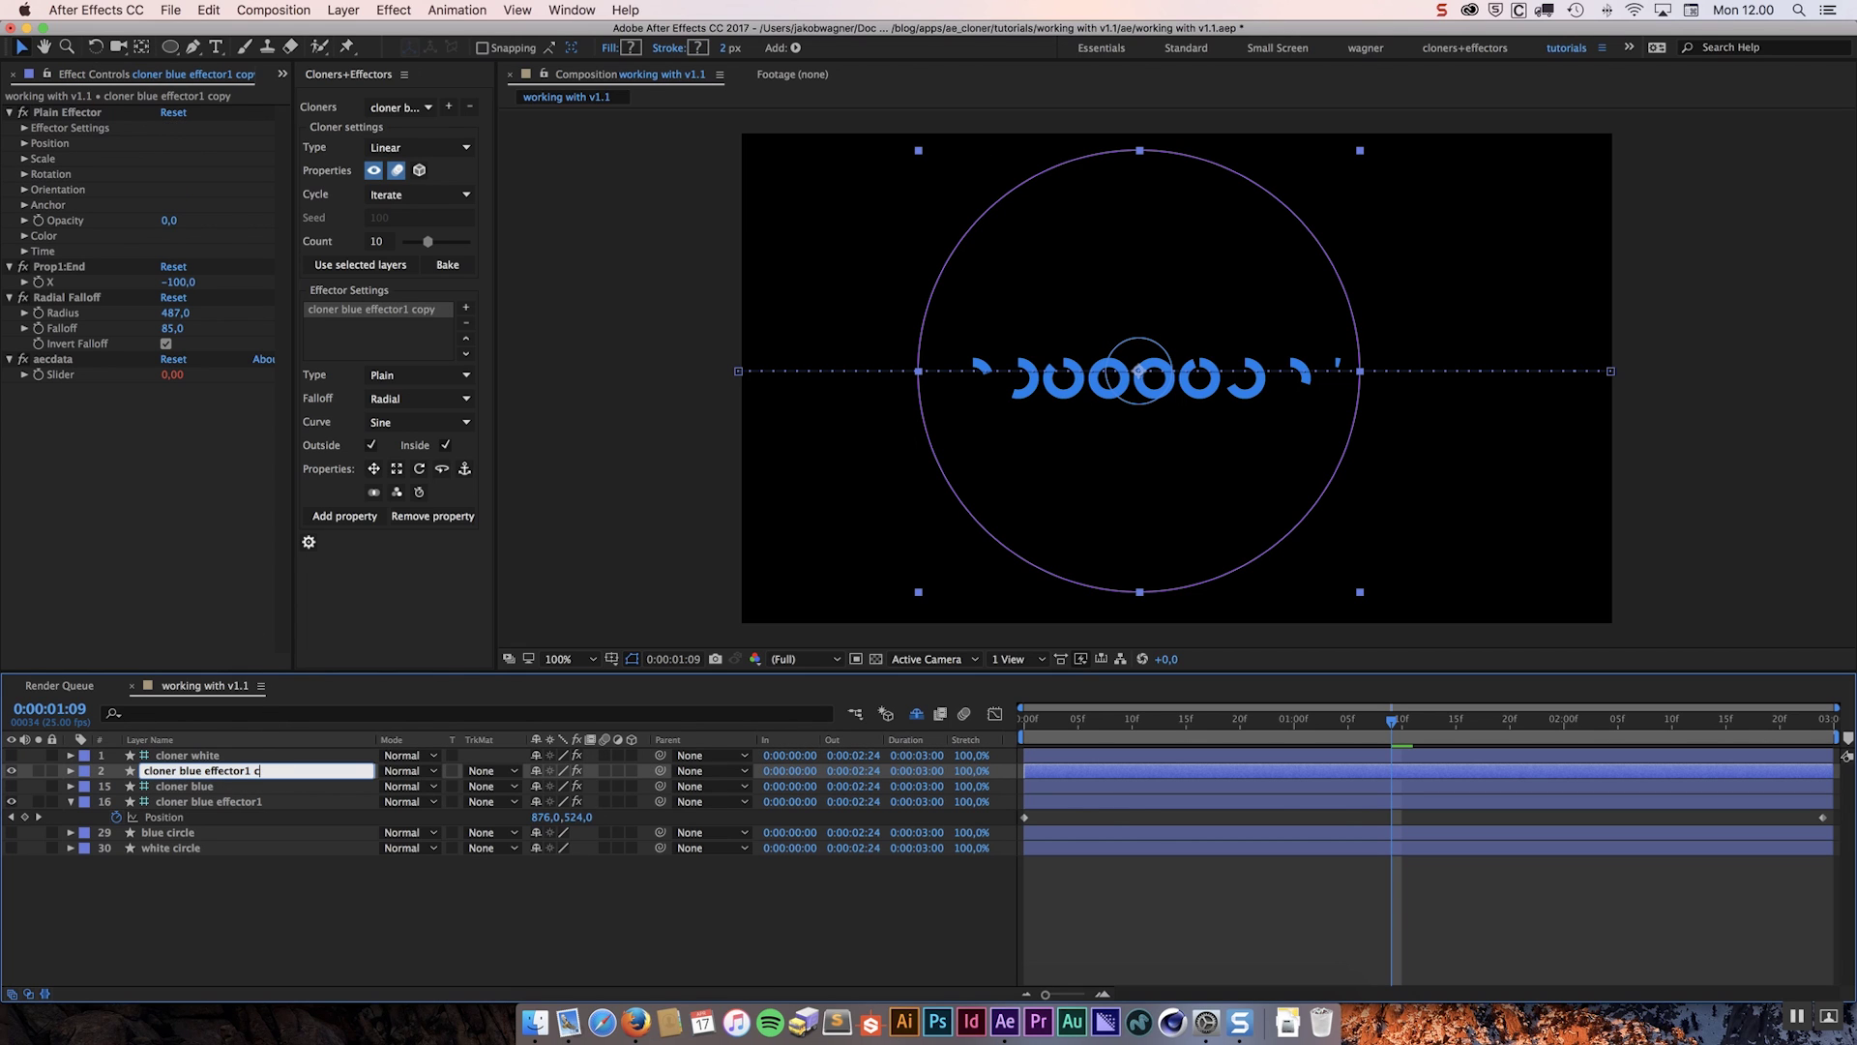
left_click(201, 771)
key("BackSpace")
key("BackSpace")
key("BackSpace")
key("BackSpace")
type("white")
key("Return")
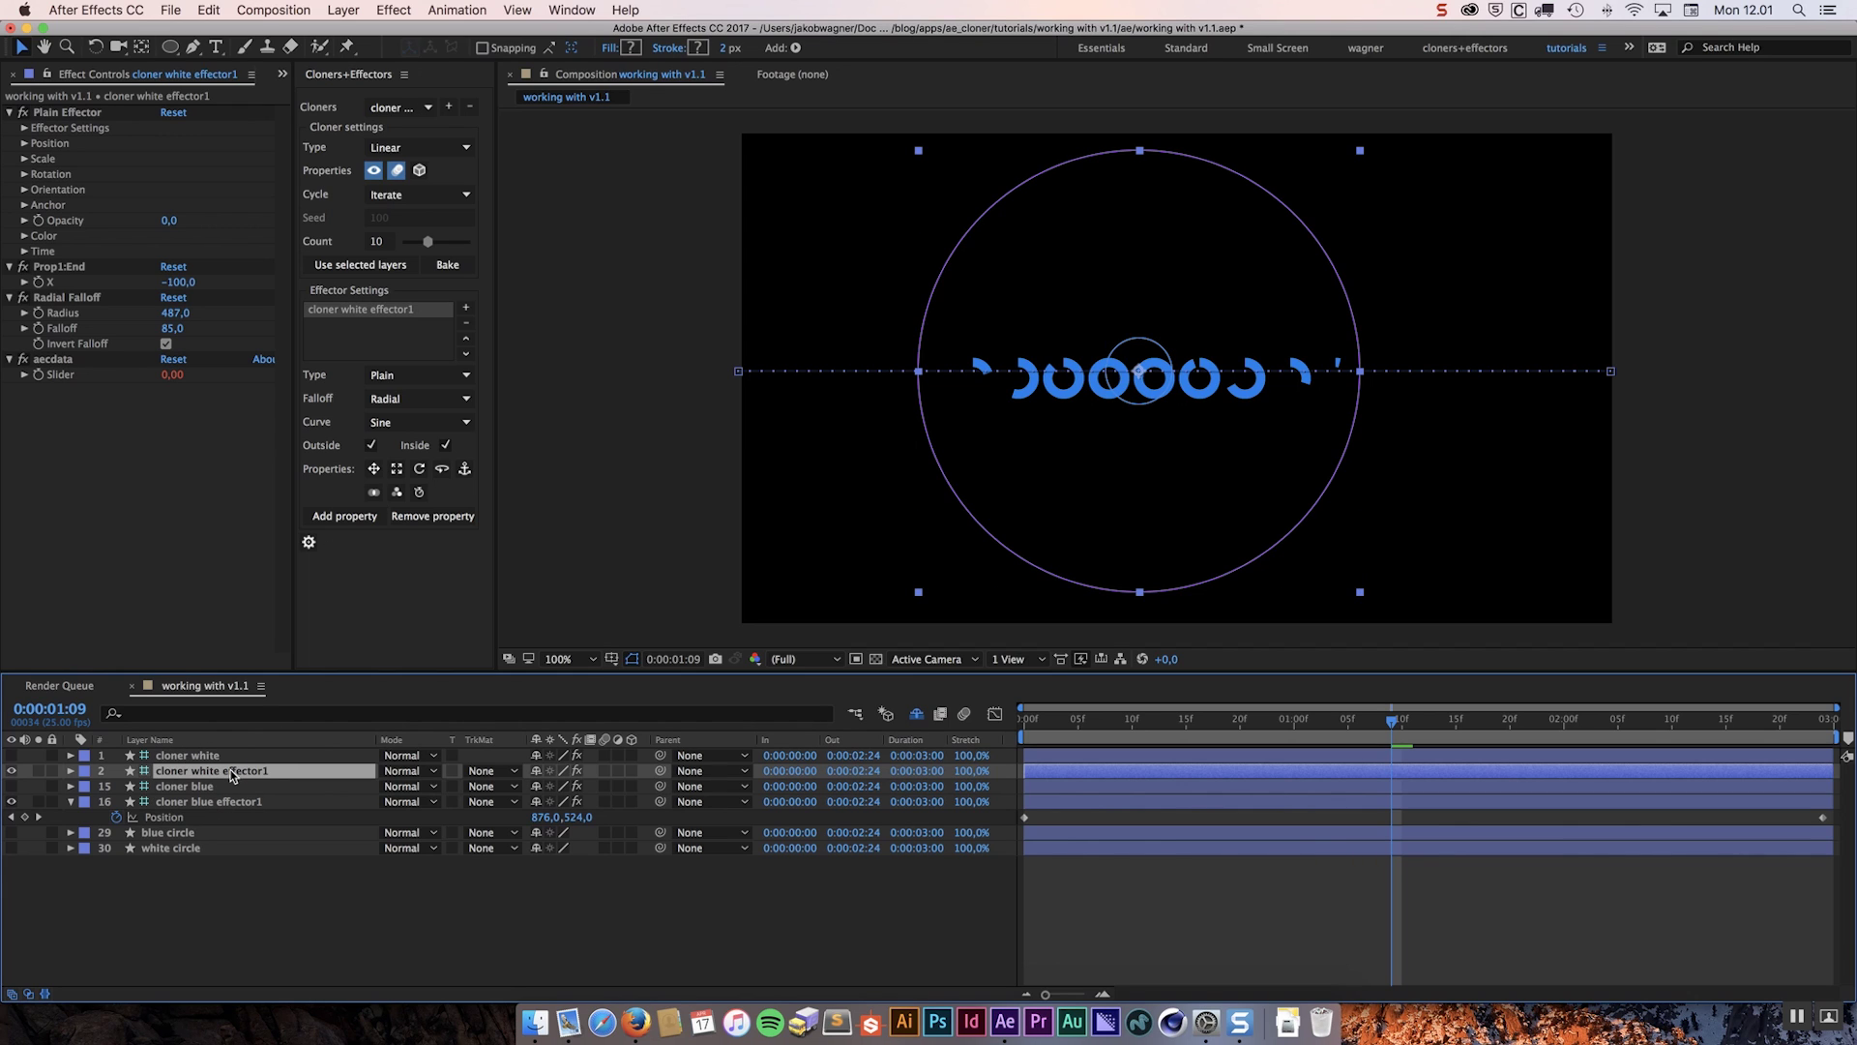
- Use the white circle layer as the white cloner's source and set Prop1:End X to -121
left_click(178, 848)
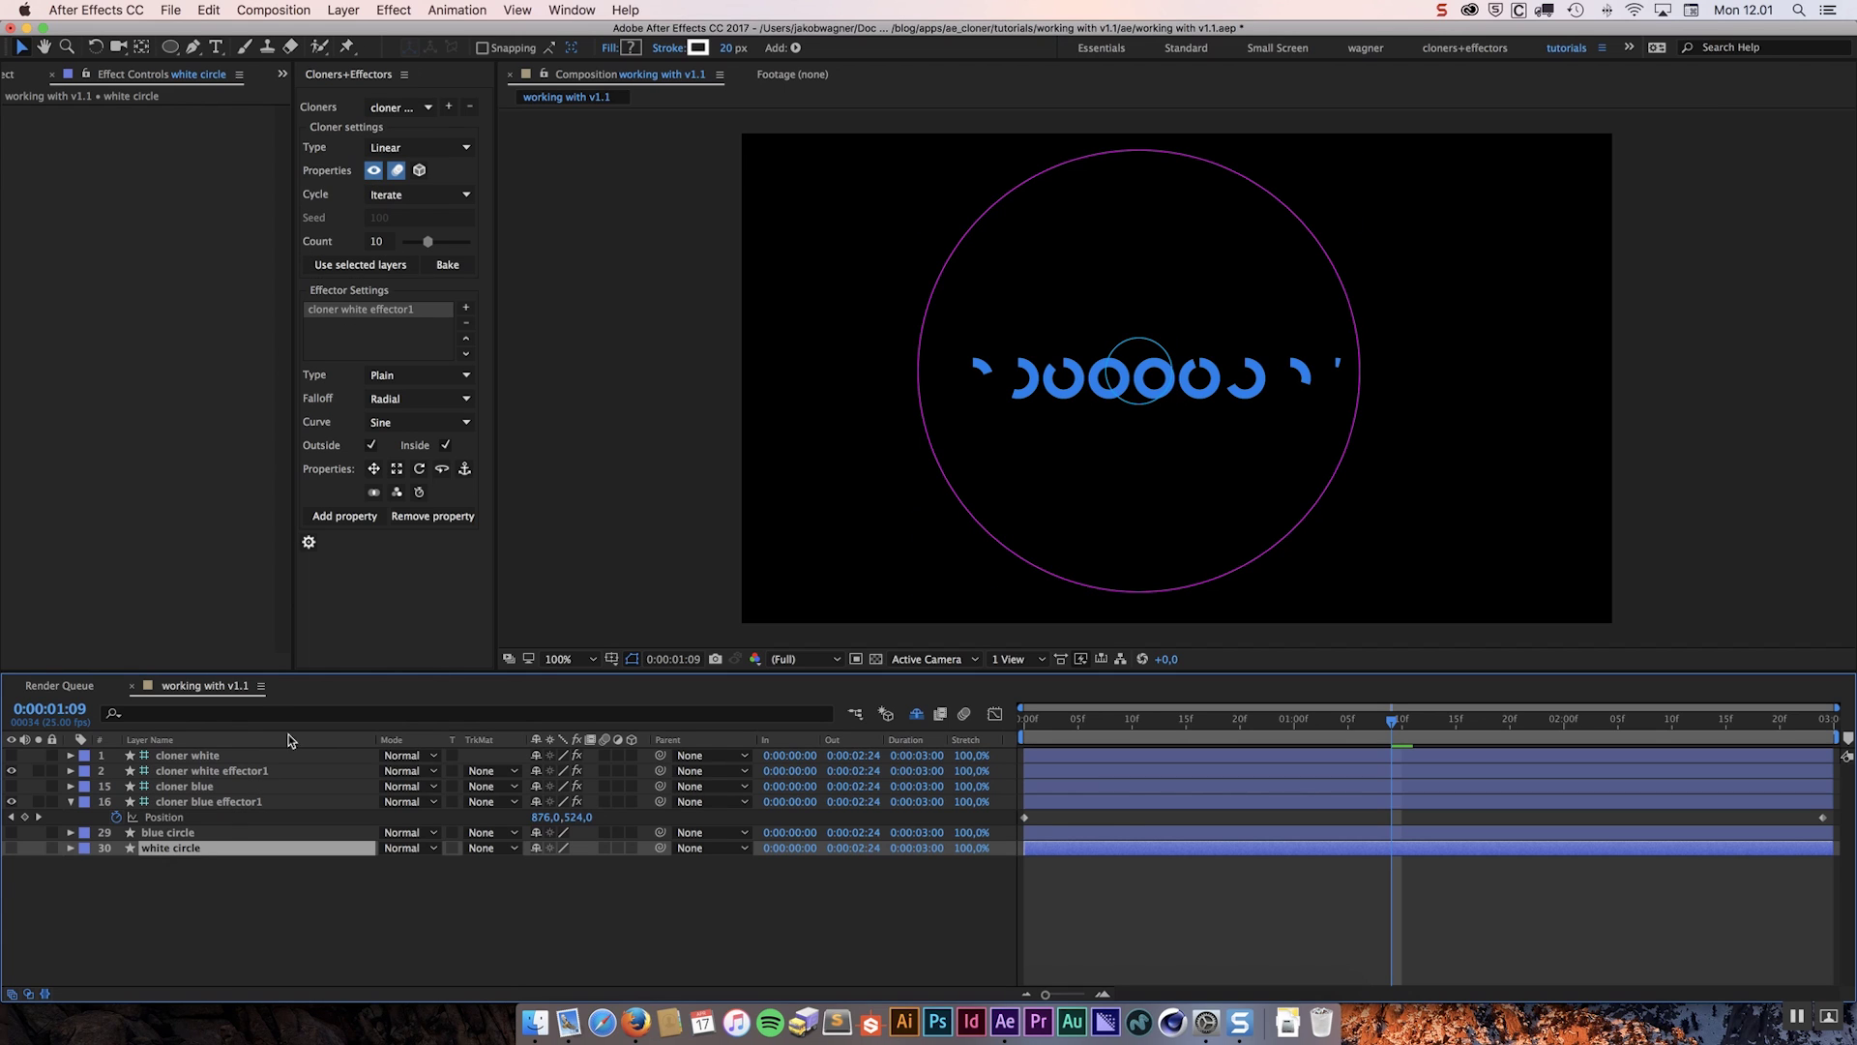
left_click(358, 265)
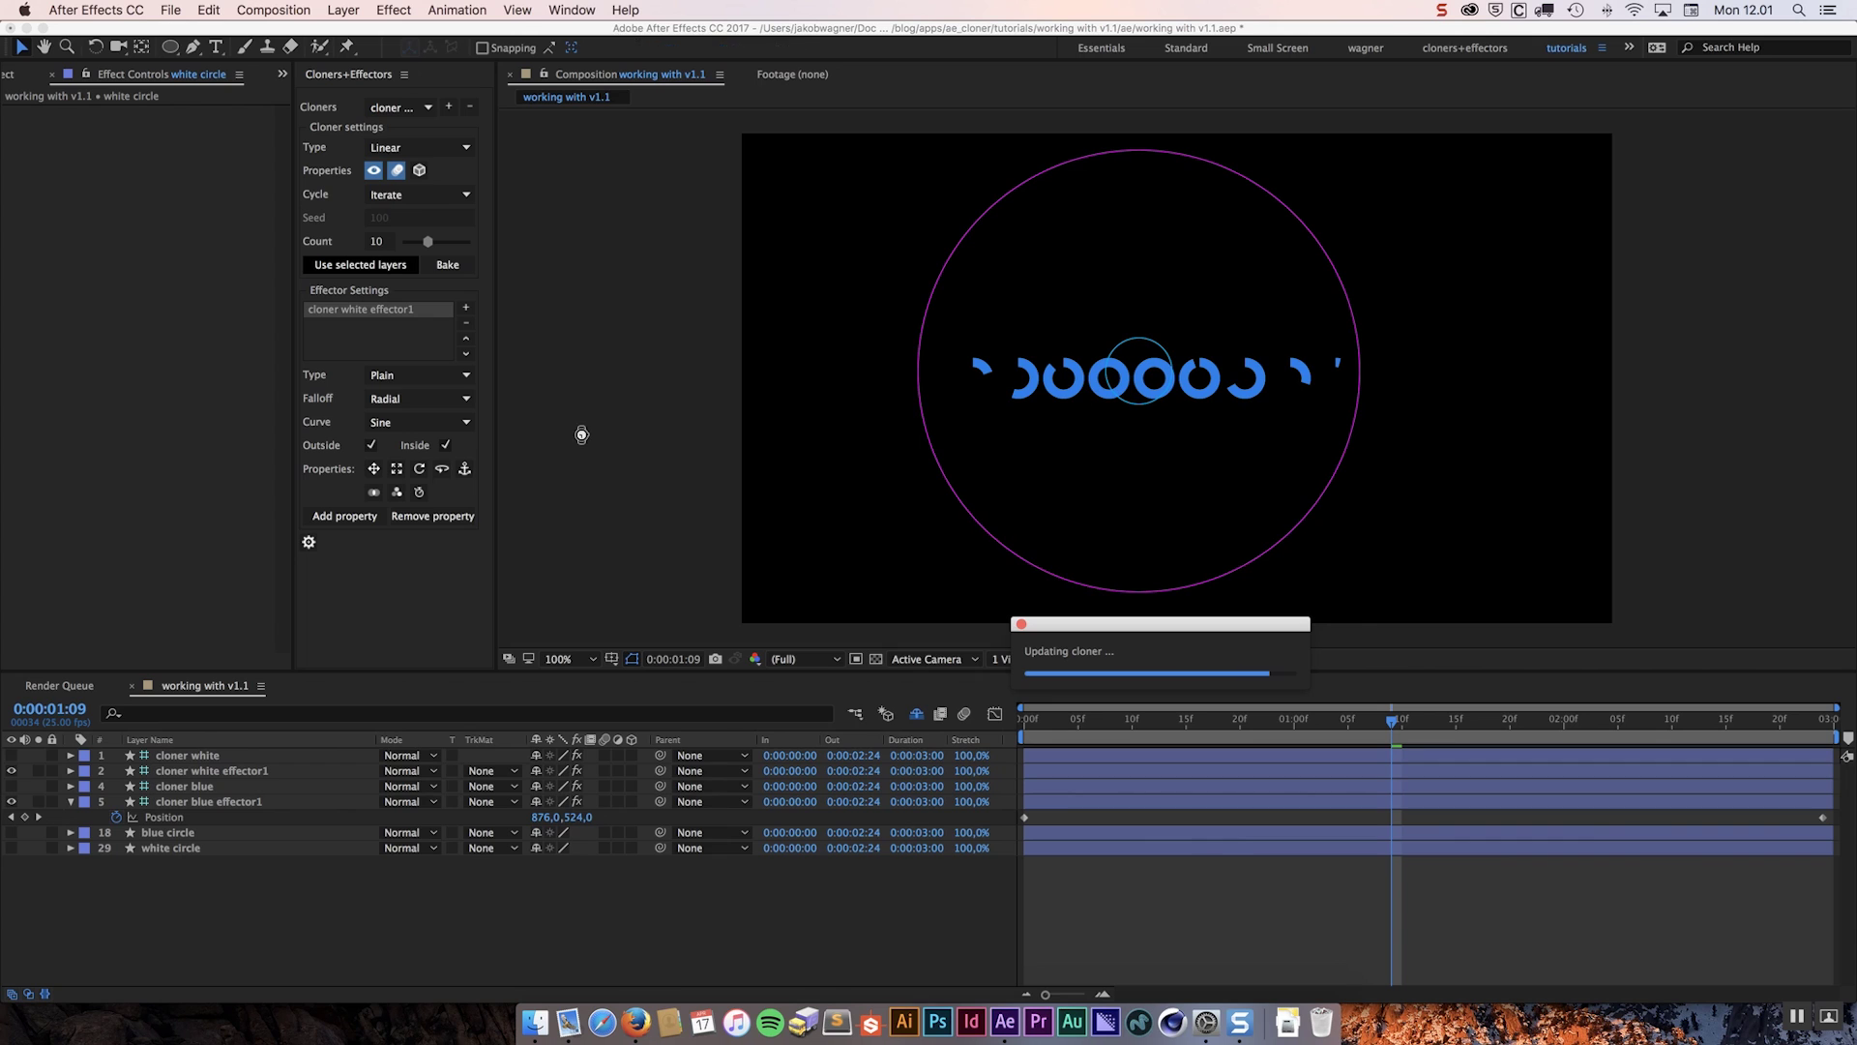
left_click(221, 772)
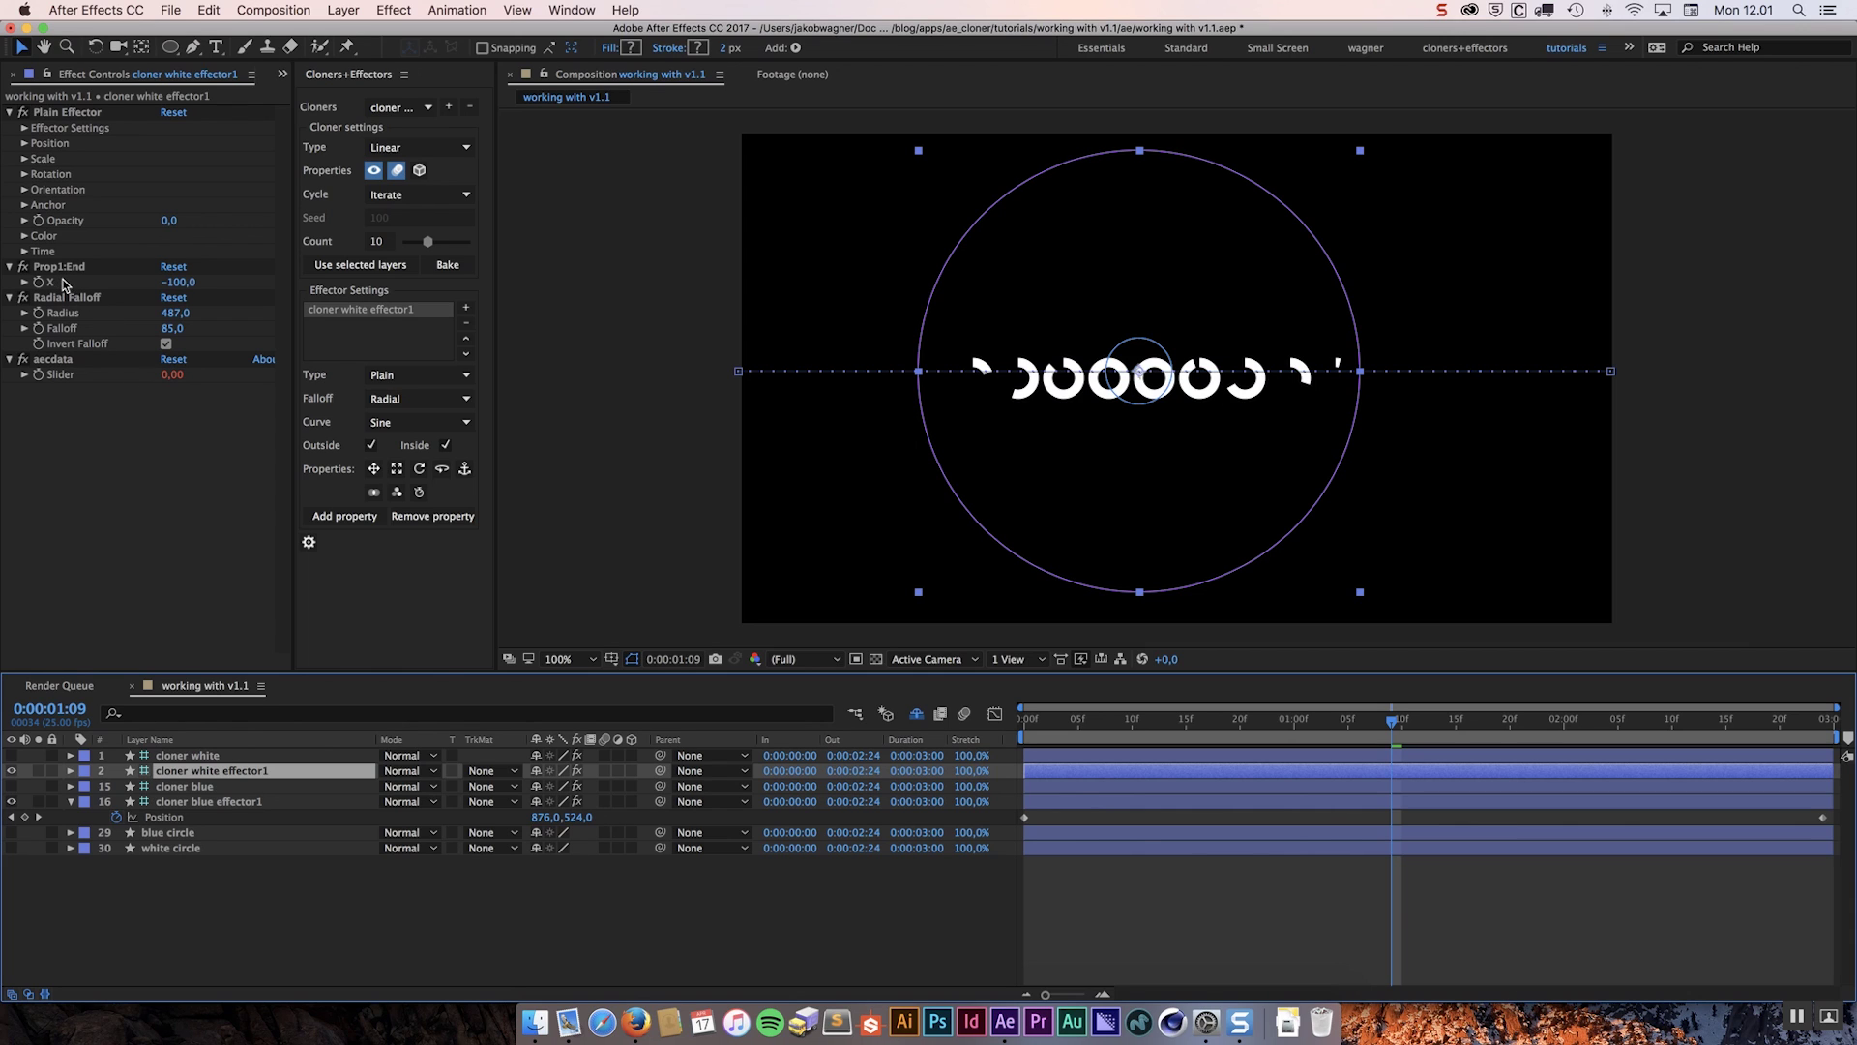
left_click_drag(164, 283, 158, 282)
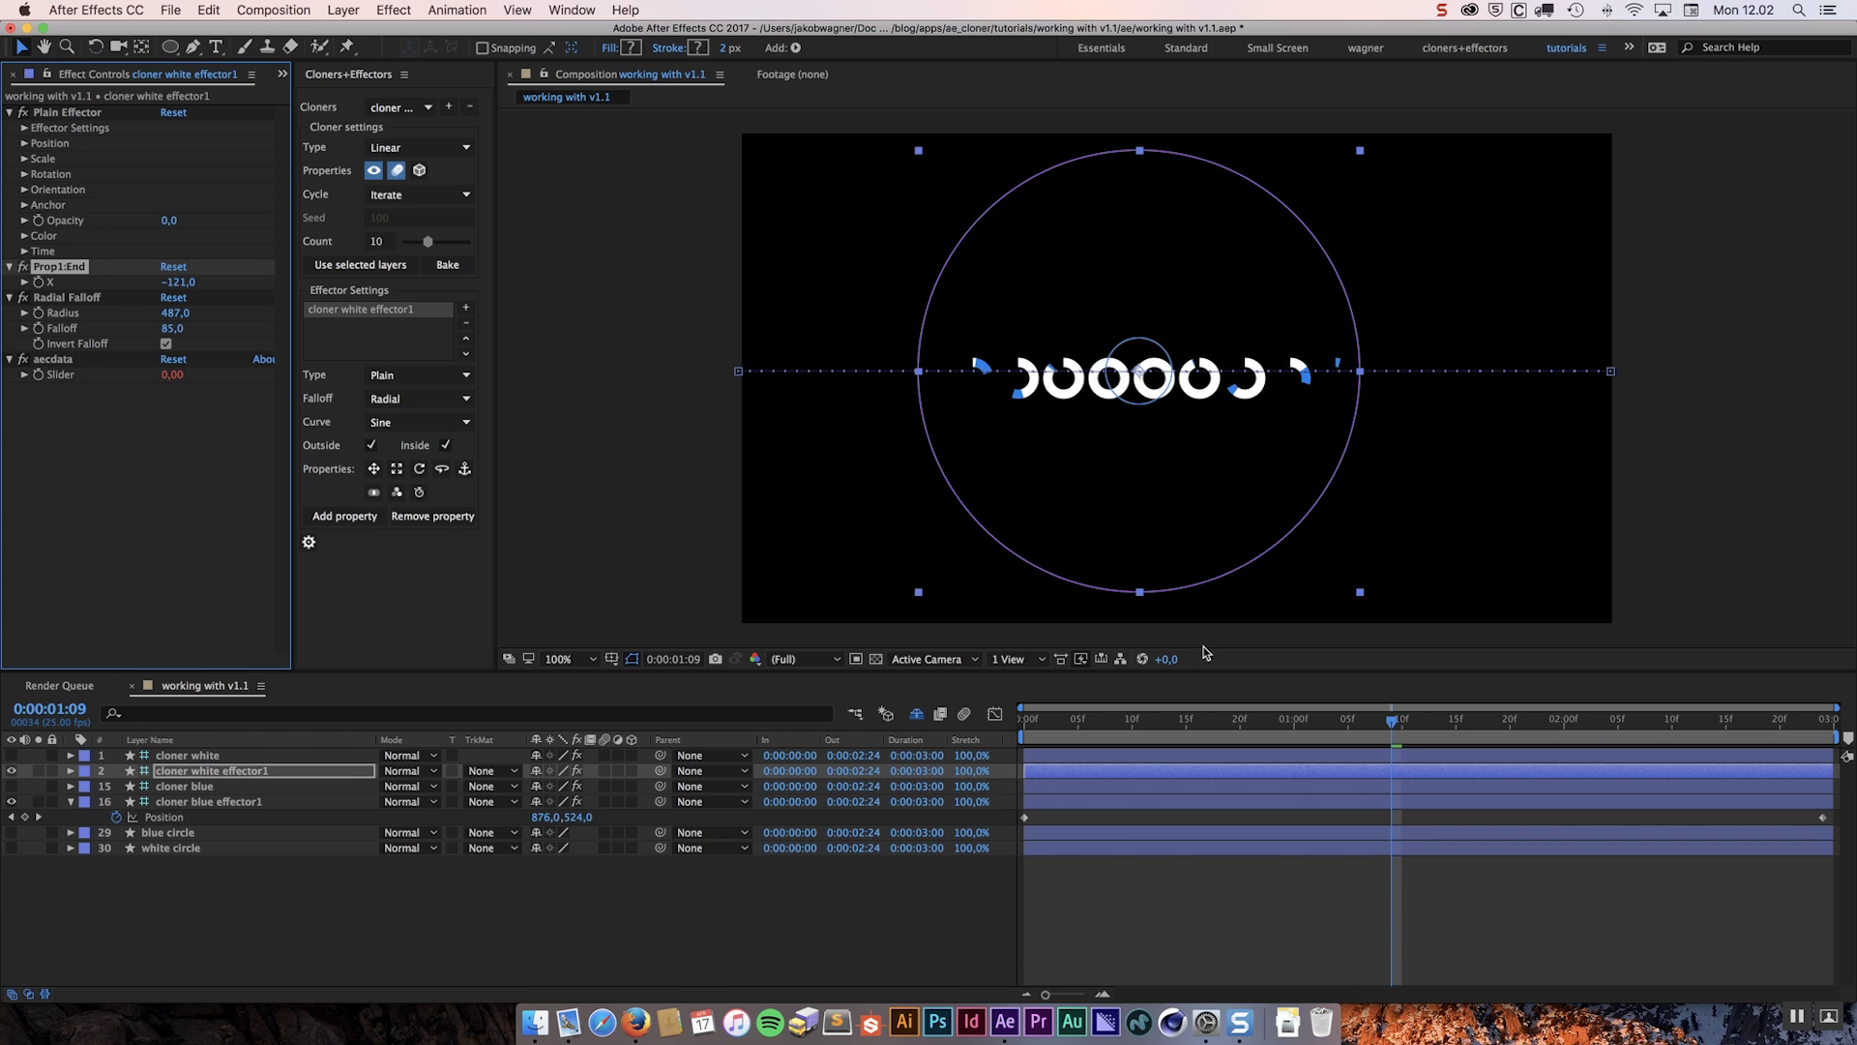
left_click(1255, 895)
- Preview the animation with the cloner blue effector1 layer hidden
key("space")
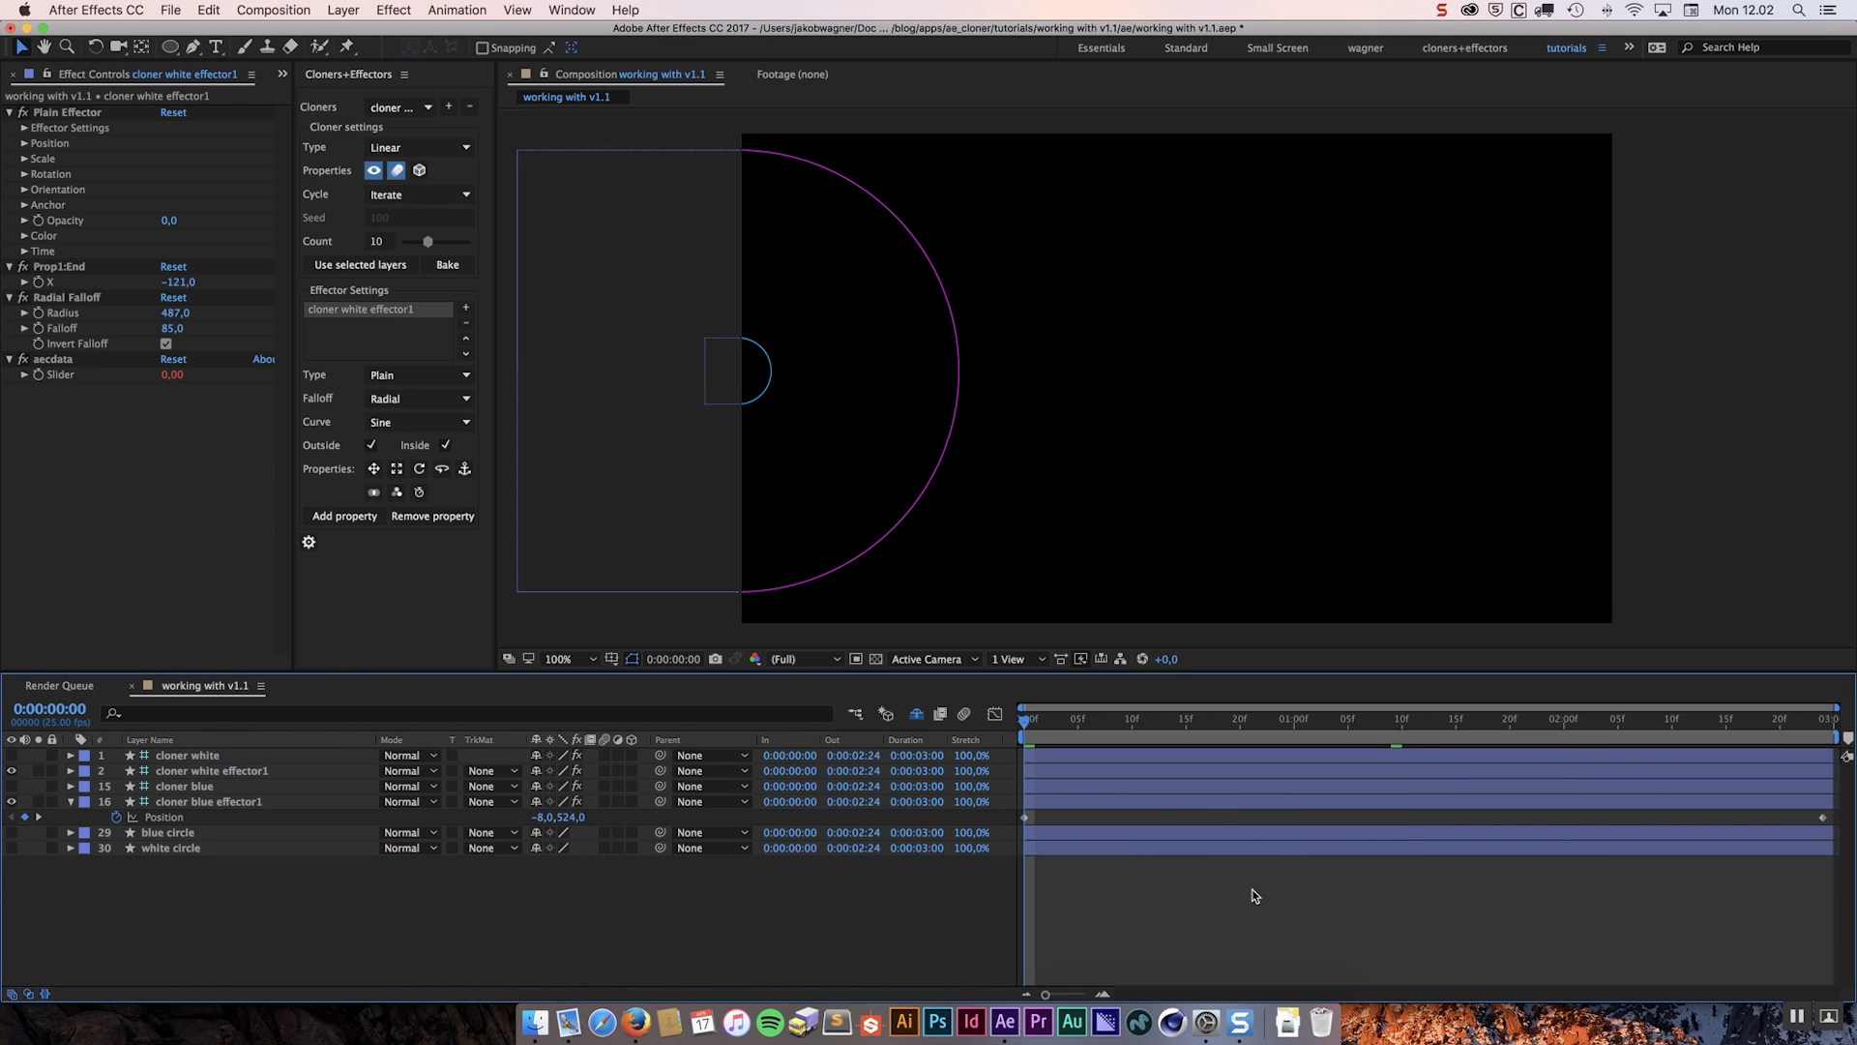
left_click(11, 801)
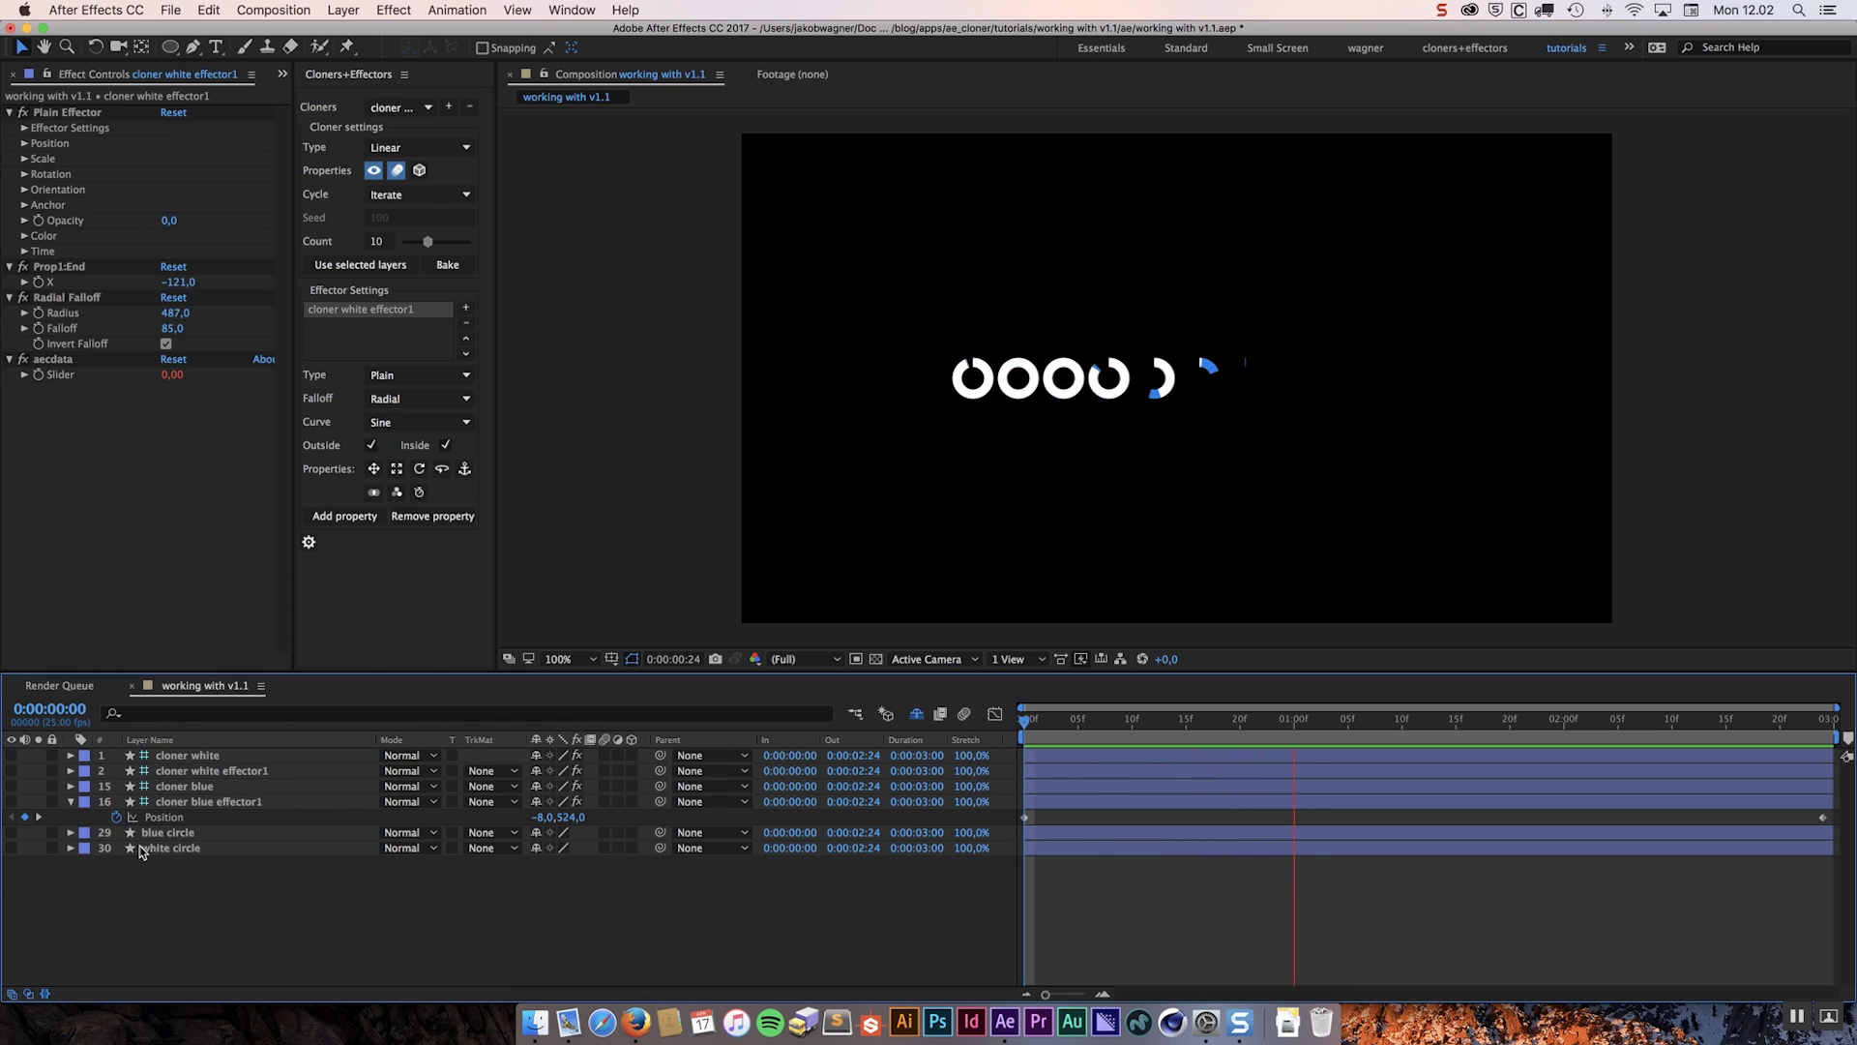
key("space")
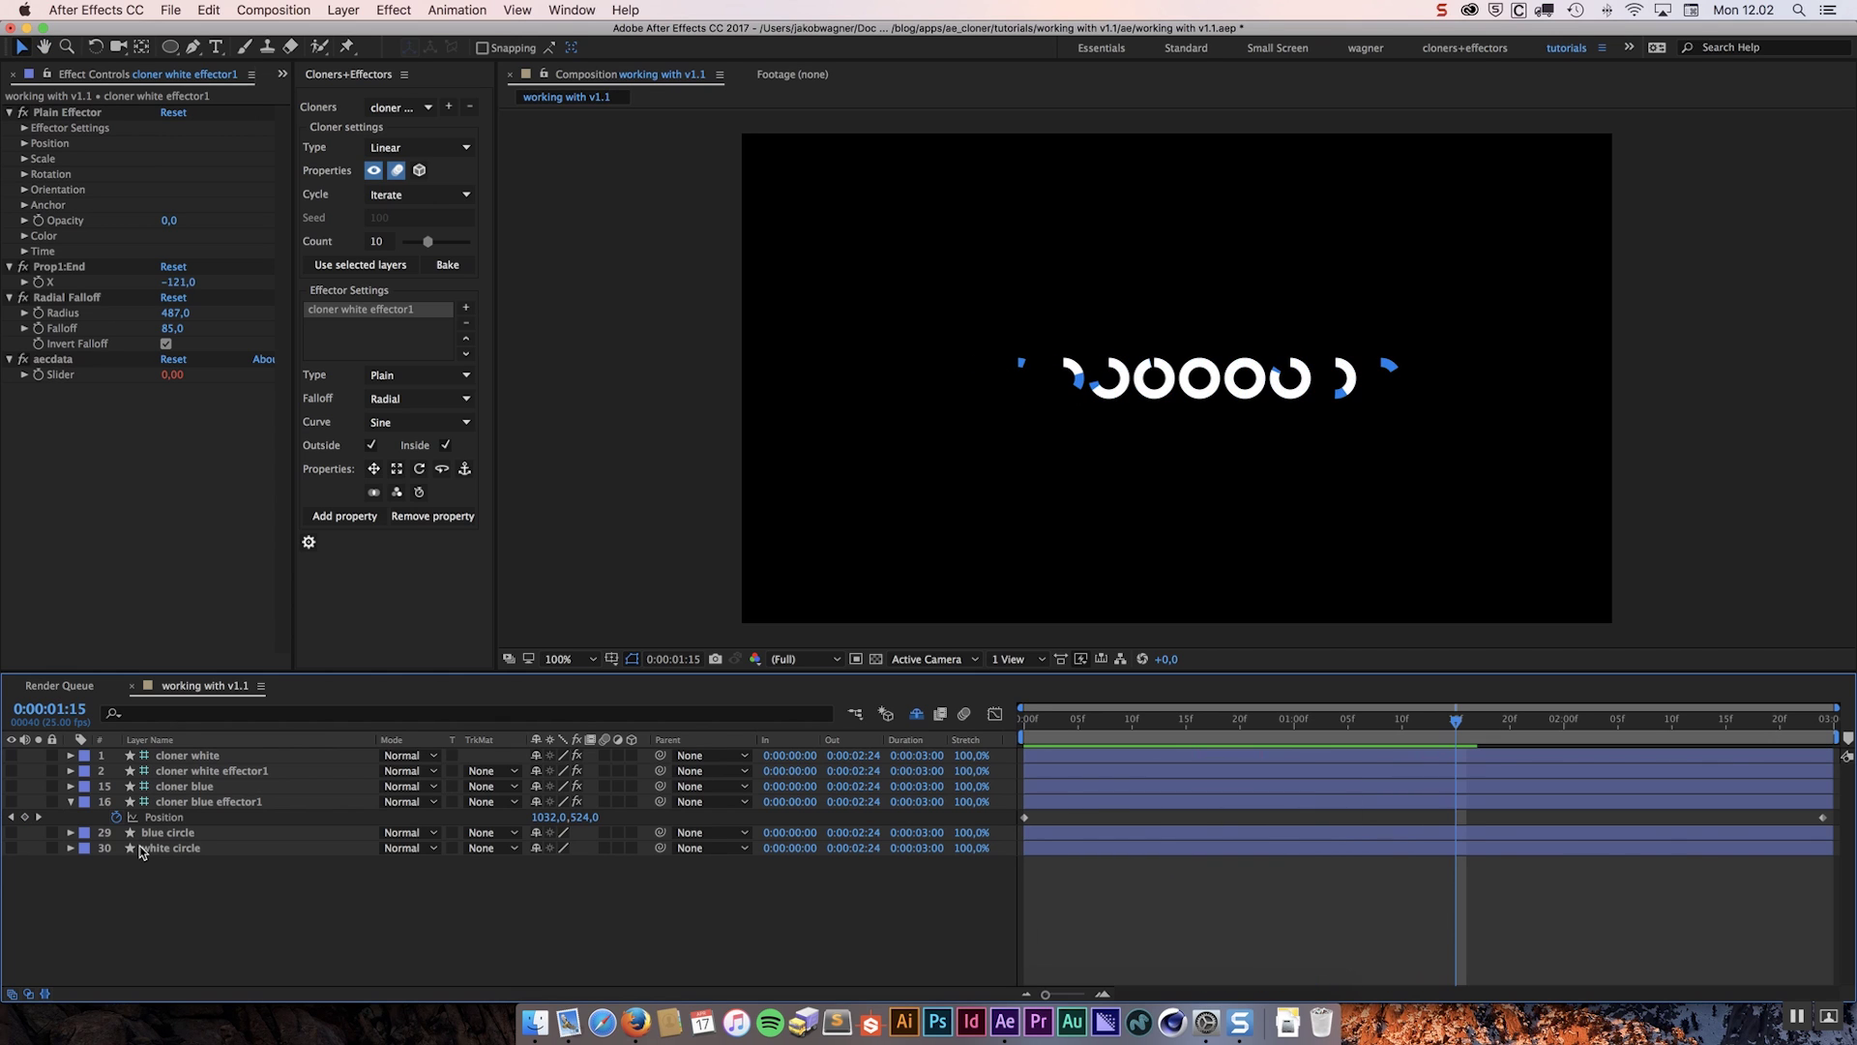
key("space")
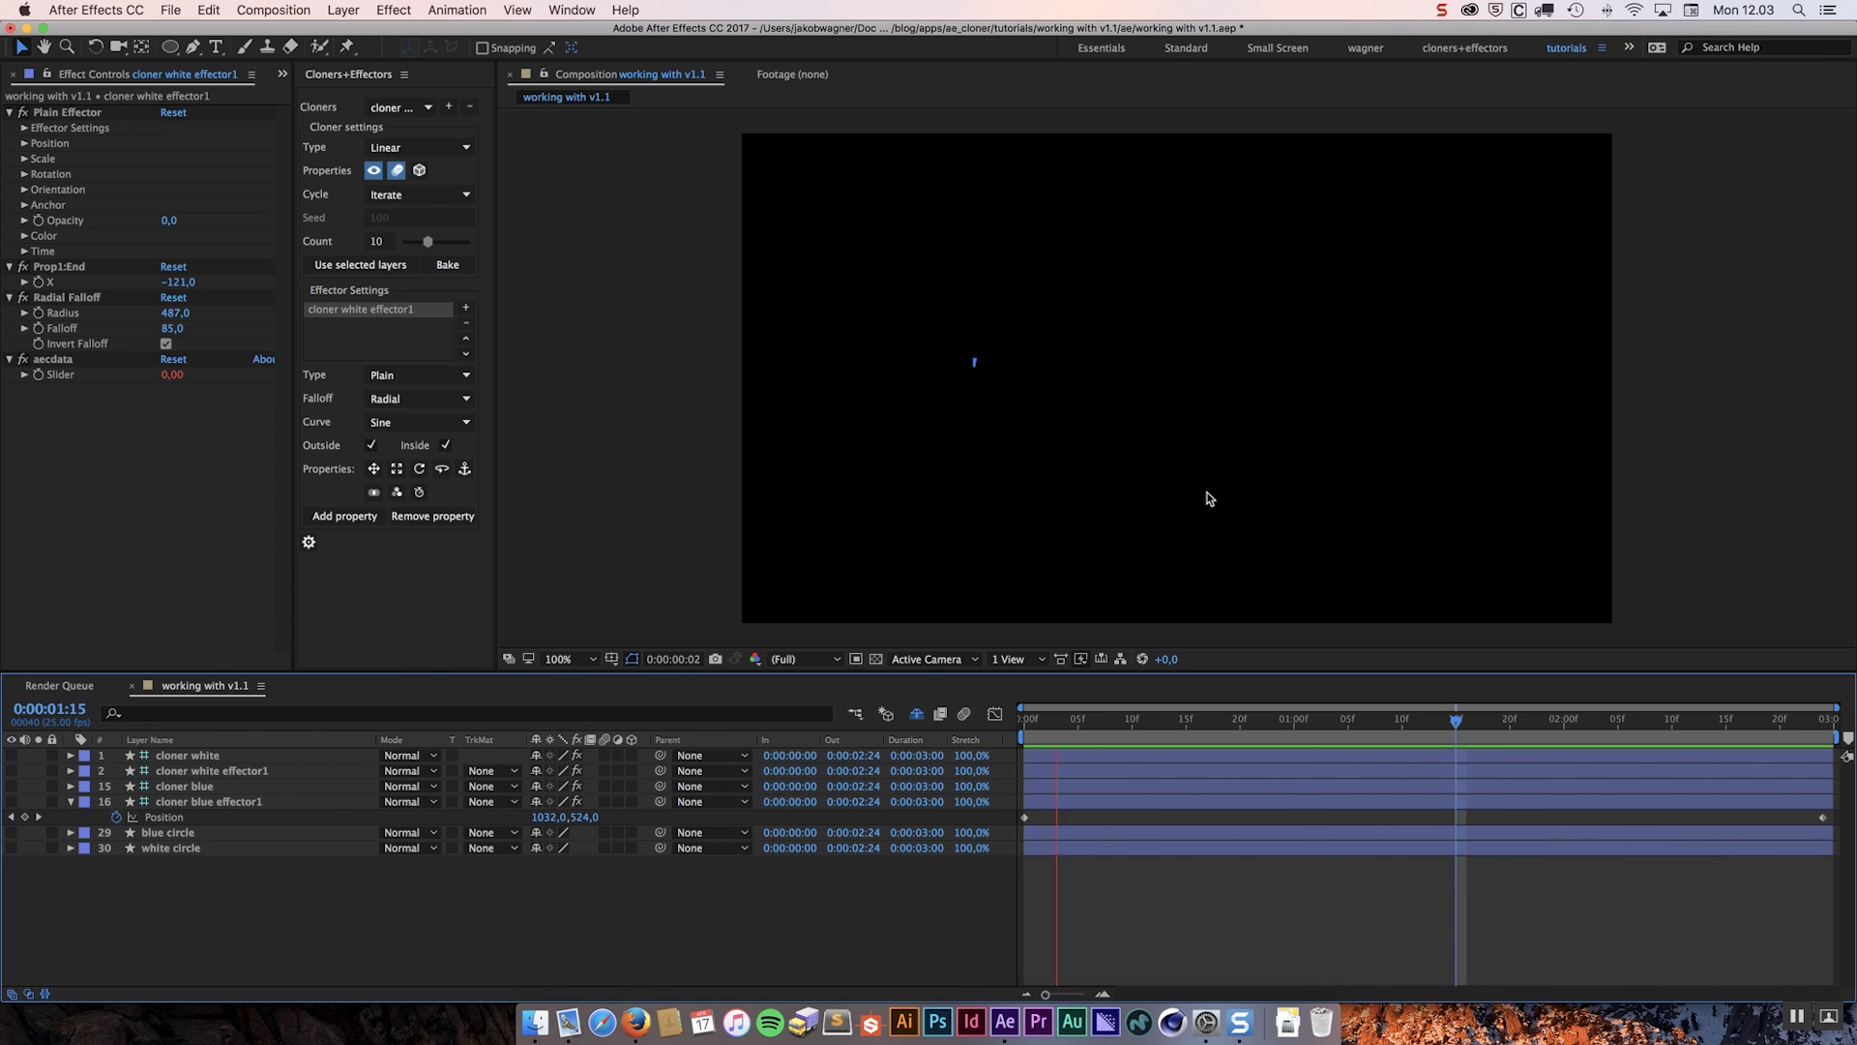
key("space")
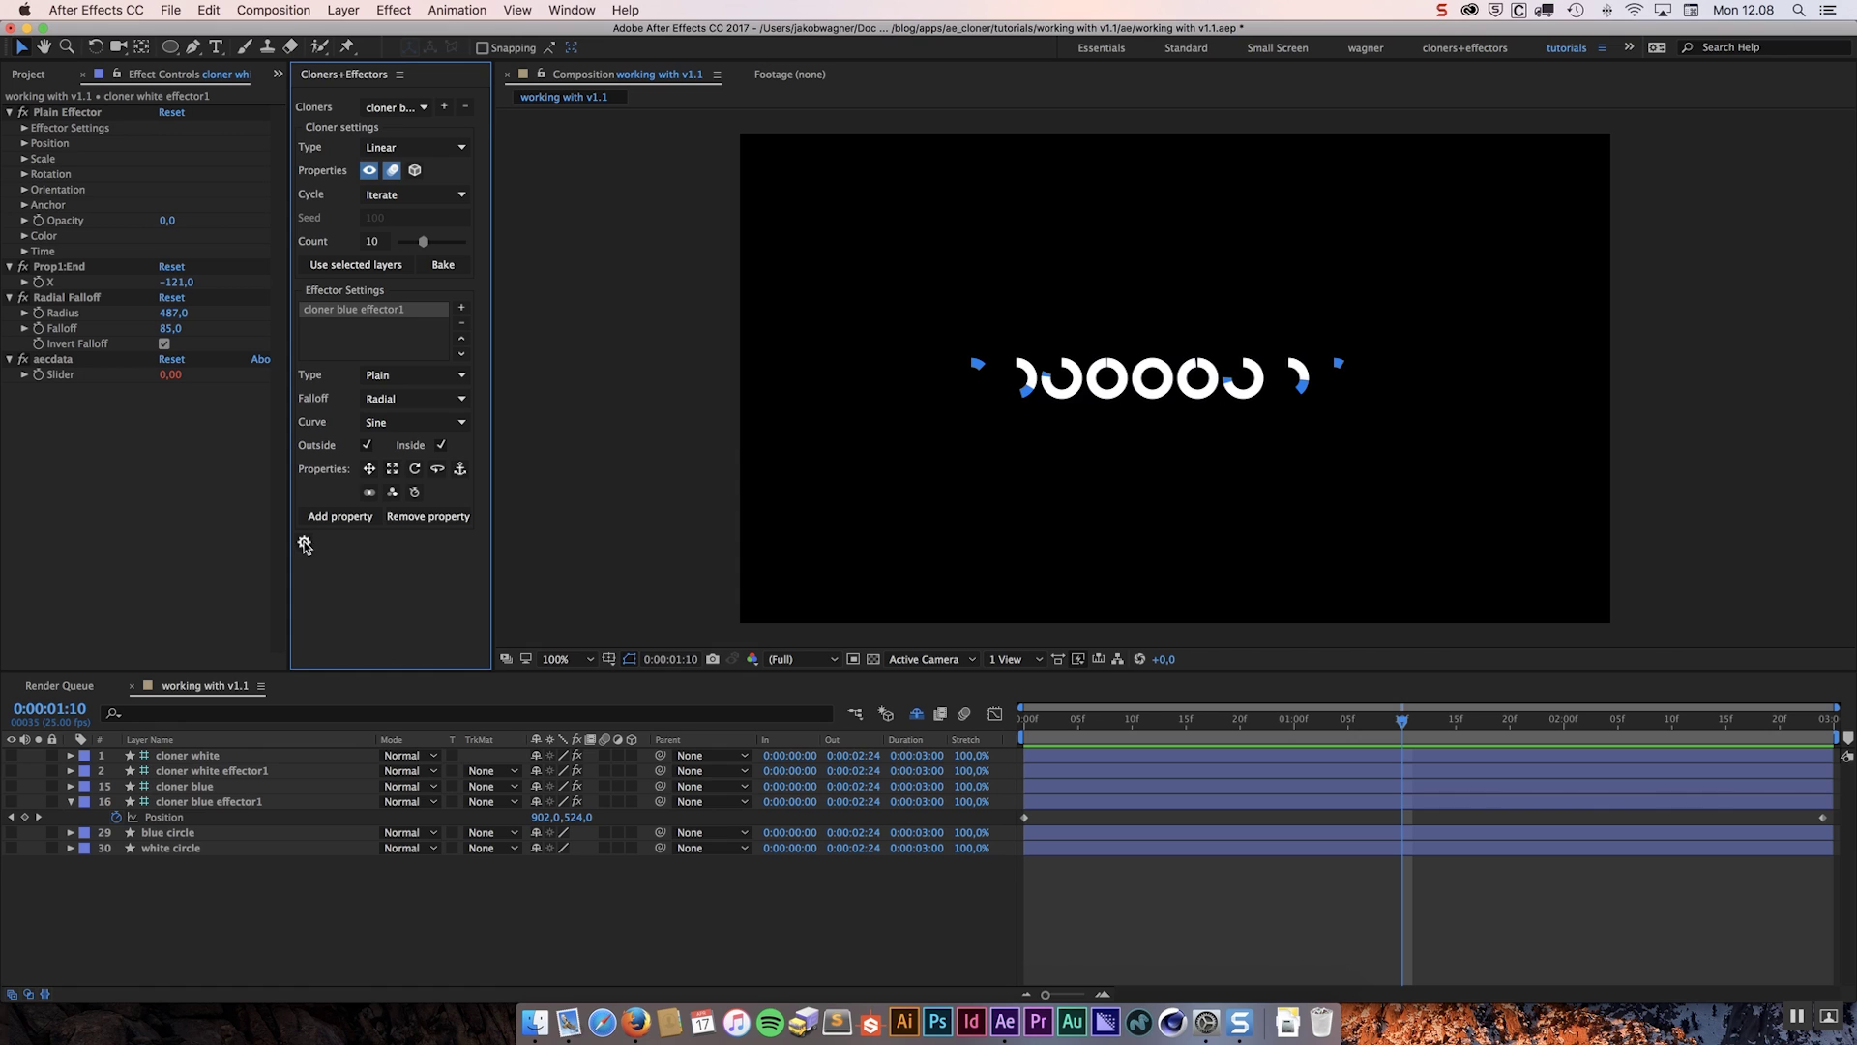
- Show the plugin's Settings and Tools page and uncheck Win10 + High DPI
left_click(304, 543)
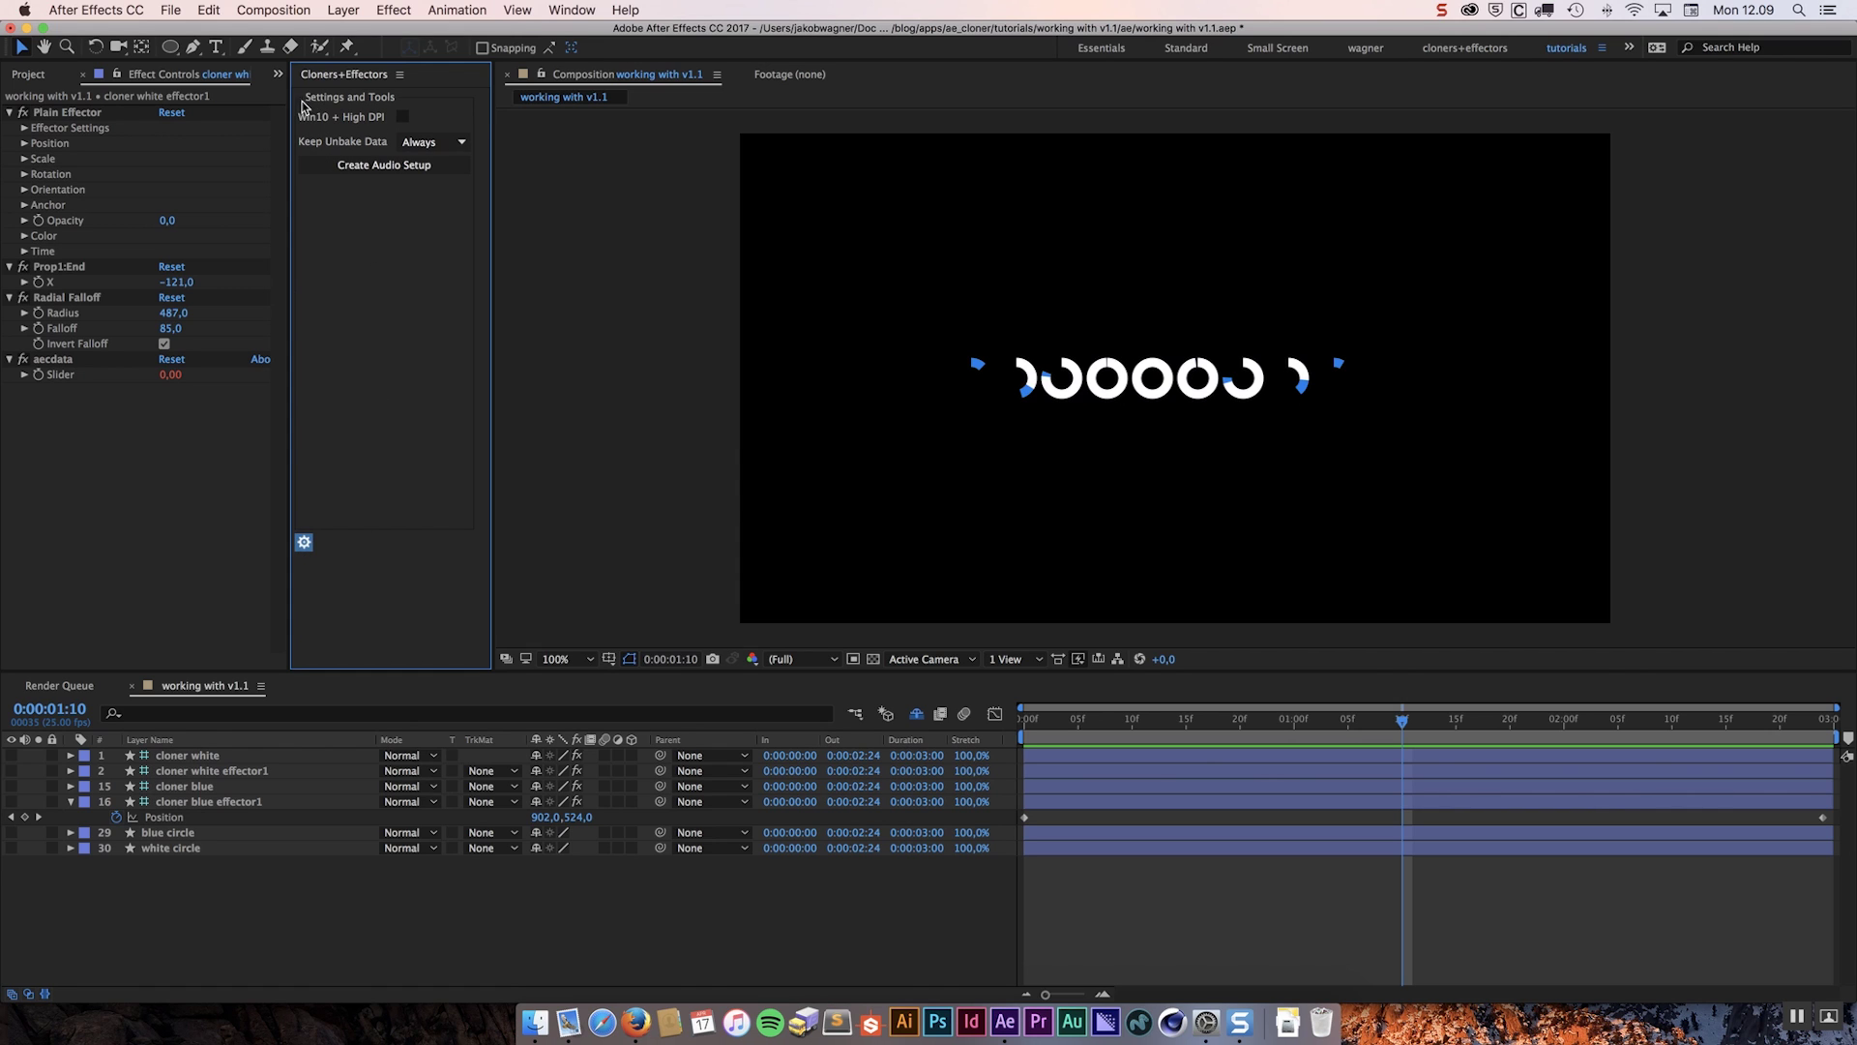
left_click(303, 543)
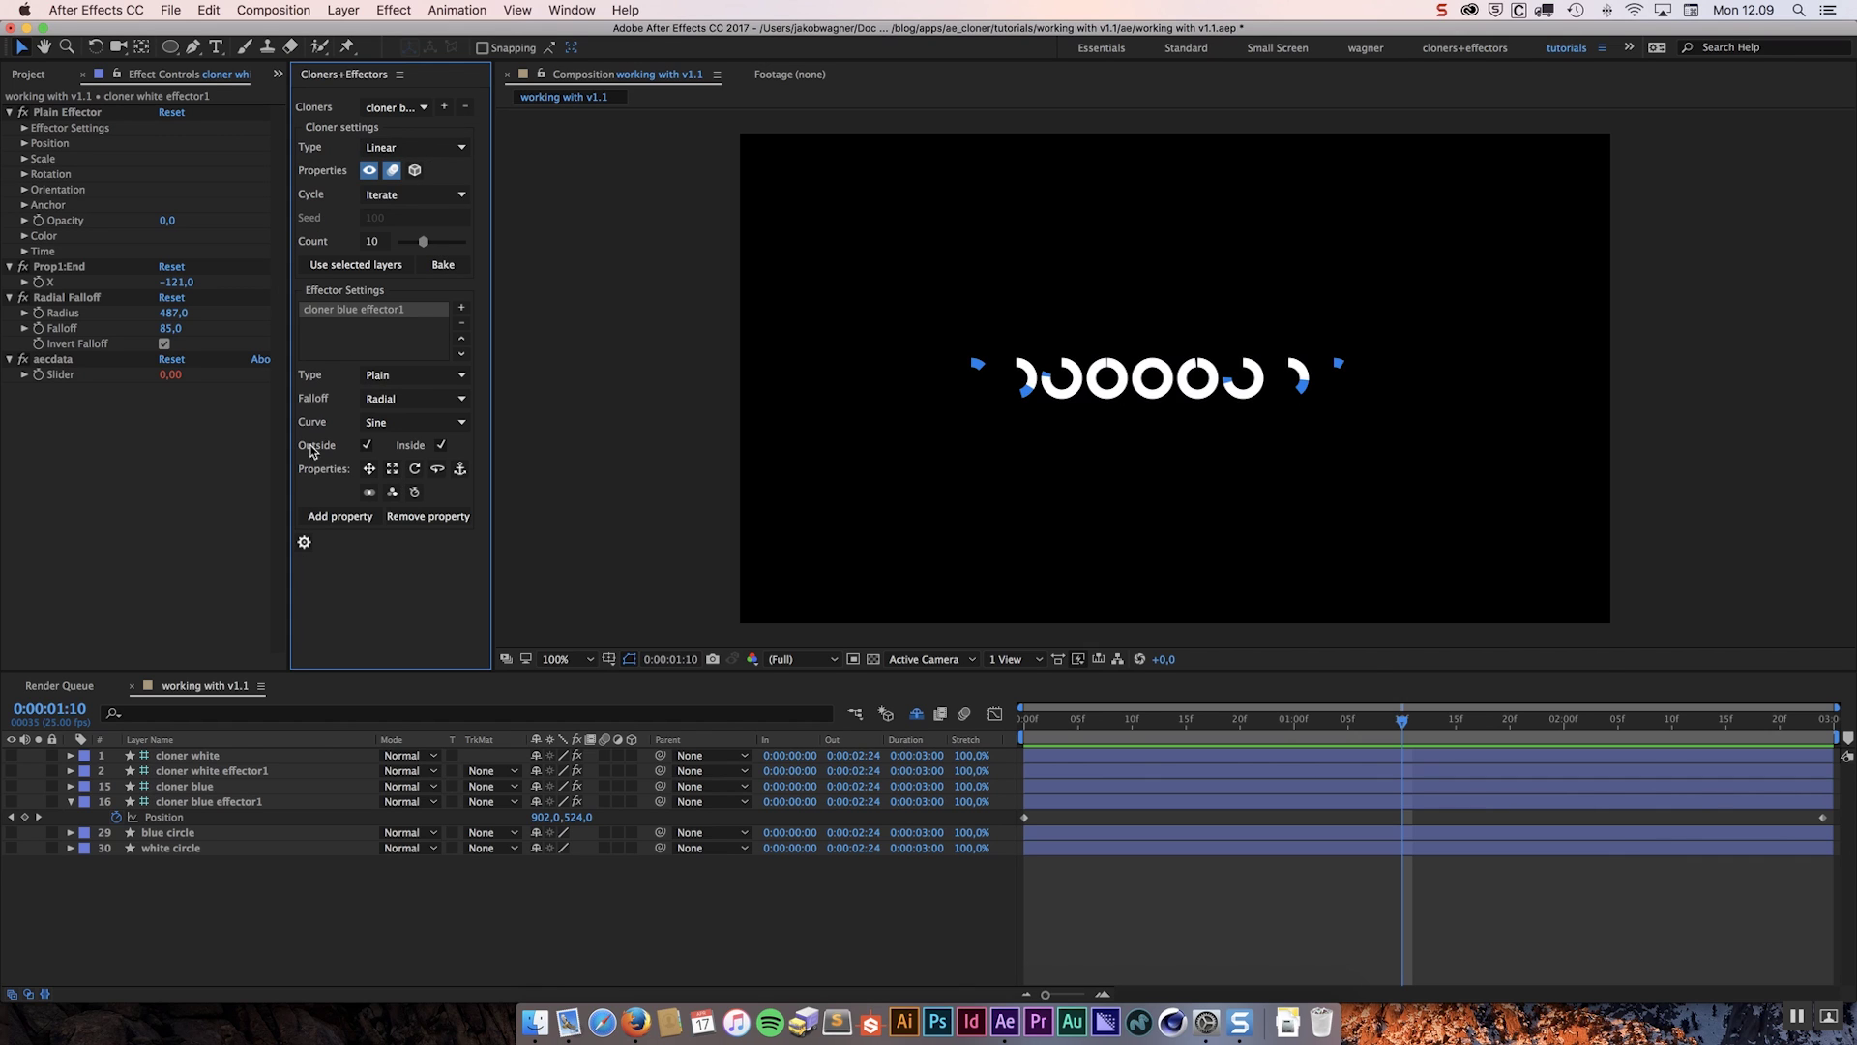
left_click(303, 542)
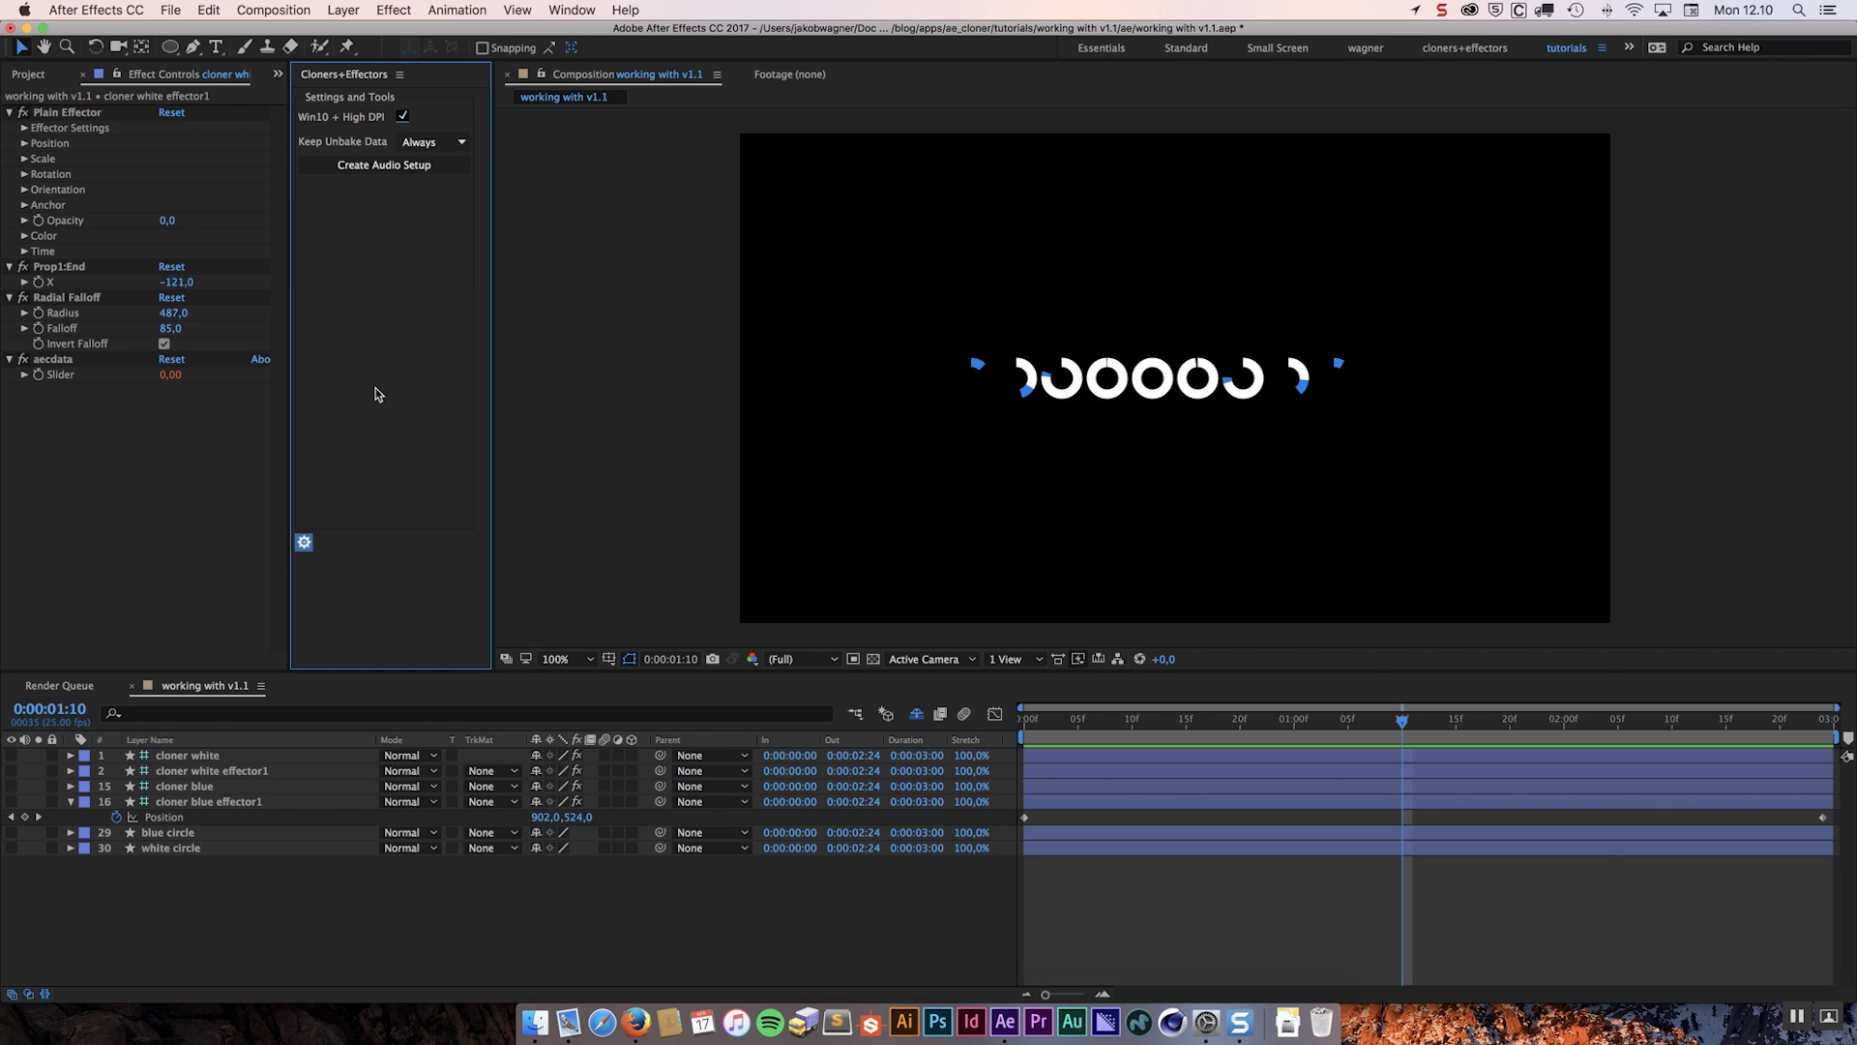
left_click(402, 117)
- Remove 'cloner white' from the Cloners list, answering No to recreating original layers
left_click(303, 543)
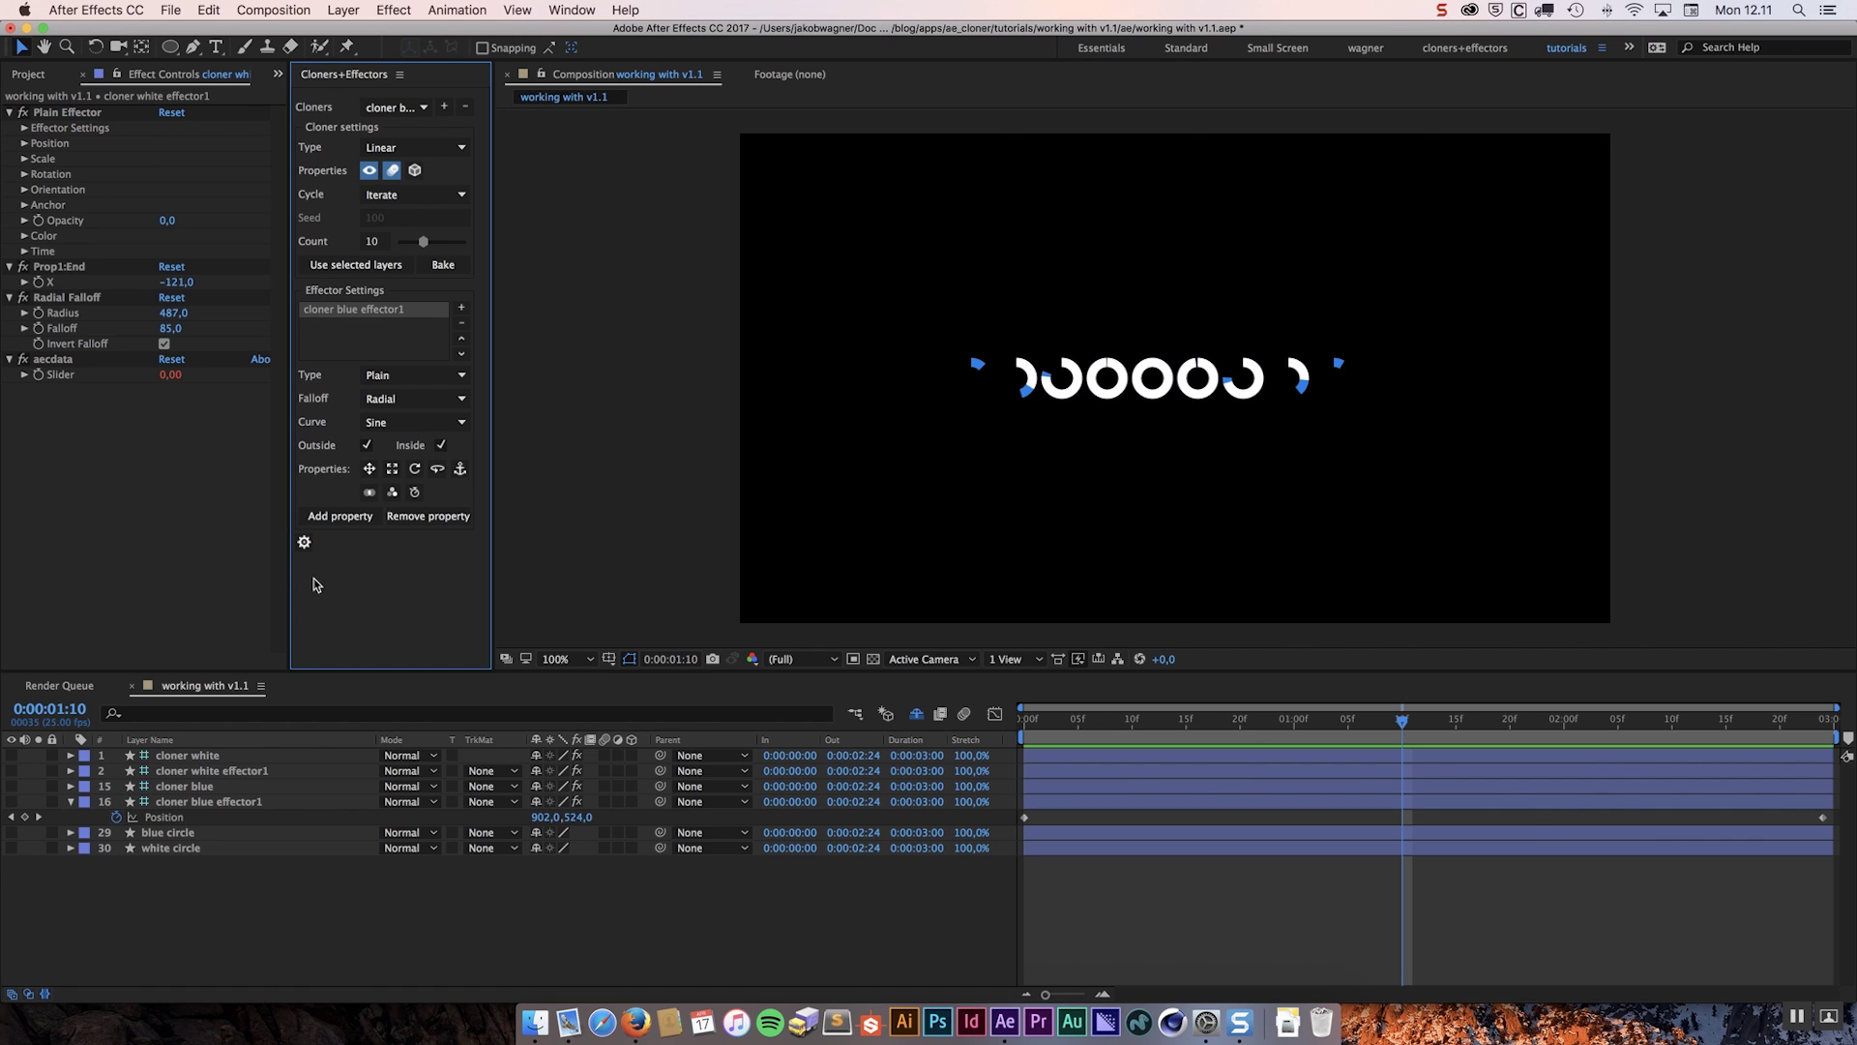
left_click(416, 108)
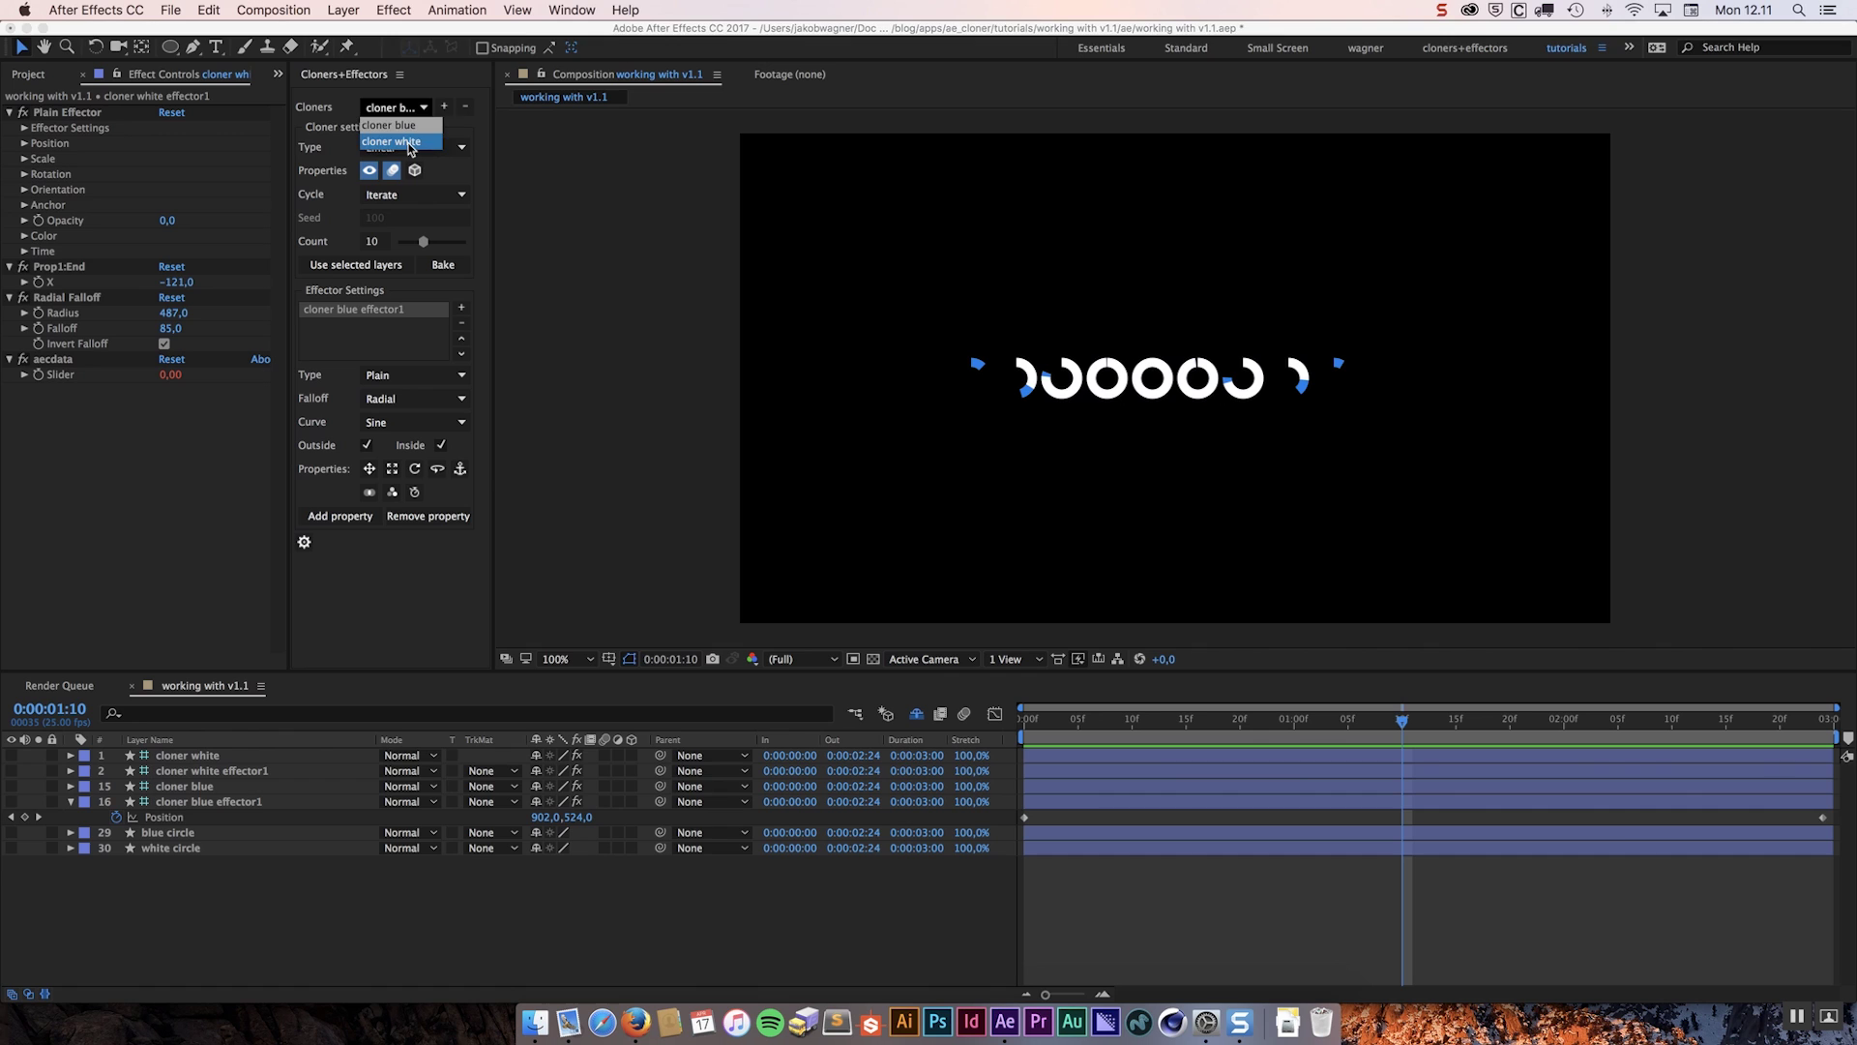
left_click(411, 142)
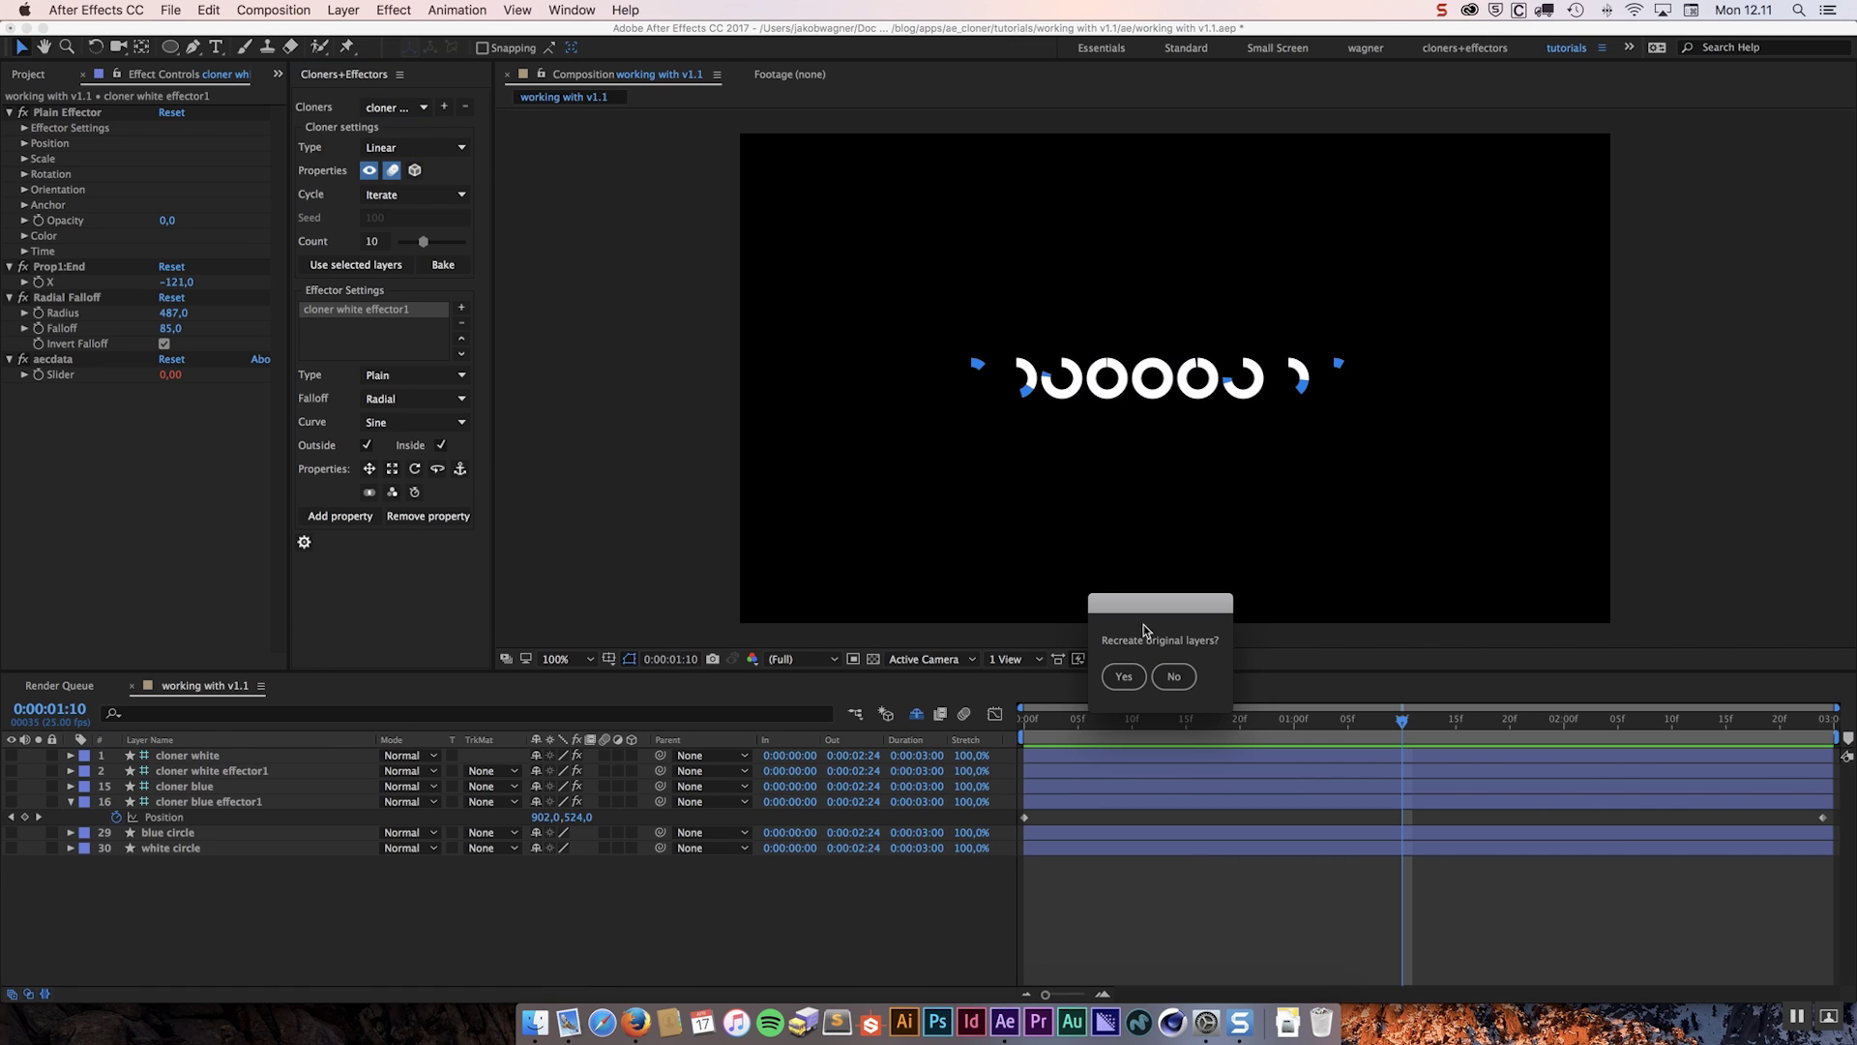
left_click(1173, 676)
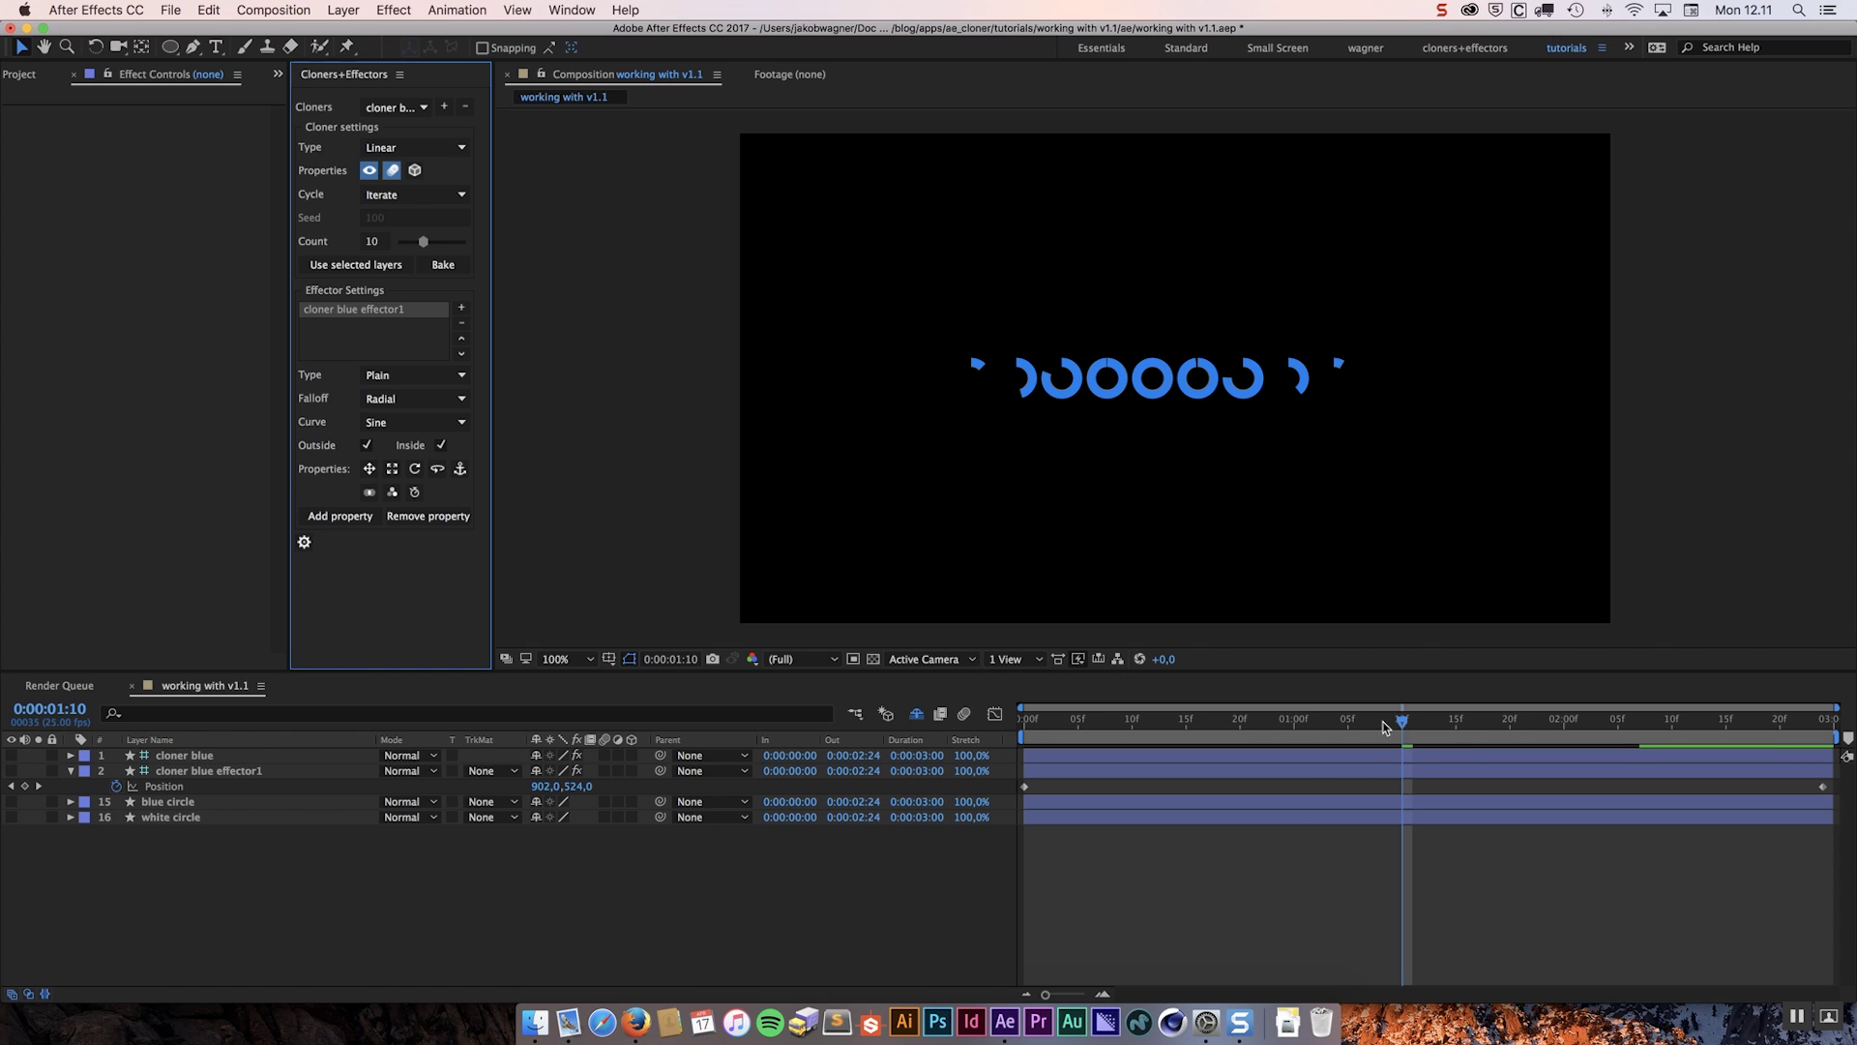
mouse_move(1385, 727)
left_mouse_down()
mouse_move(1025, 727)
mouse_move(1823, 727)
mouse_move(1147, 723)
mouse_move(1434, 727)
mouse_move(1349, 728)
mouse_move(1369, 727)
left_mouse_up()
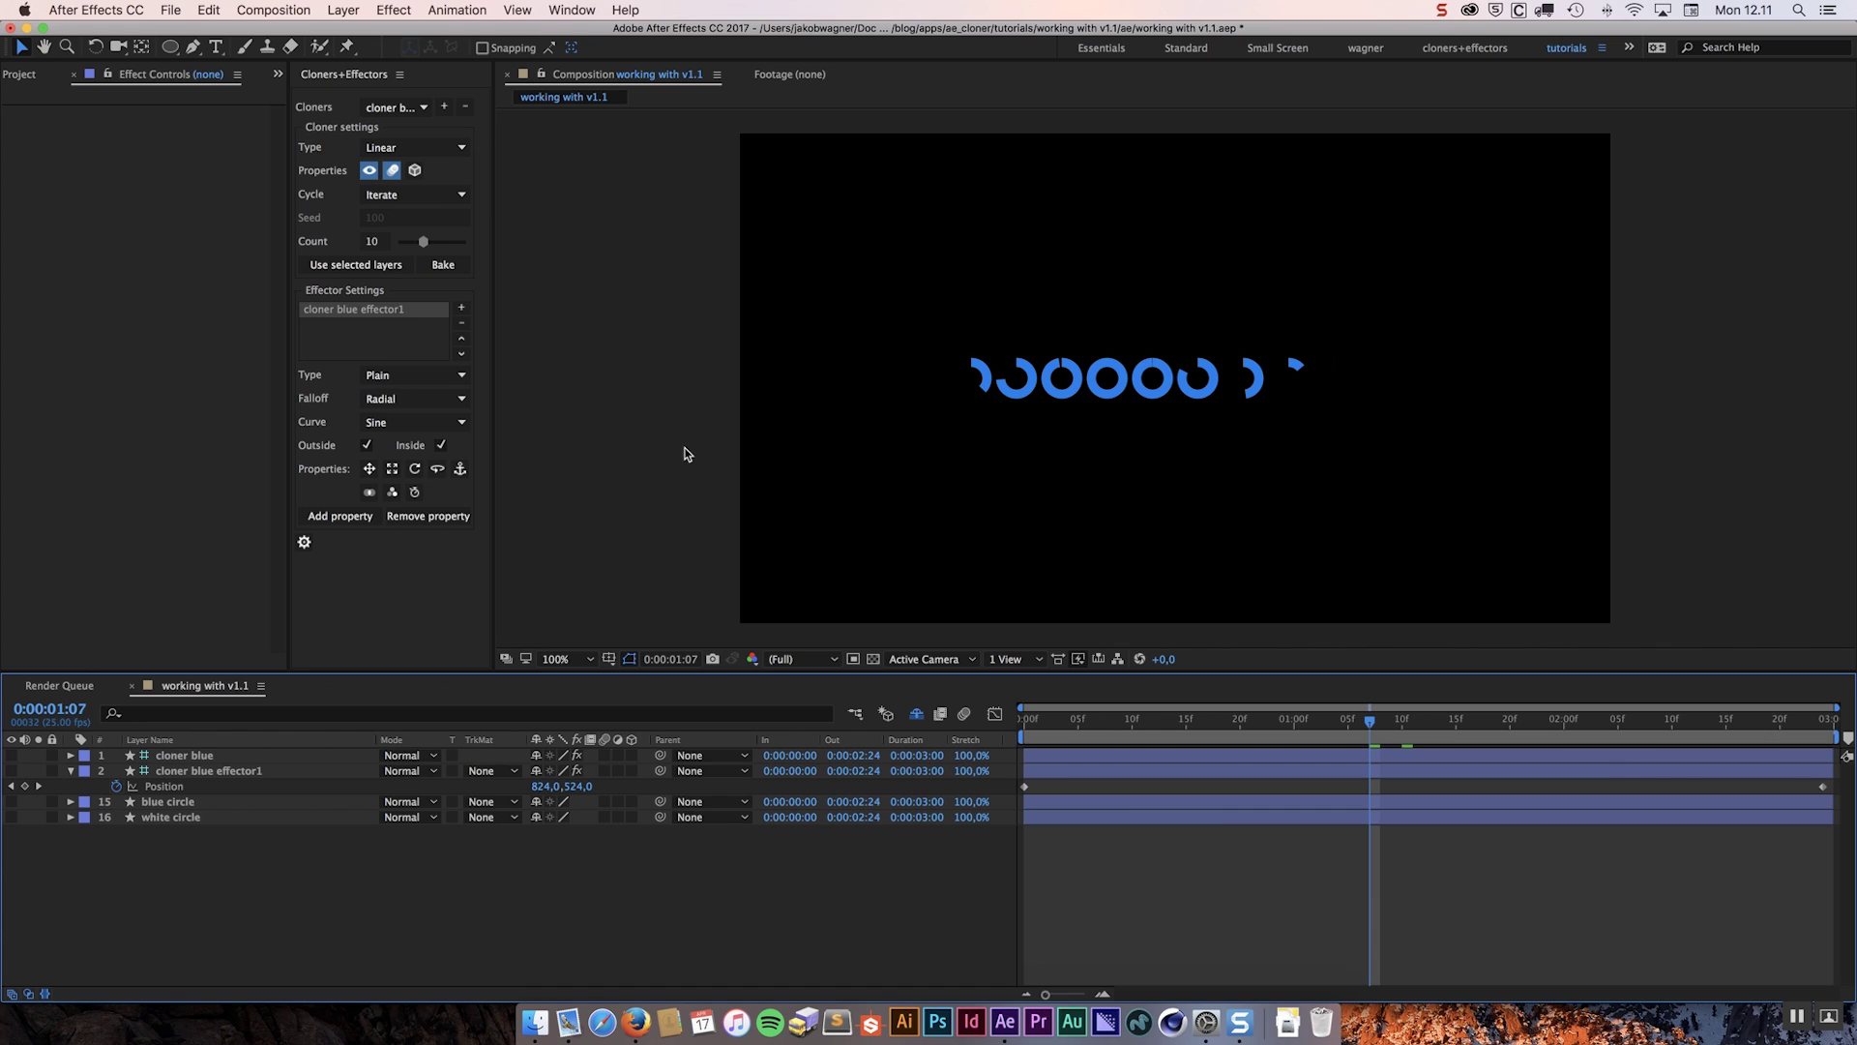
- Bake the blue cloner, preview the clone animation, and park the time at 0:00:00:17
left_click(685, 484)
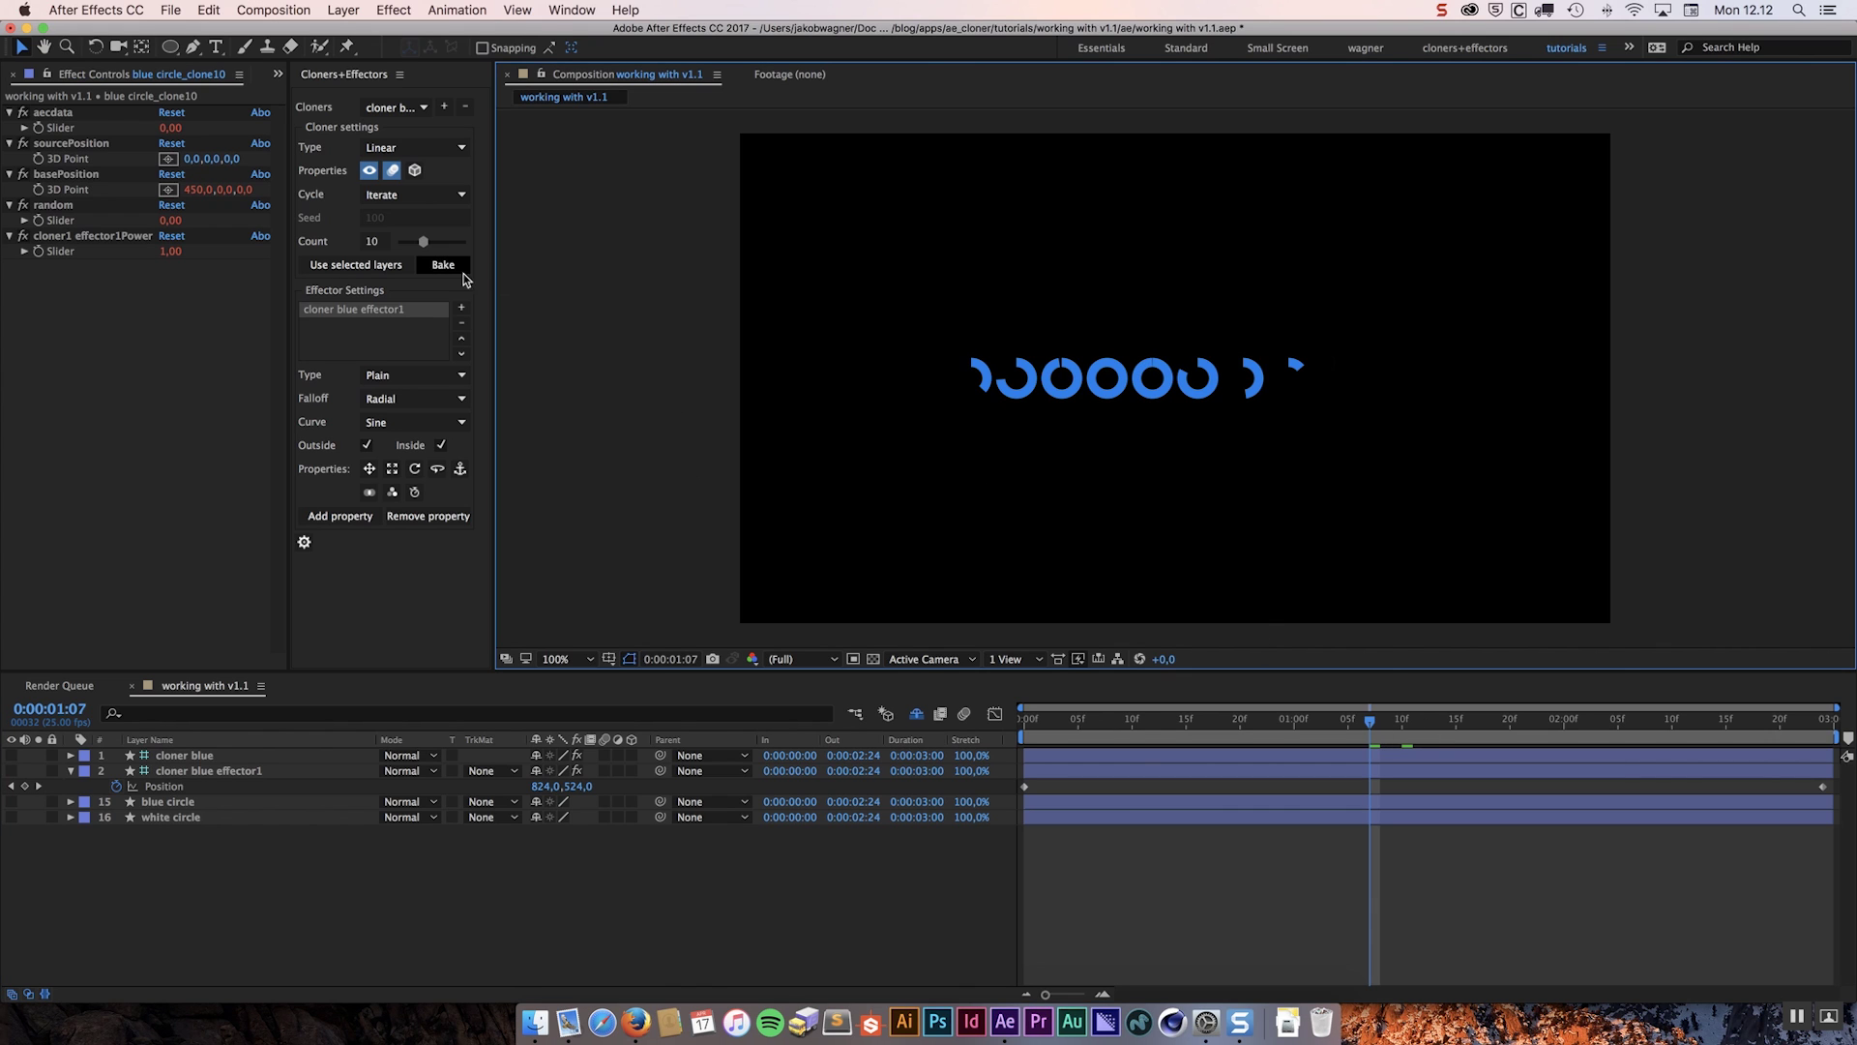
left_click(463, 275)
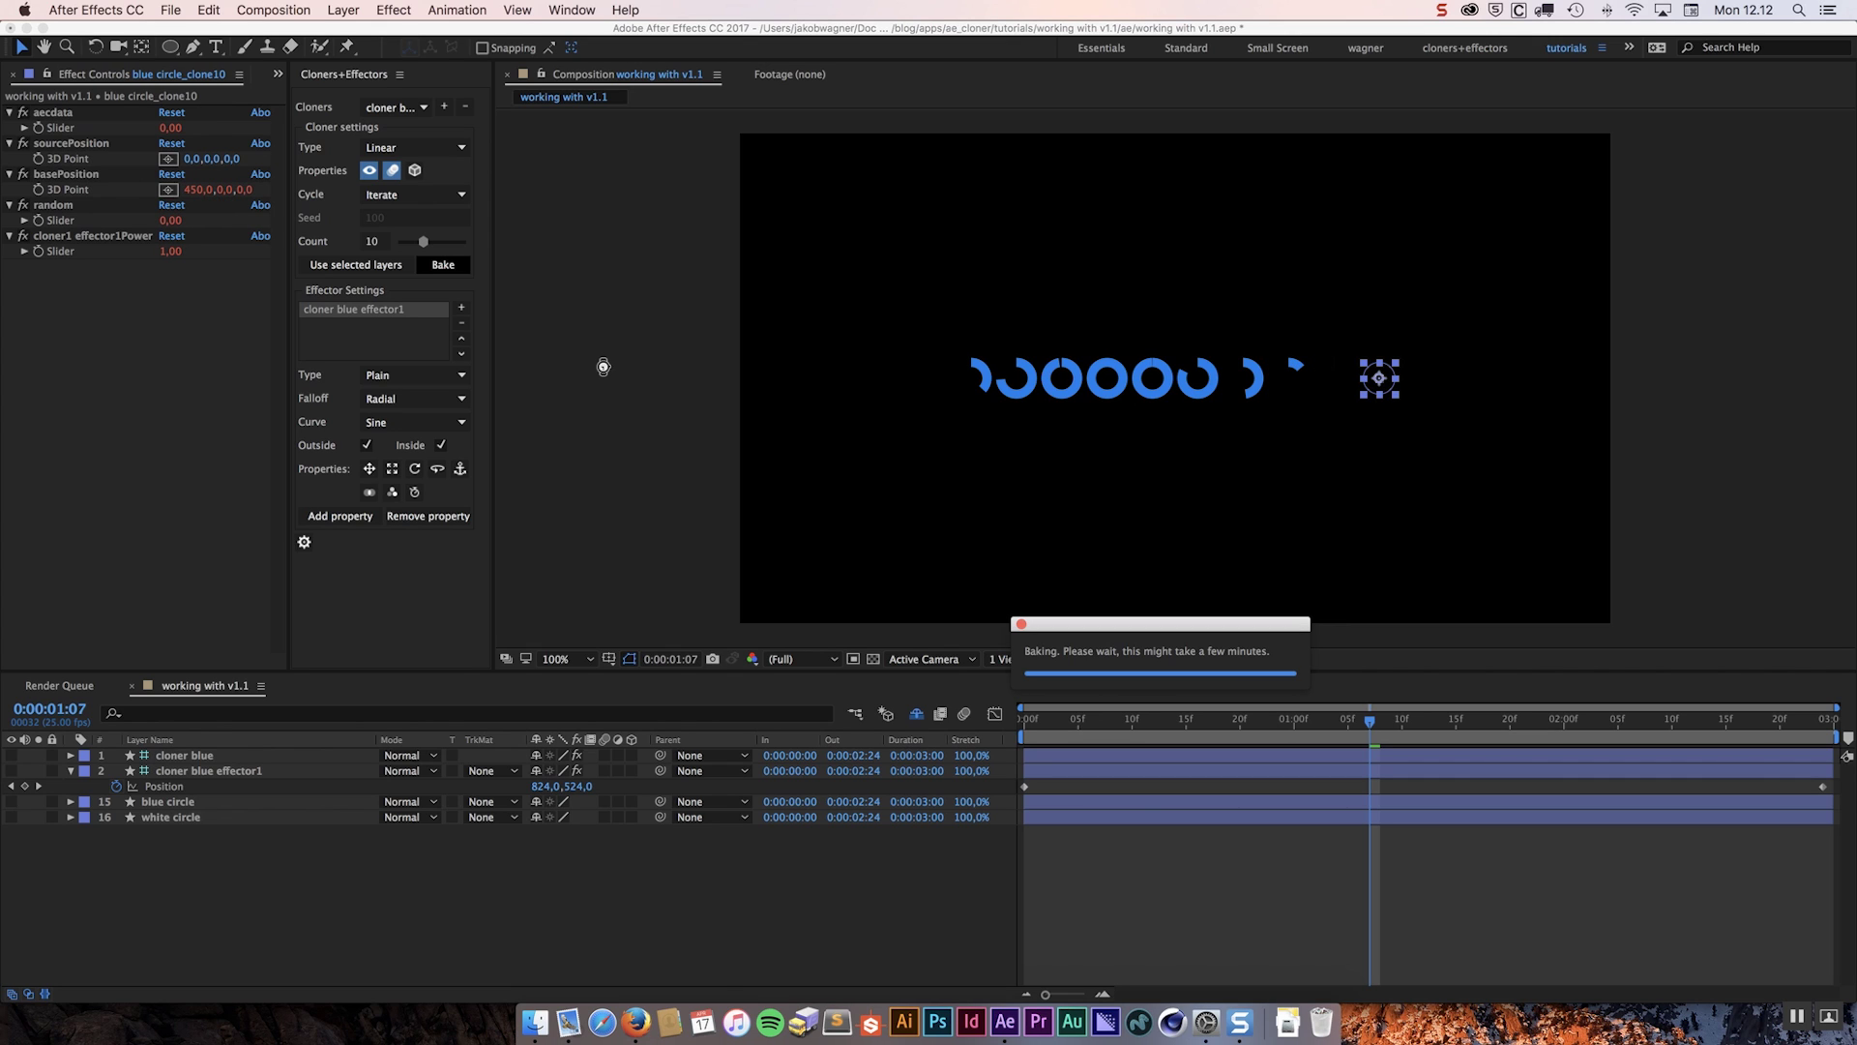
left_click(1370, 735)
key("space")
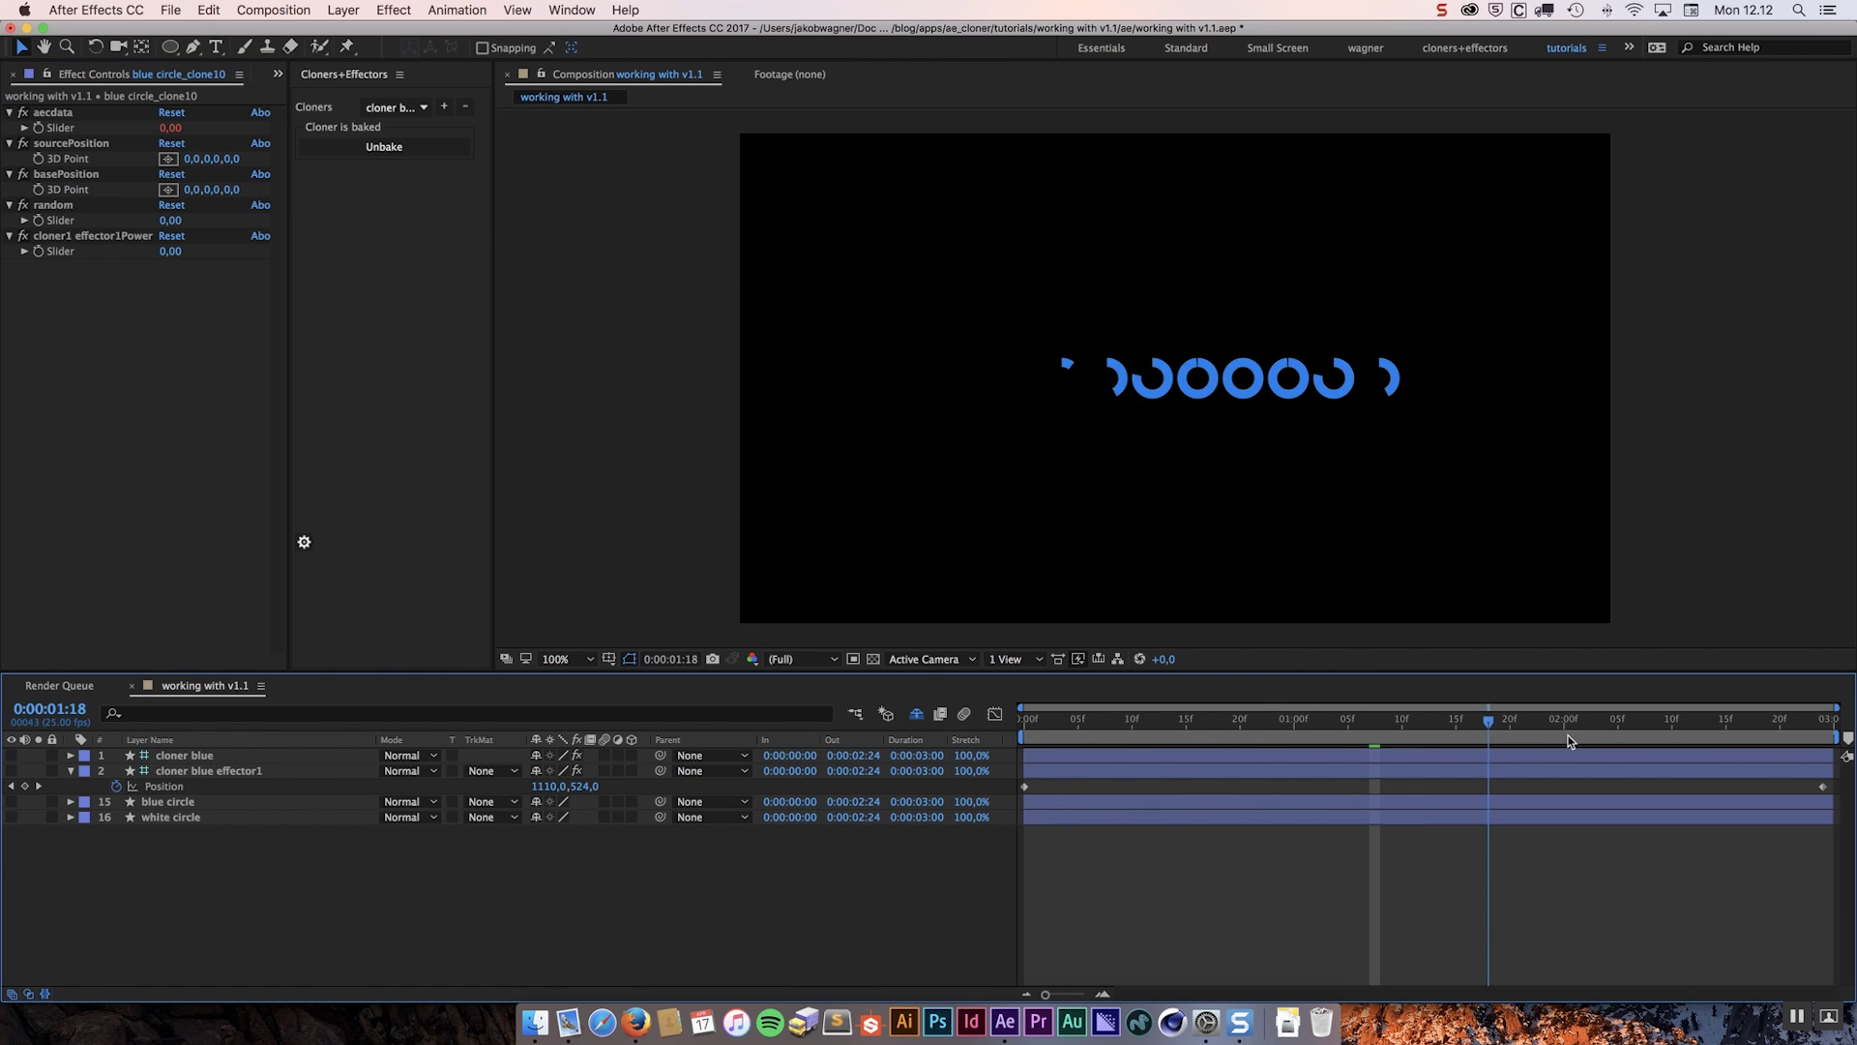
left_click(1342, 732)
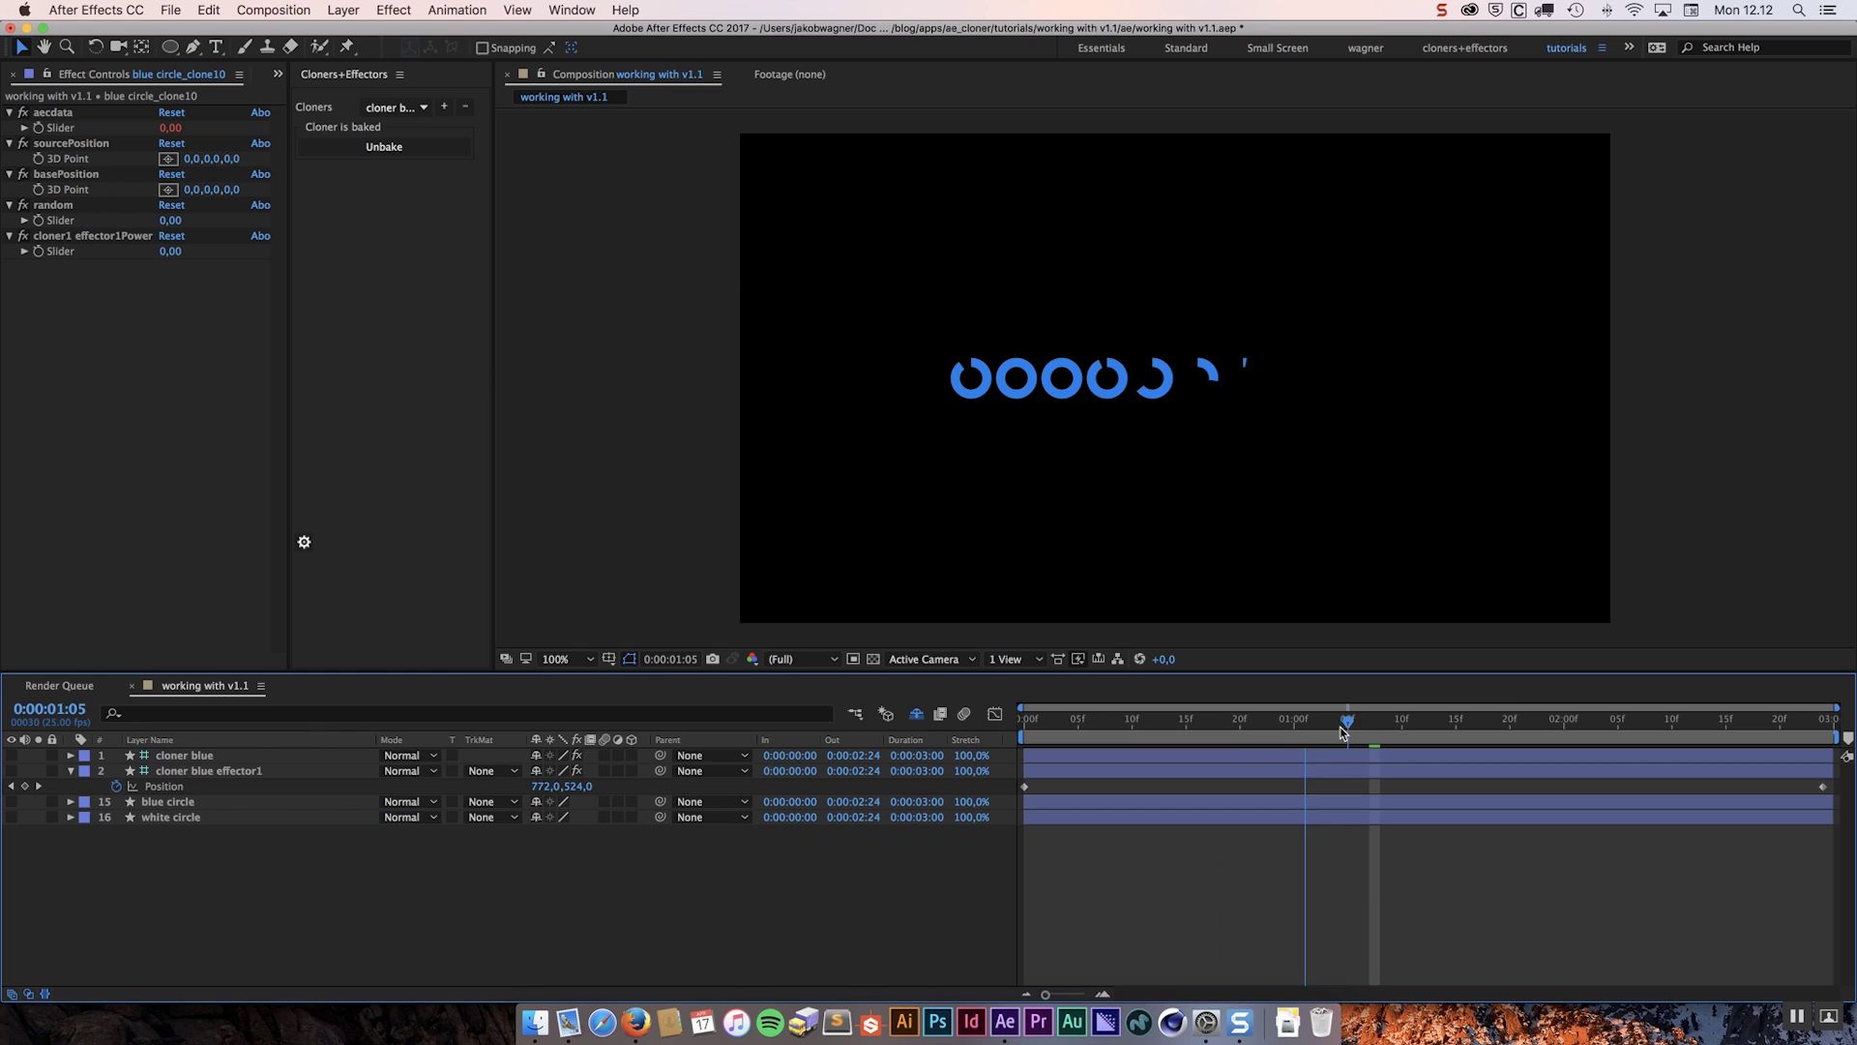
left_click_drag(1342, 732, 1206, 745)
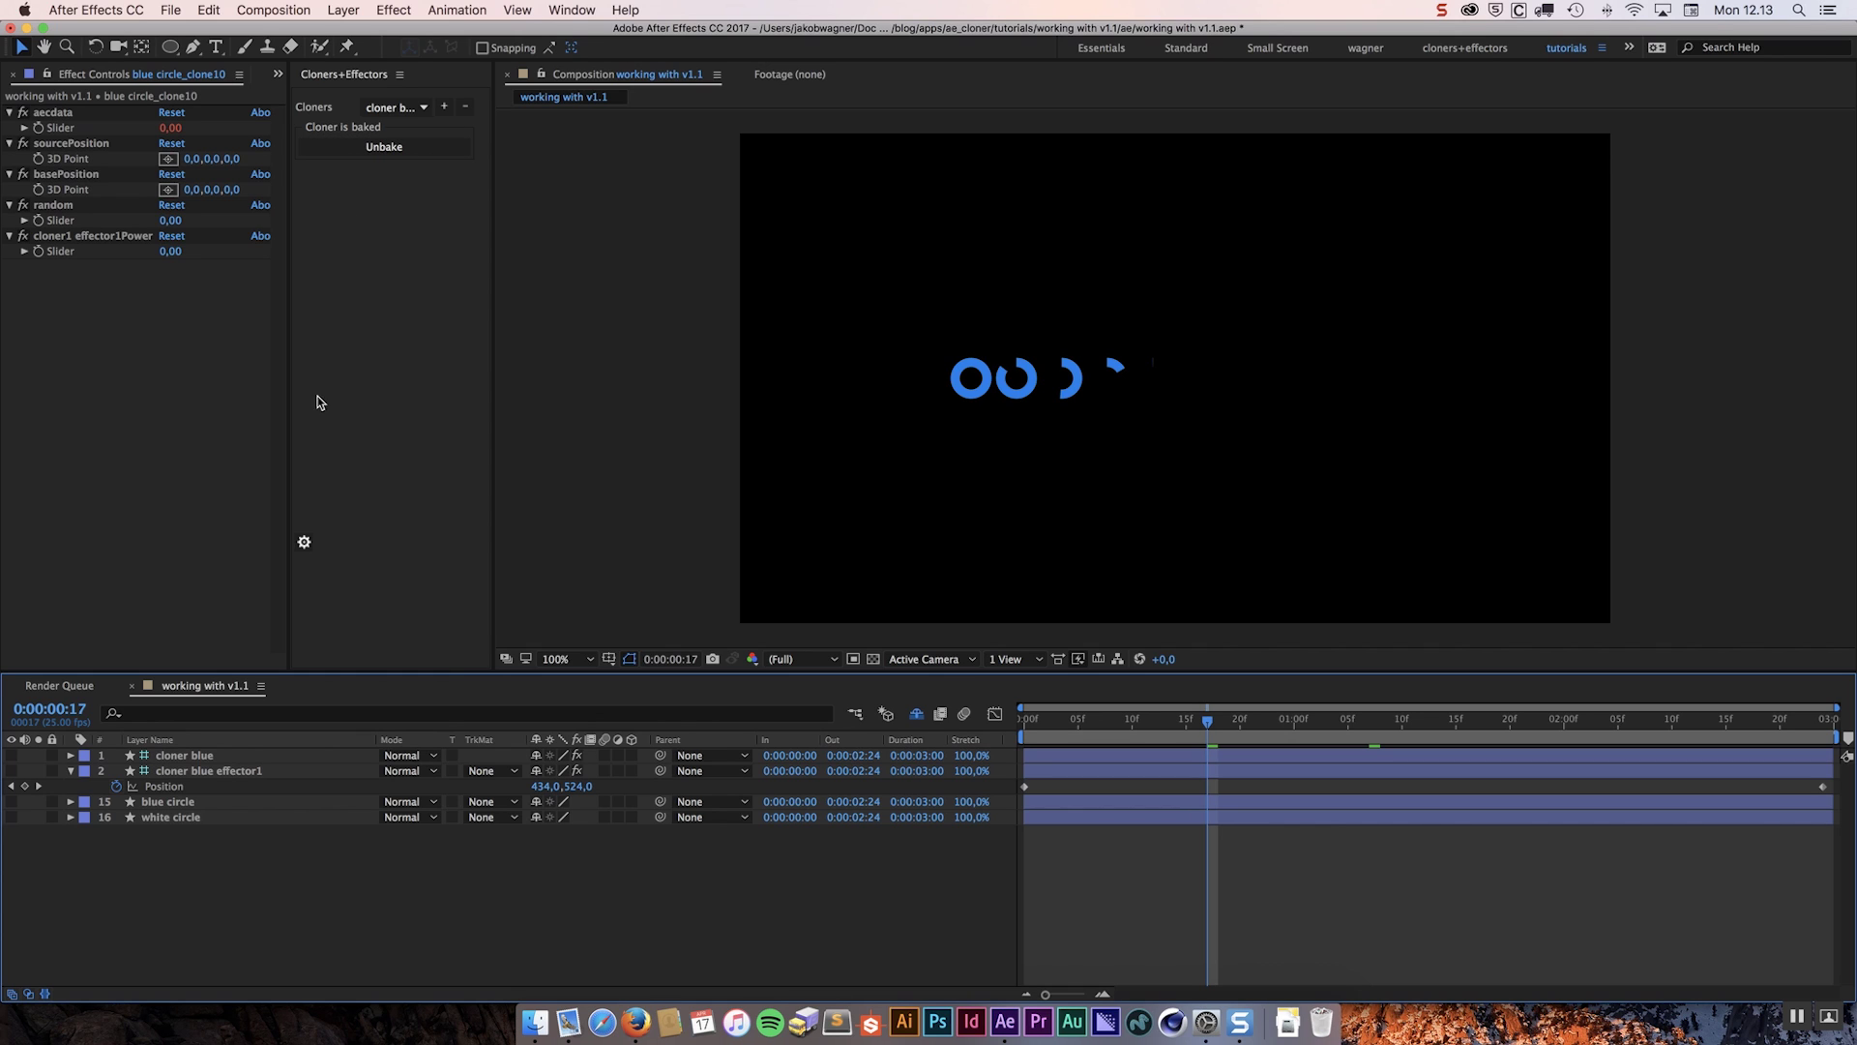
left_click(278, 771)
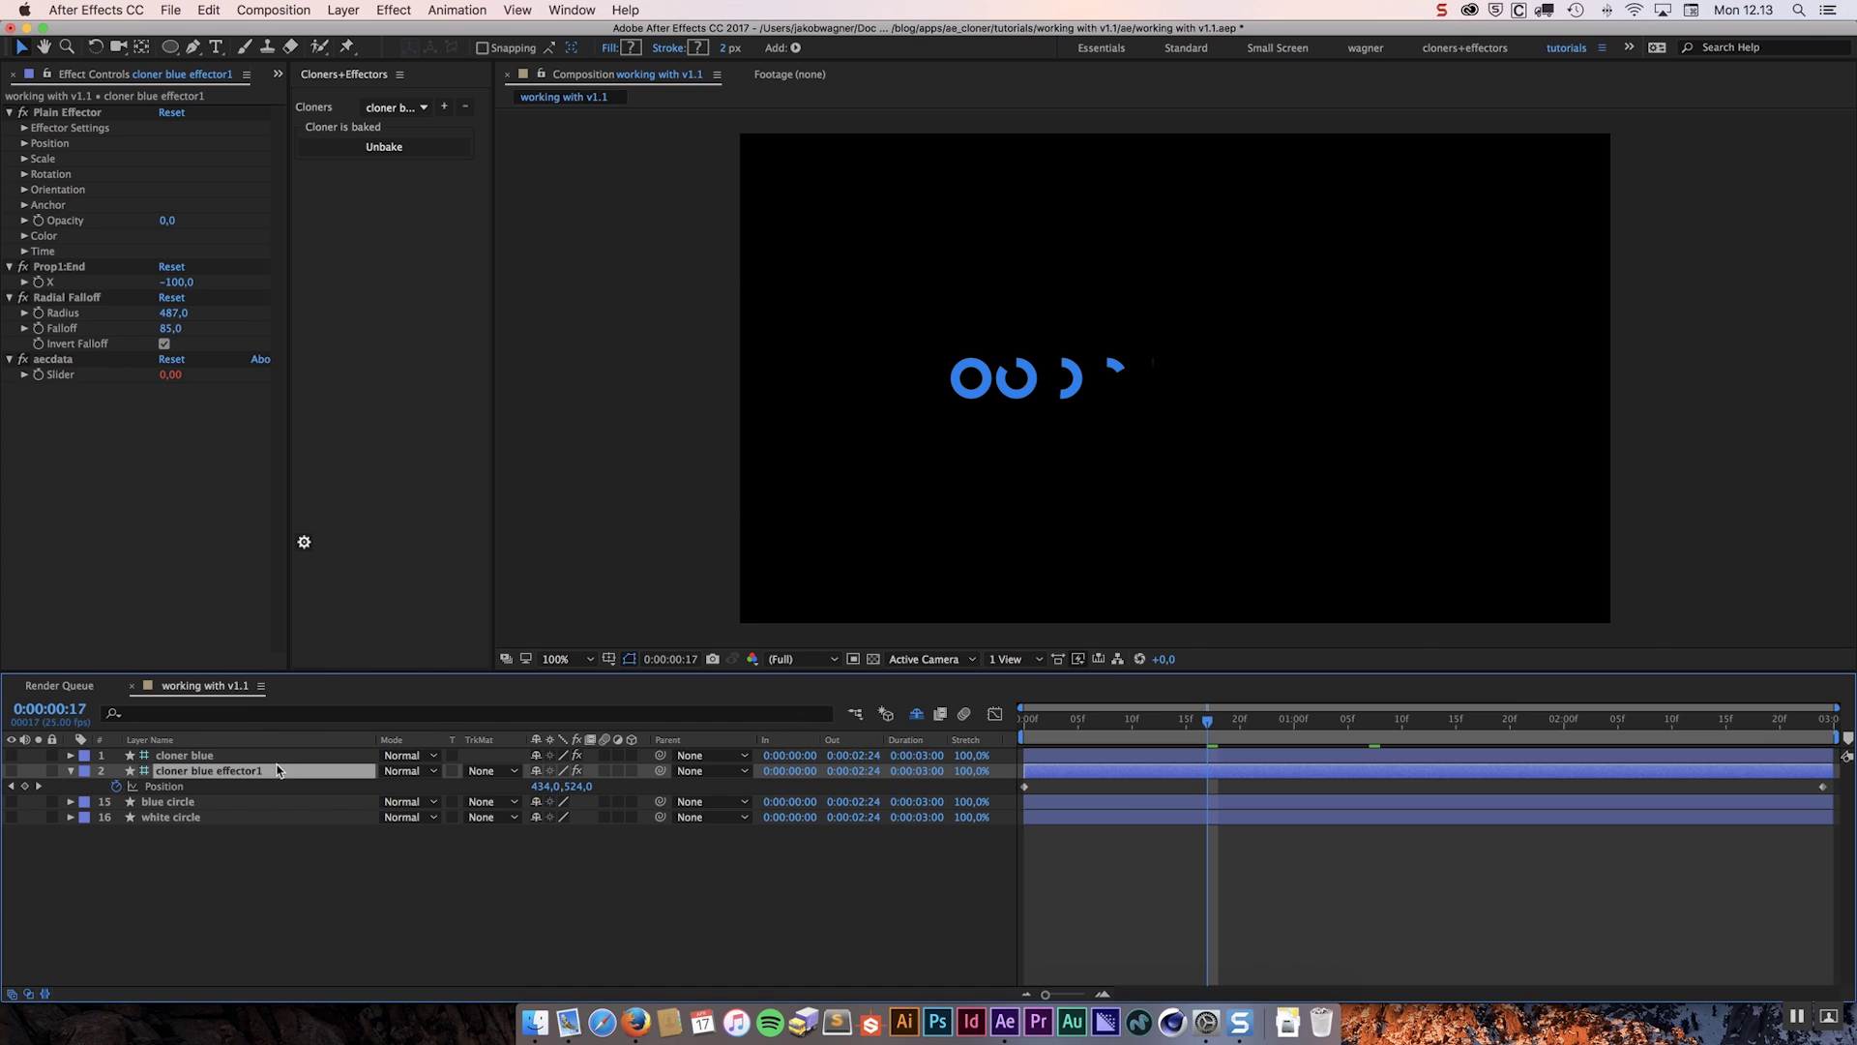
left_click(280, 759)
left_click(278, 770)
left_click(281, 758)
left_click(283, 774)
left_click(916, 713)
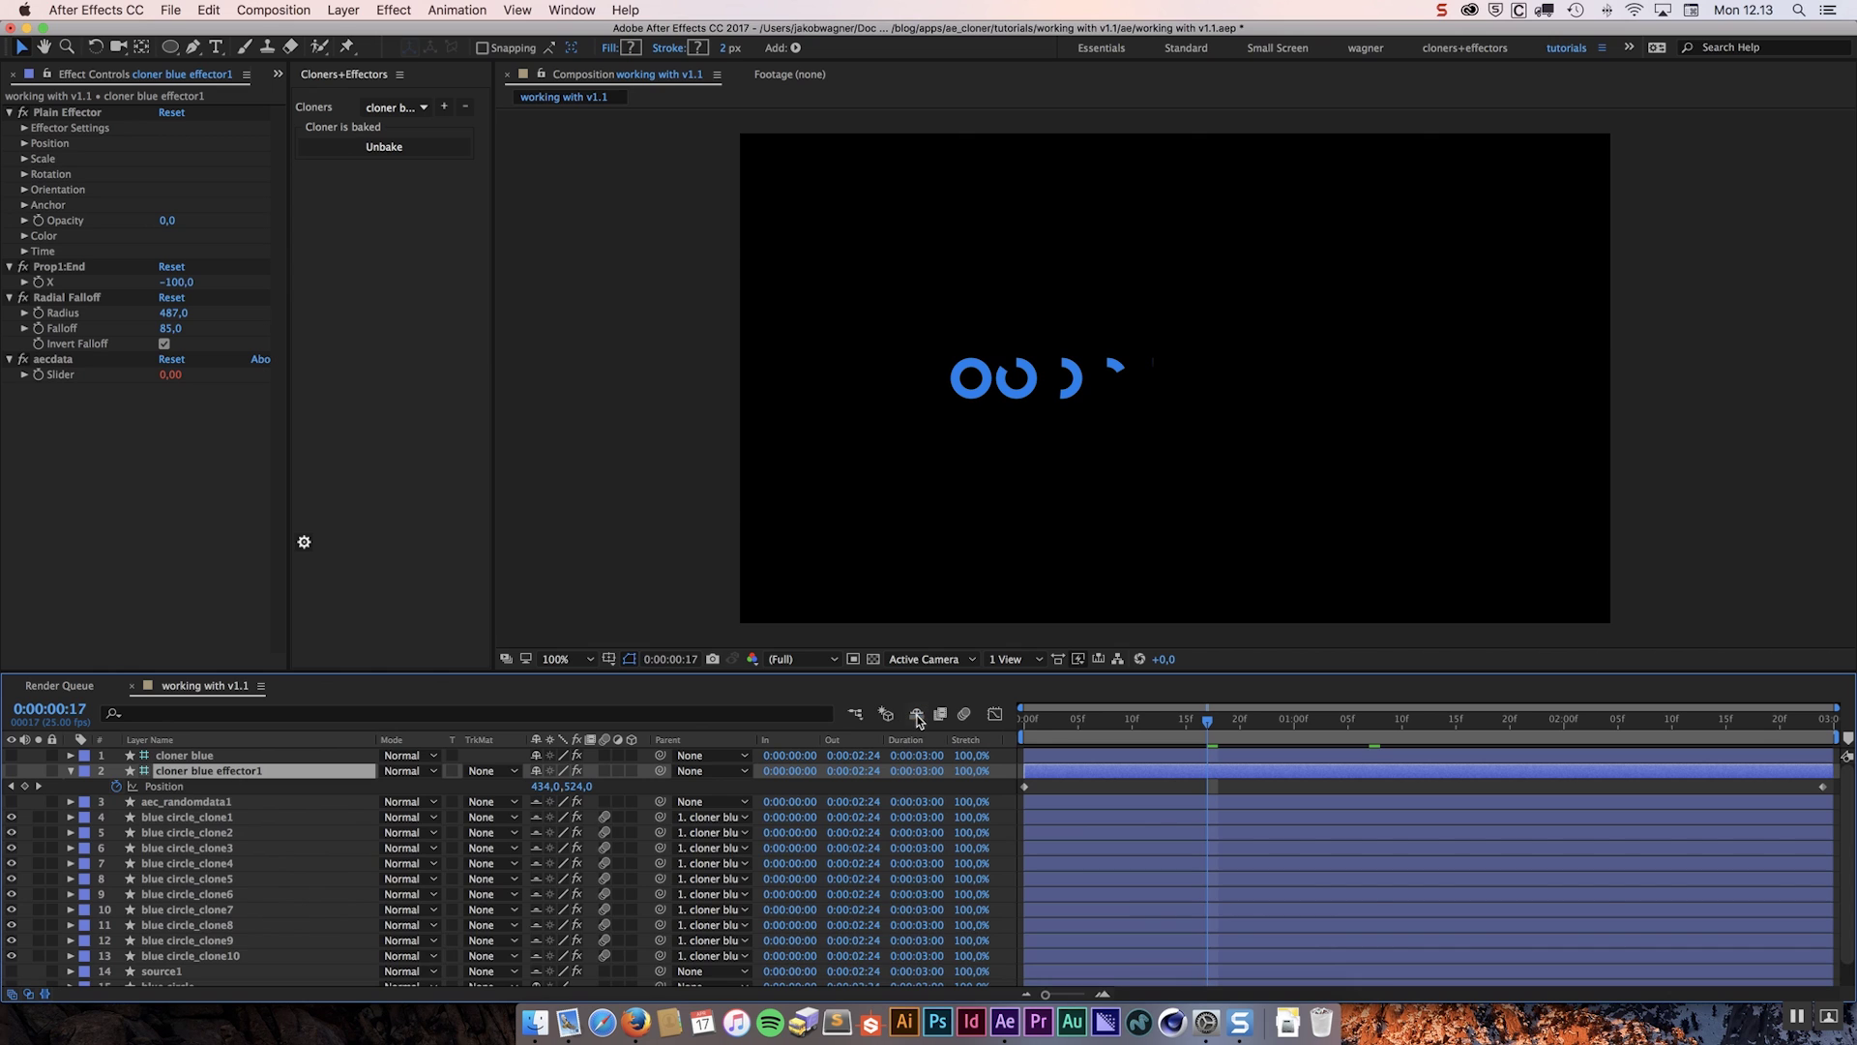
left_click(201, 832)
left_click(208, 864)
left_click(209, 894)
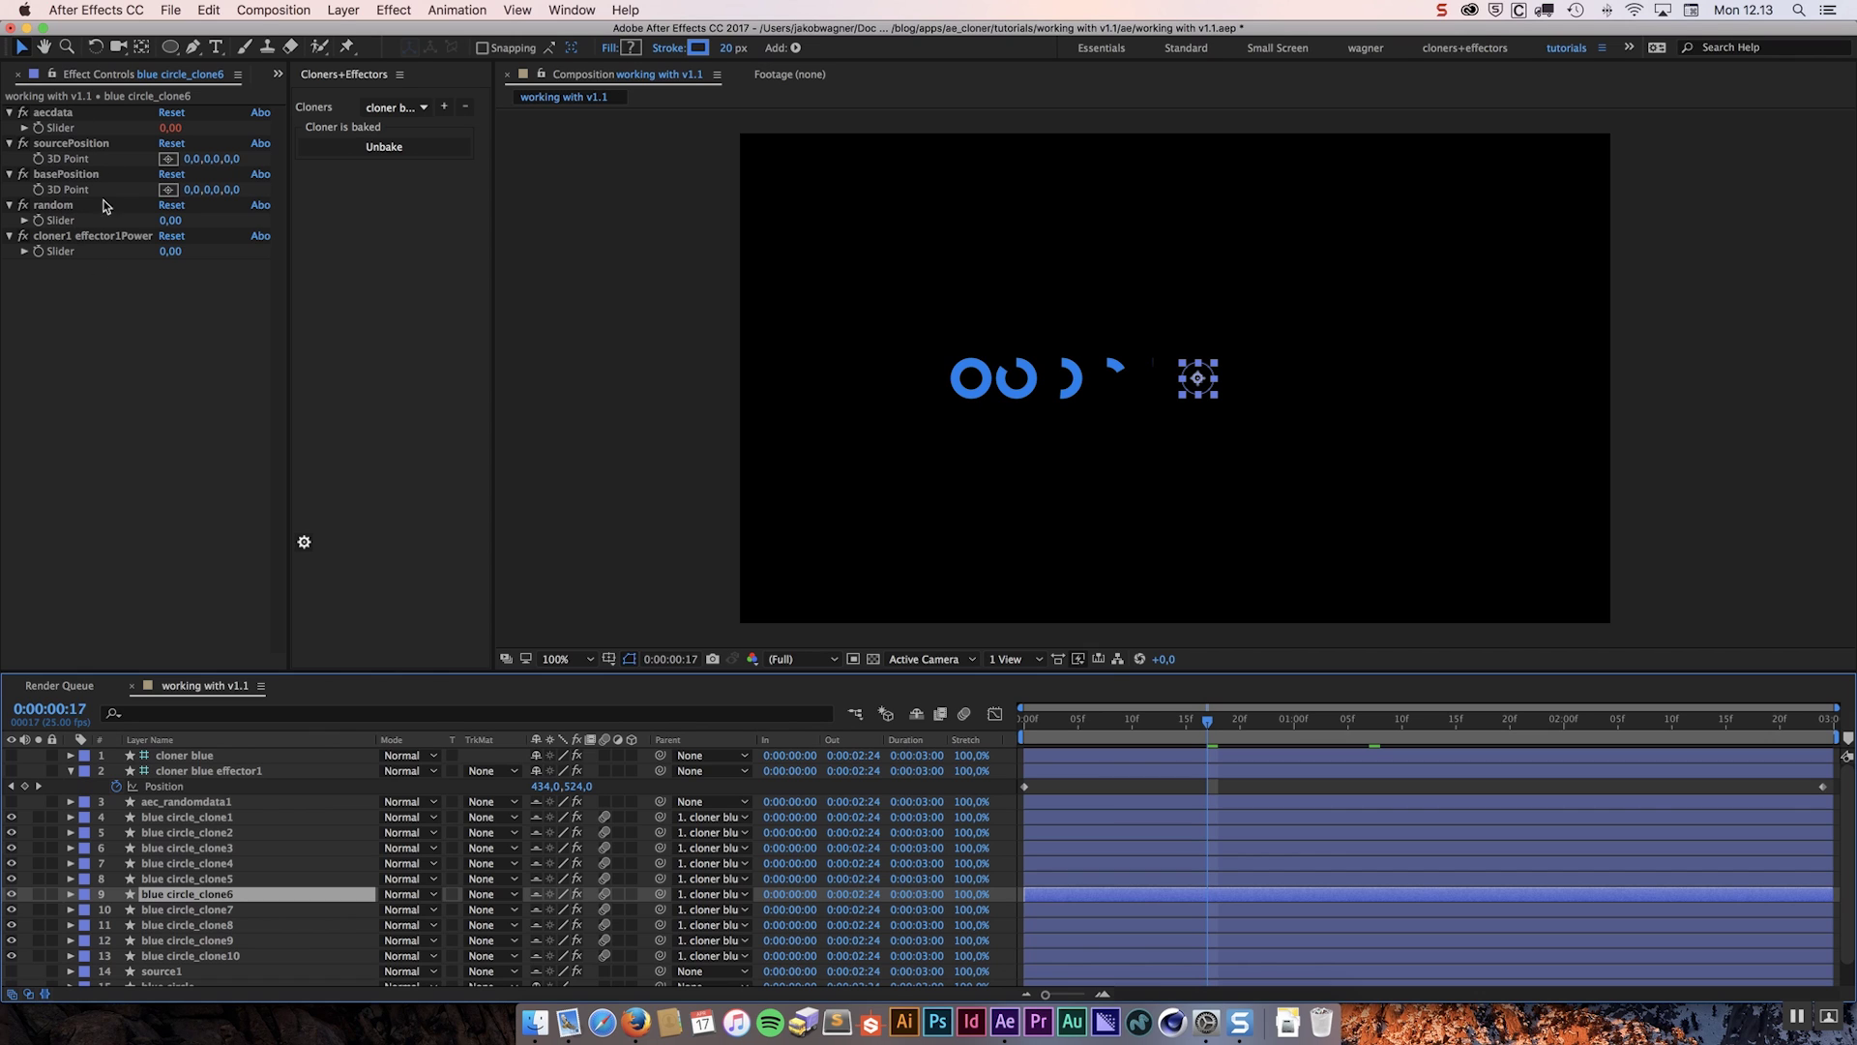
left_click(915, 715)
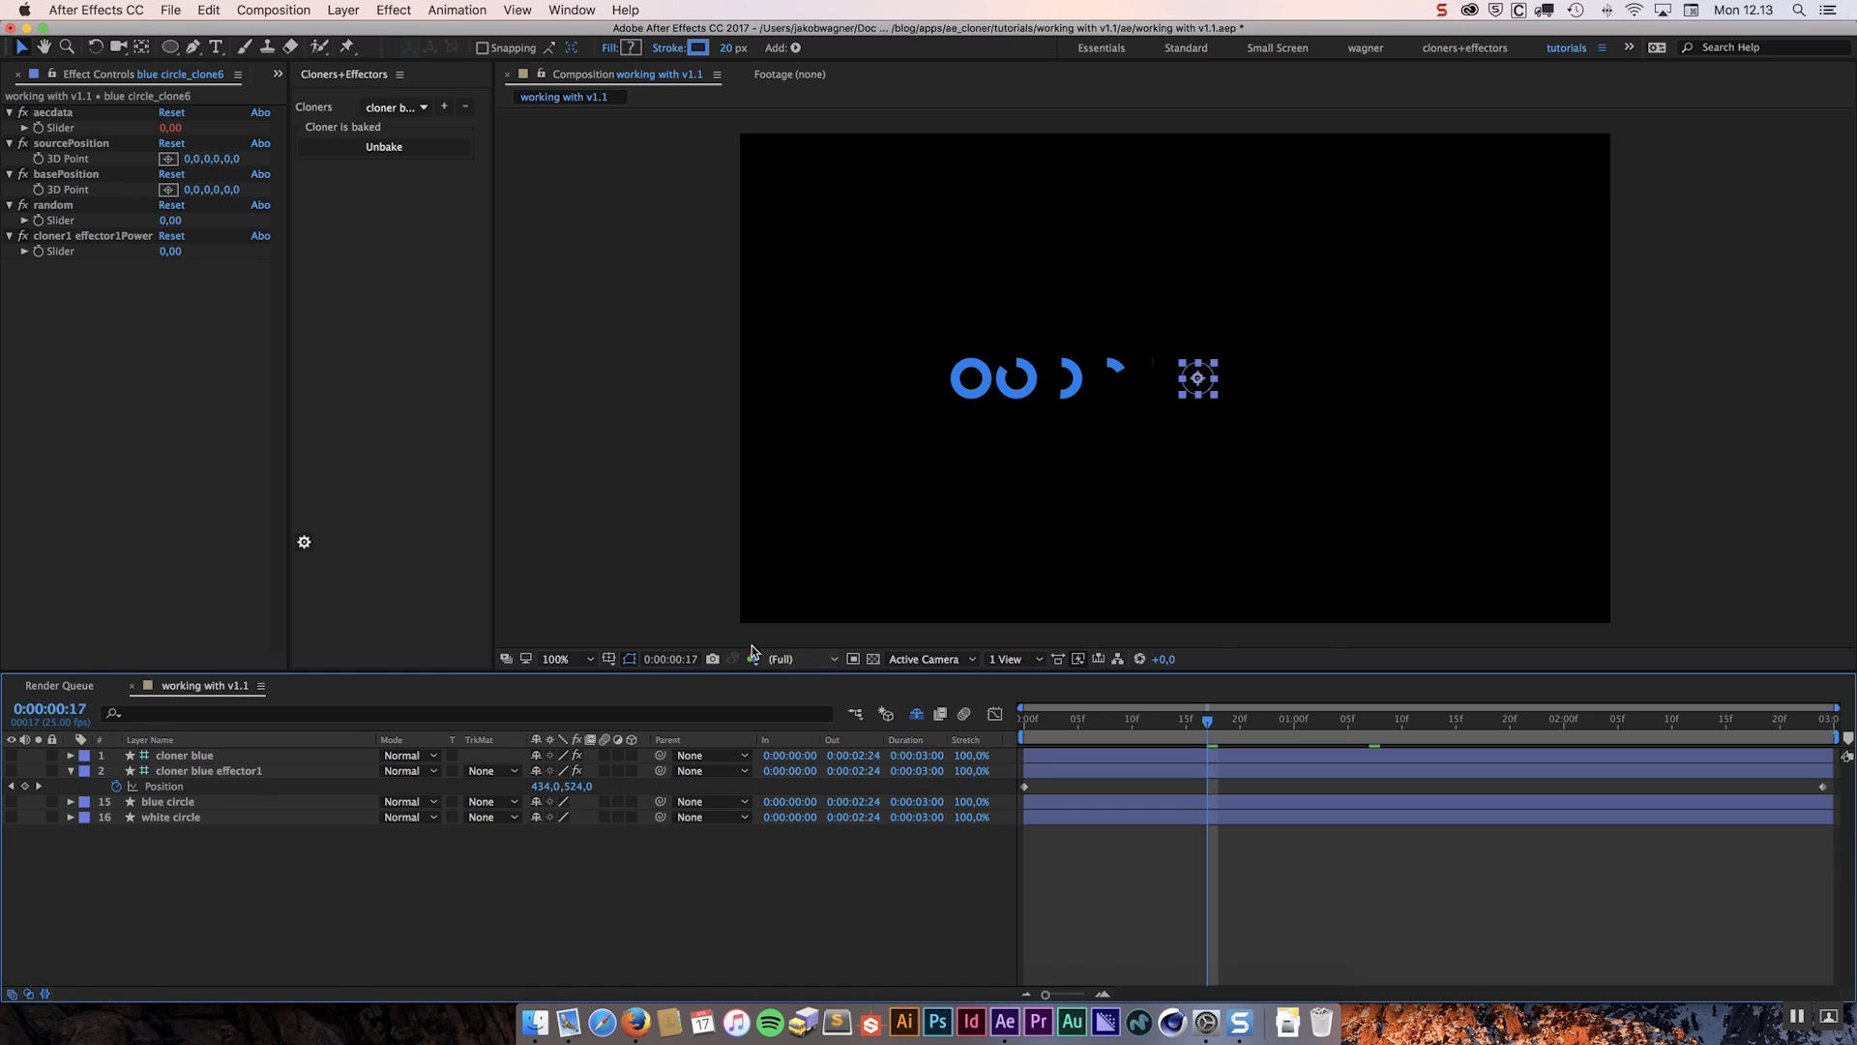
left_click(392, 158)
- Unbake the blue cloner and change Keep Unbake Data from Always to Ask
left_click(424, 150)
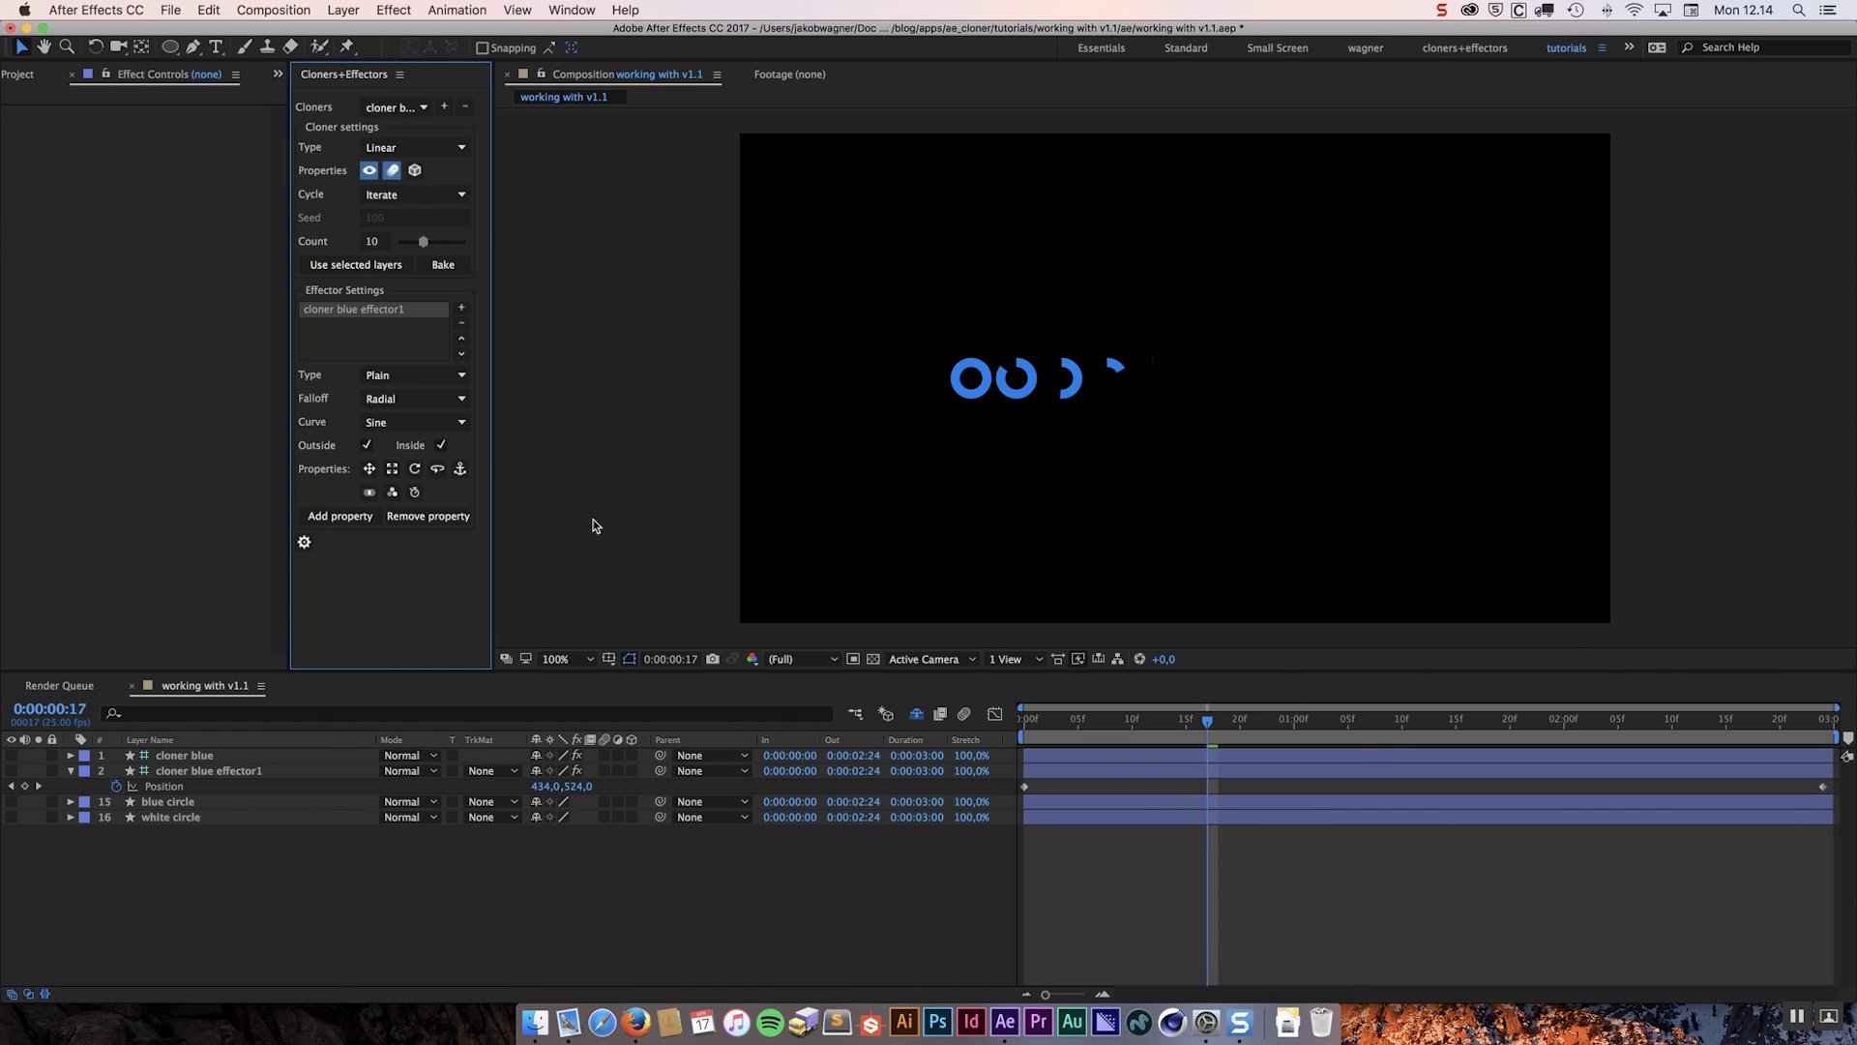
left_click(303, 542)
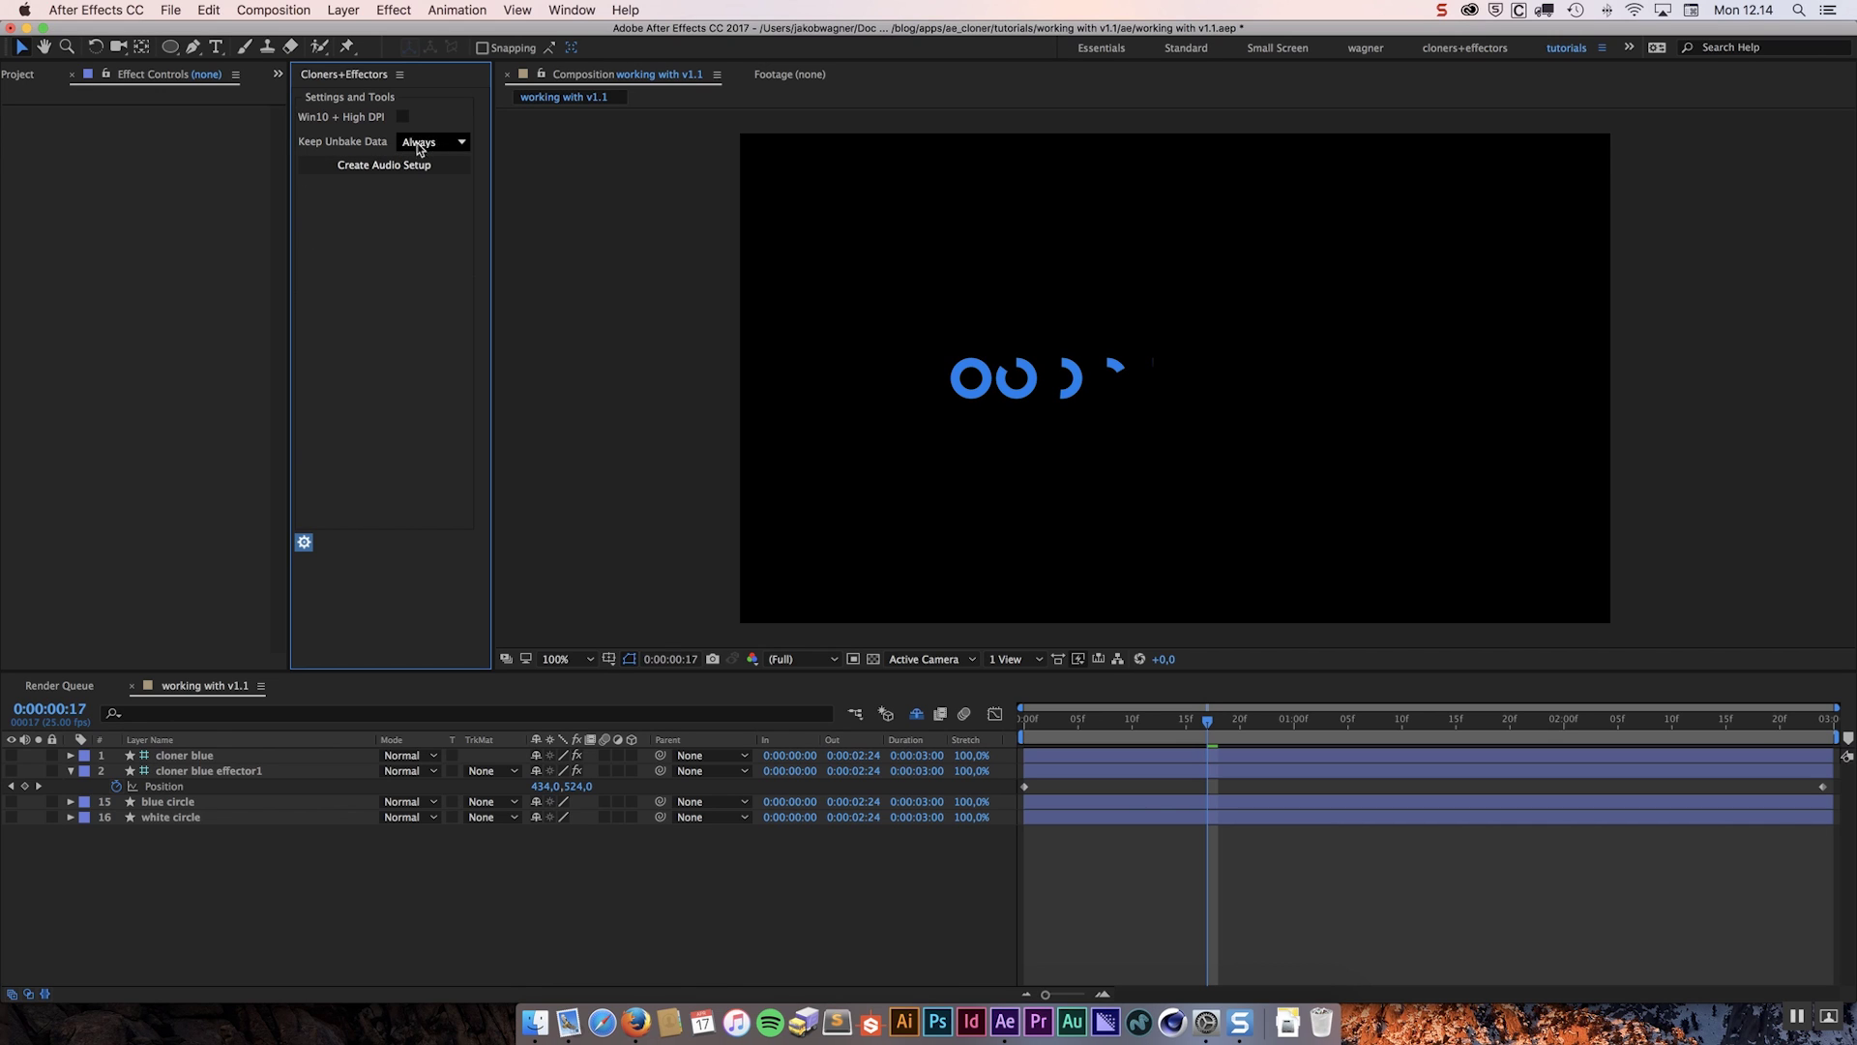
left_click(438, 143)
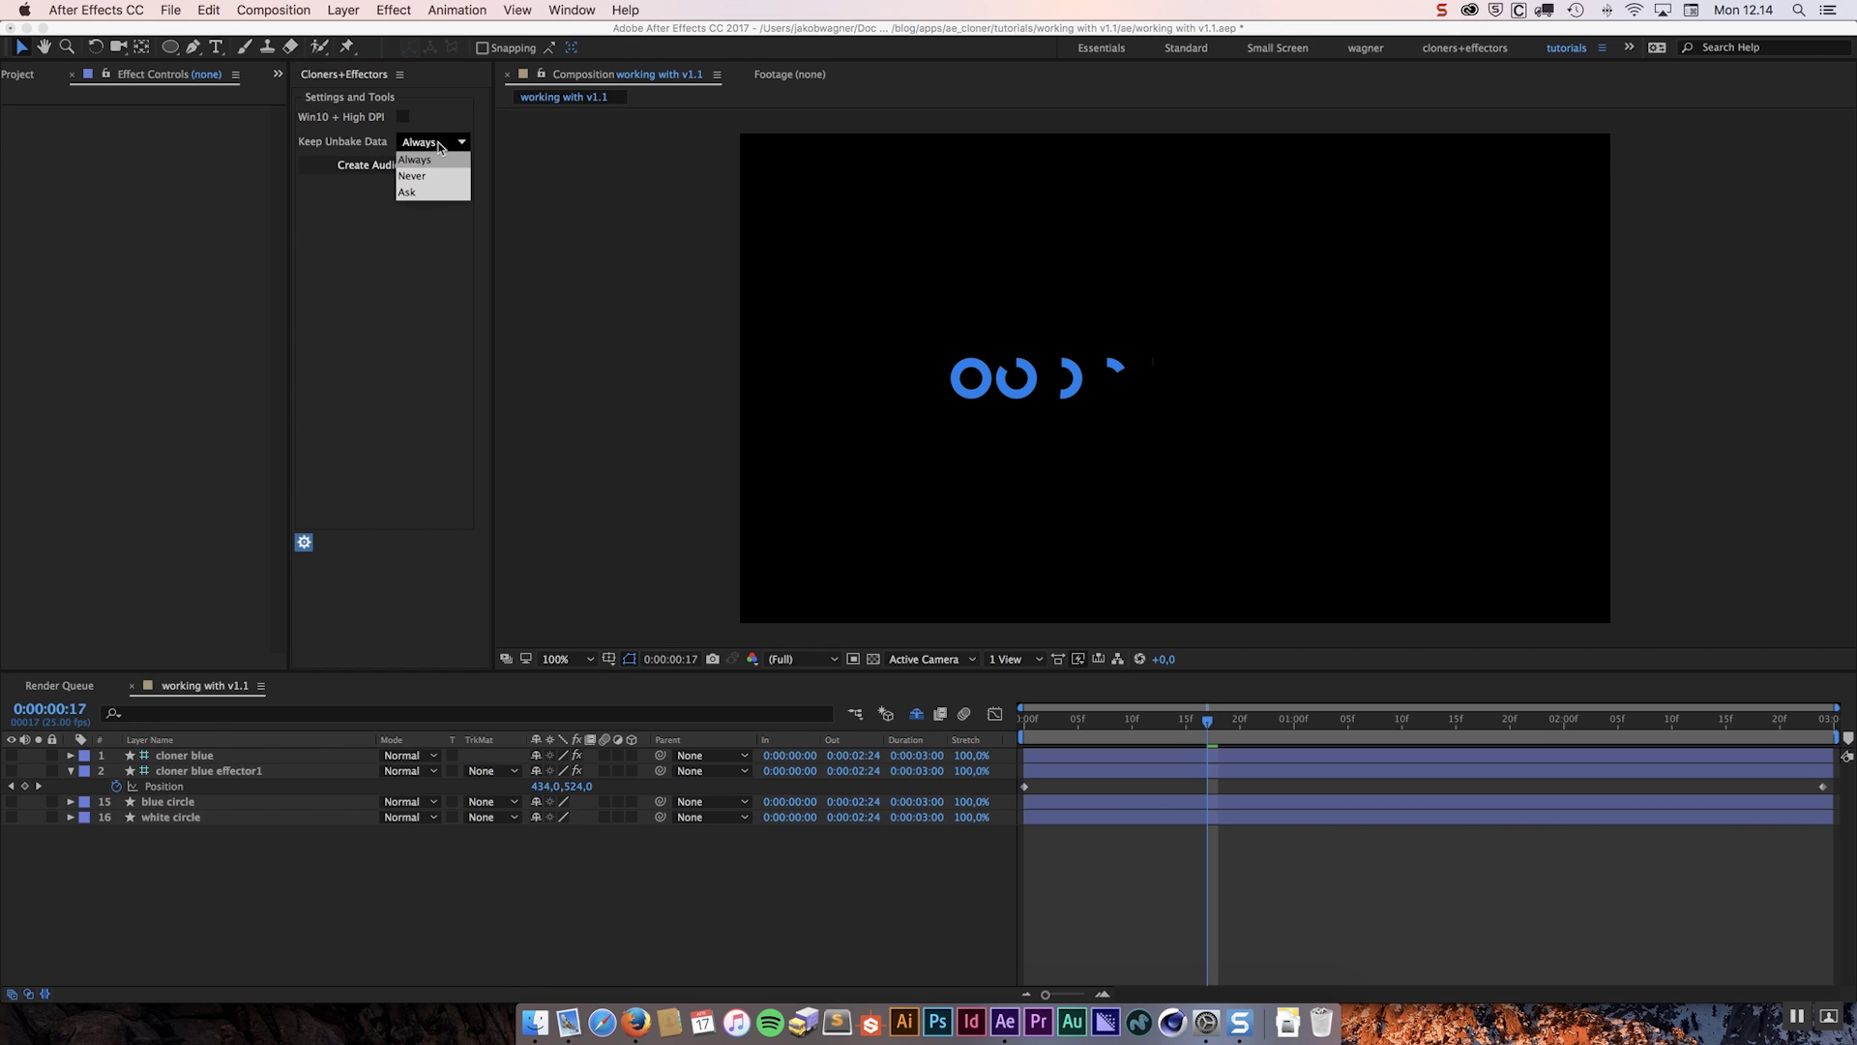
left_click(423, 195)
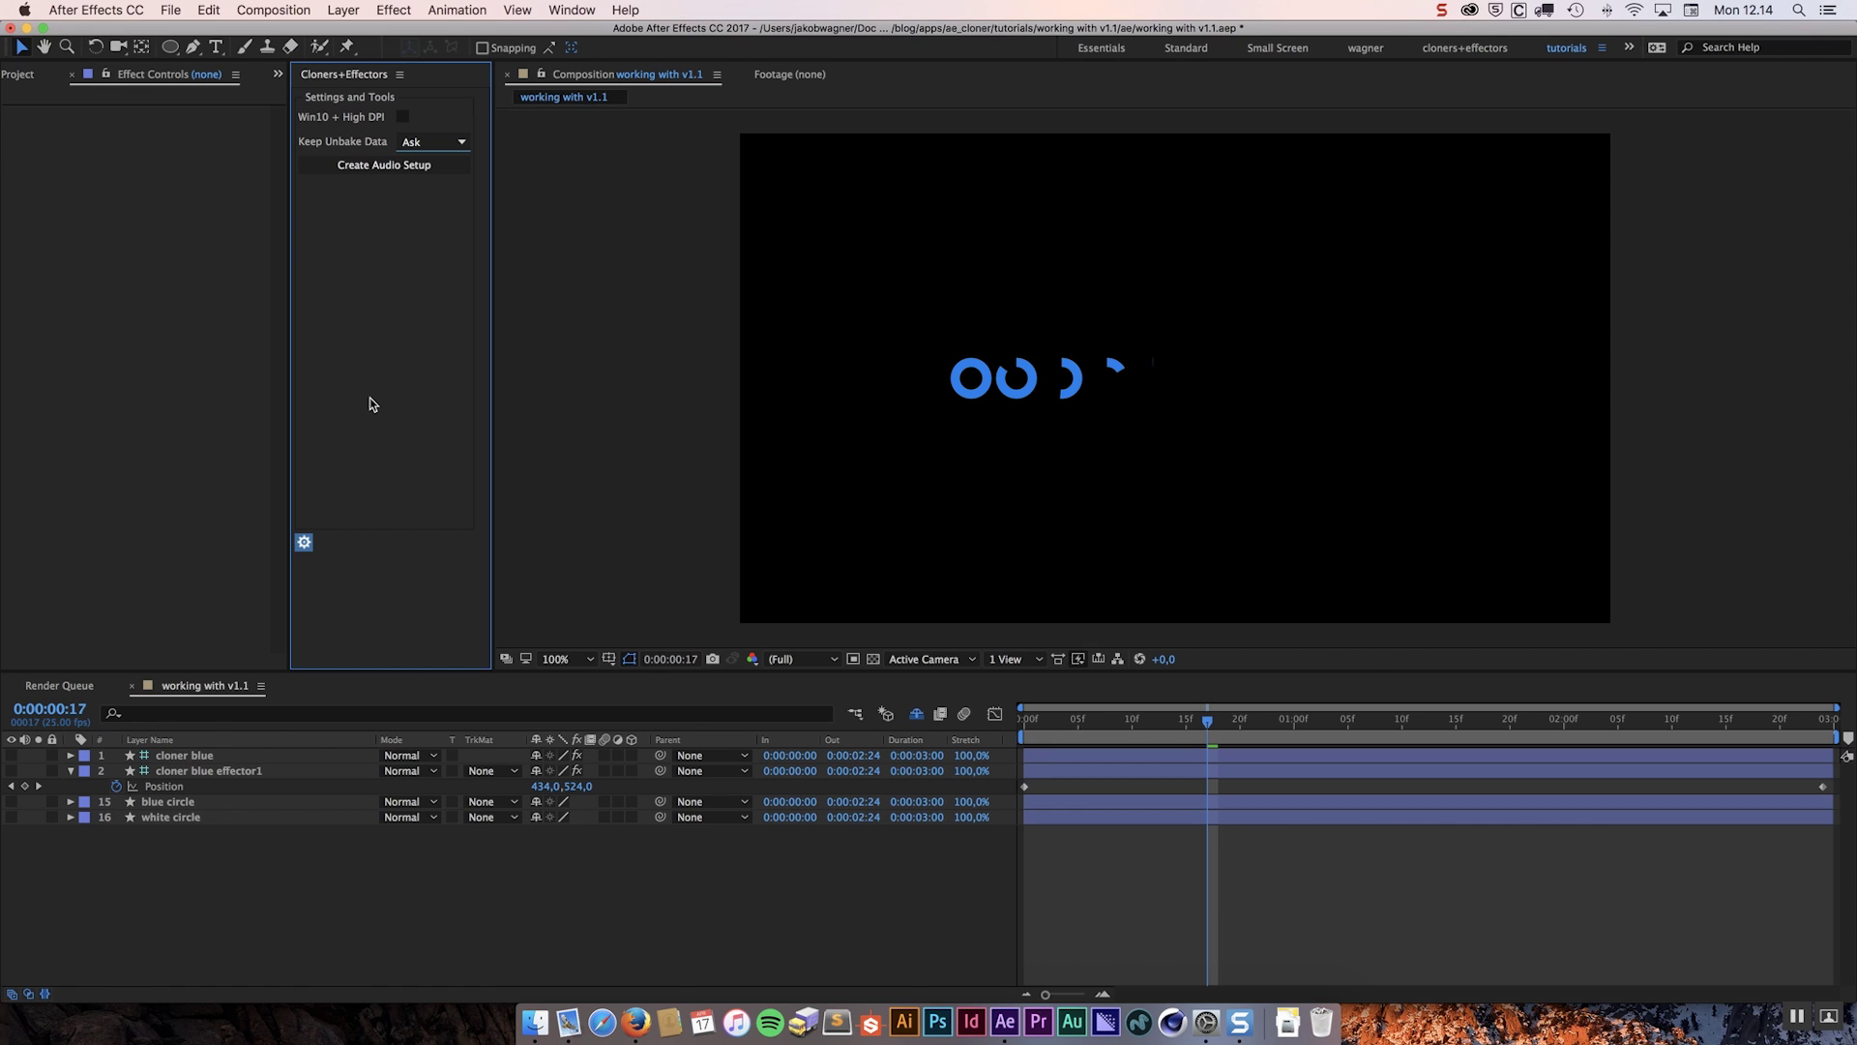
- Bake the cloner into blue circle_clone1 through clone10, declining to keep unbake data
left_click(304, 543)
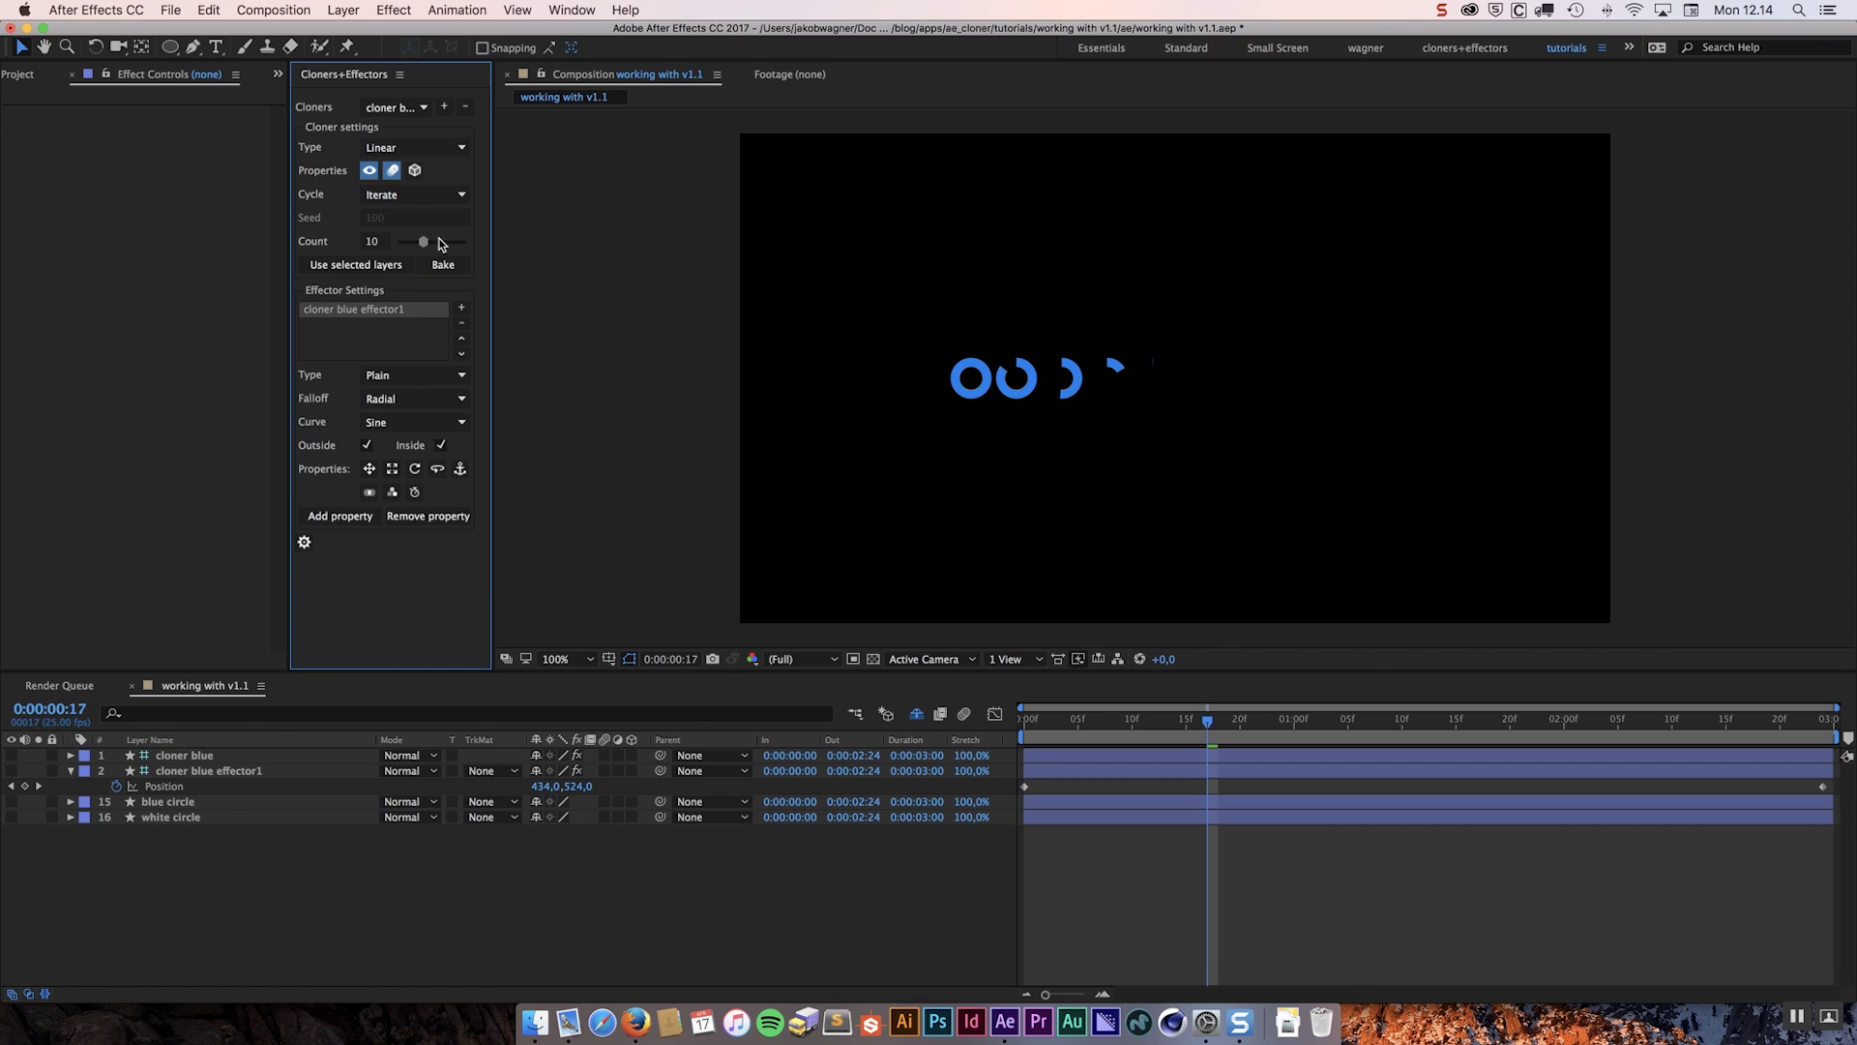
left_click(443, 266)
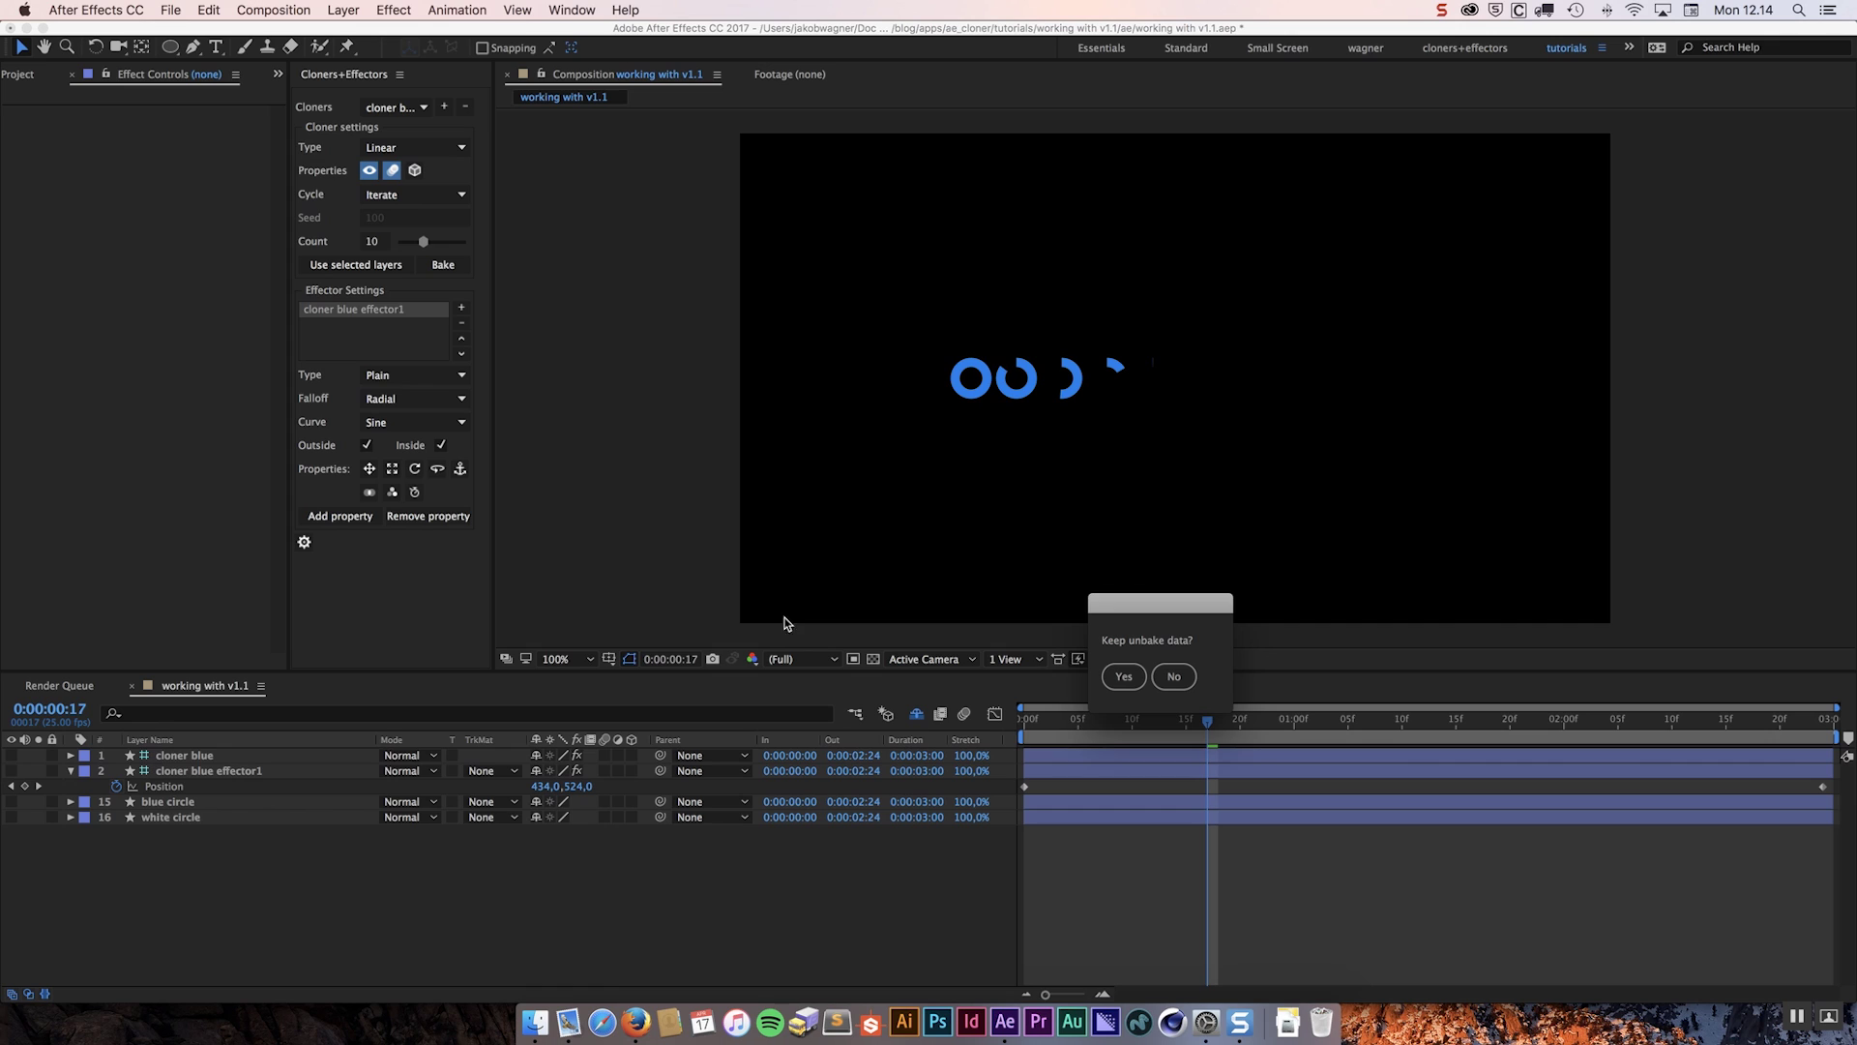
left_click(1184, 680)
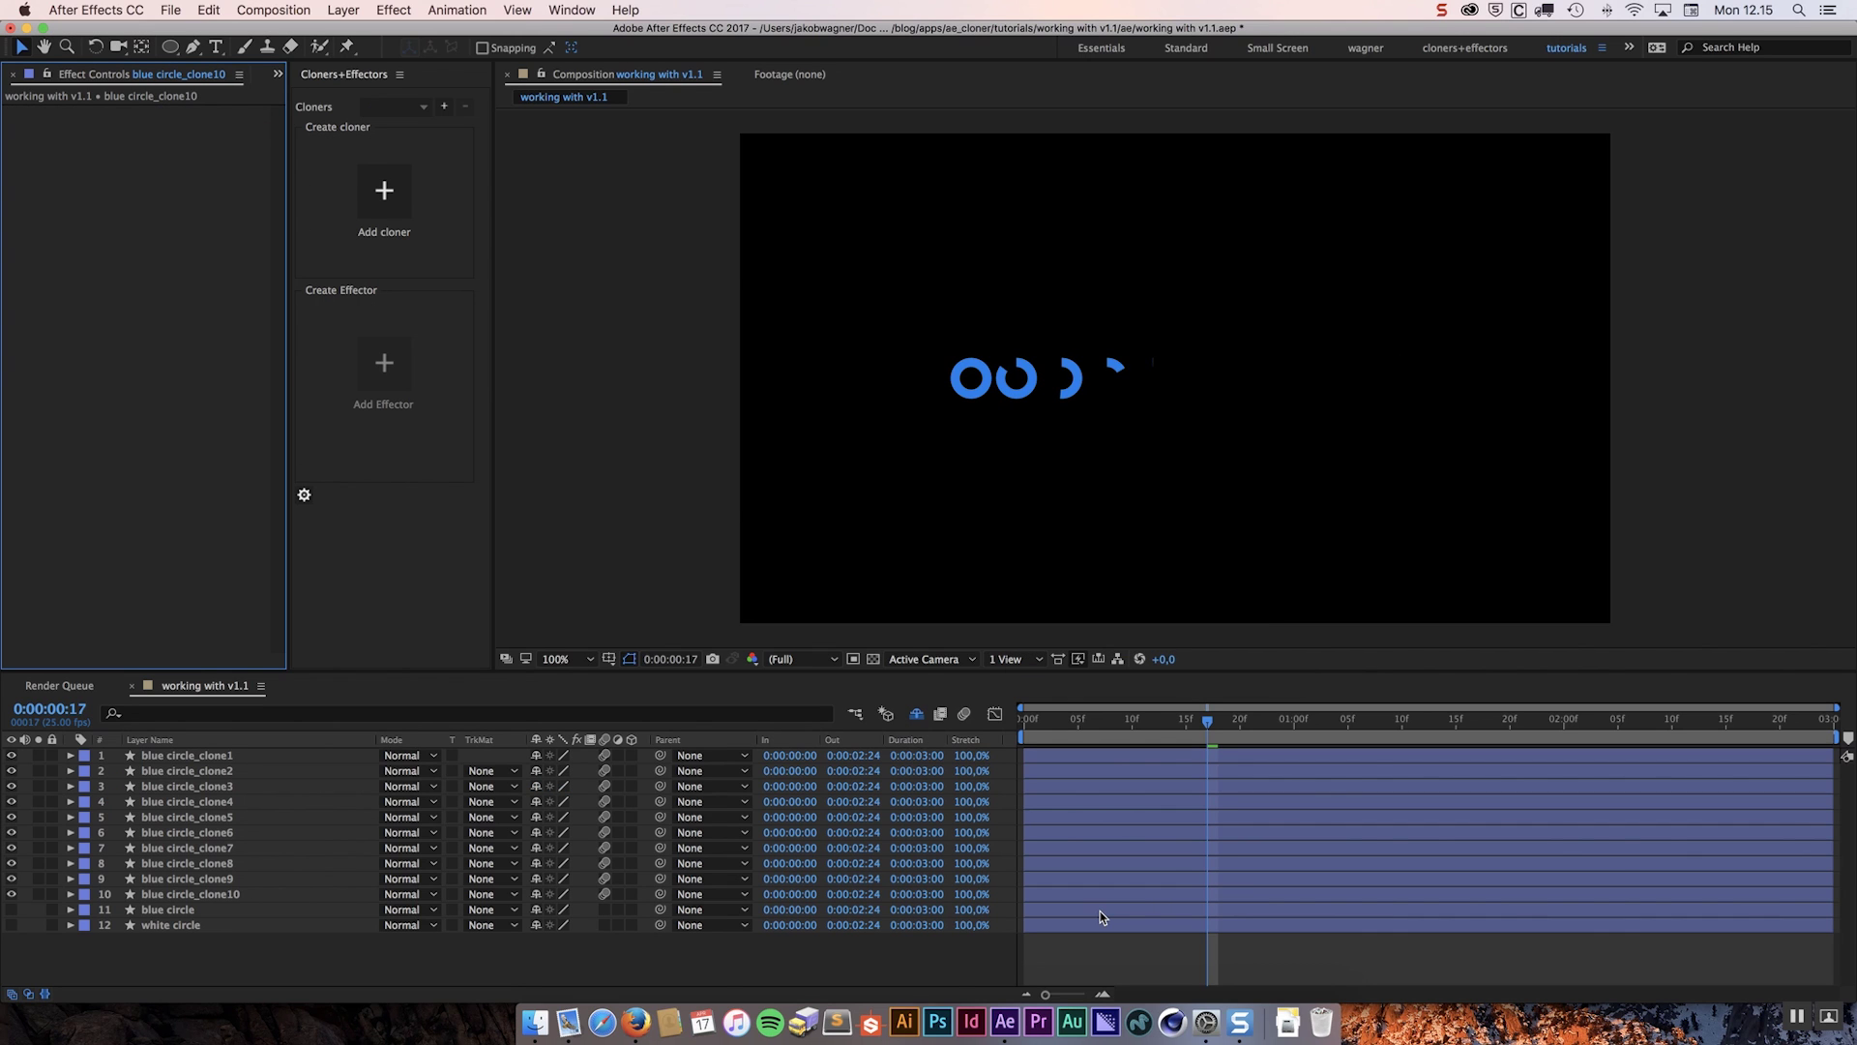
left_click(244, 759)
left_click(236, 893)
left_click(254, 863)
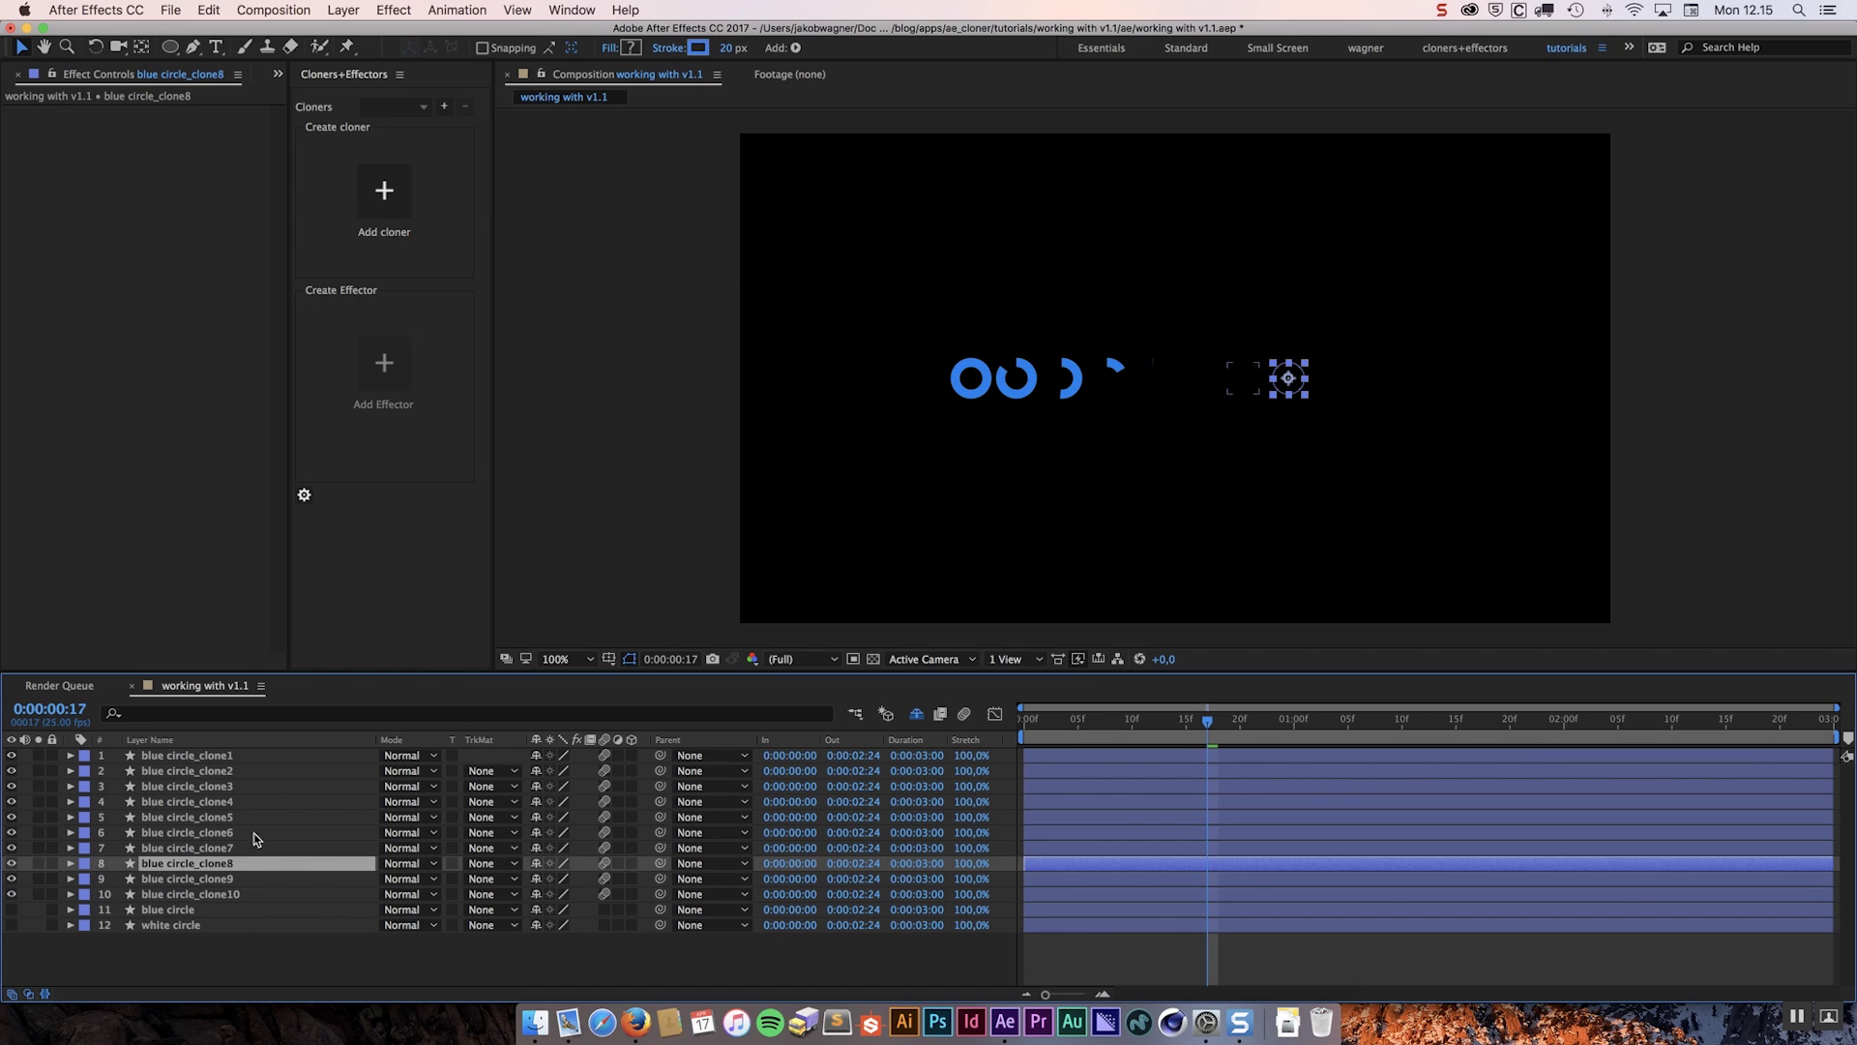
left_click(256, 801)
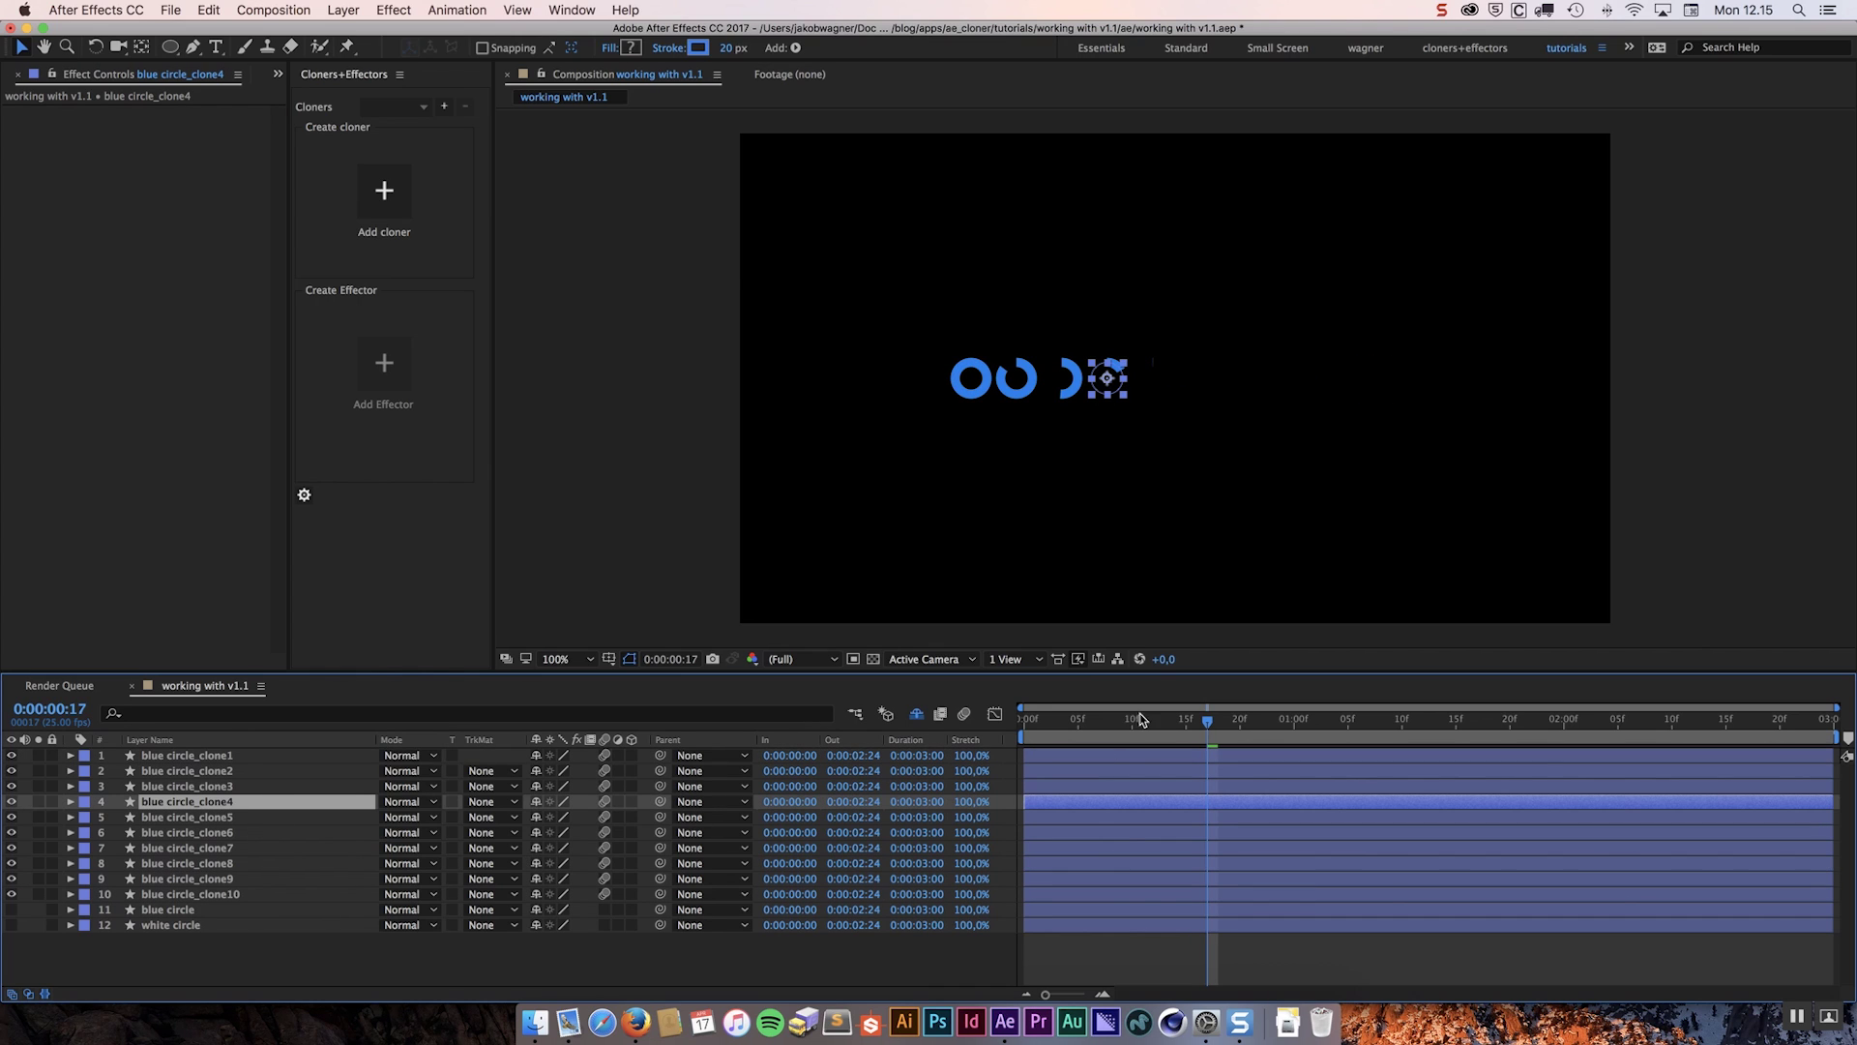
left_click_drag(1142, 718, 1451, 764)
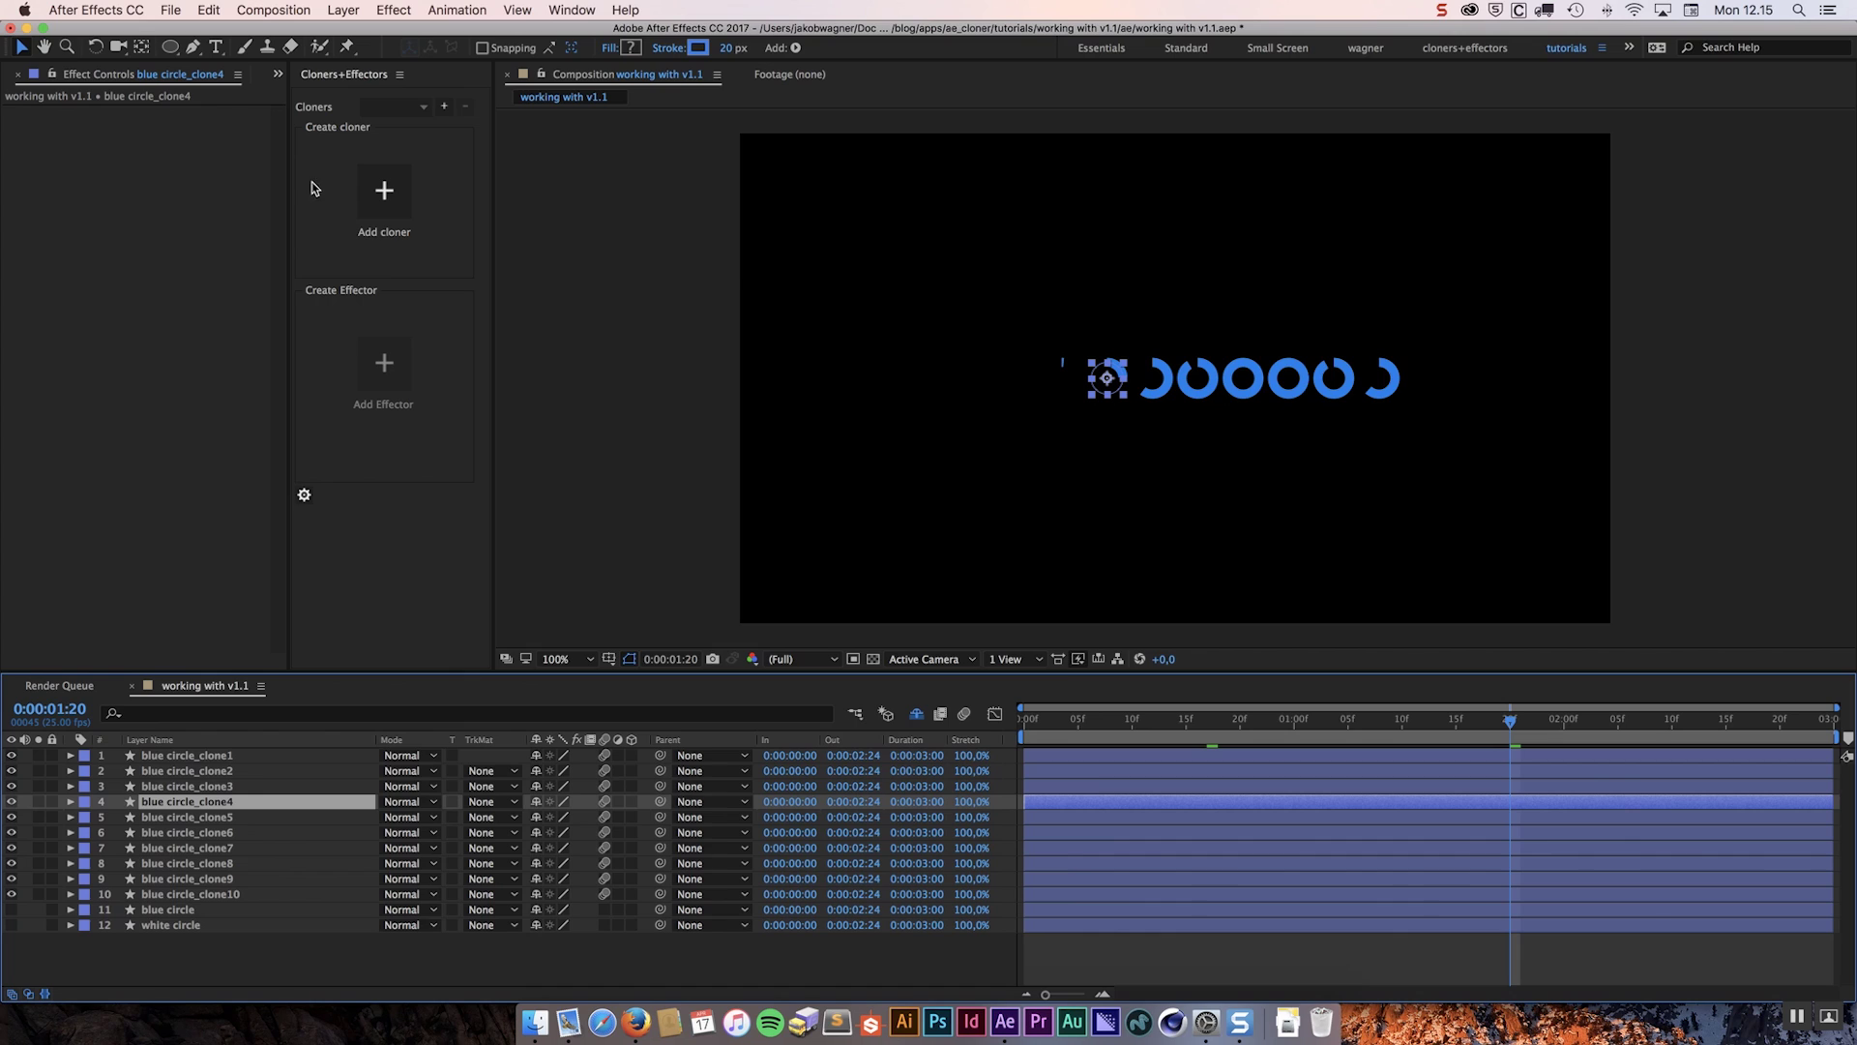
left_click(255, 757)
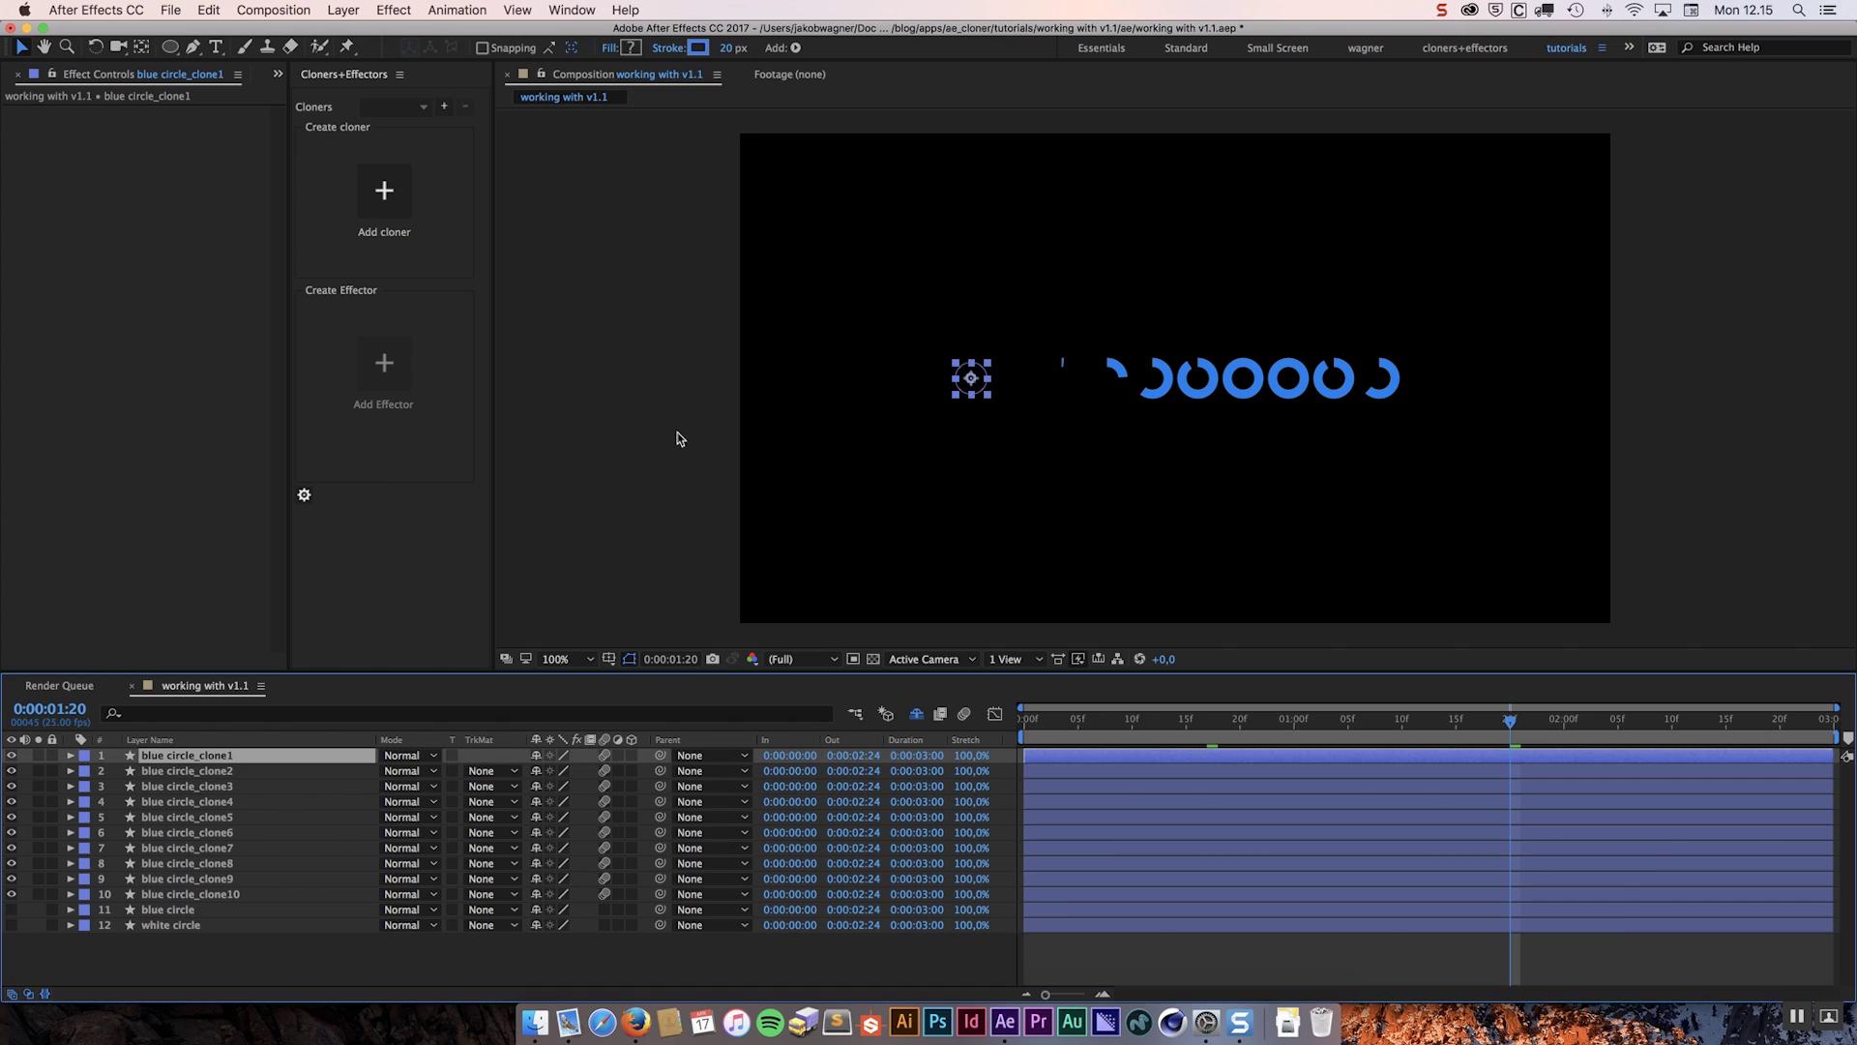
- Deselect the clone layer and move the current time forward to 0:00:01:04
left_click(640, 435)
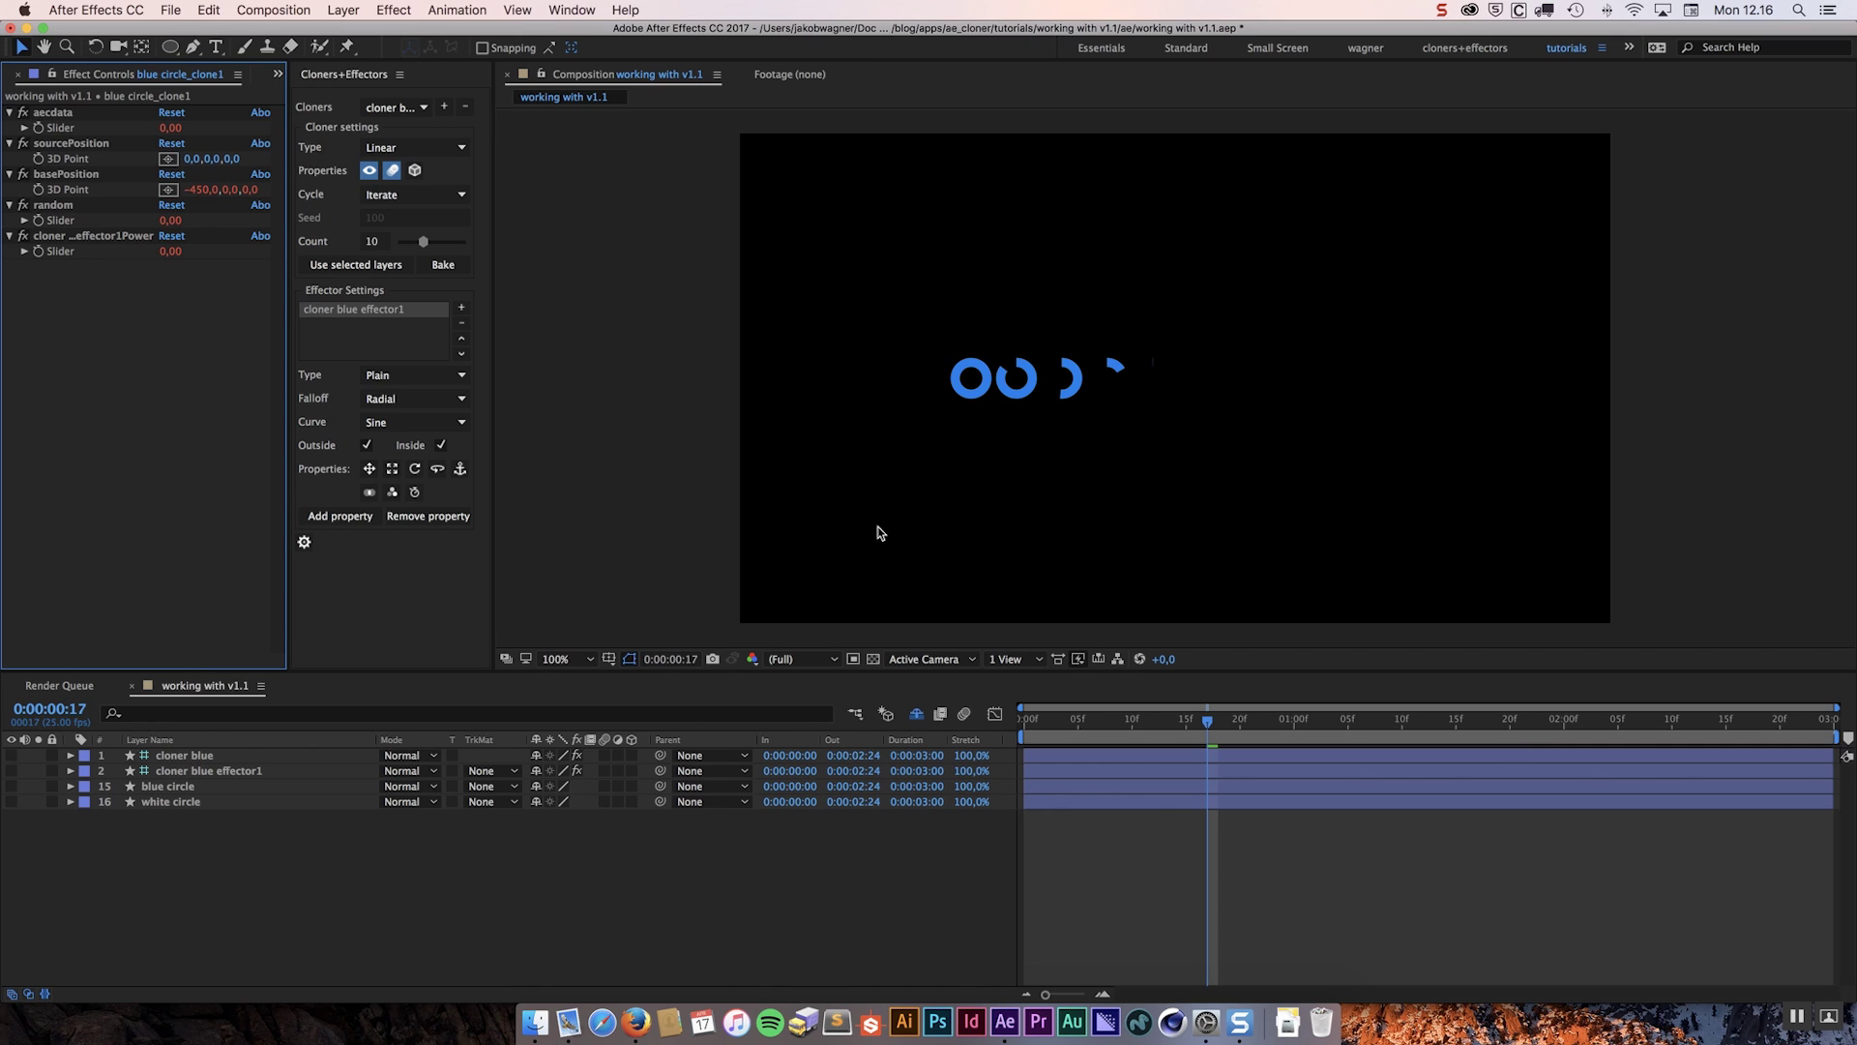
left_click_drag(1183, 727, 1328, 737)
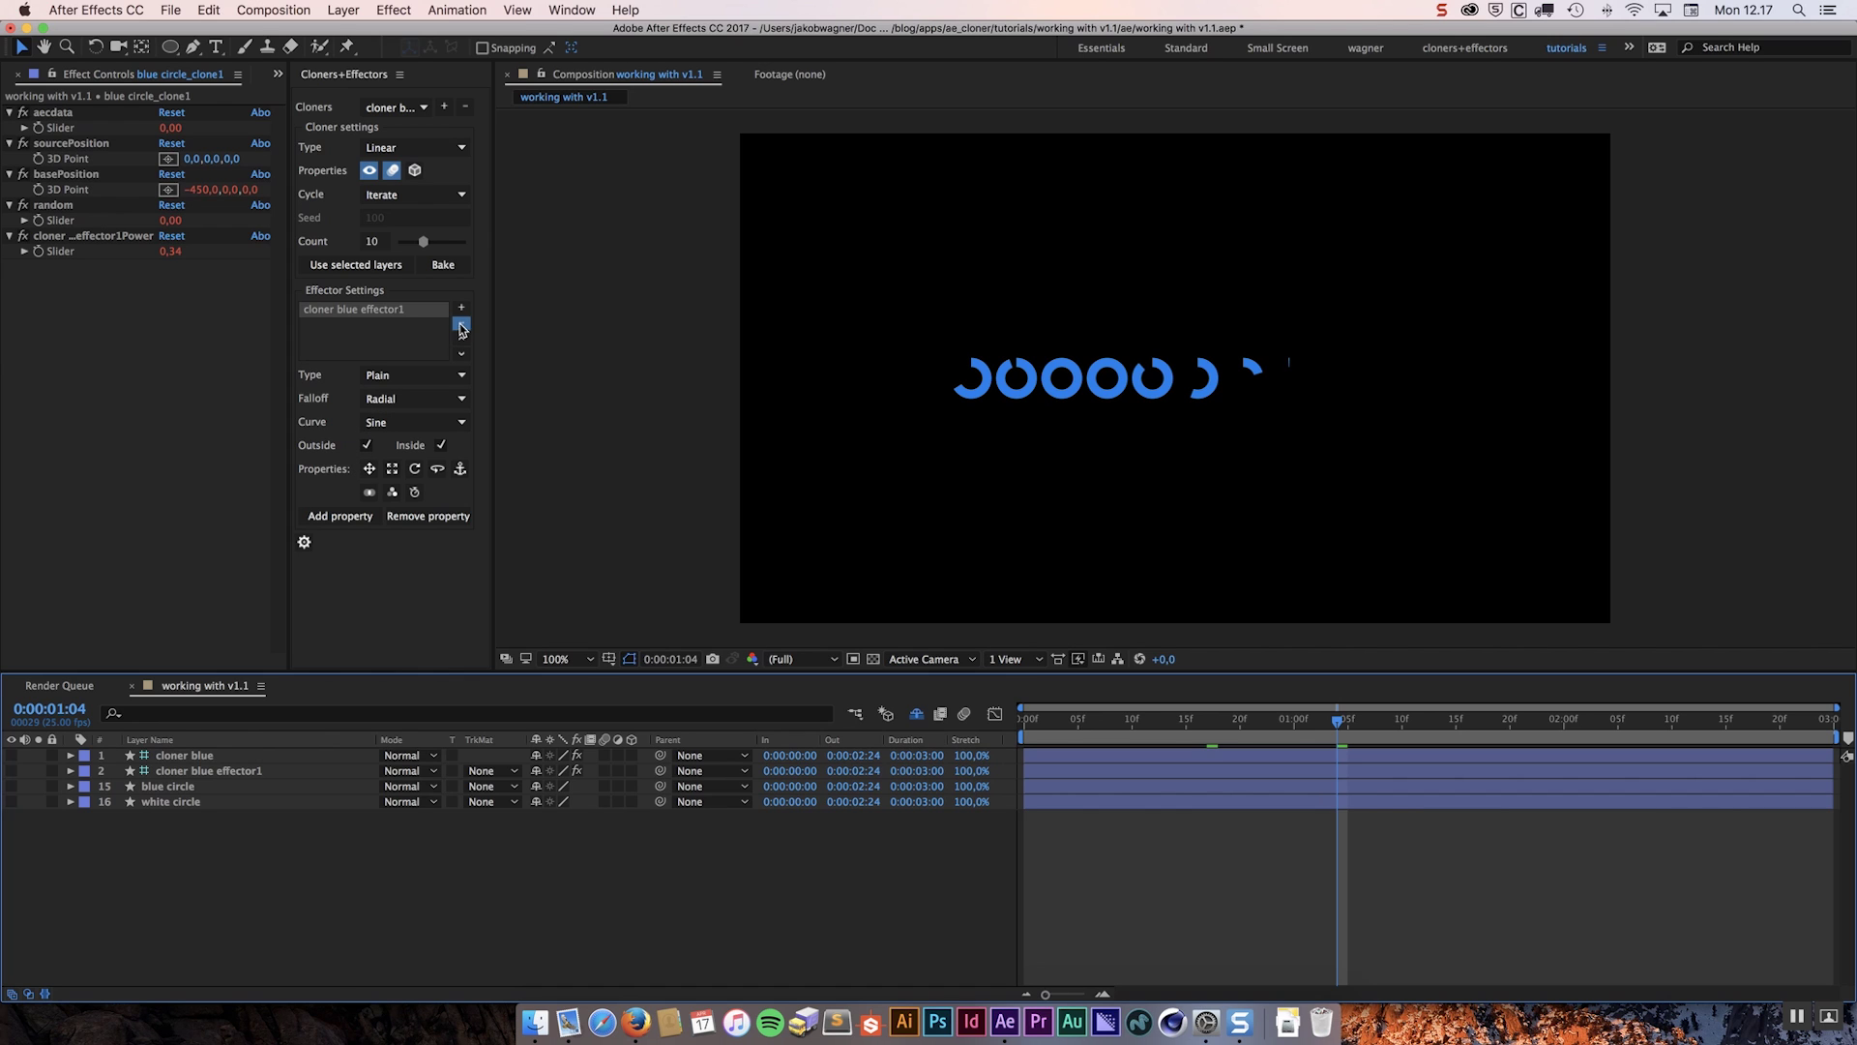
- Remove the existing effector and switch the cloner type to Radial
left_click(462, 322)
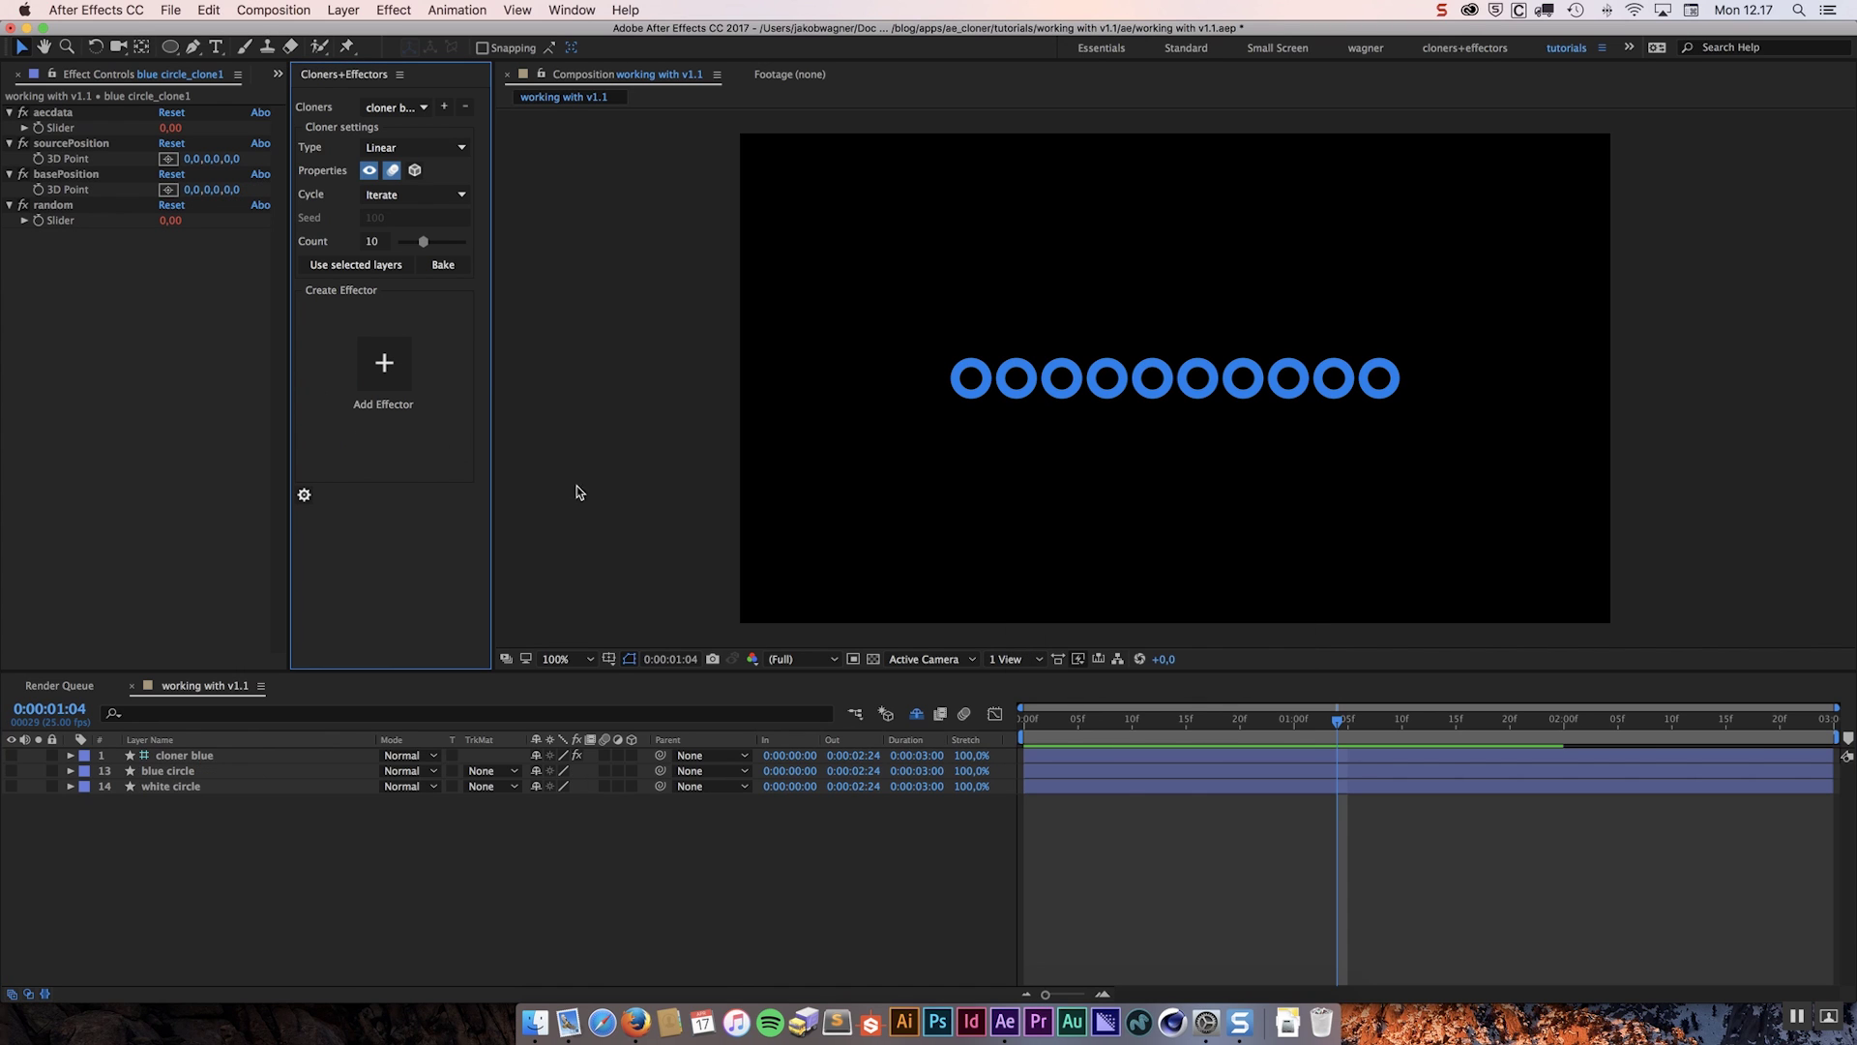
left_click(435, 148)
left_click(405, 182)
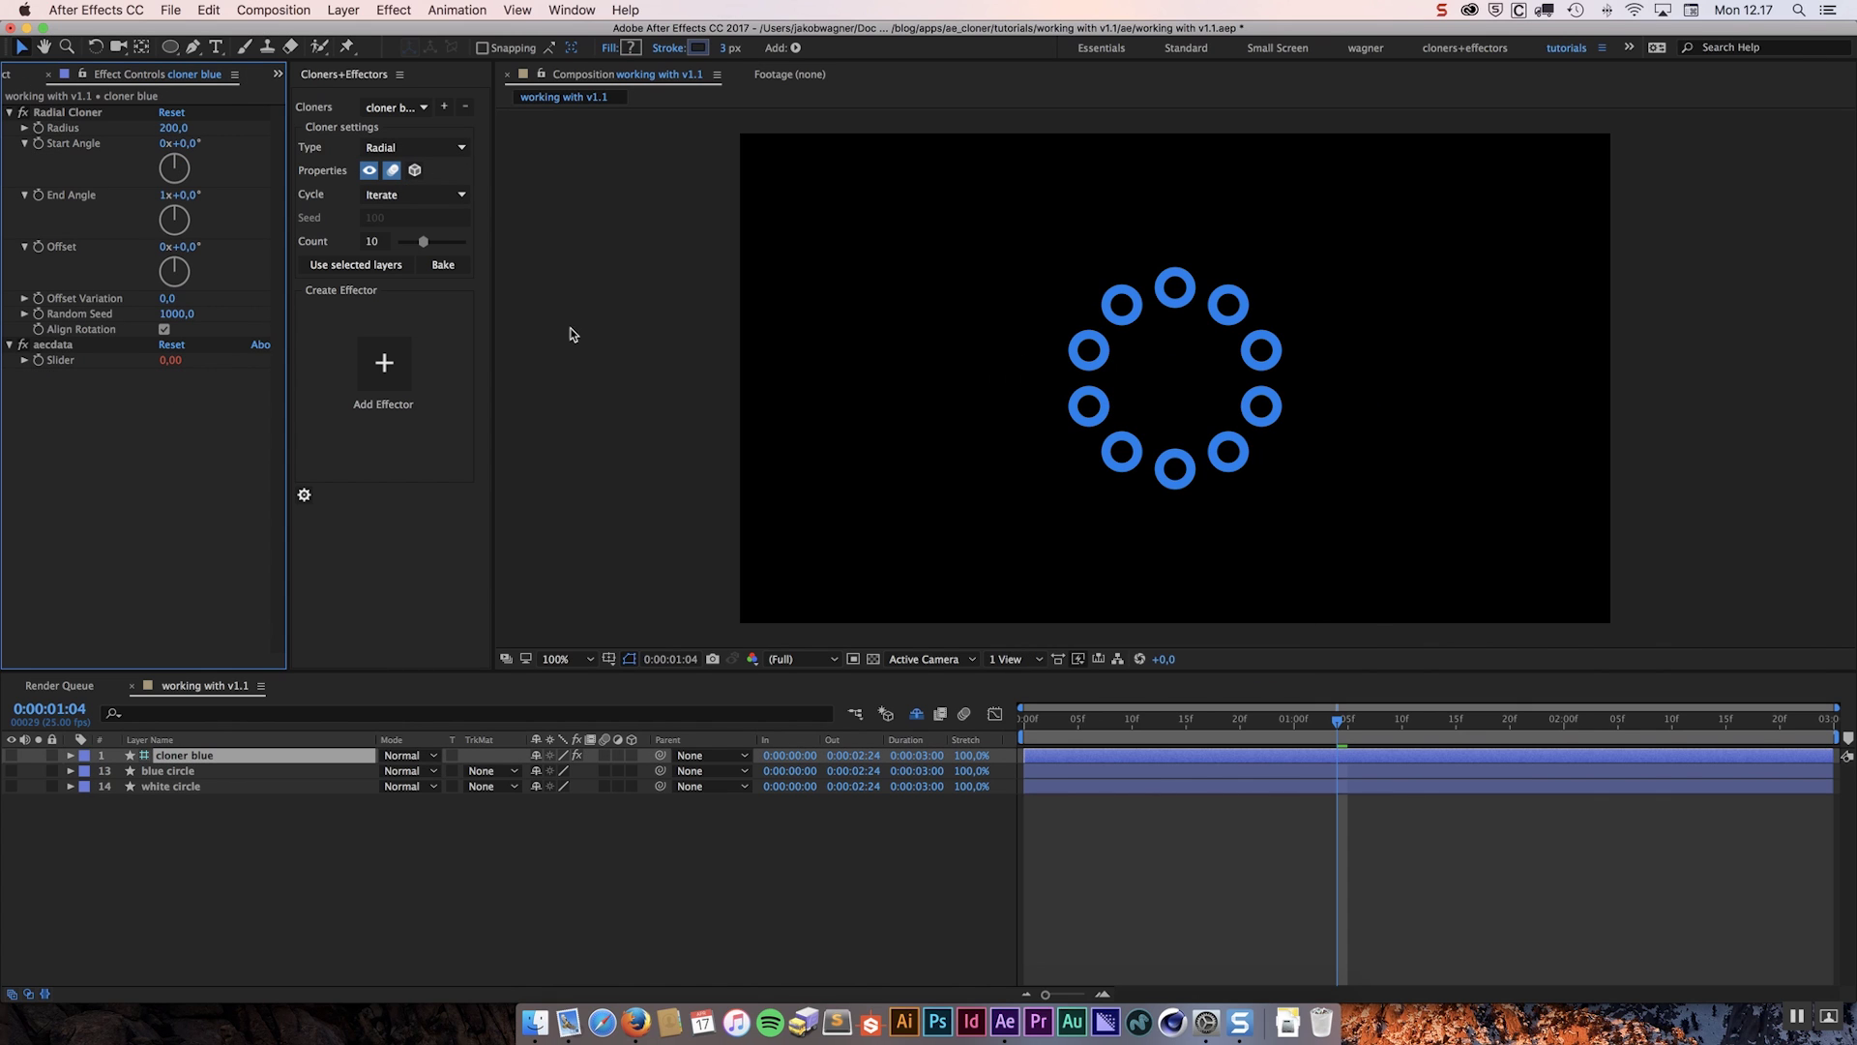
- Set the radial ring to 20 clones with radius 289 and add a new effector
left_click(374, 242)
type("20")
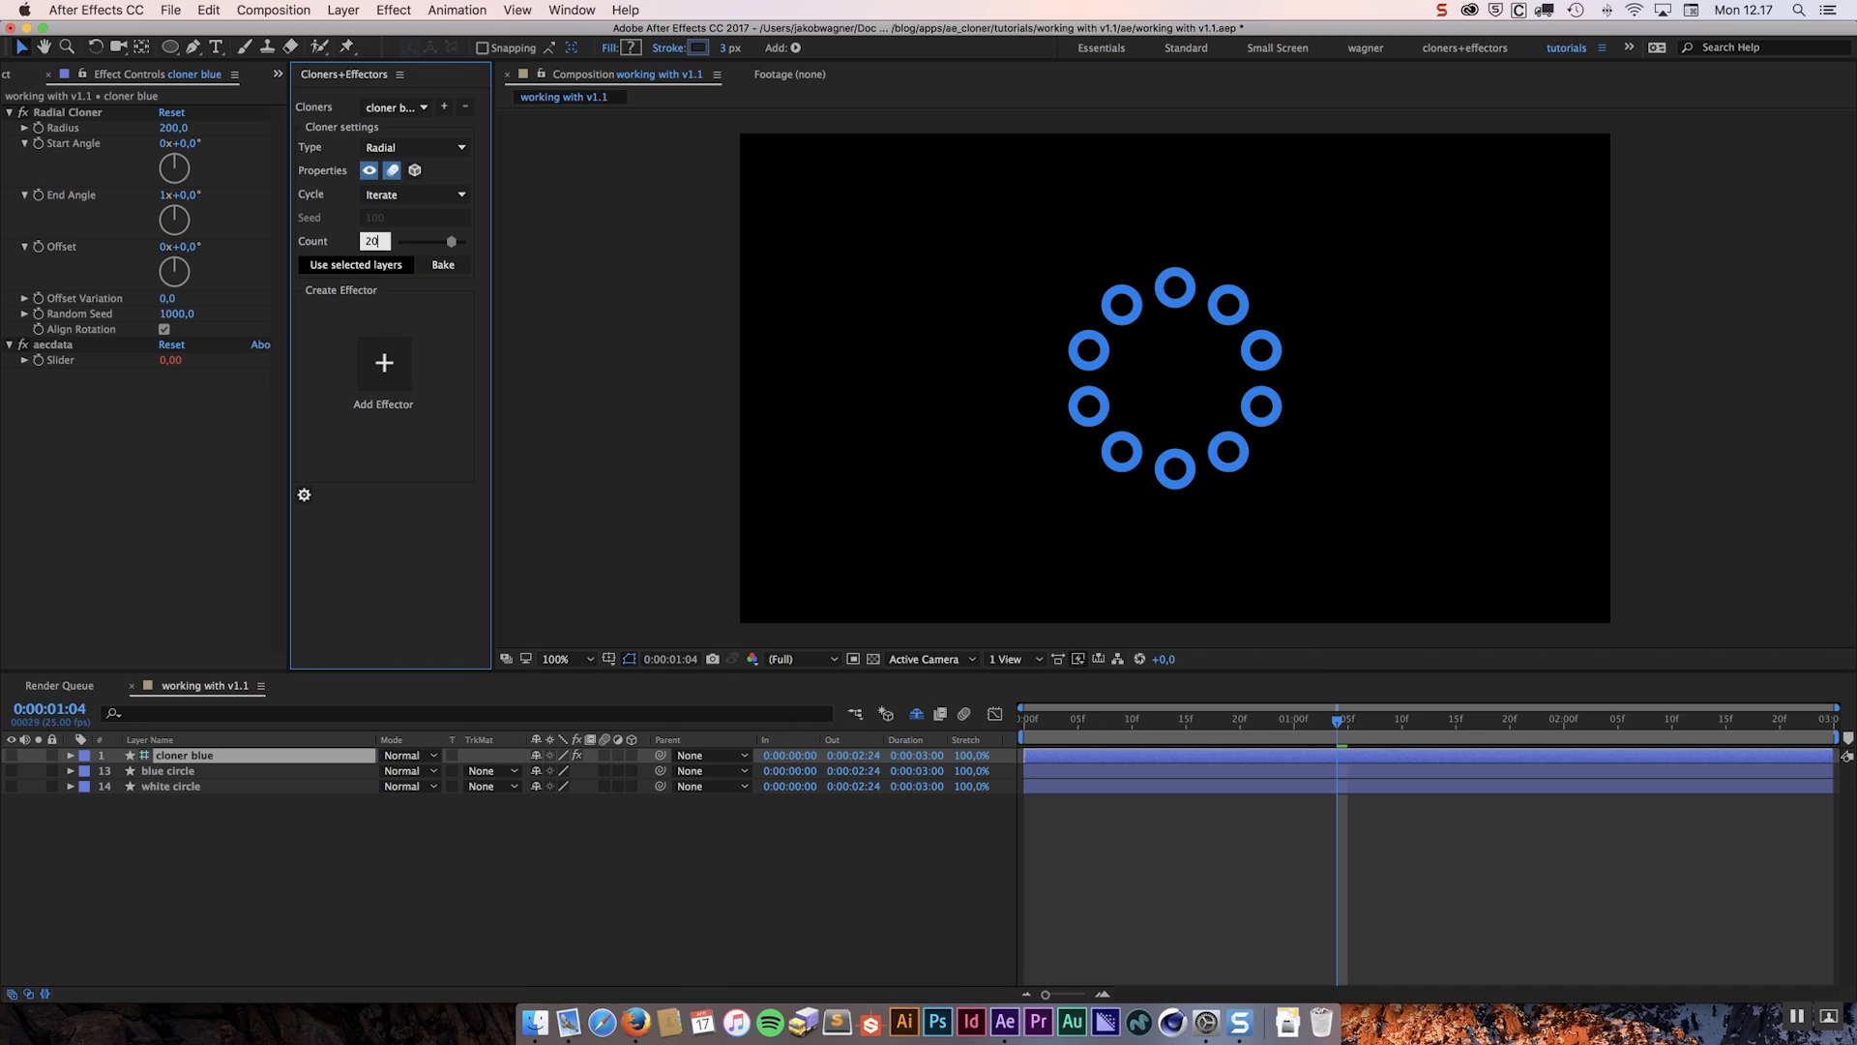
key("Return")
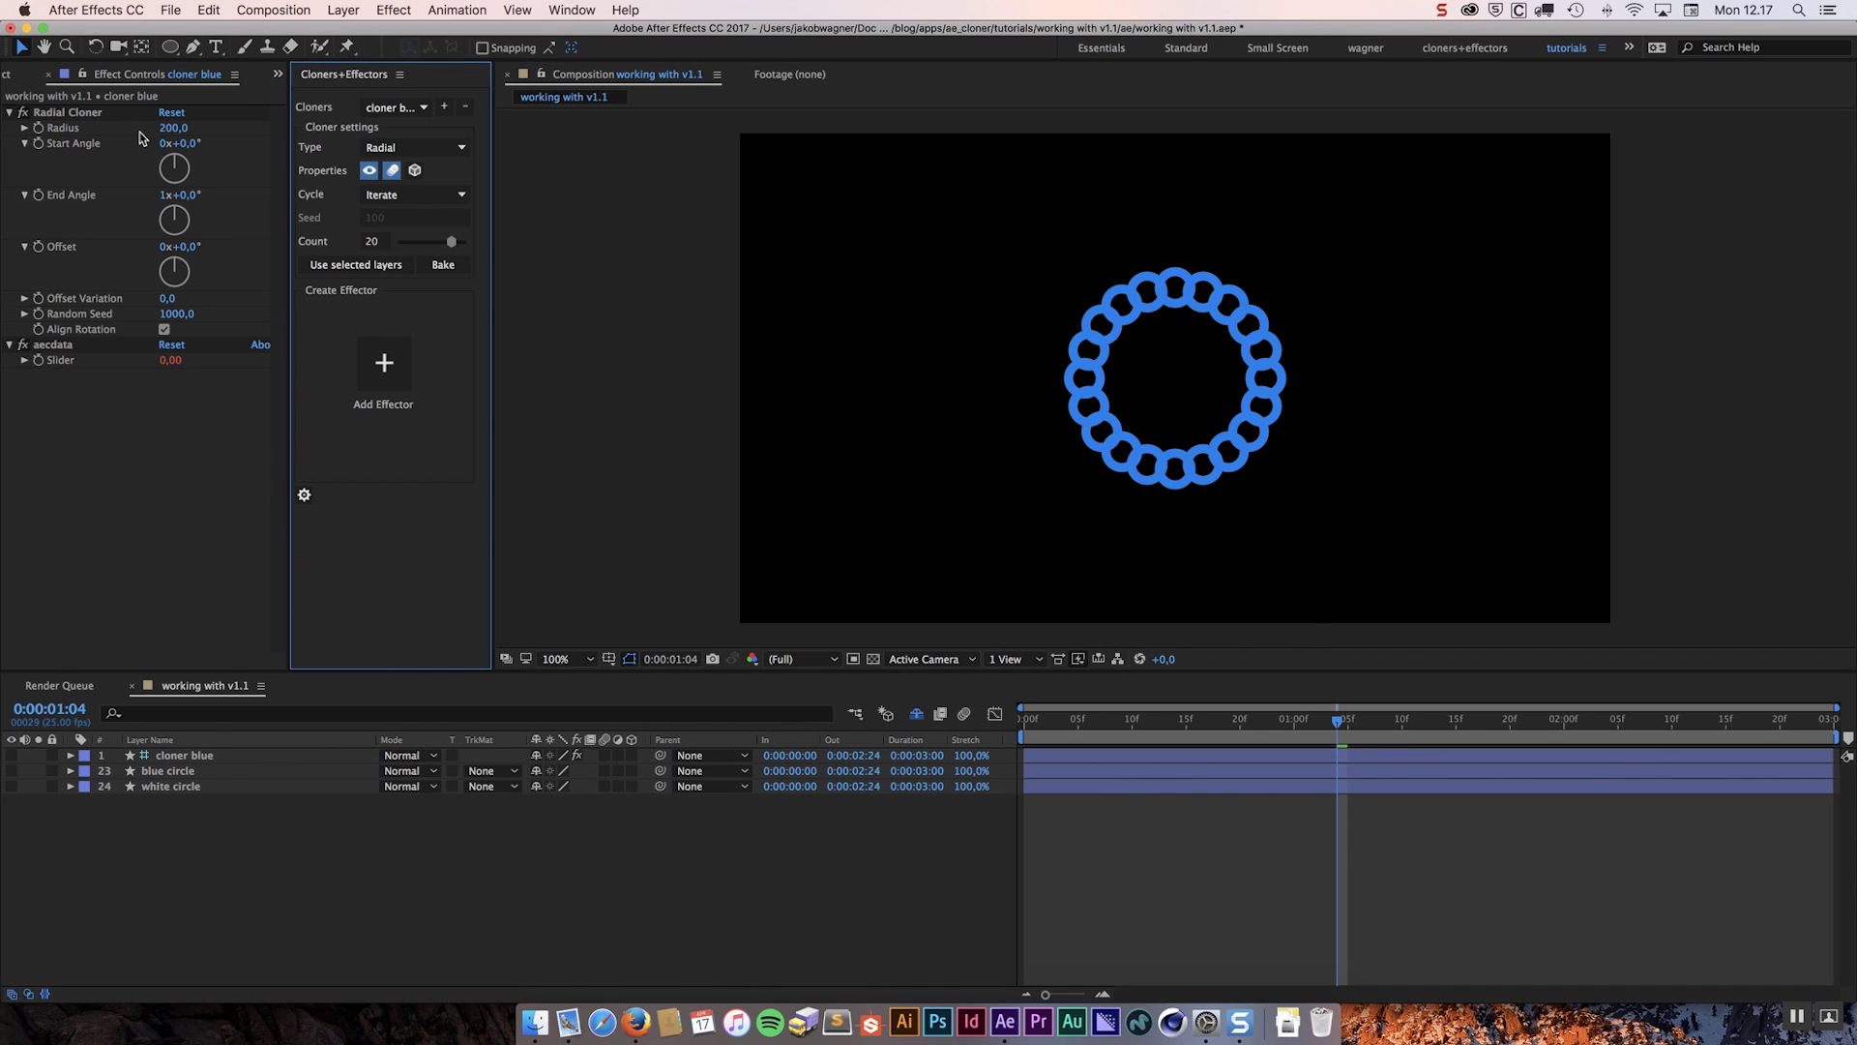
left_click_drag(169, 132, 244, 123)
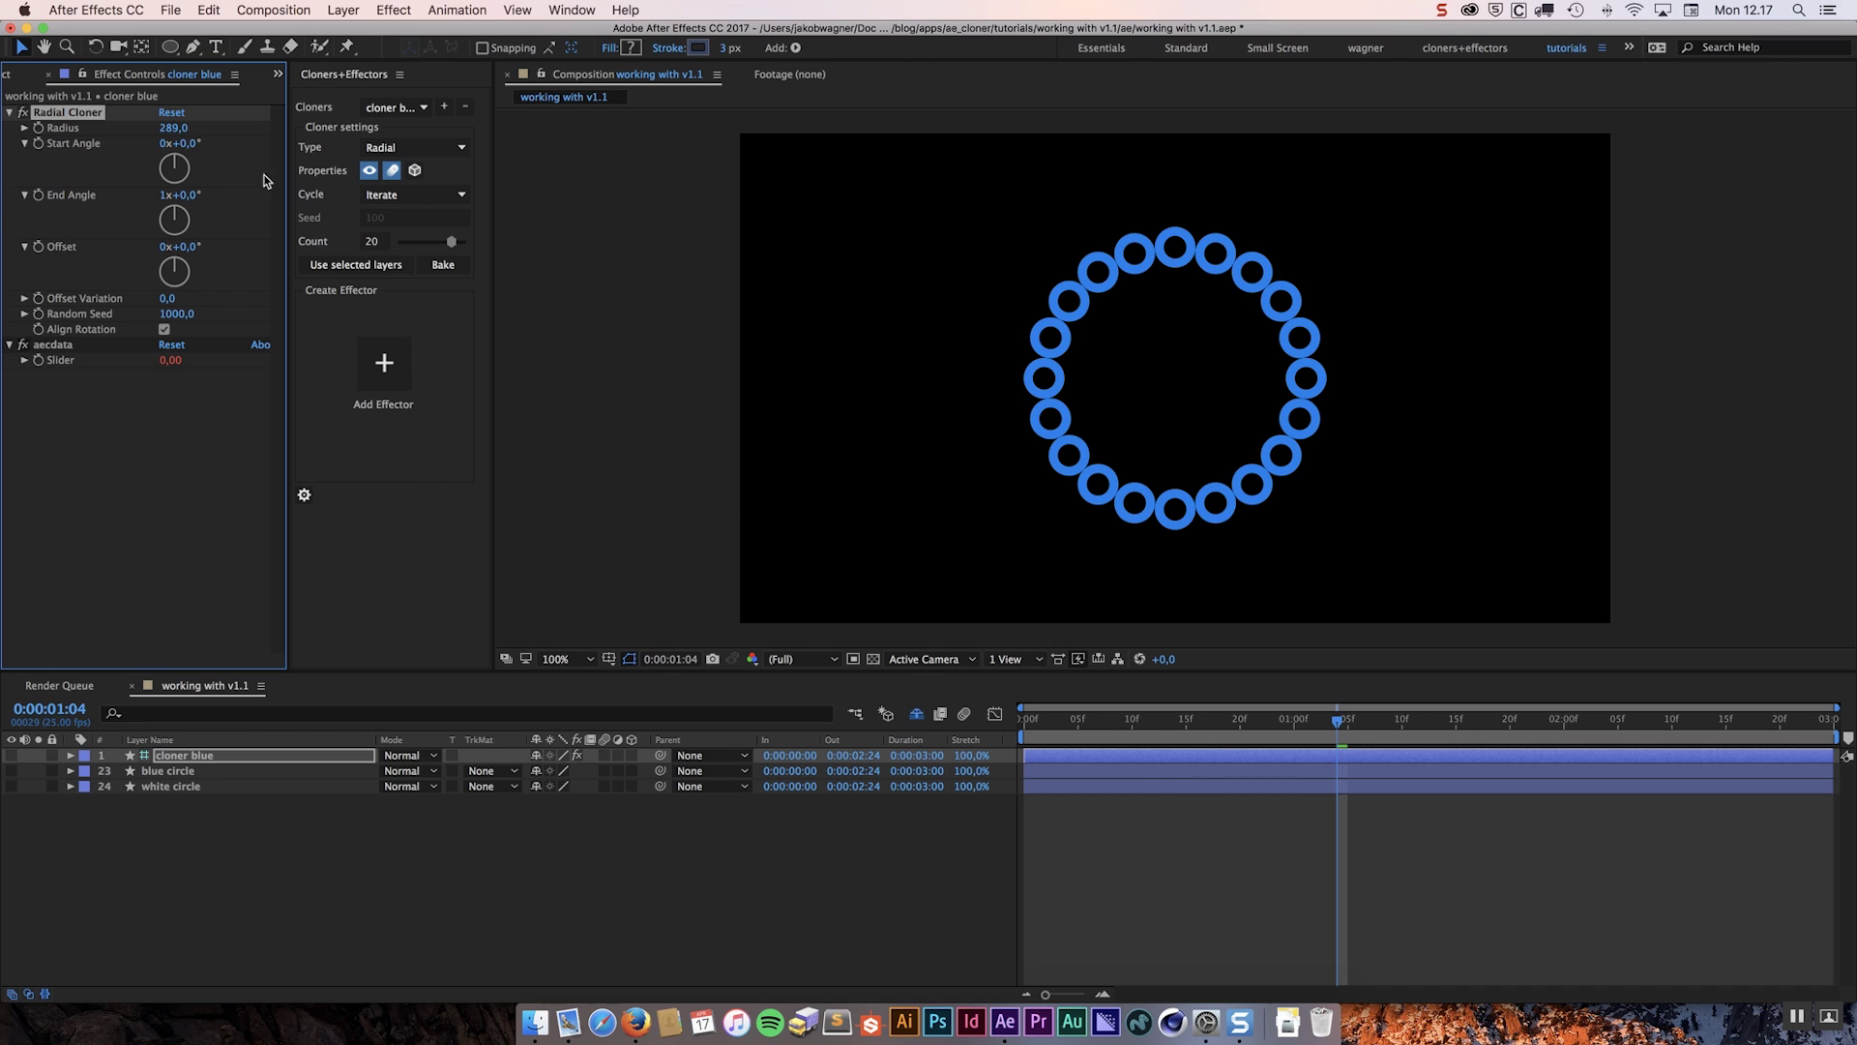
left_click(388, 366)
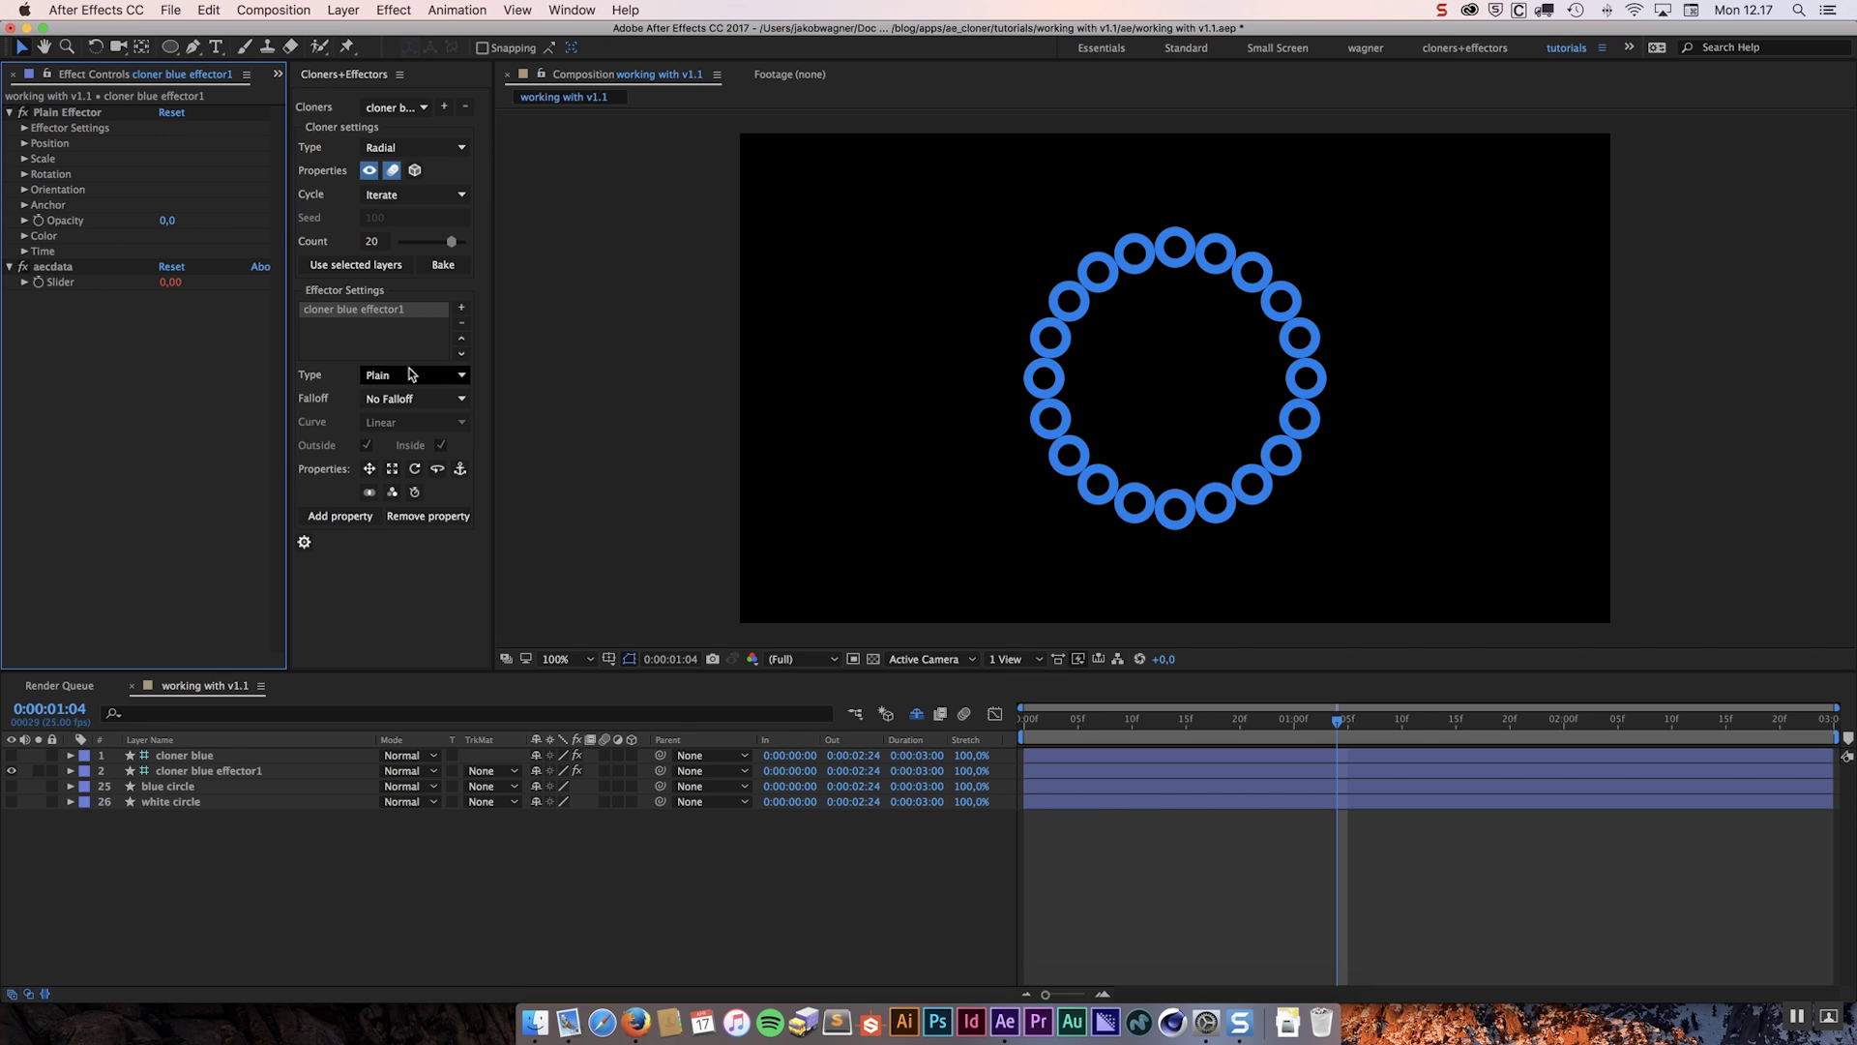
- Give the Plain effector a Radial falloff with a Sine curve and enable Position
left_click(407, 398)
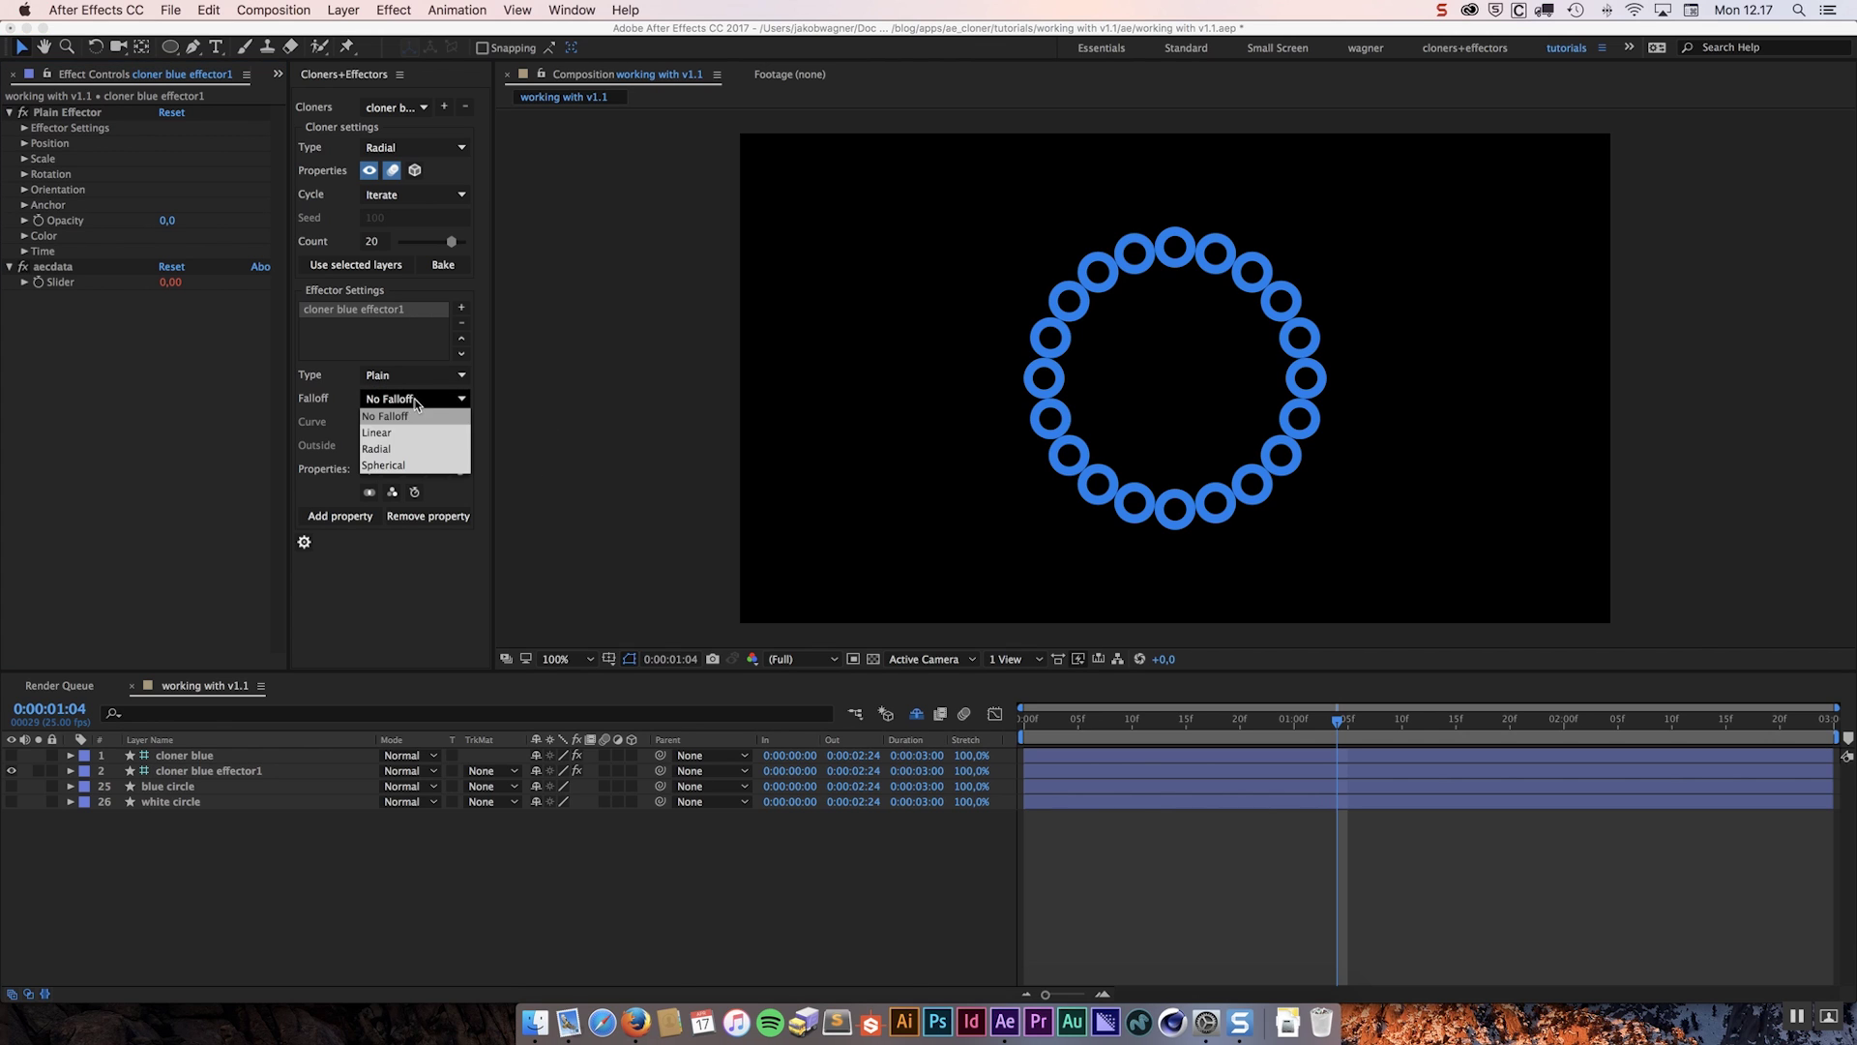
left_click(398, 449)
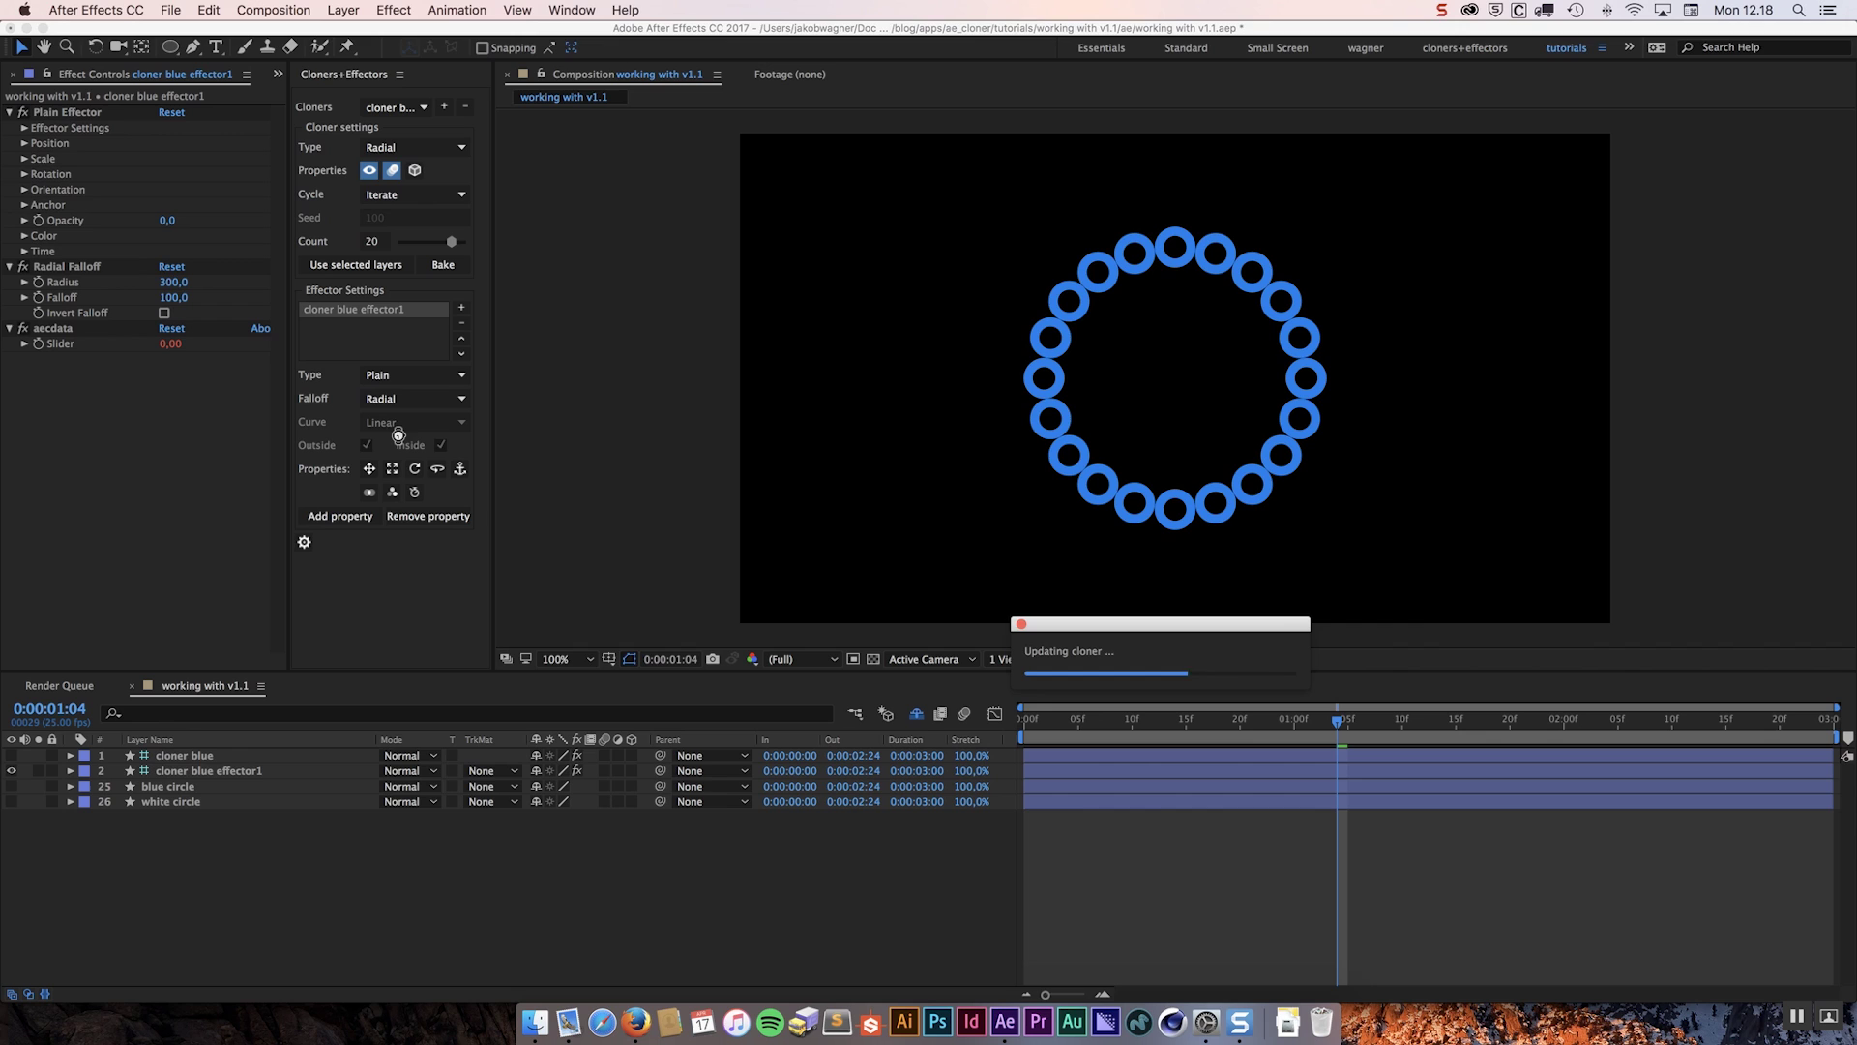
left_click(398, 426)
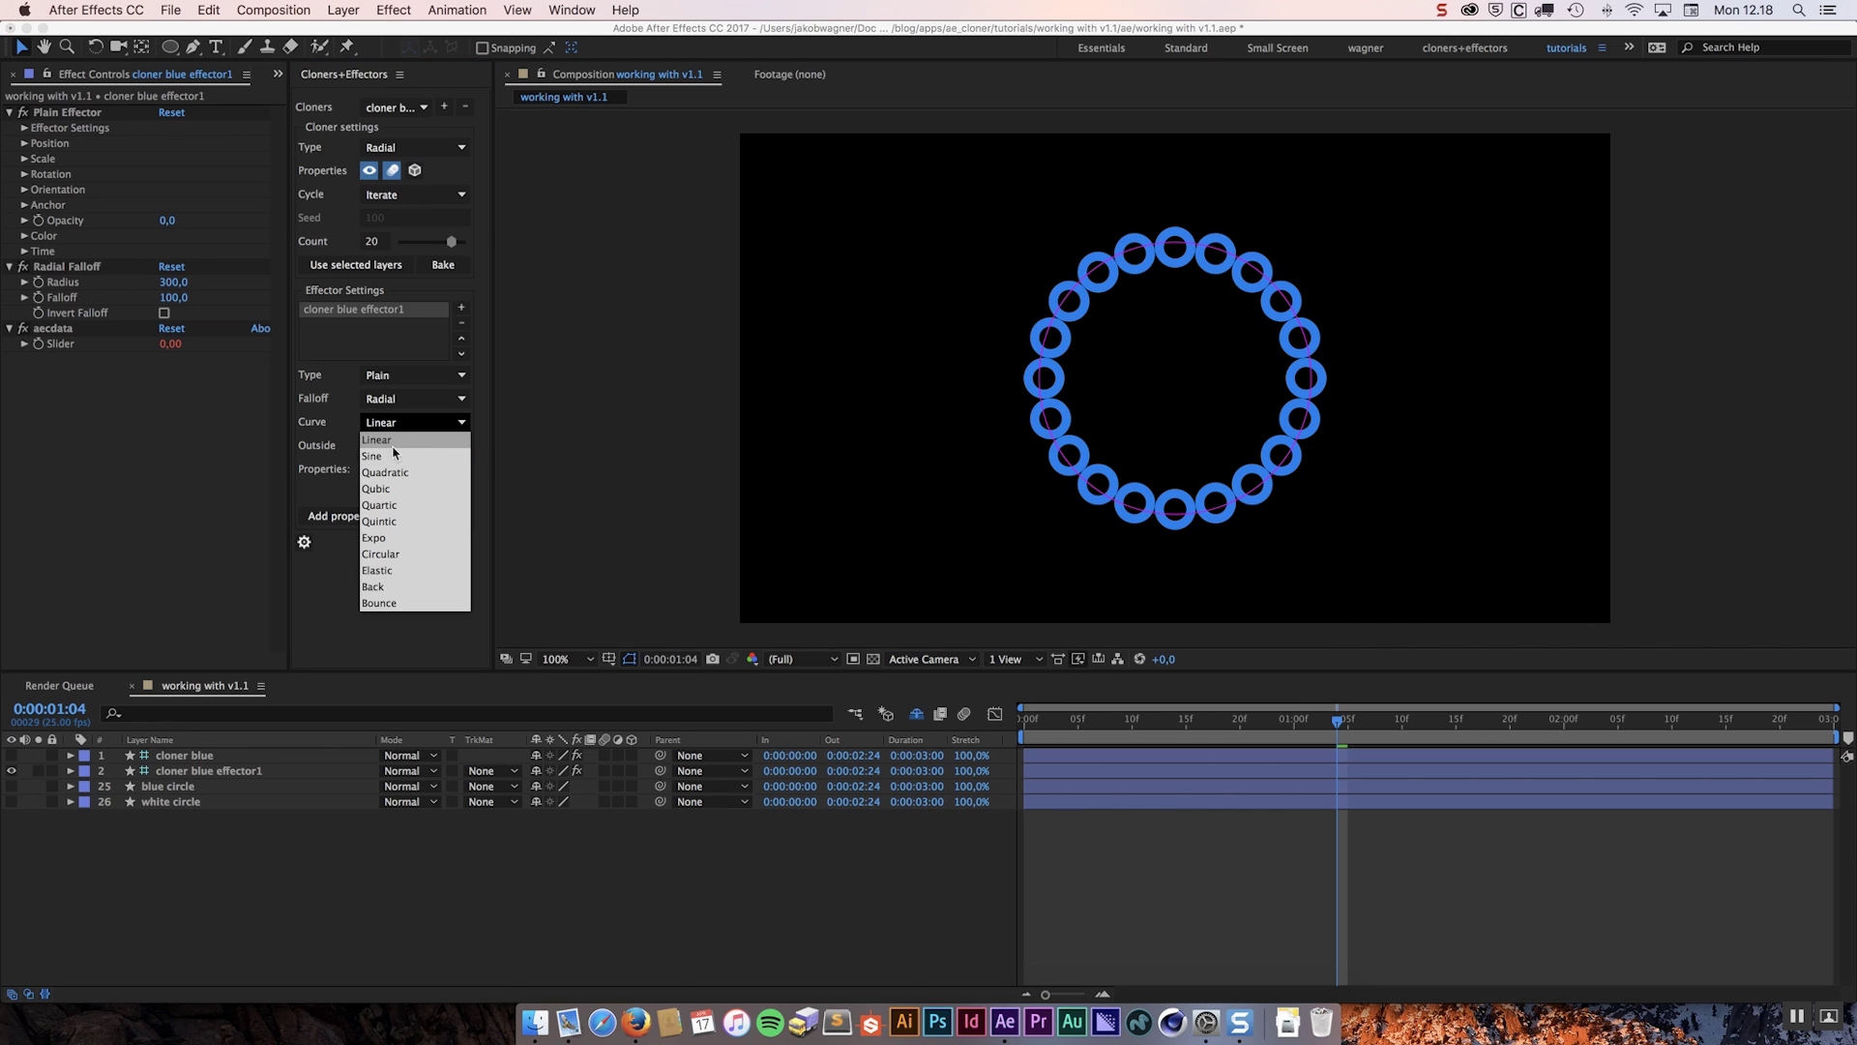
left_click(394, 456)
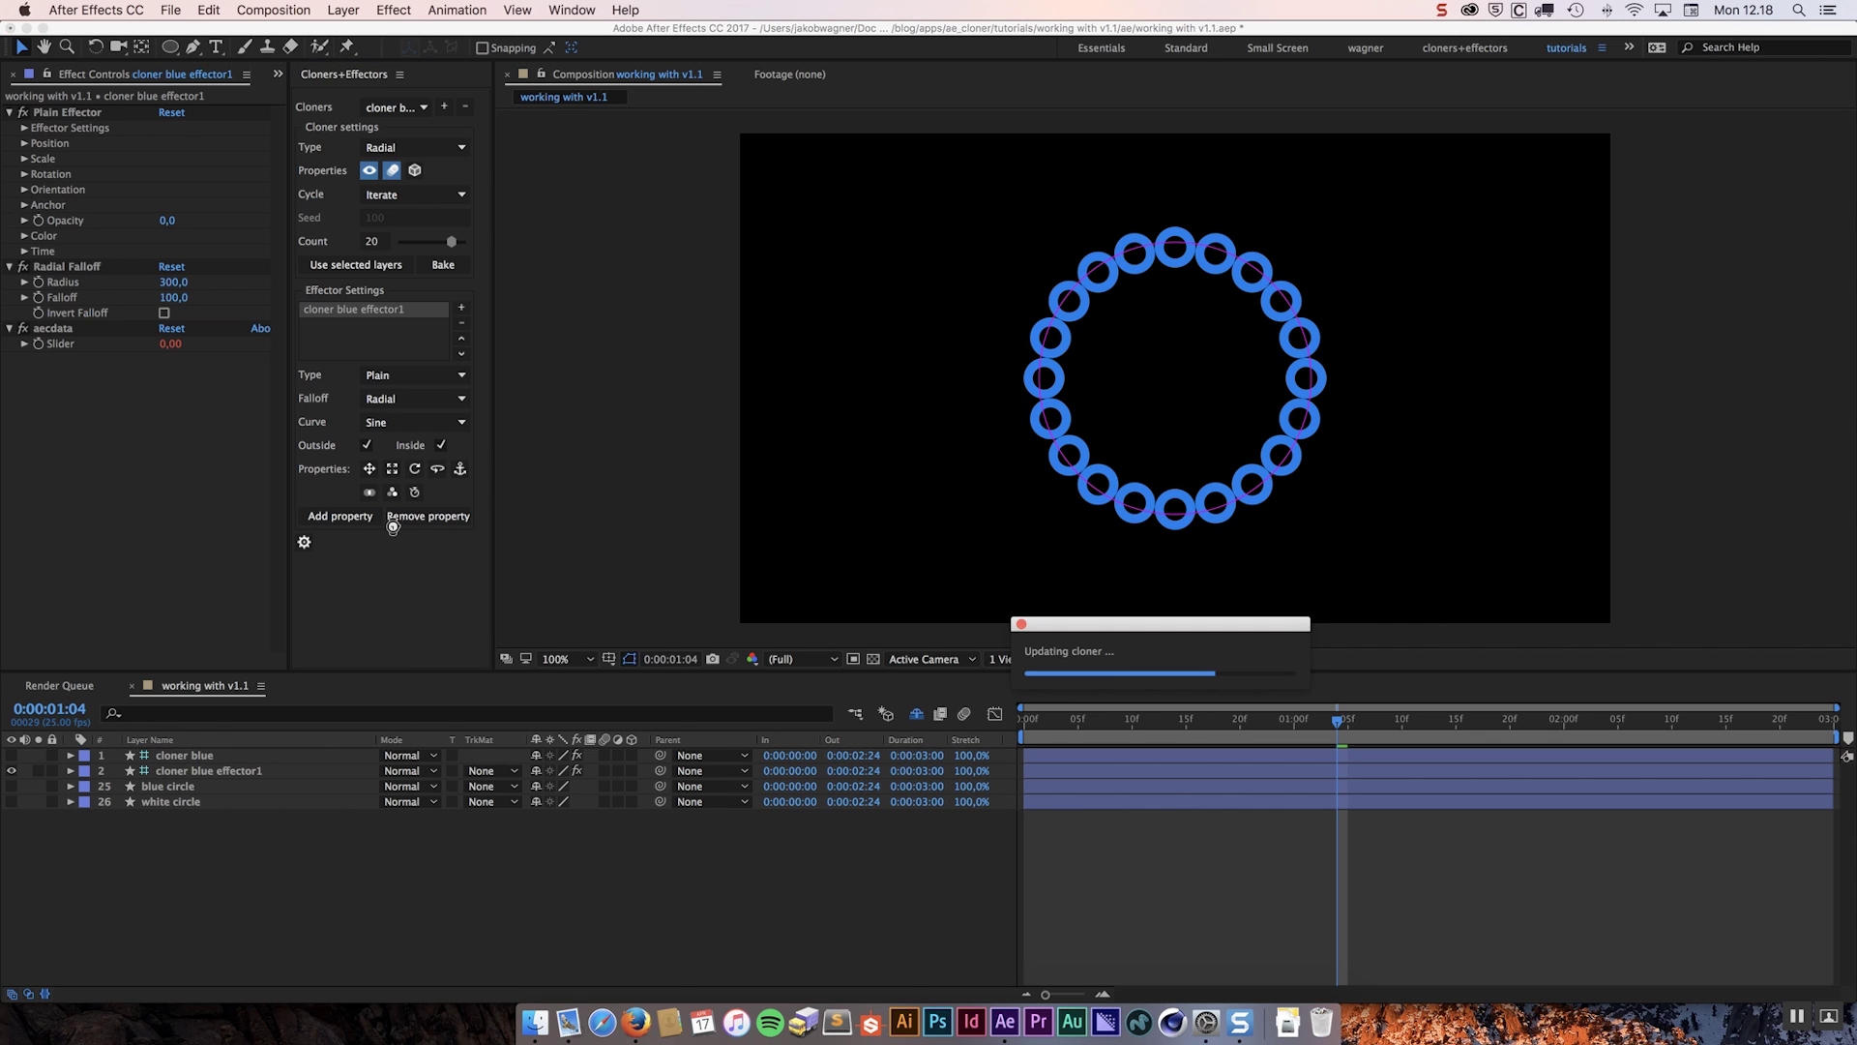
left_click(371, 471)
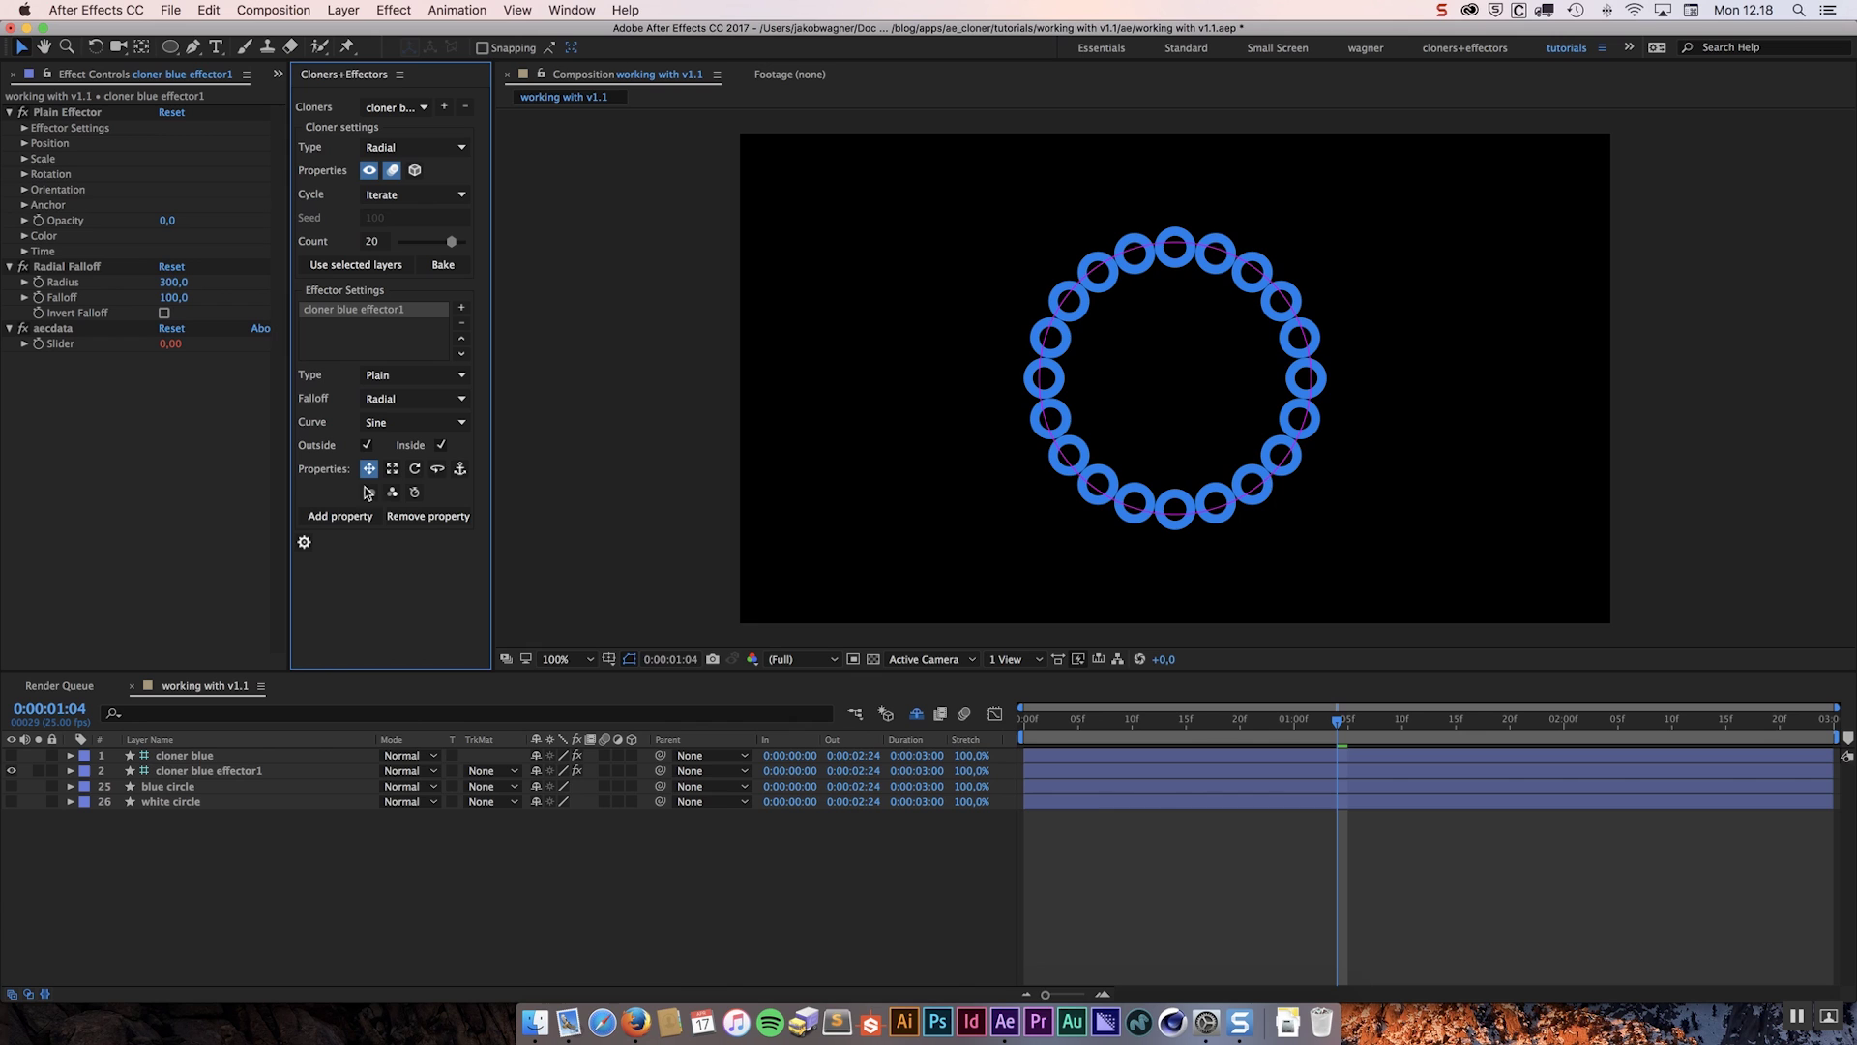
- Shift the effector's Position X to -337 and widen the radial falloff radius to 516
left_click(1177, 375)
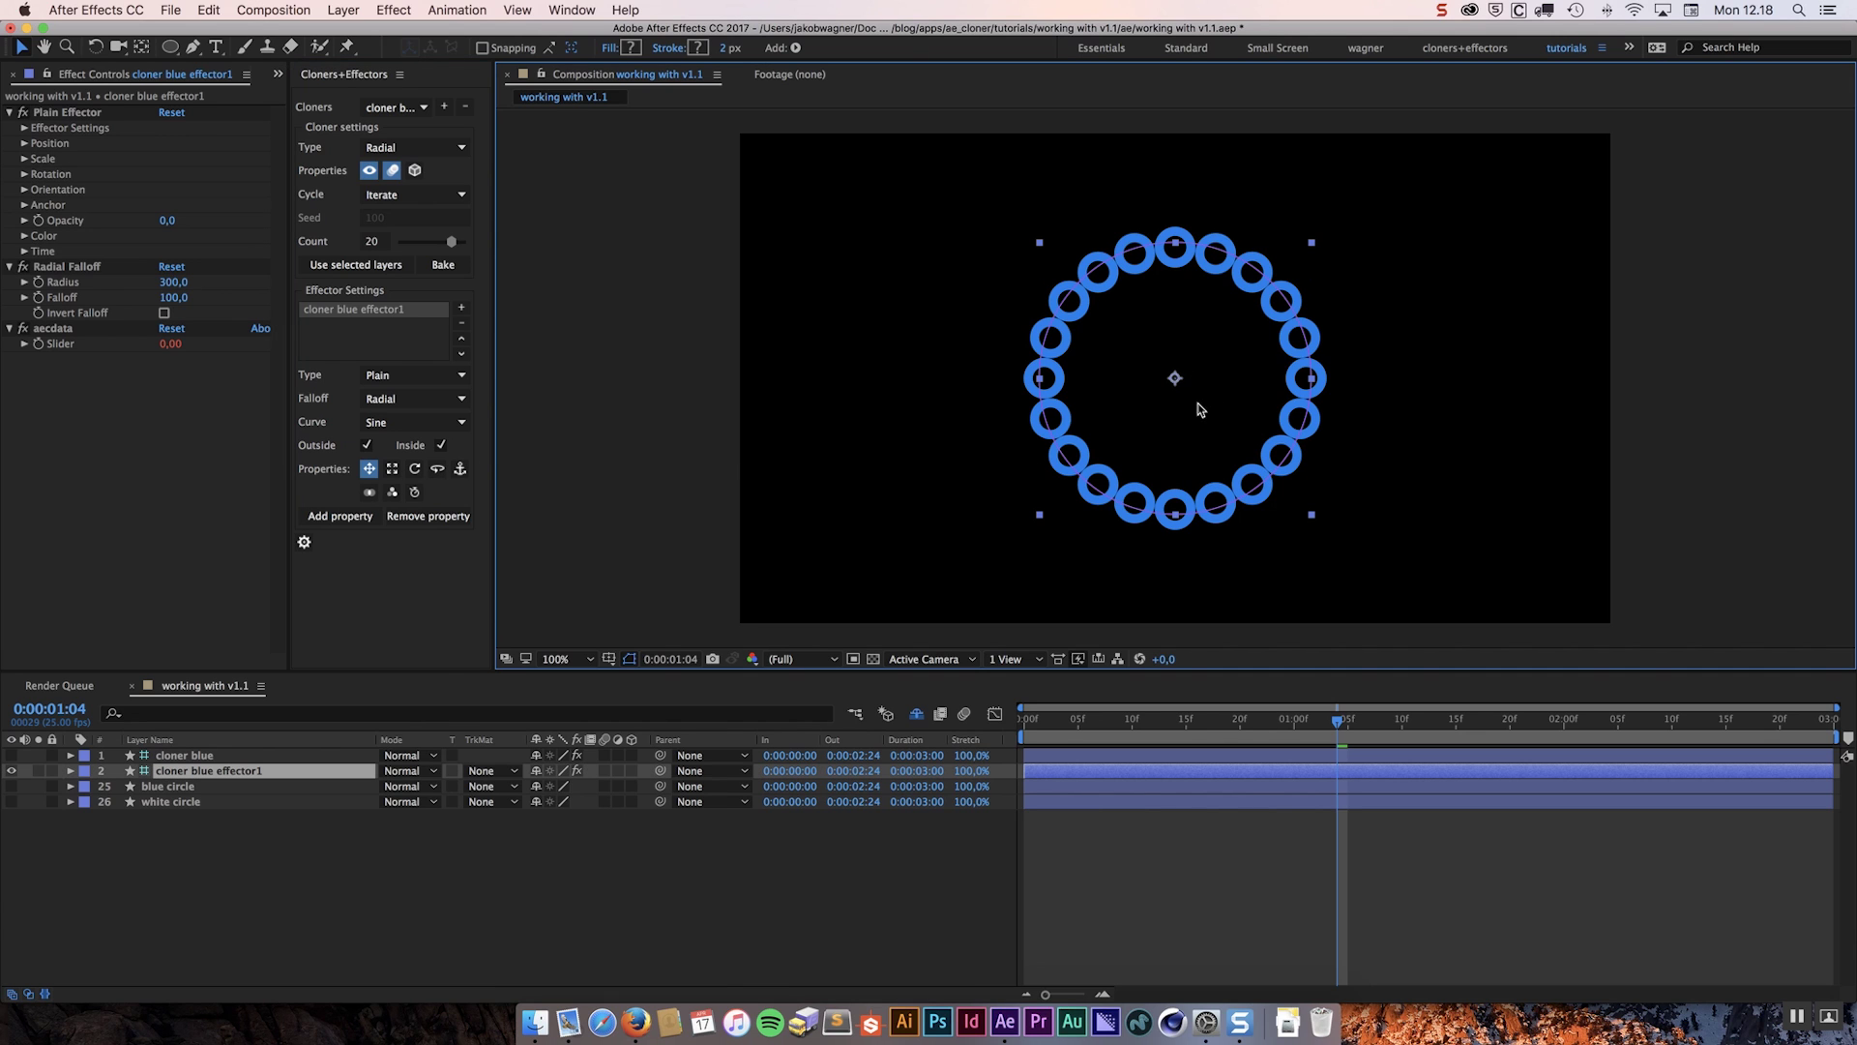
left_click_drag(1178, 385, 1073, 397)
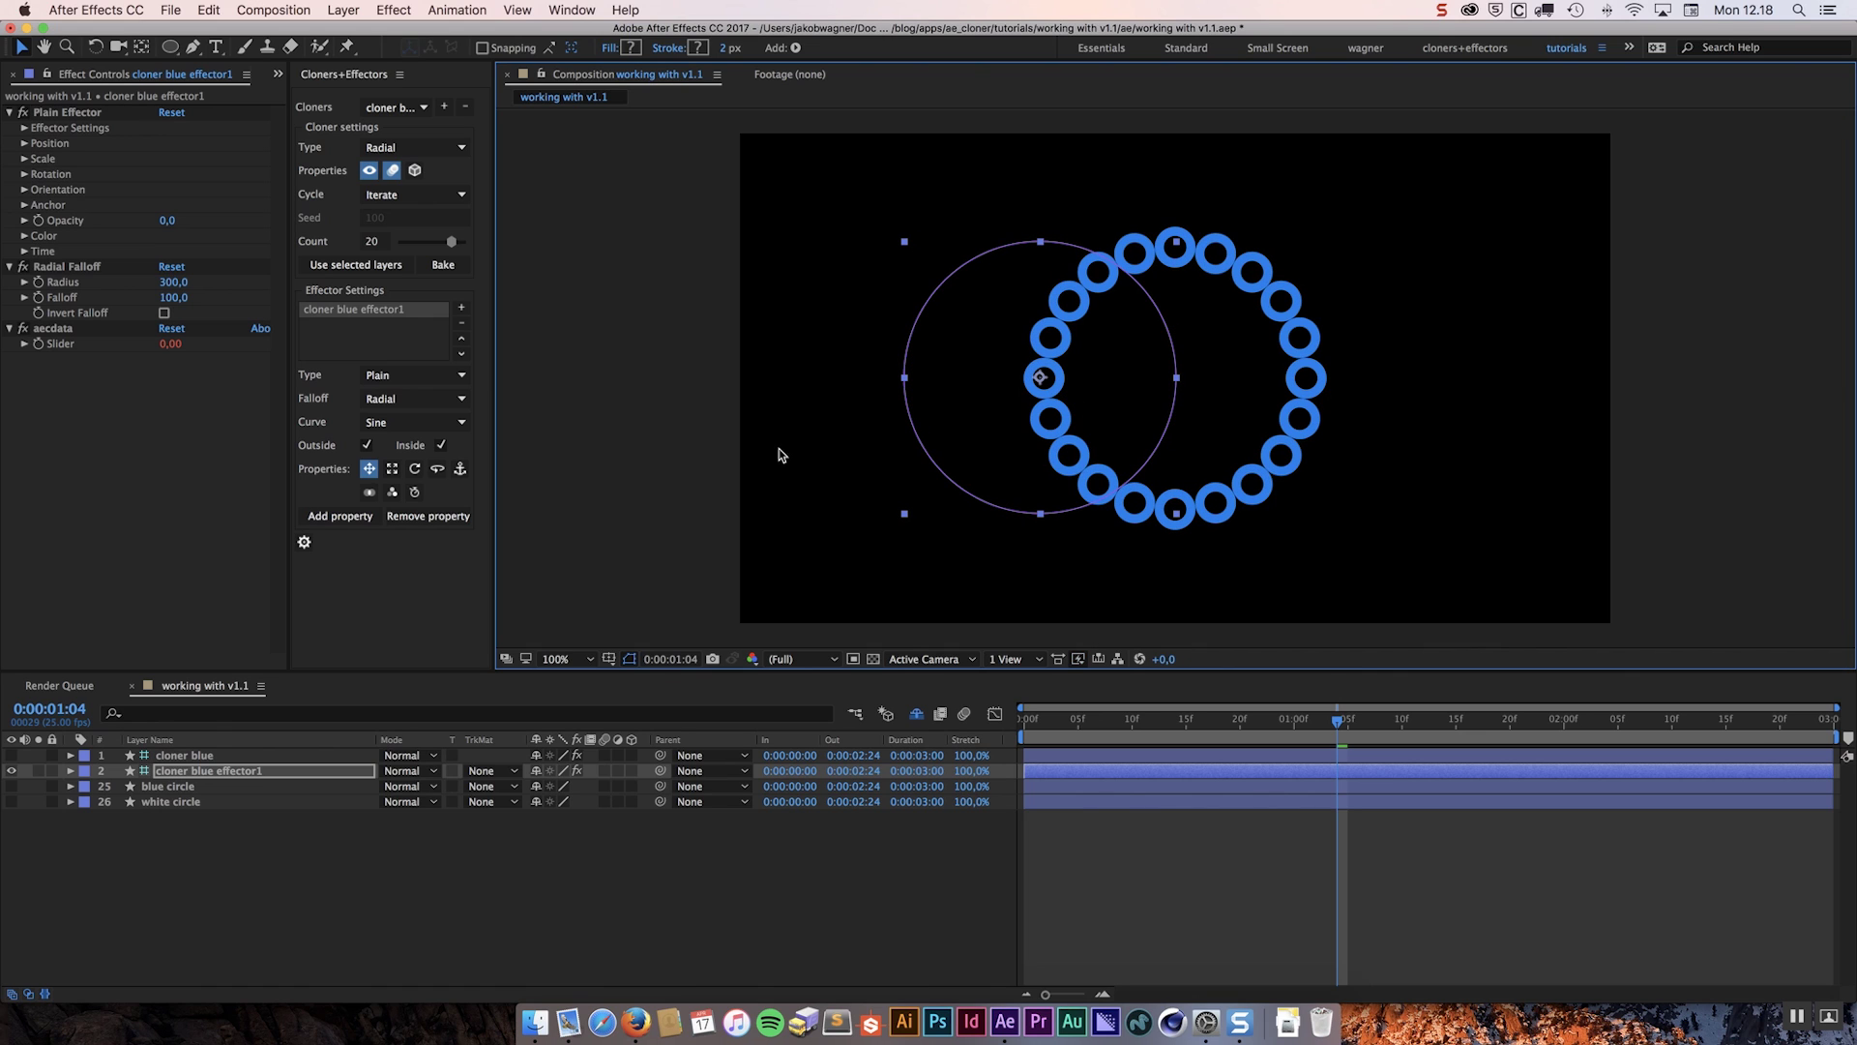
left_click(25, 145)
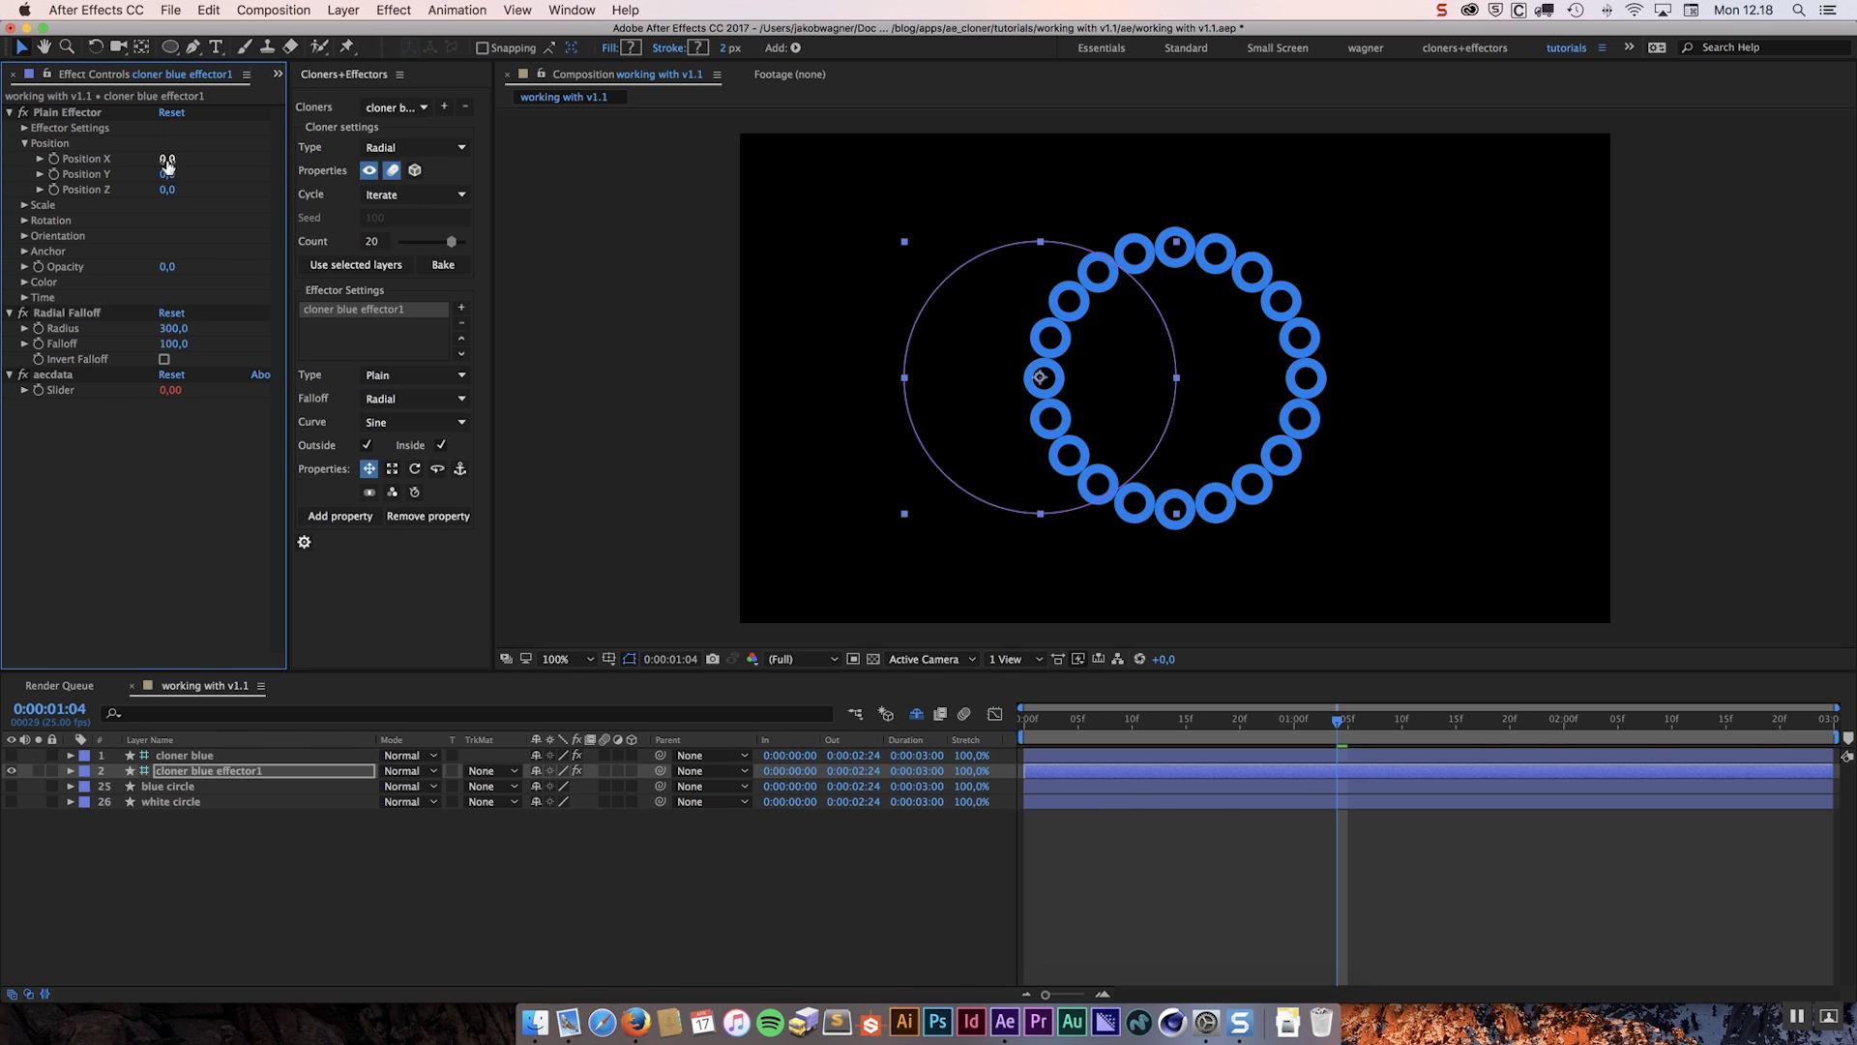
left_click_drag(167, 161, 19, 166)
left_click_drag(174, 166, 74, 176)
left_click_drag(175, 329, 401, 368)
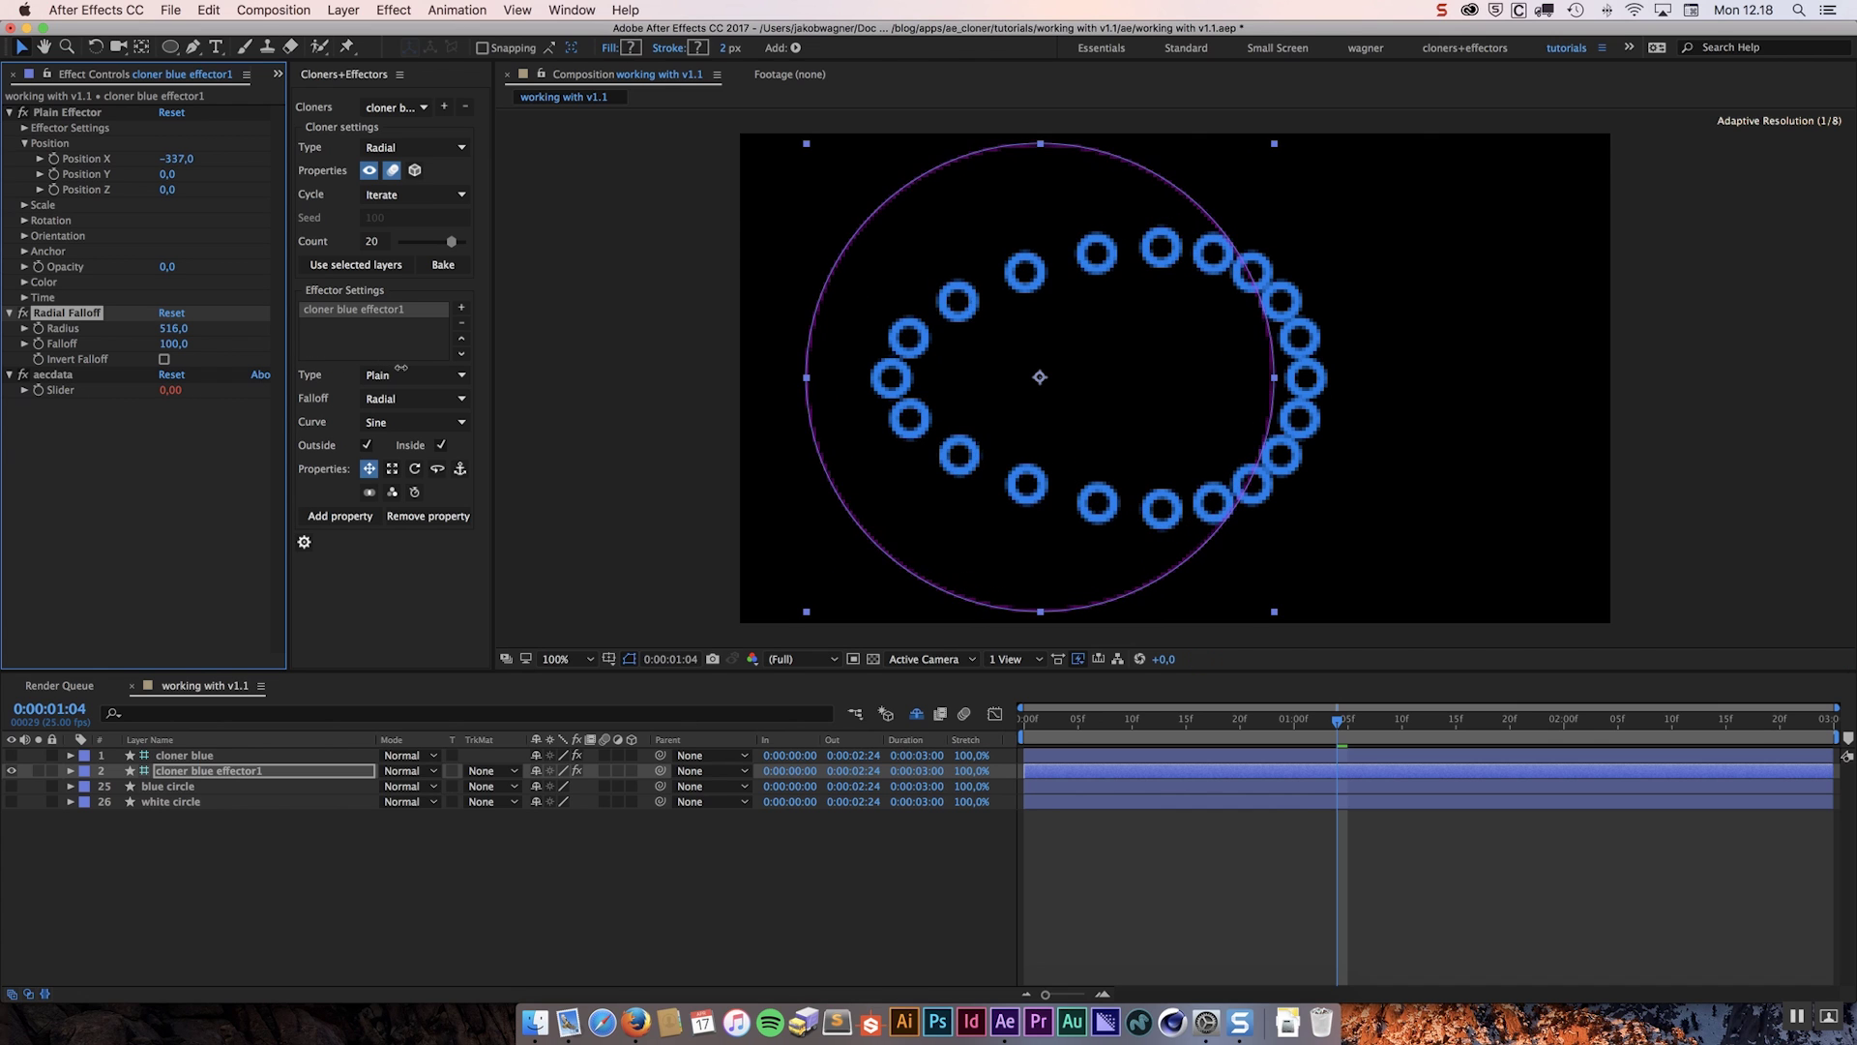
- Bake the ring into separate blue clone layers, declining unbake data, then marquee-select the clones
left_click(639, 431)
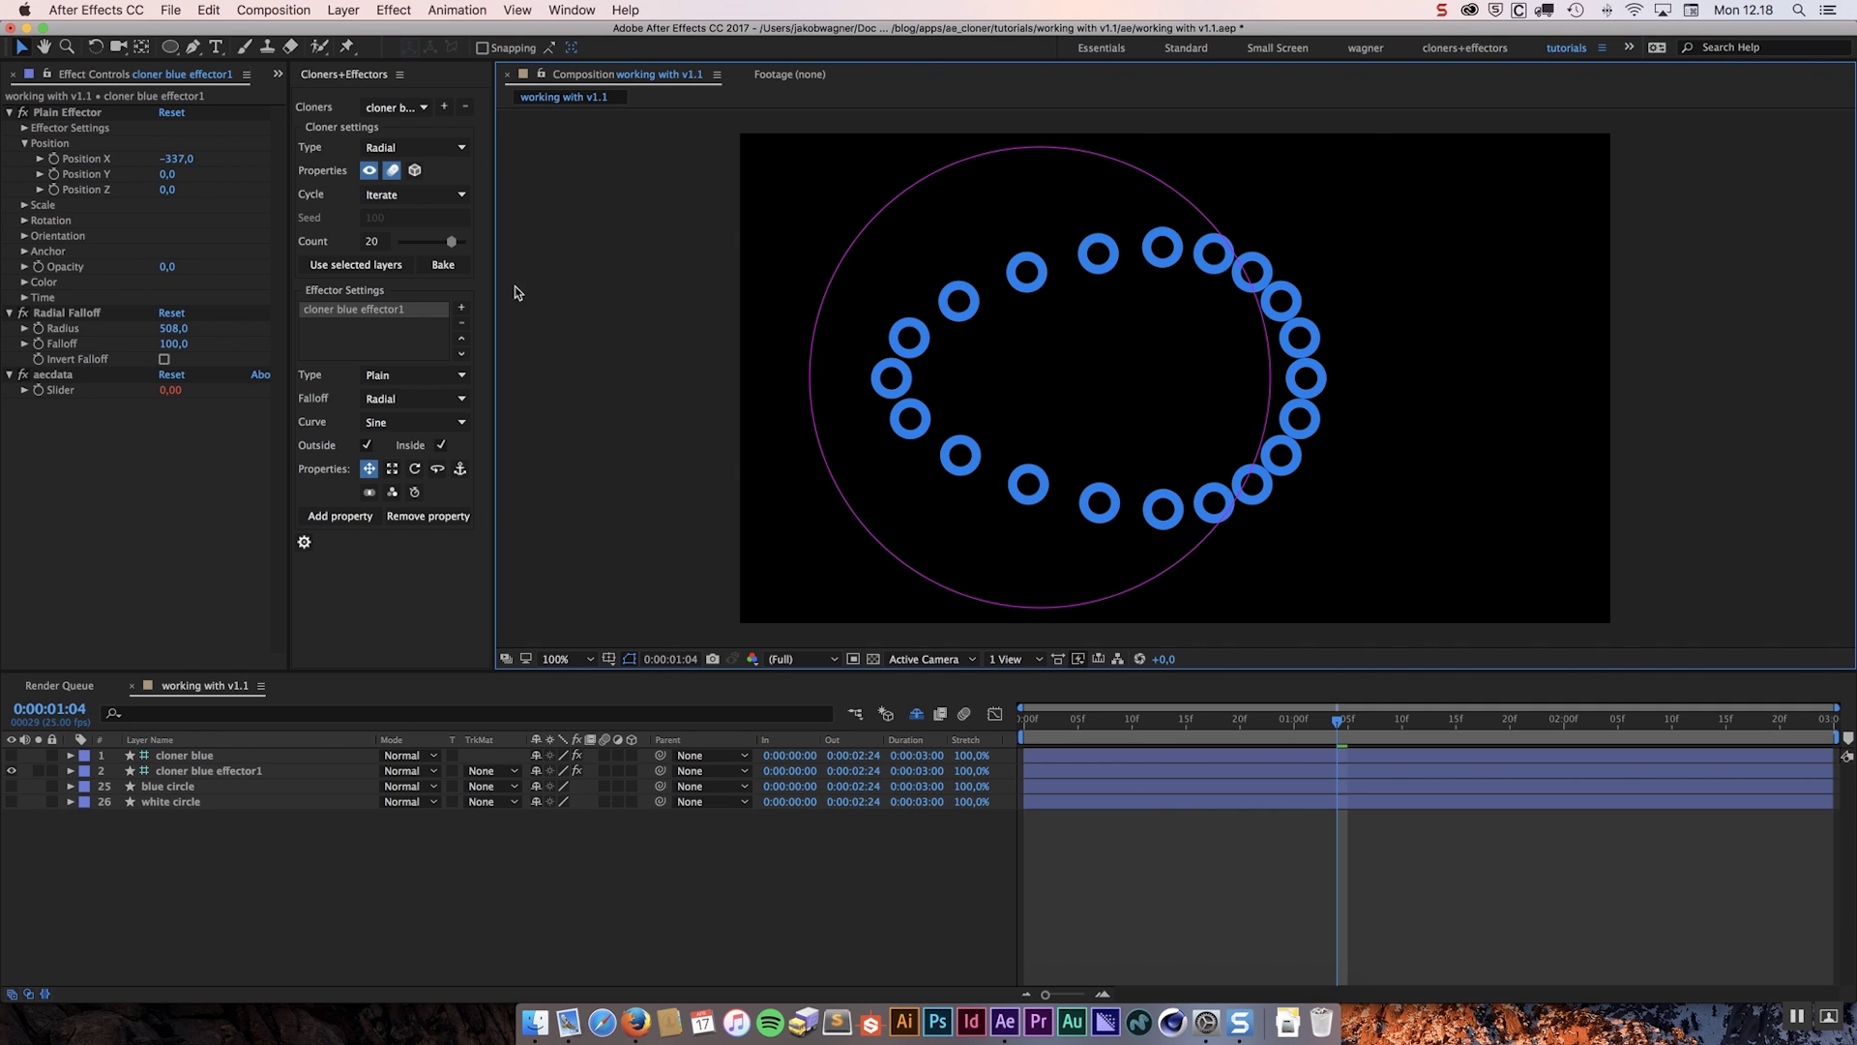
left_click(447, 265)
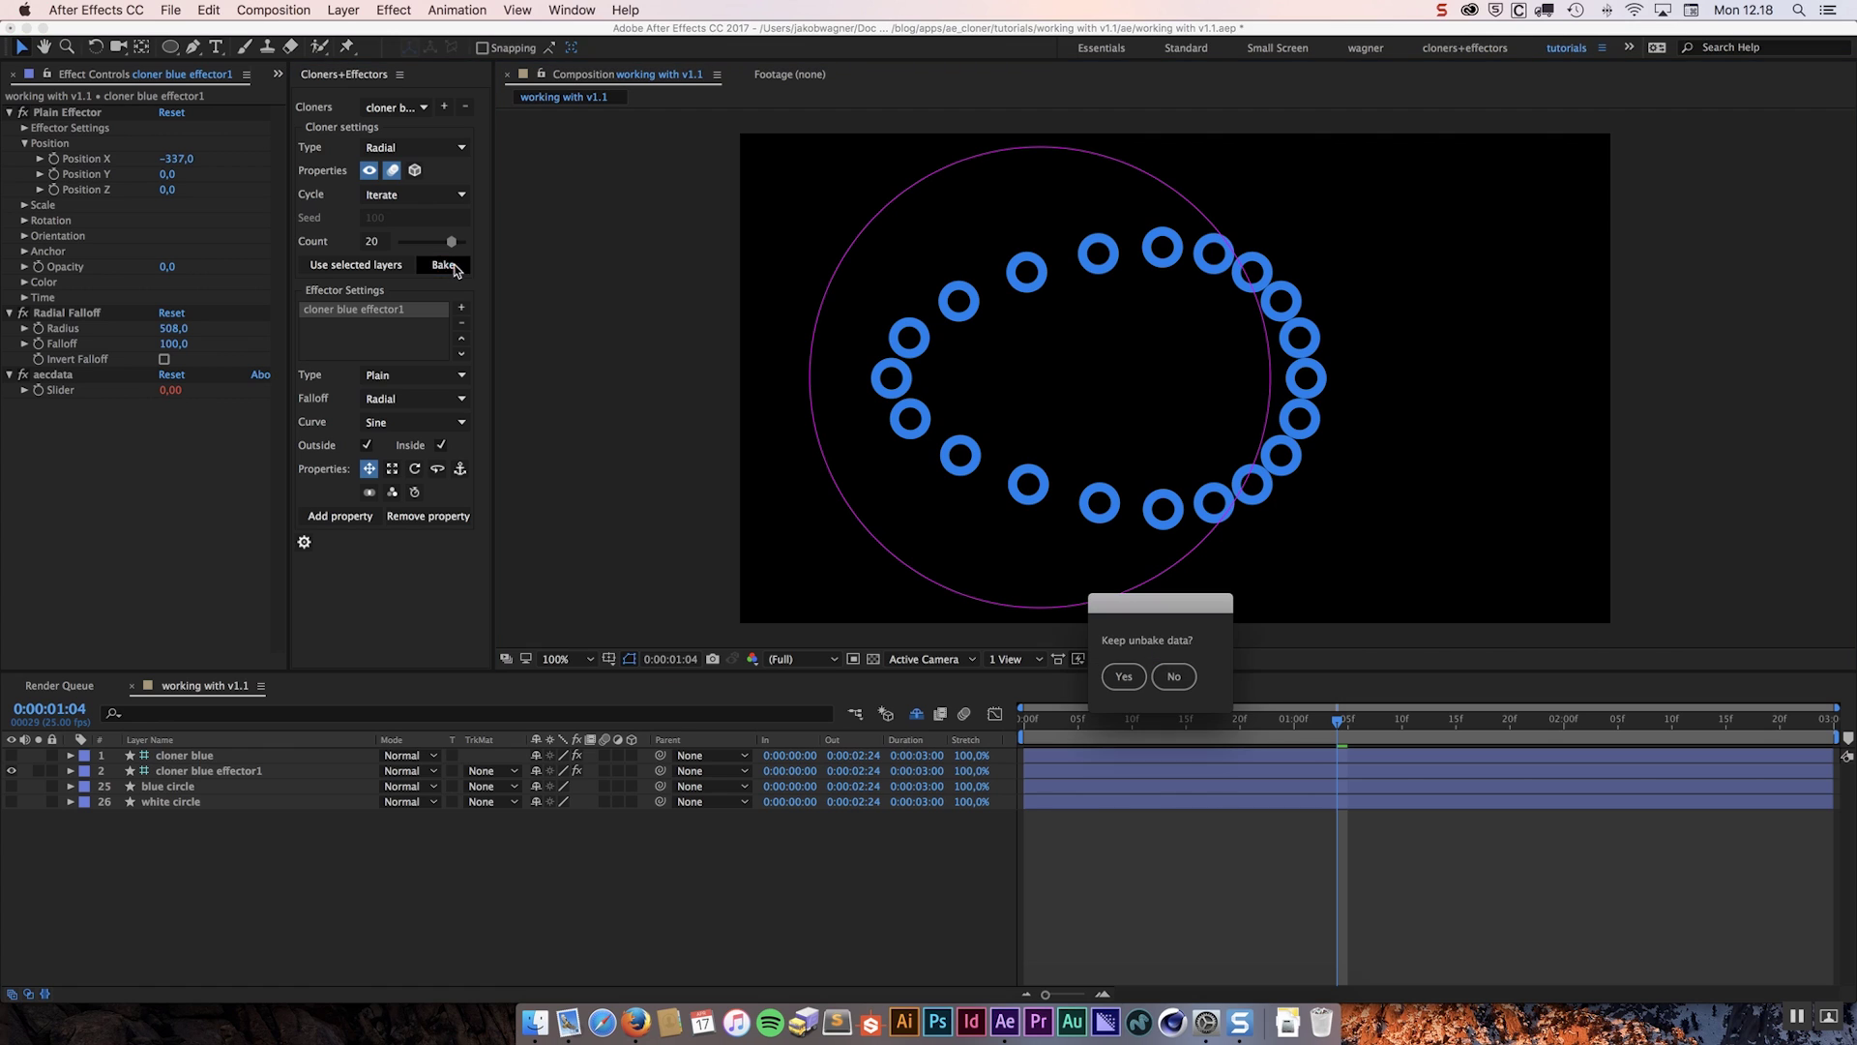
left_click(1176, 679)
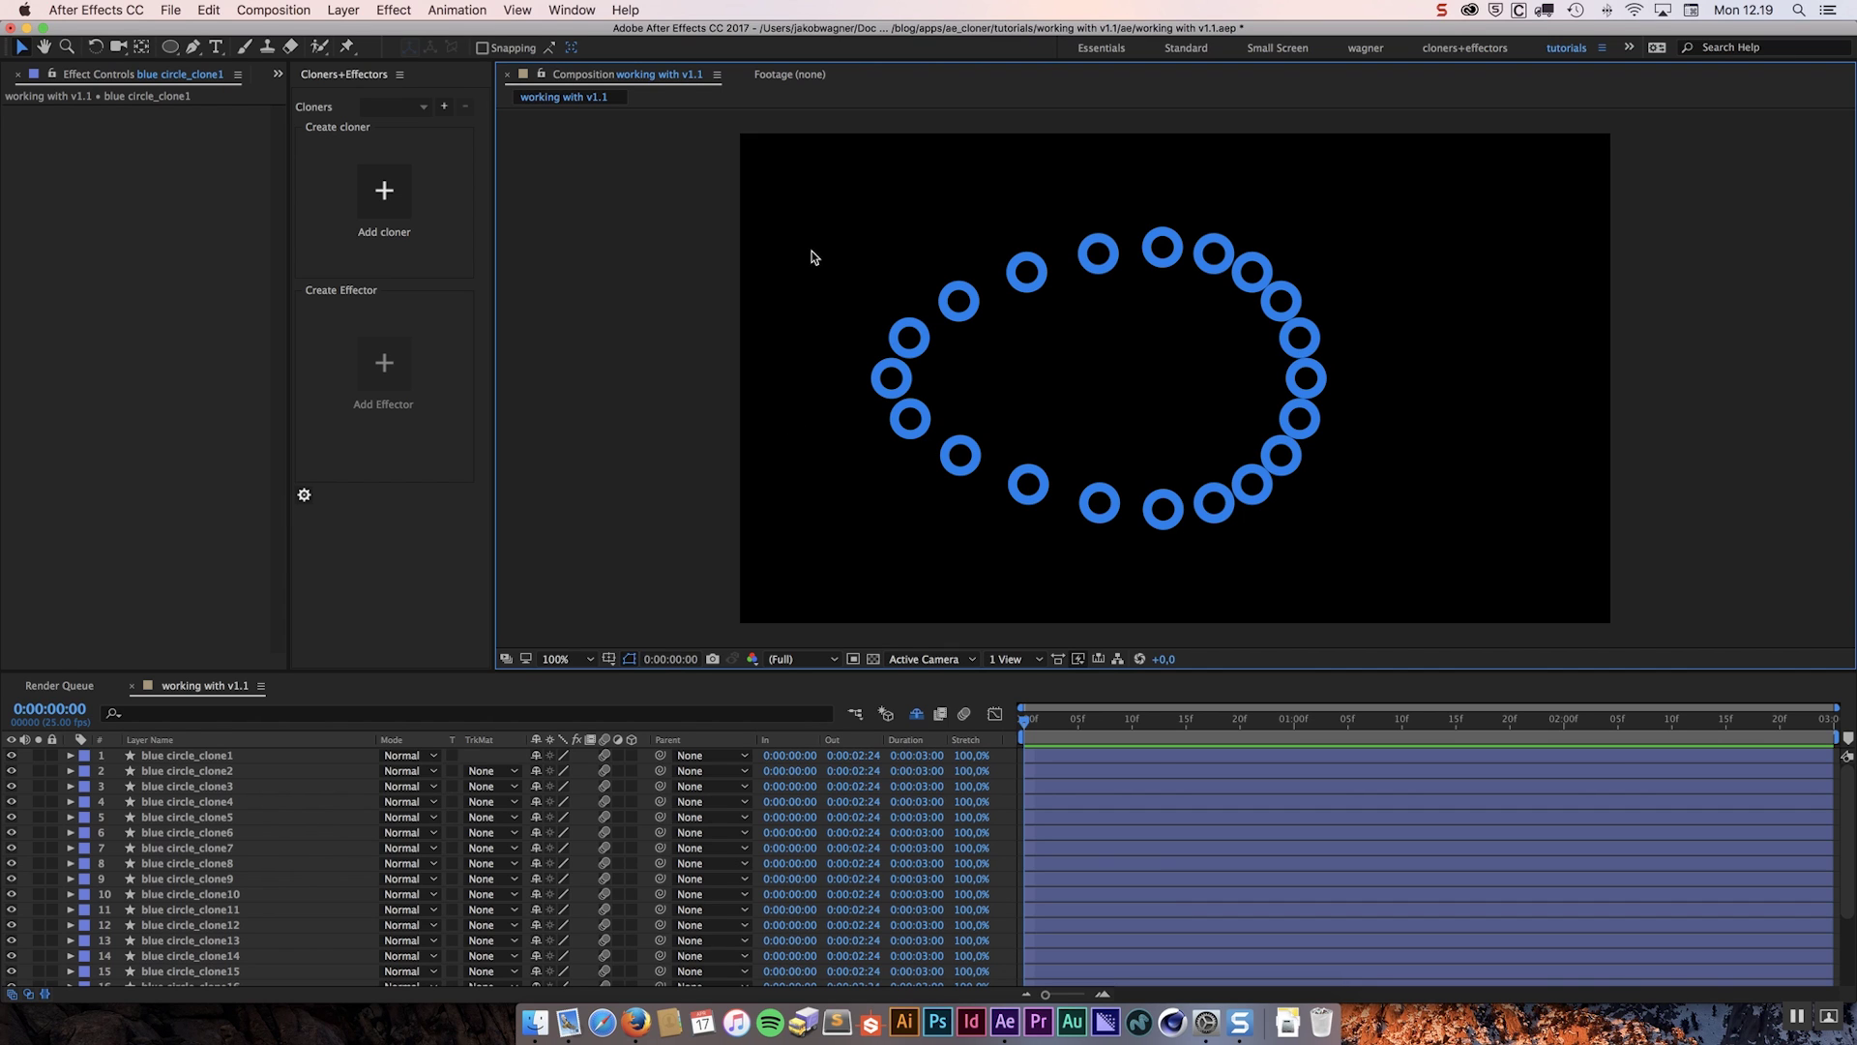
mouse_move(809, 223)
left_mouse_down()
mouse_move(1365, 547)
mouse_move(1348, 597)
left_mouse_up()
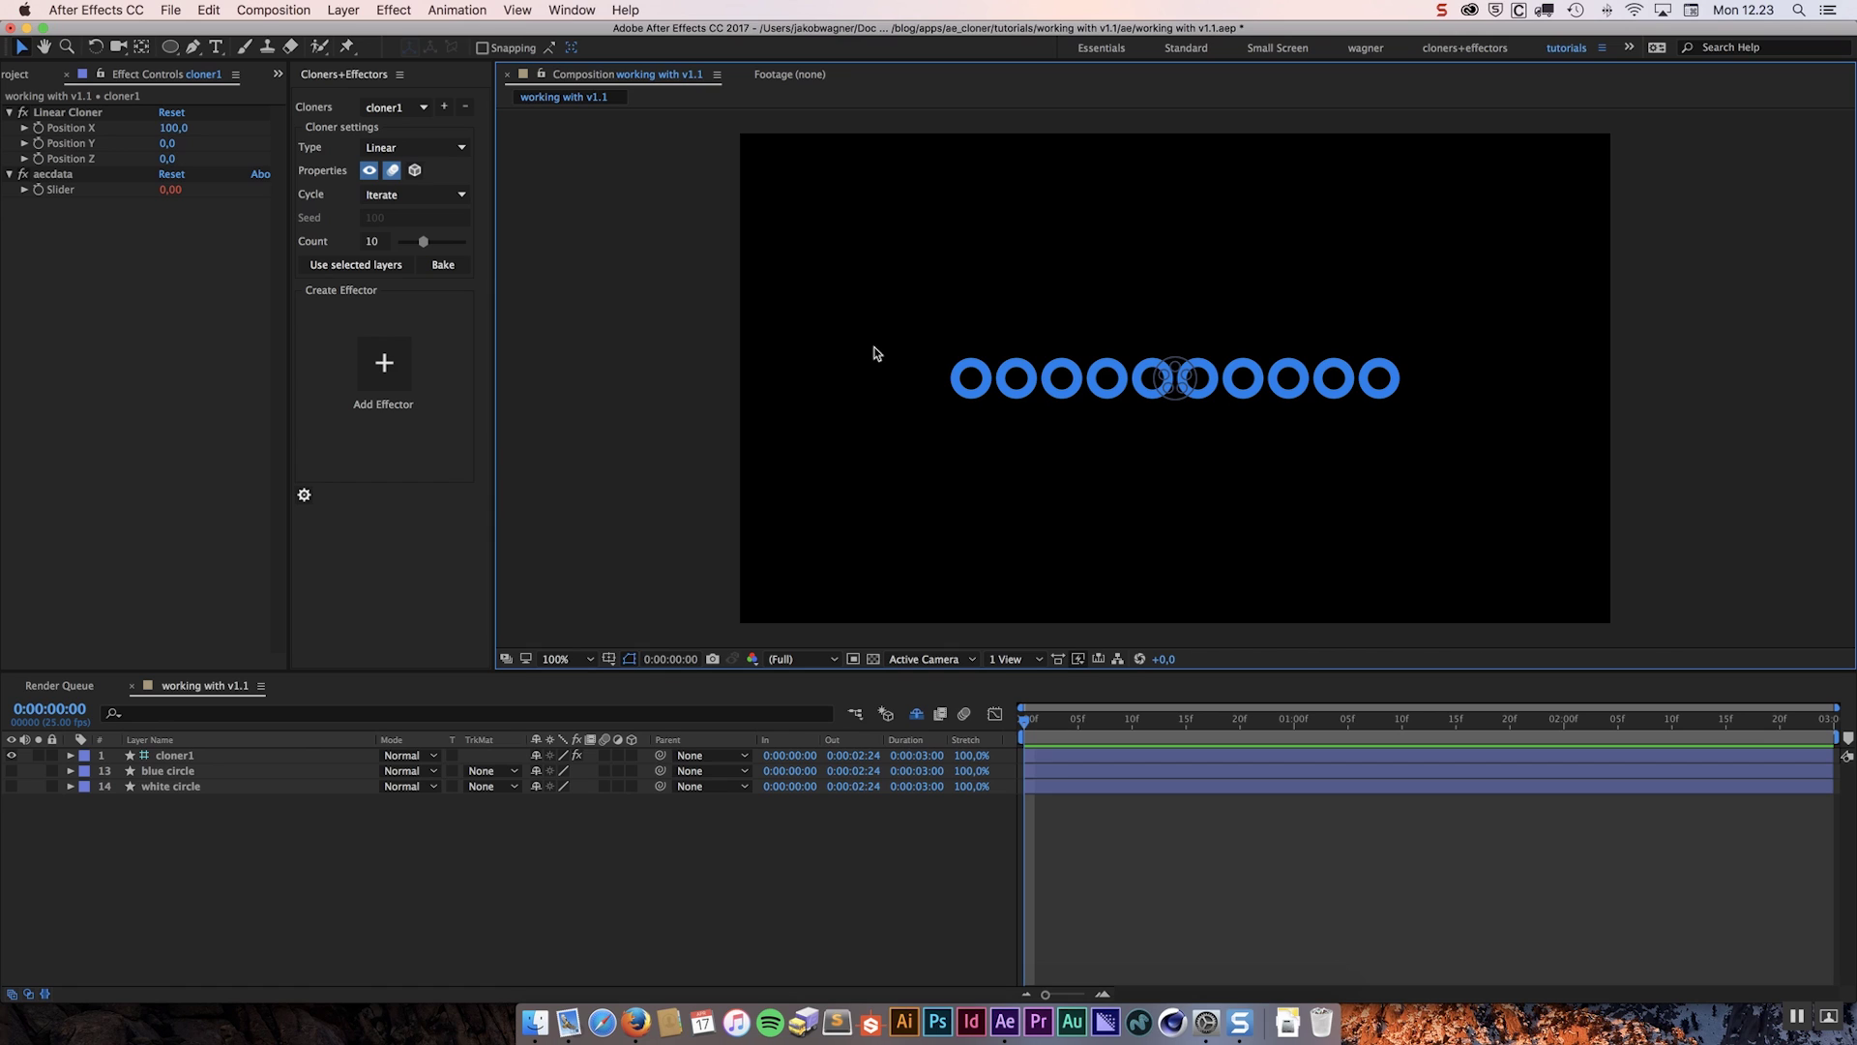
- Add 12_short_black-cabaret_0020.wav to the timeline as a layer and select it in Settings and Tools
left_click(304, 495)
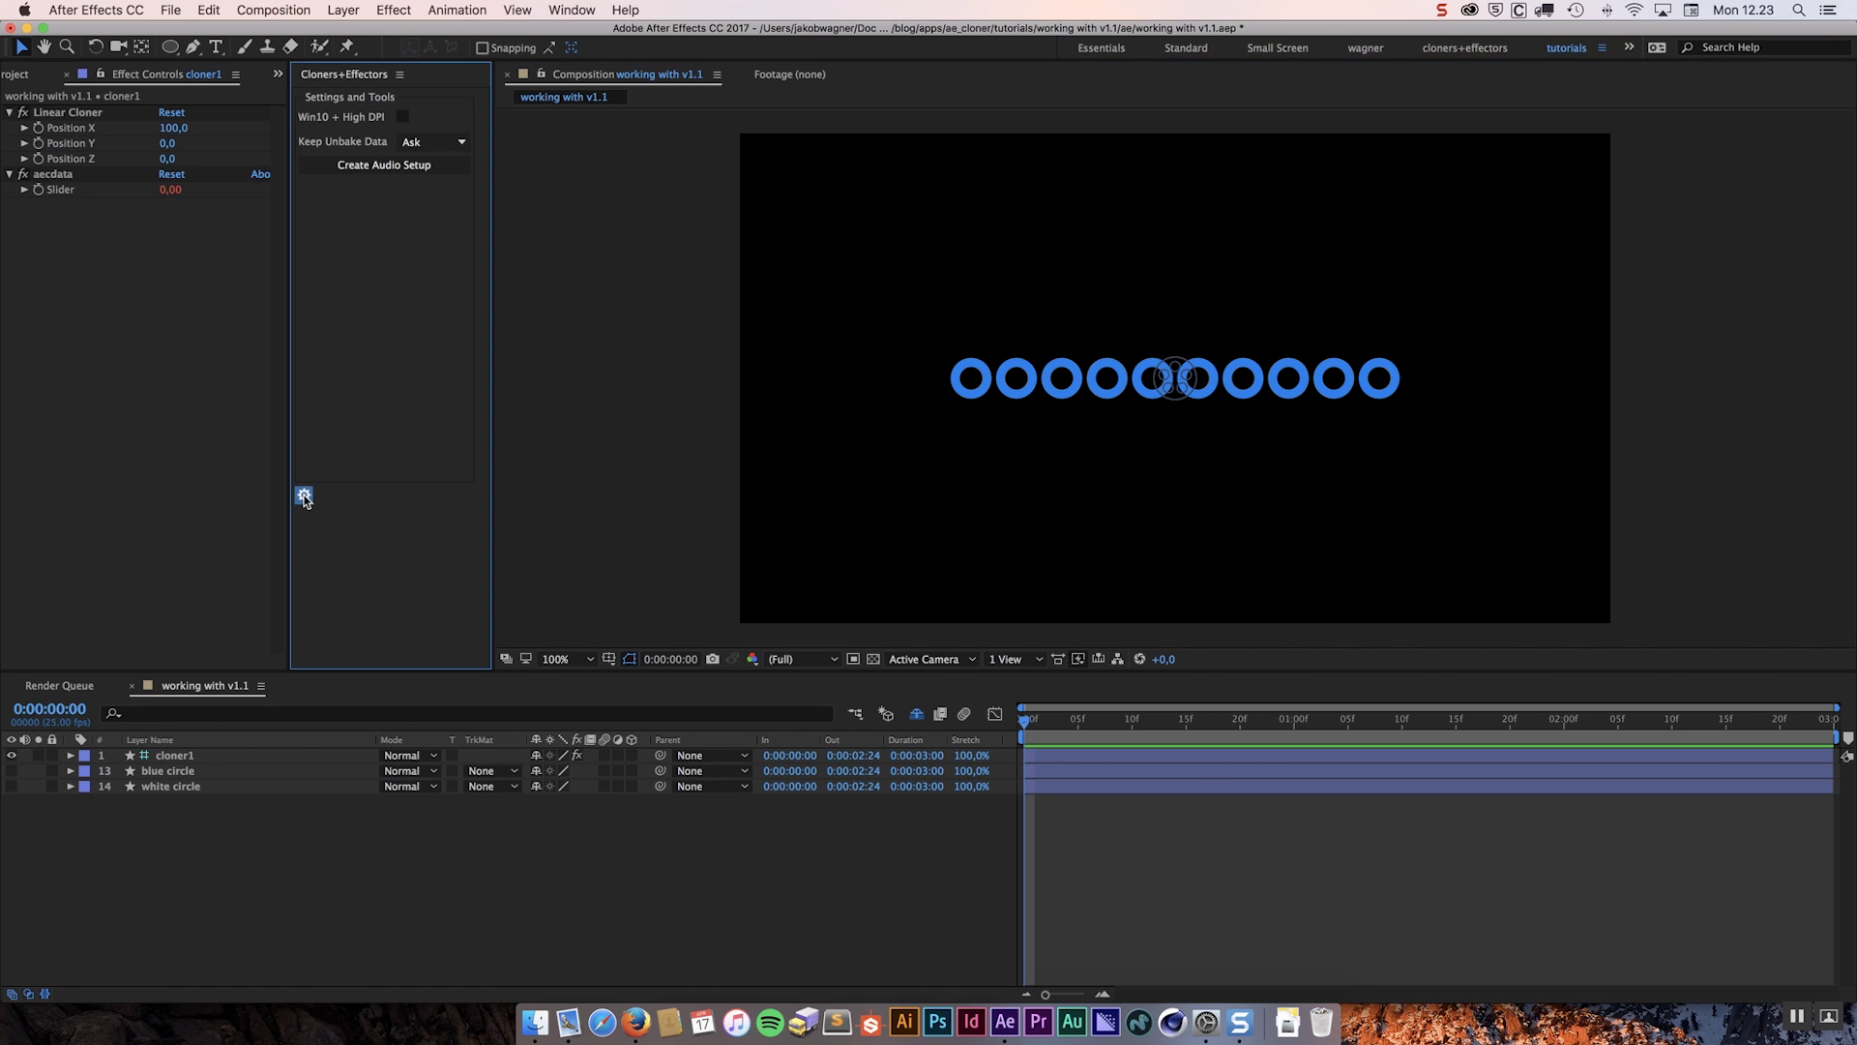
left_click(331, 170)
left_click(26, 82)
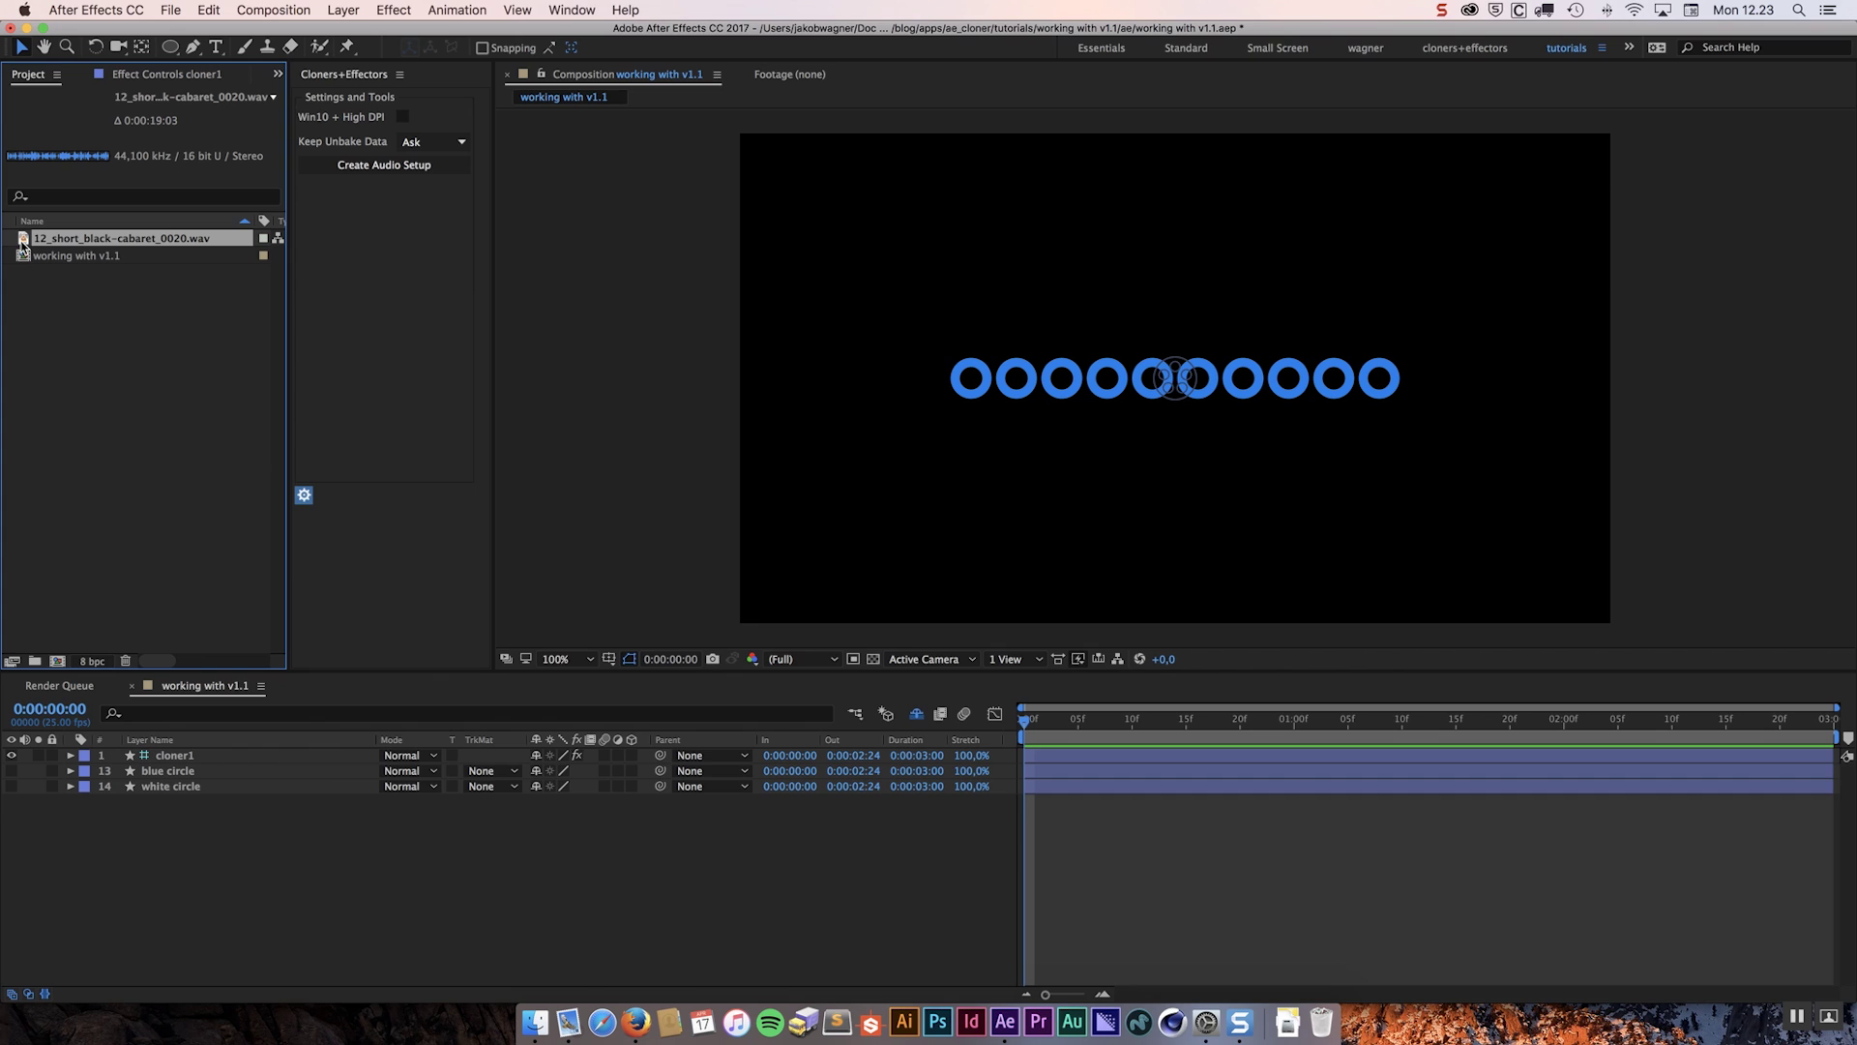
left_click_drag(22, 247, 87, 845)
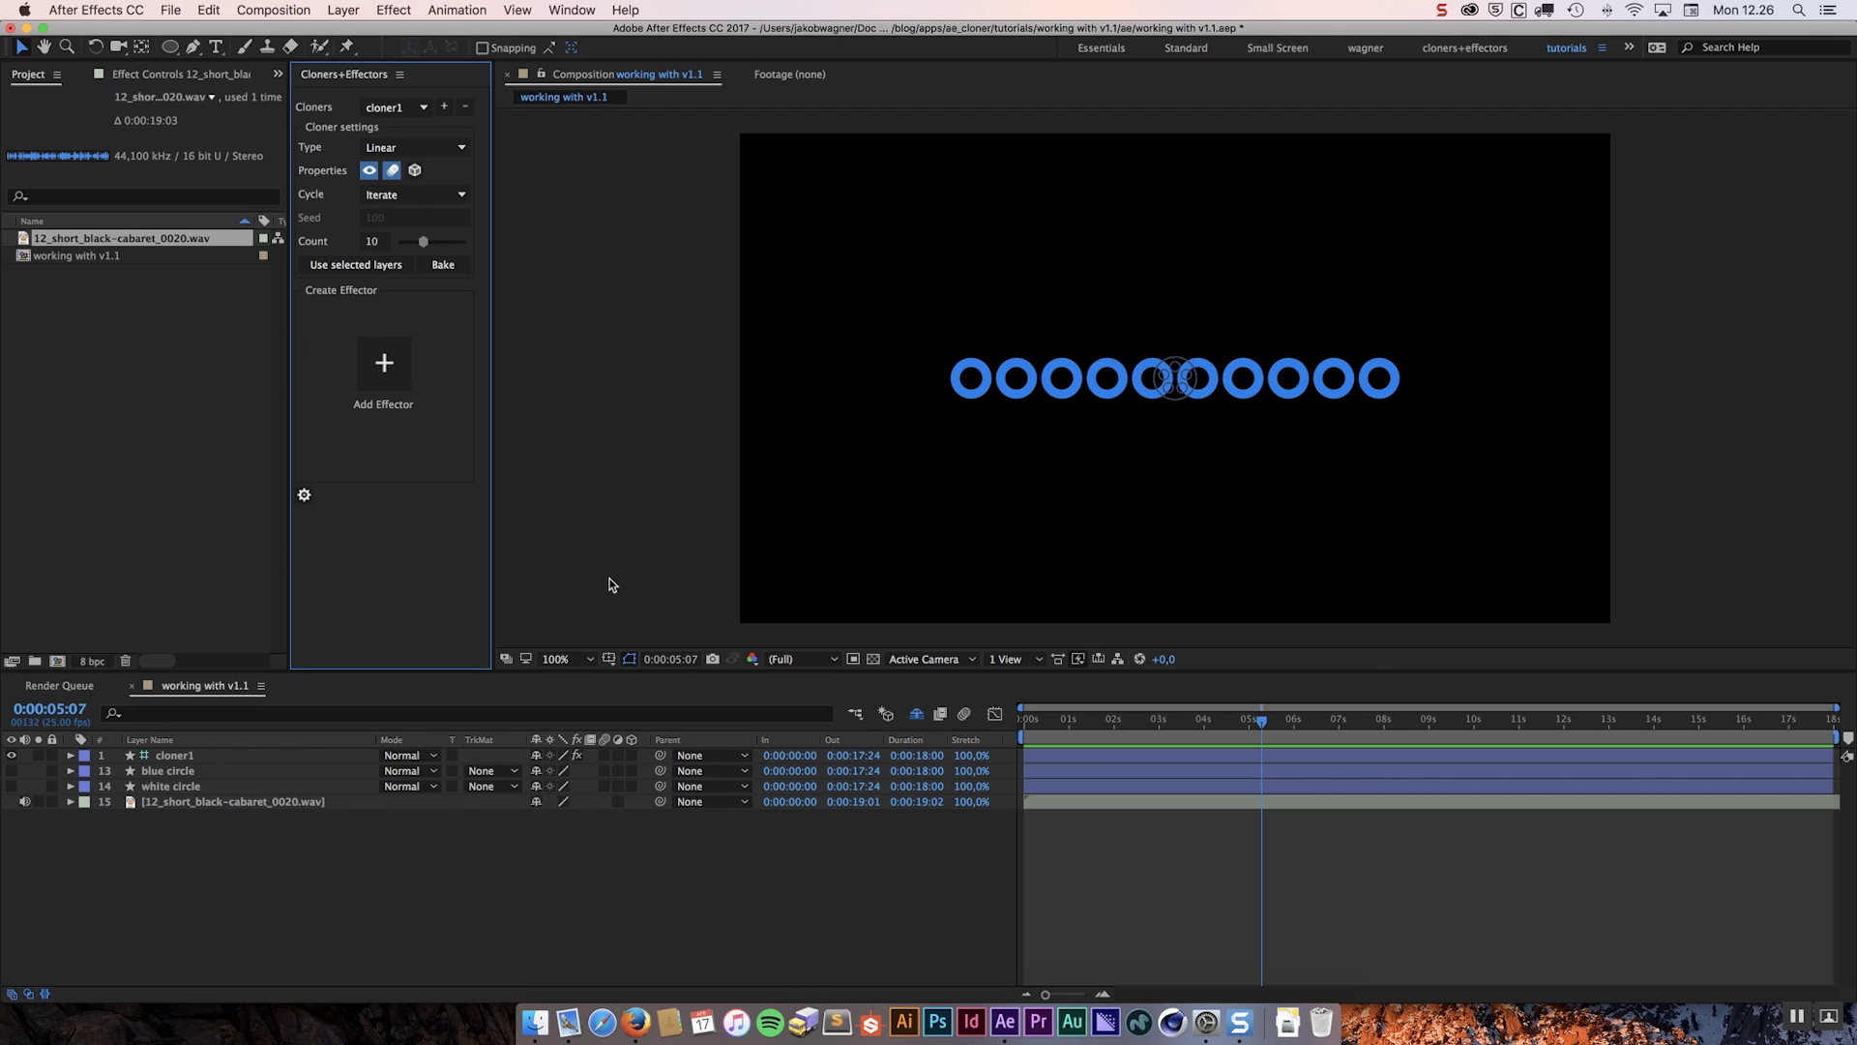
left_click(210, 804)
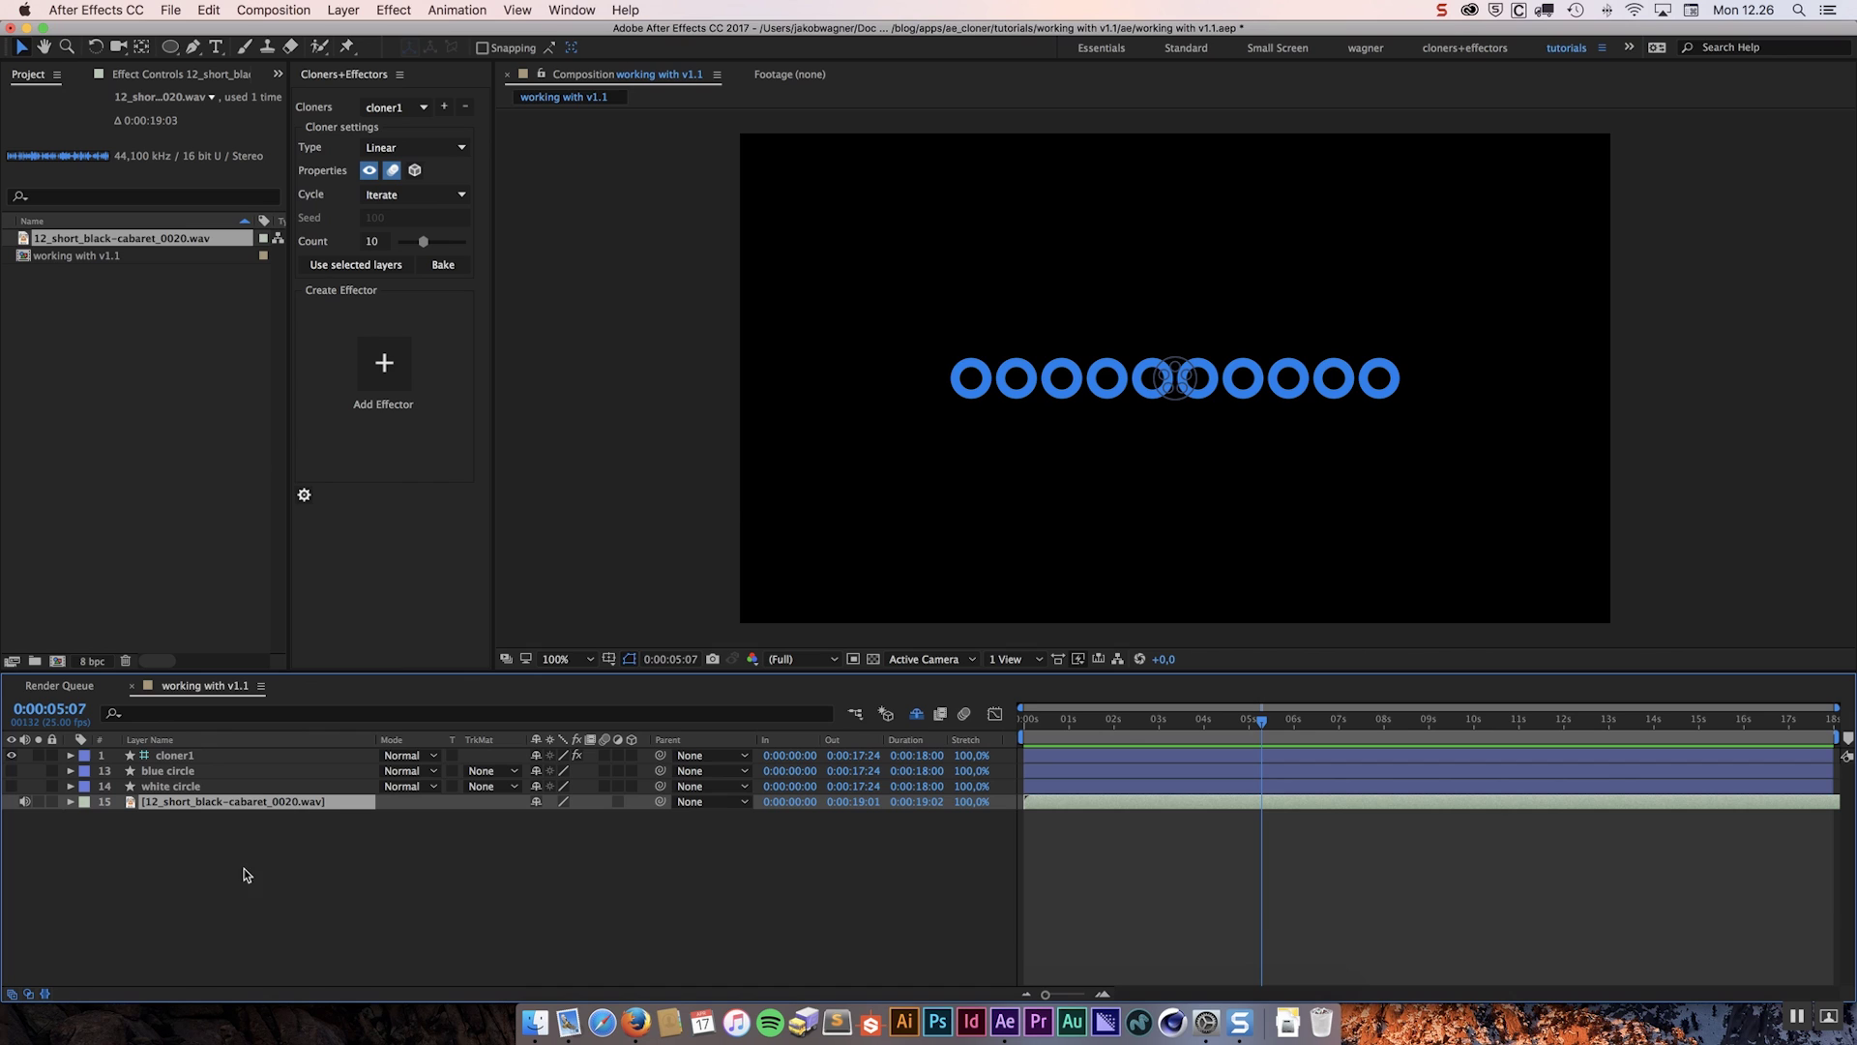
left_click(304, 497)
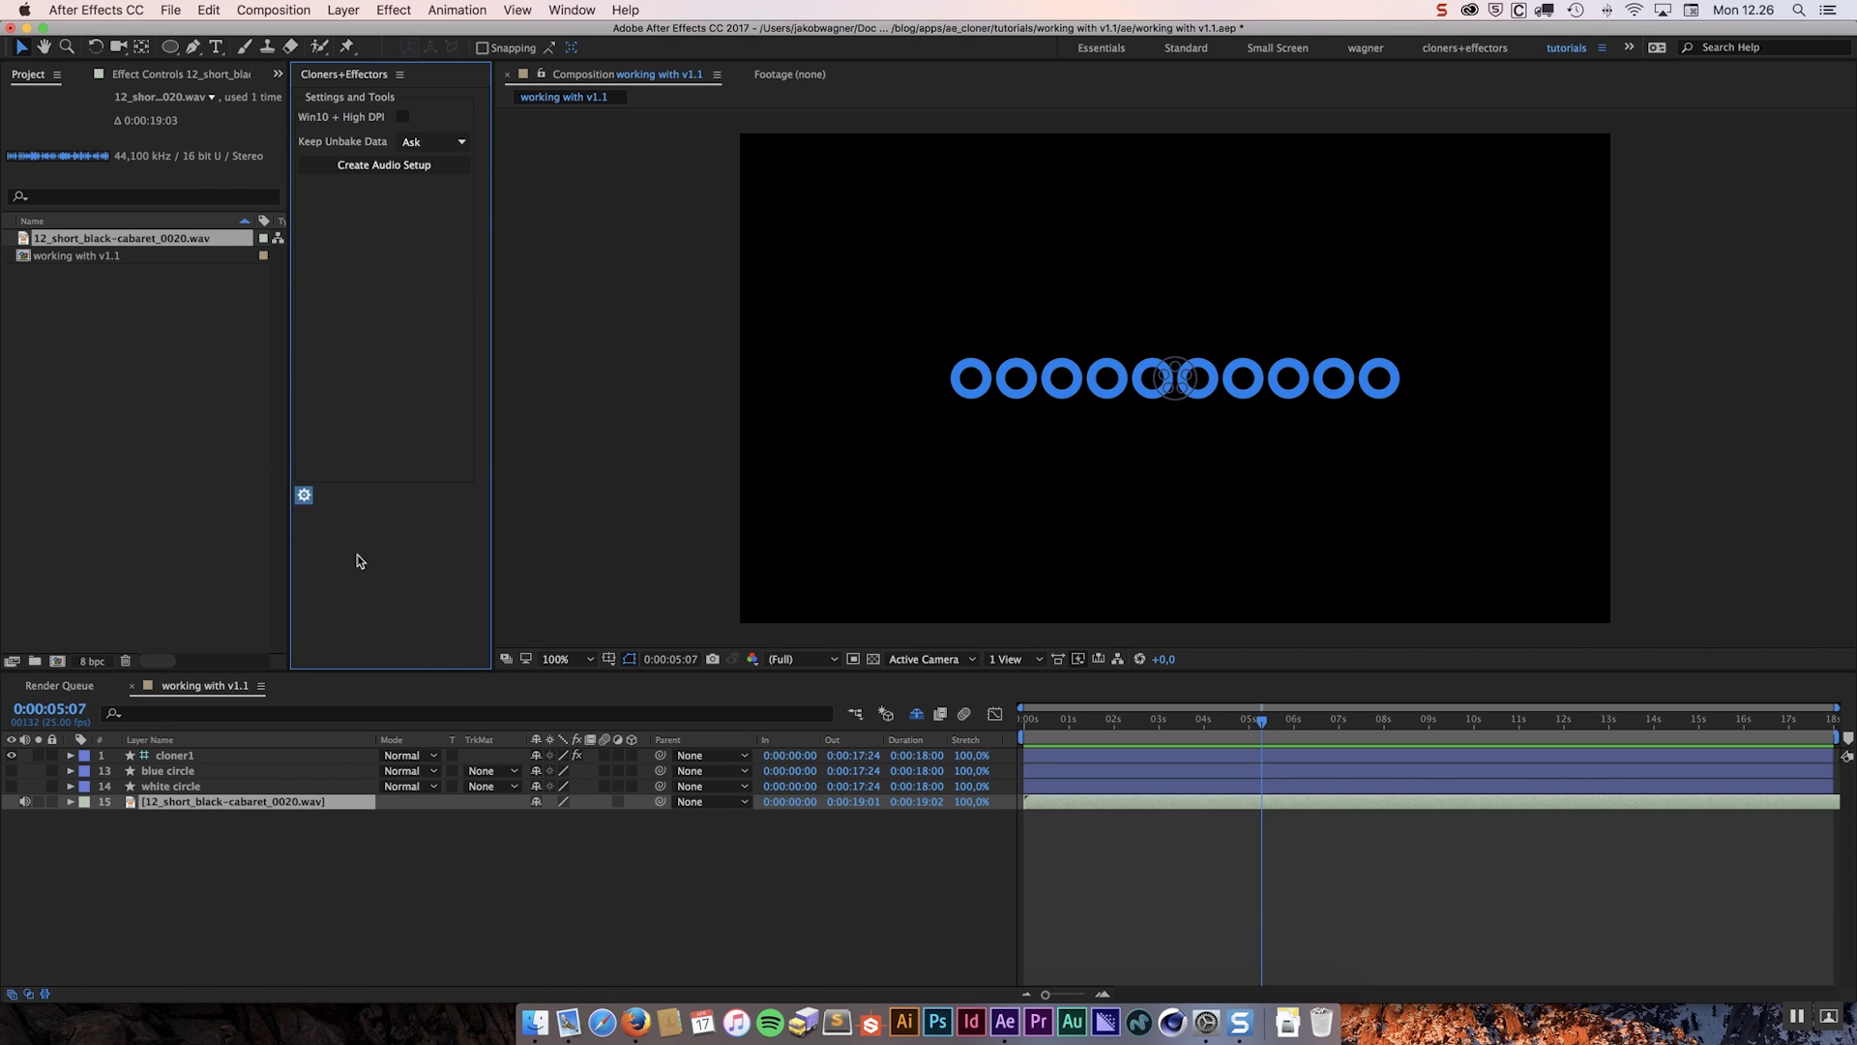
- Create the Audio Setup layer from the music and show its effects in Effect Controls
left_click(437, 171)
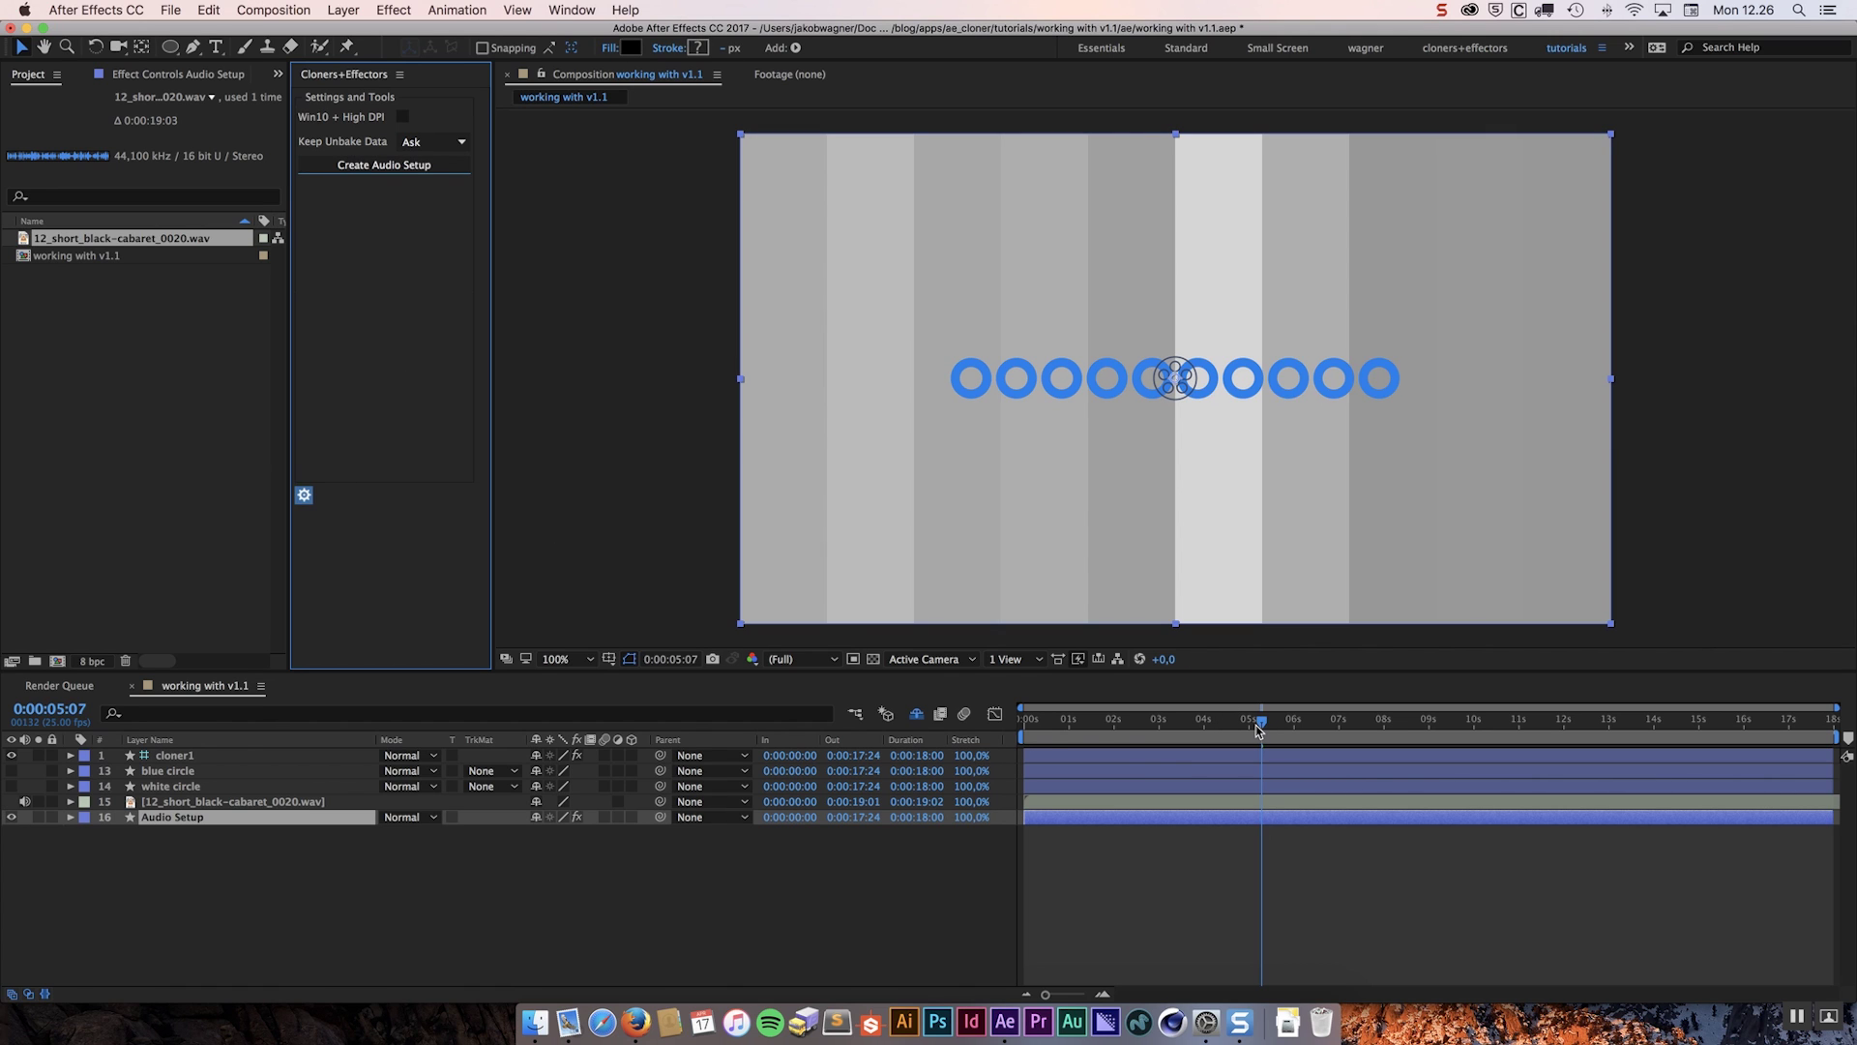
left_click_drag(1259, 727, 1343, 735)
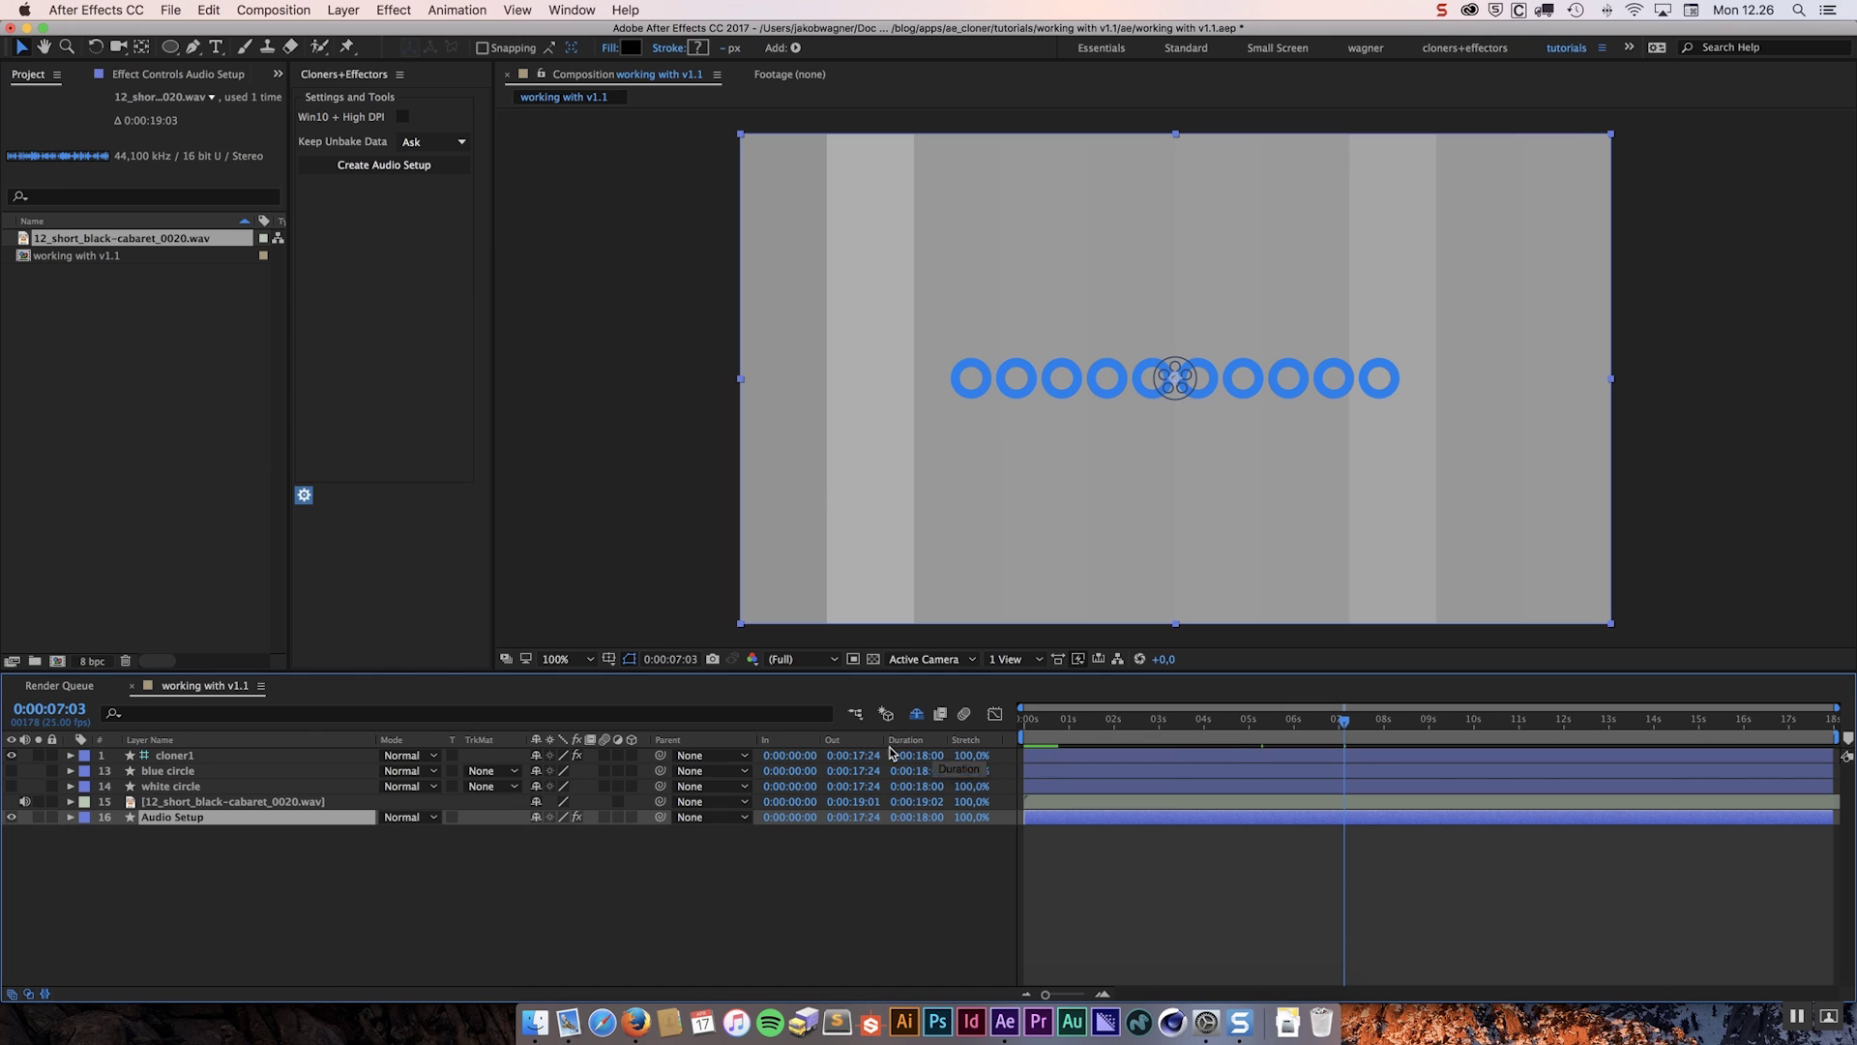
left_click(169, 77)
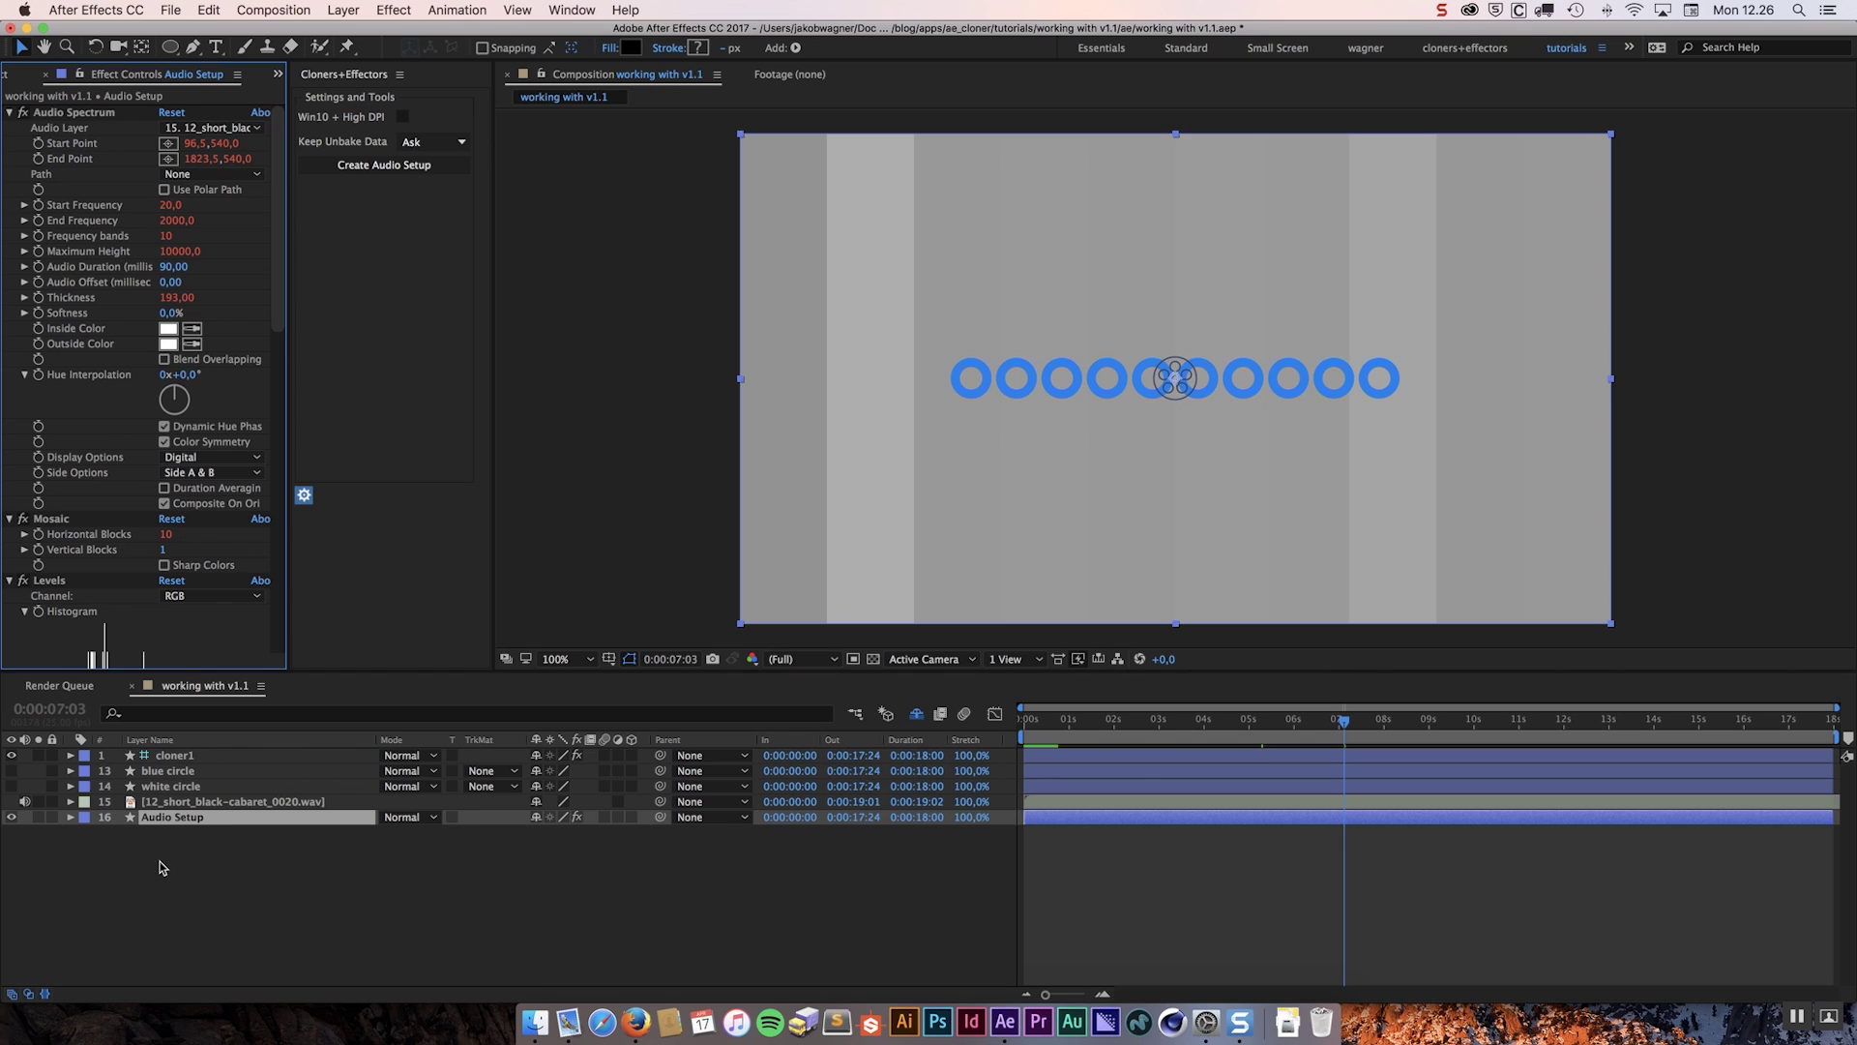
left_click(218, 838)
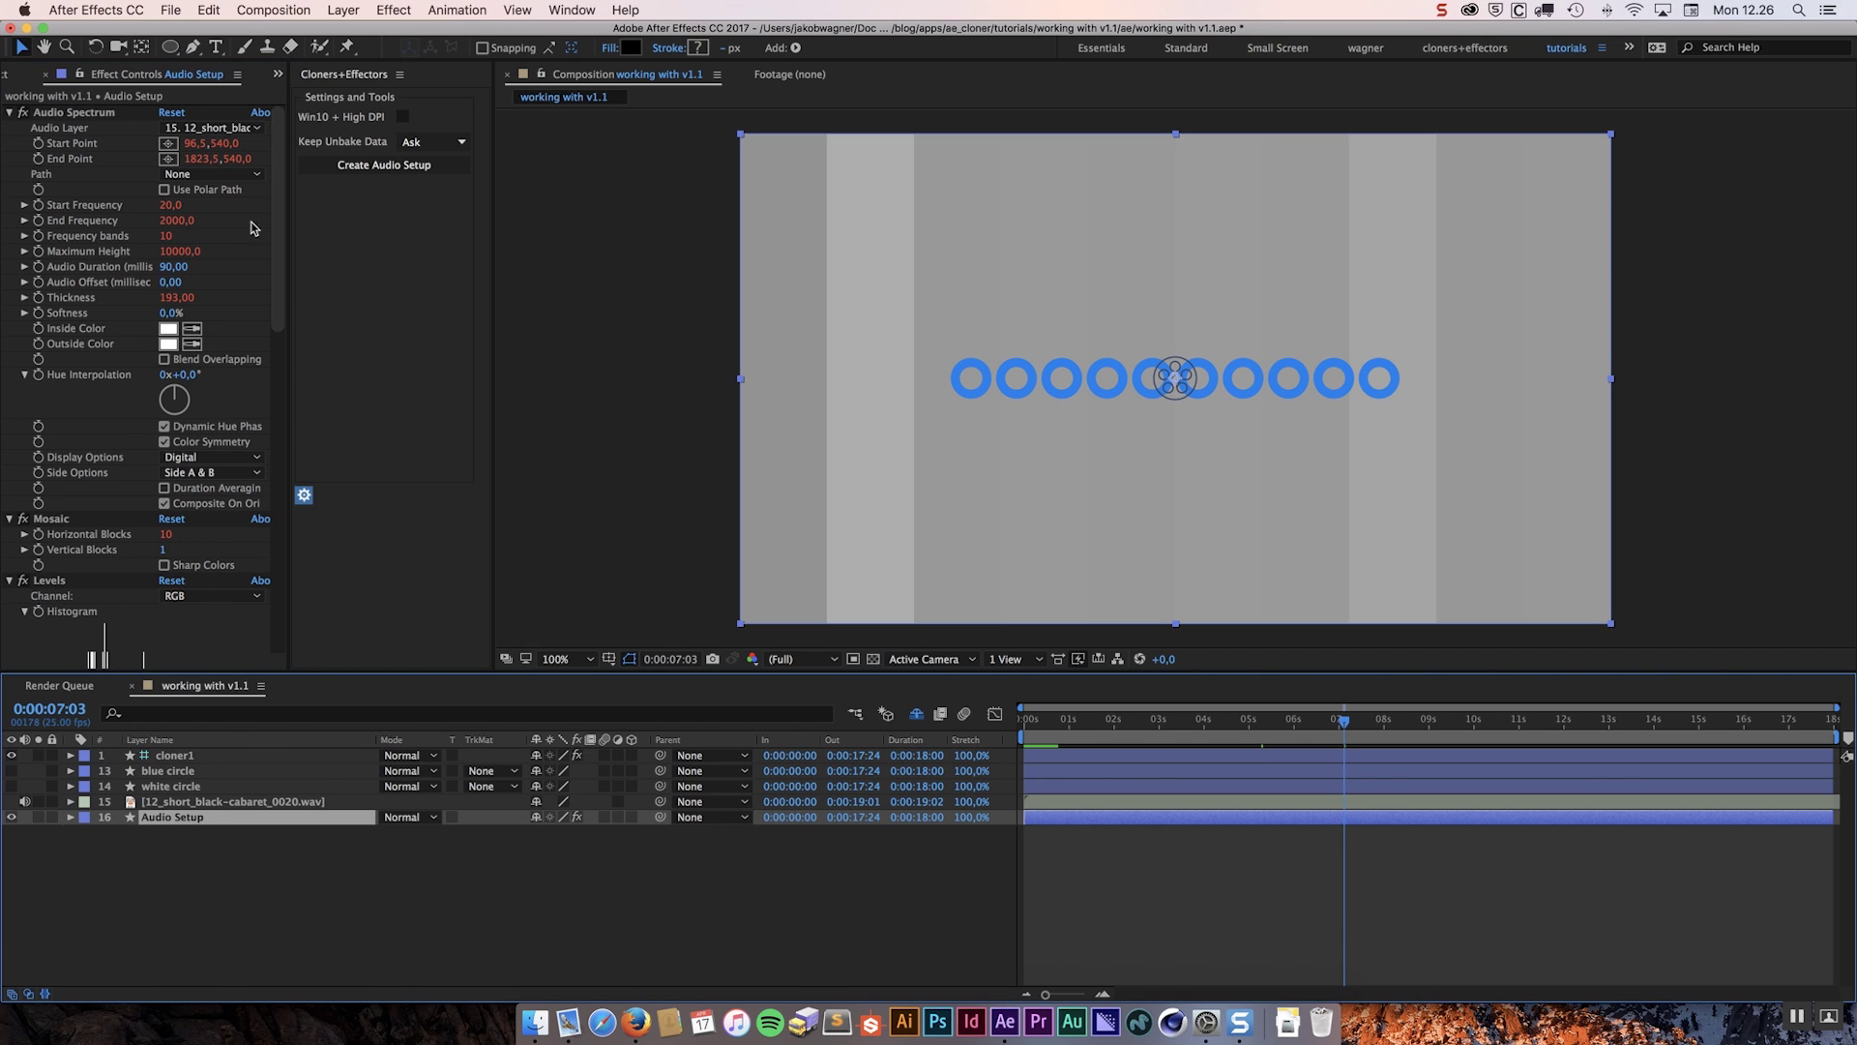
mouse_move(275, 225)
left_mouse_down()
mouse_move(281, 503)
mouse_move(290, 581)
mouse_move(277, 208)
mouse_move(312, 602)
mouse_move(280, 242)
left_mouse_up()
- Collapse the Audio Spectrum, Mosaic, Levels, Tint, Radial, Transform and CC Wide Time effects
left_click(10, 113)
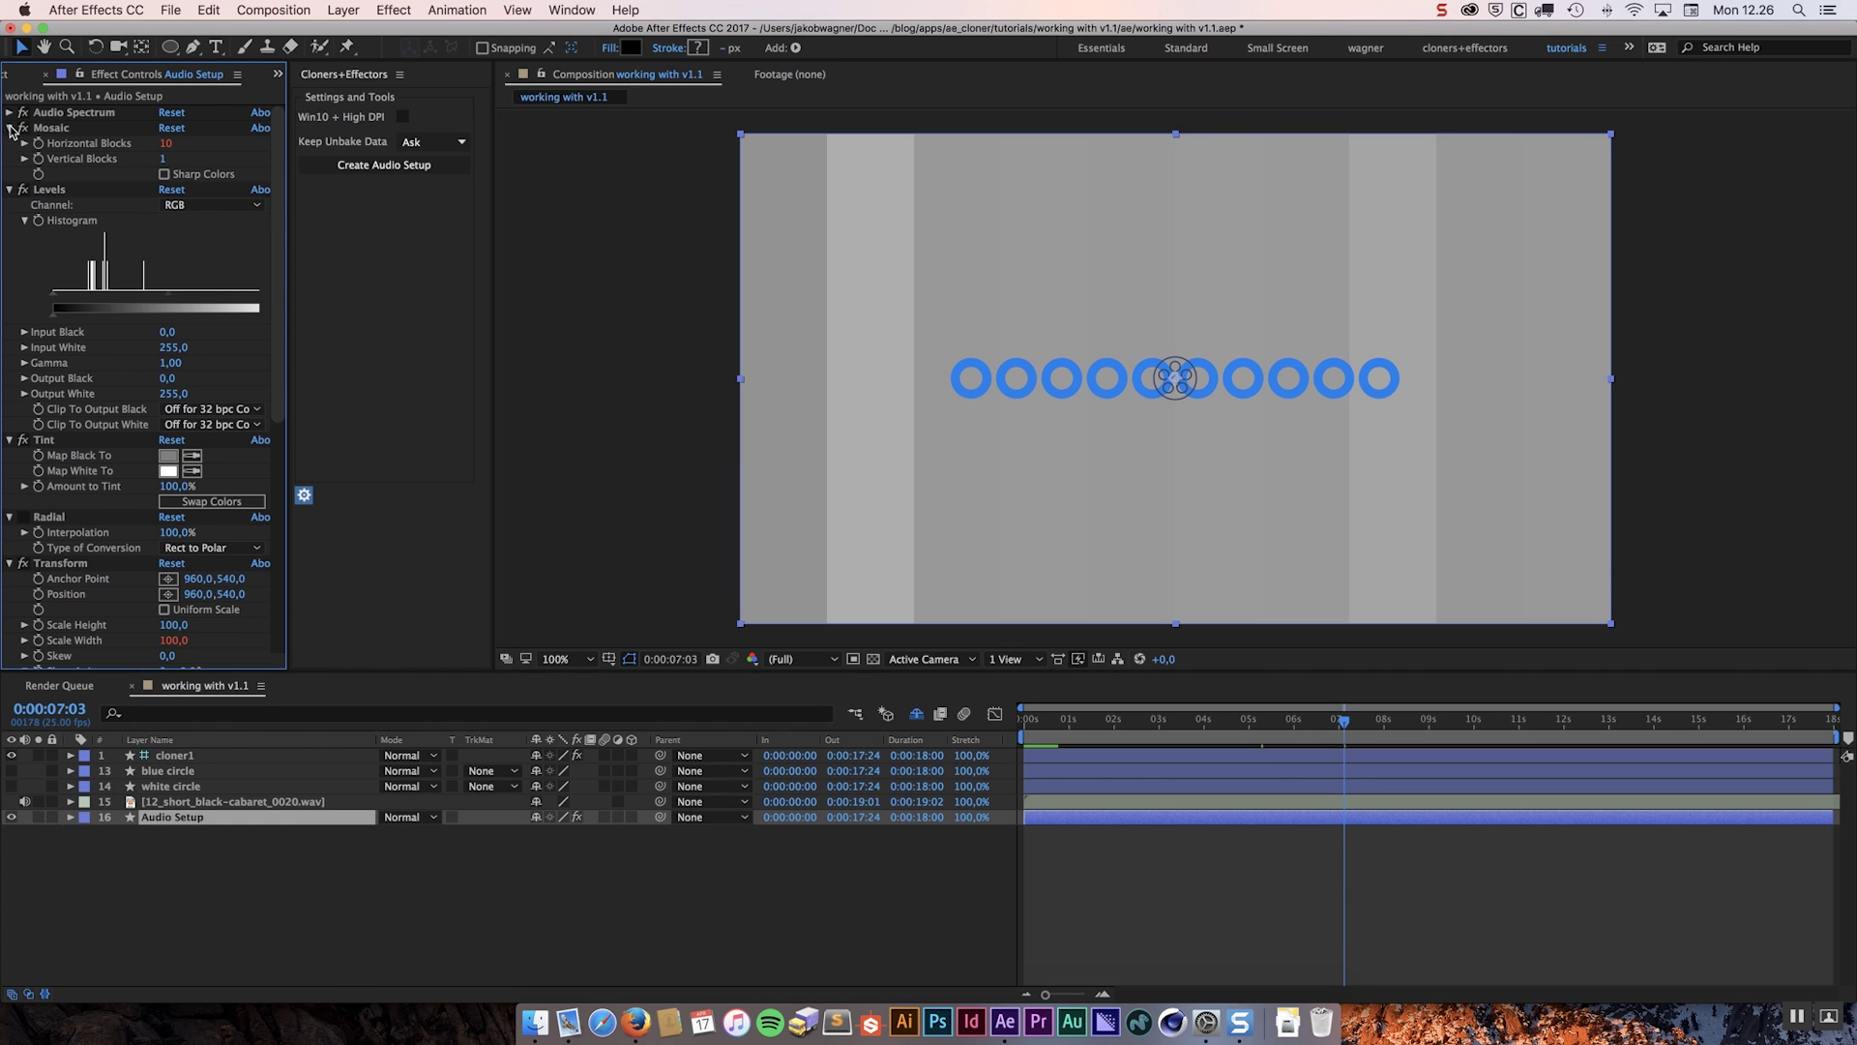
left_click(11, 128)
left_click(10, 143)
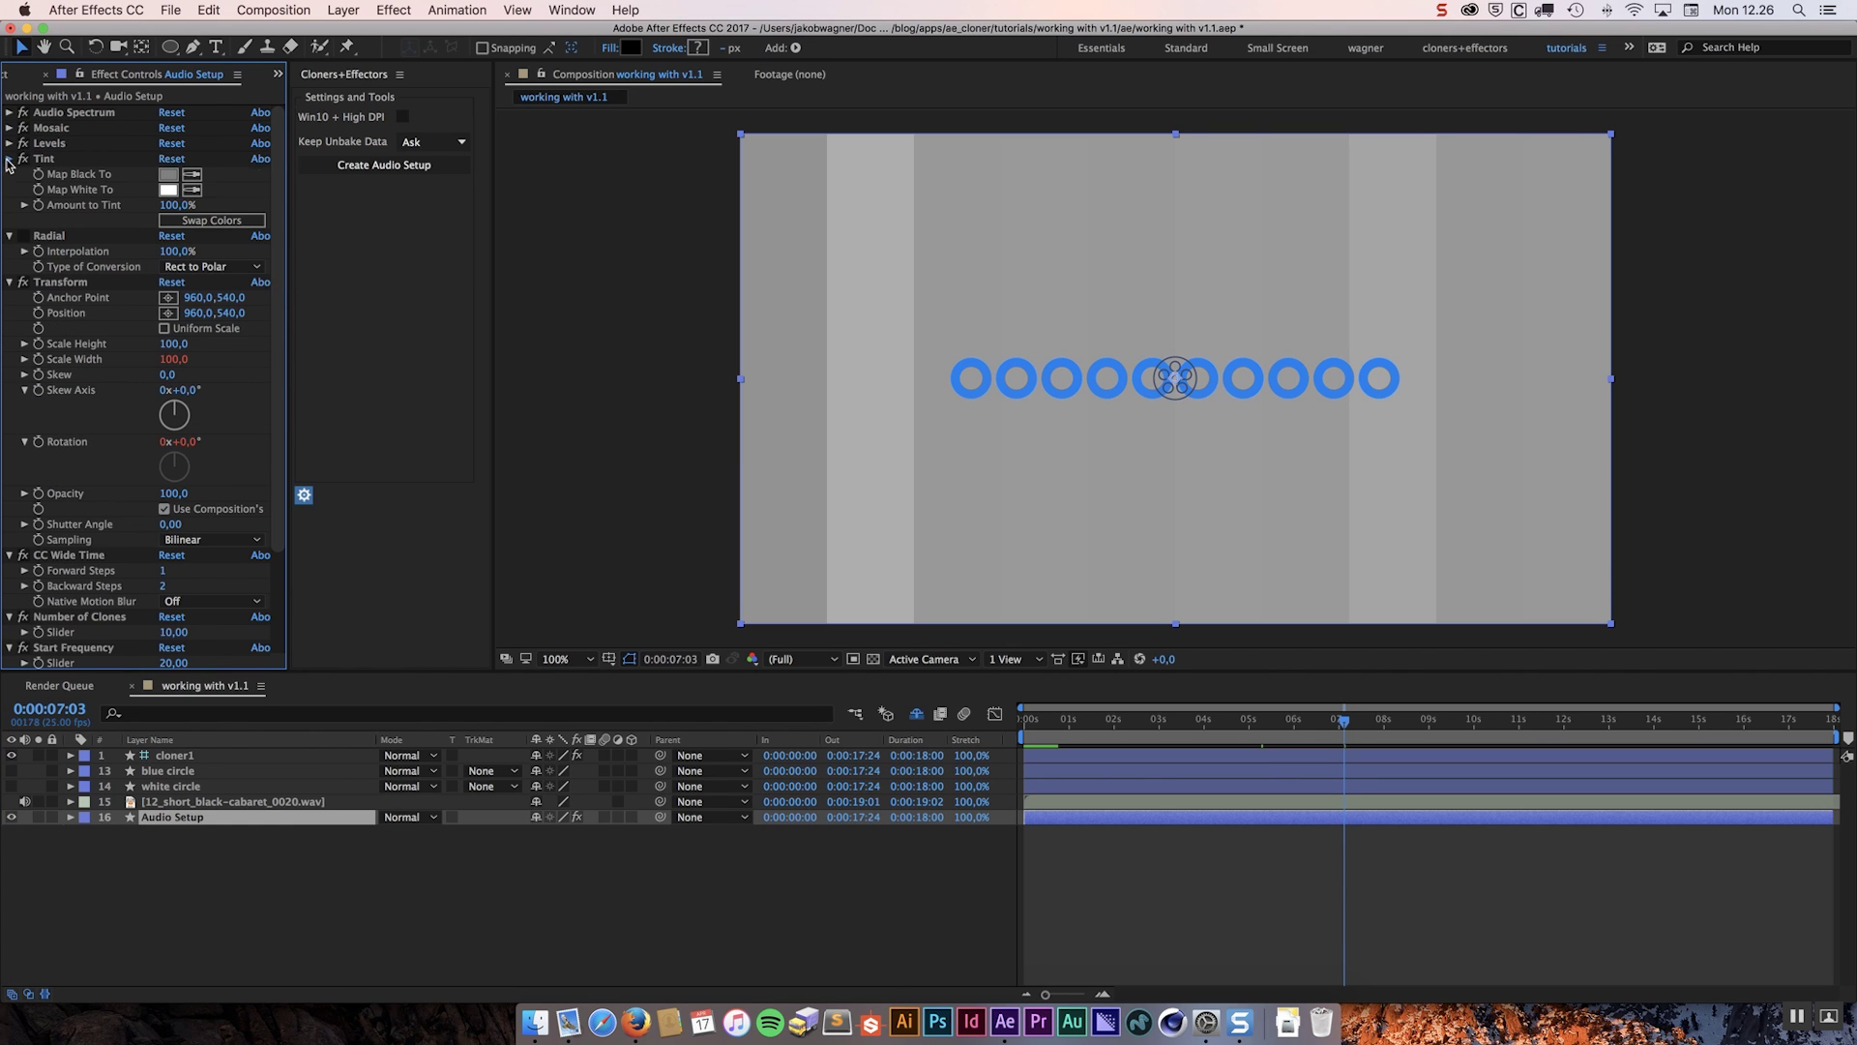
left_click(9, 158)
left_click(10, 174)
left_click(9, 190)
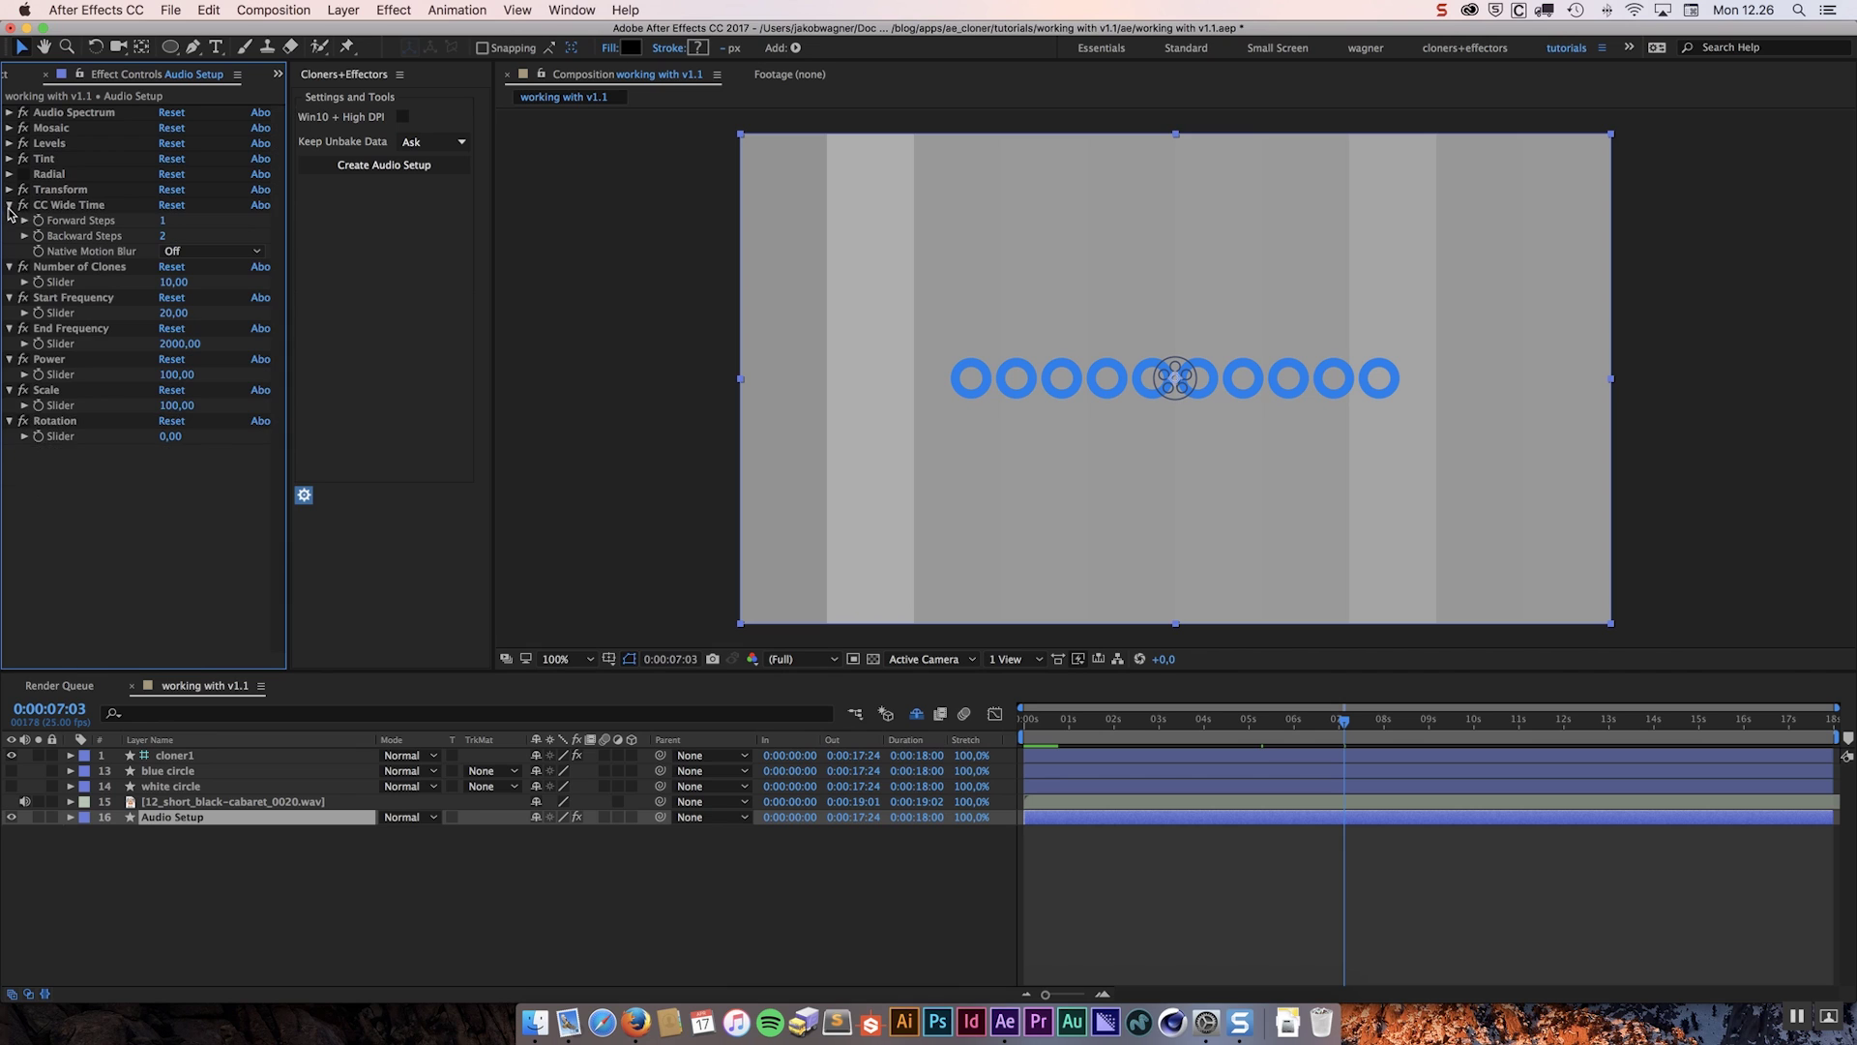
left_click(10, 205)
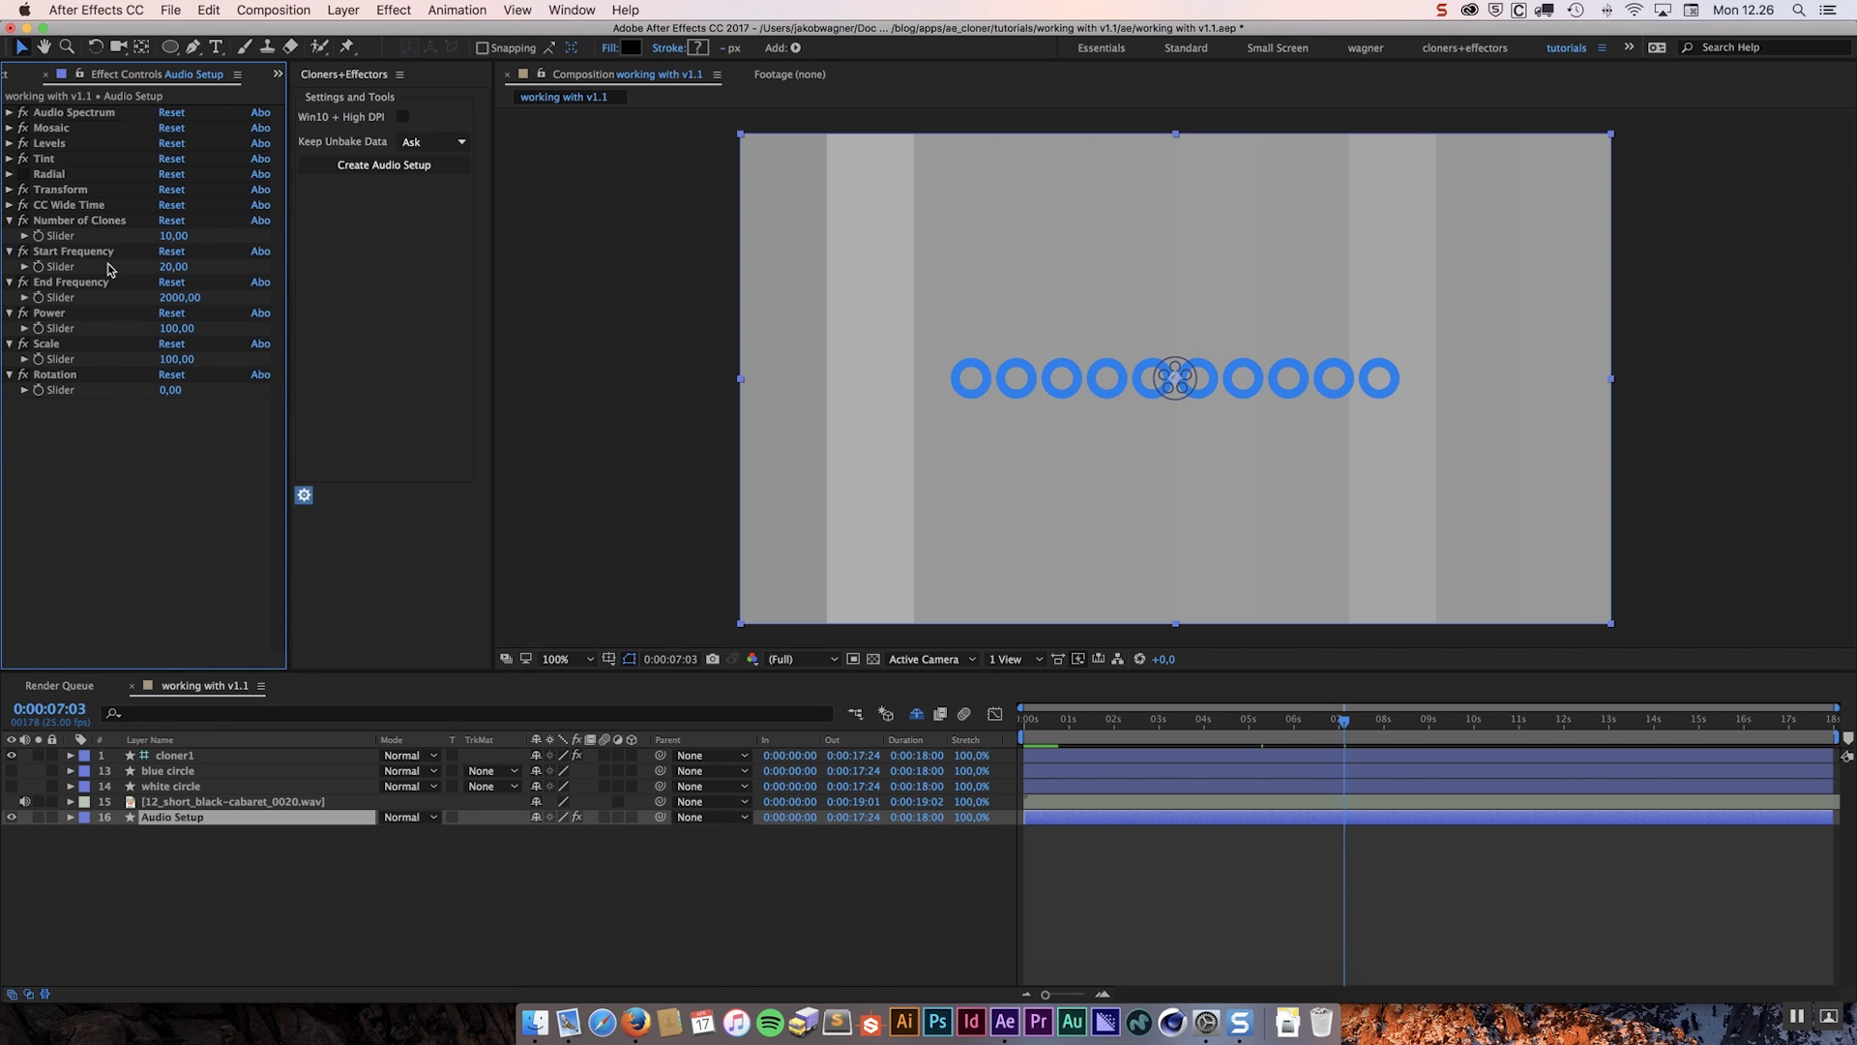
left_click(92, 223)
left_click(72, 380, "shift")
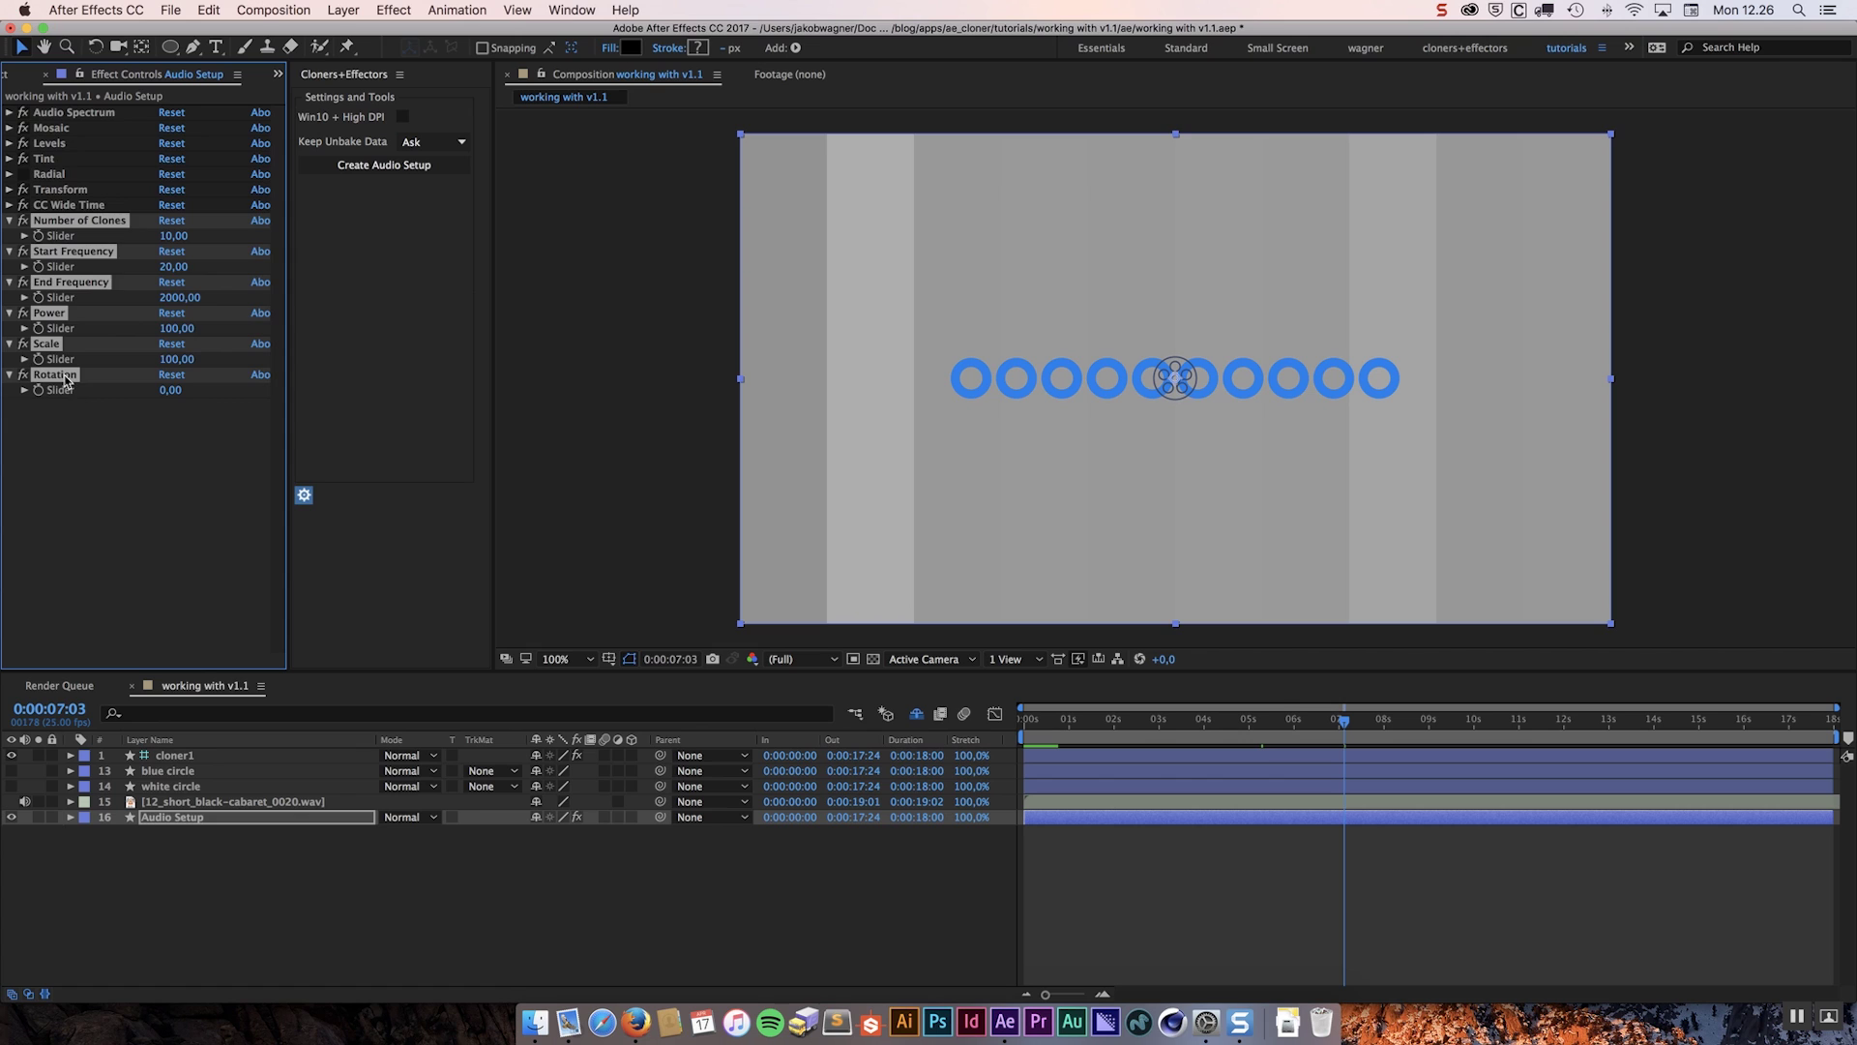
left_click(73, 438)
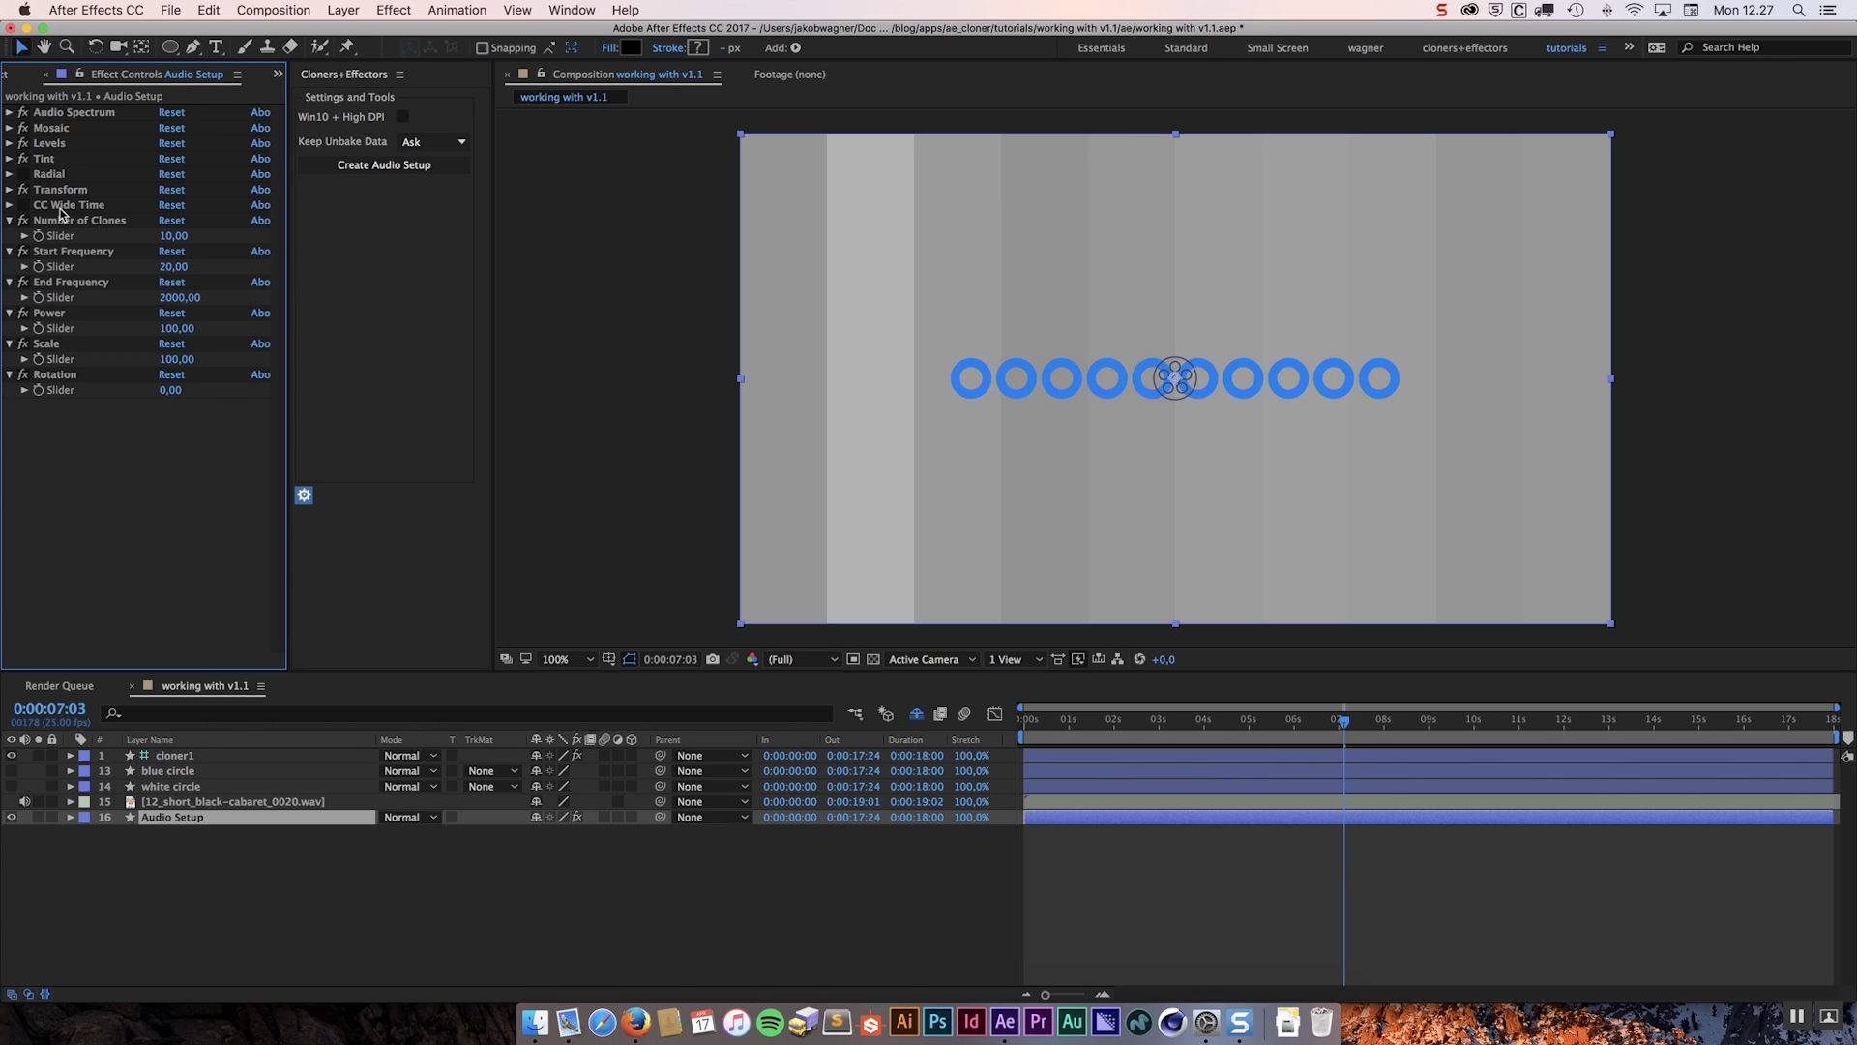
- Preview the composition twice from the start with the music, stopping each time
key("Home")
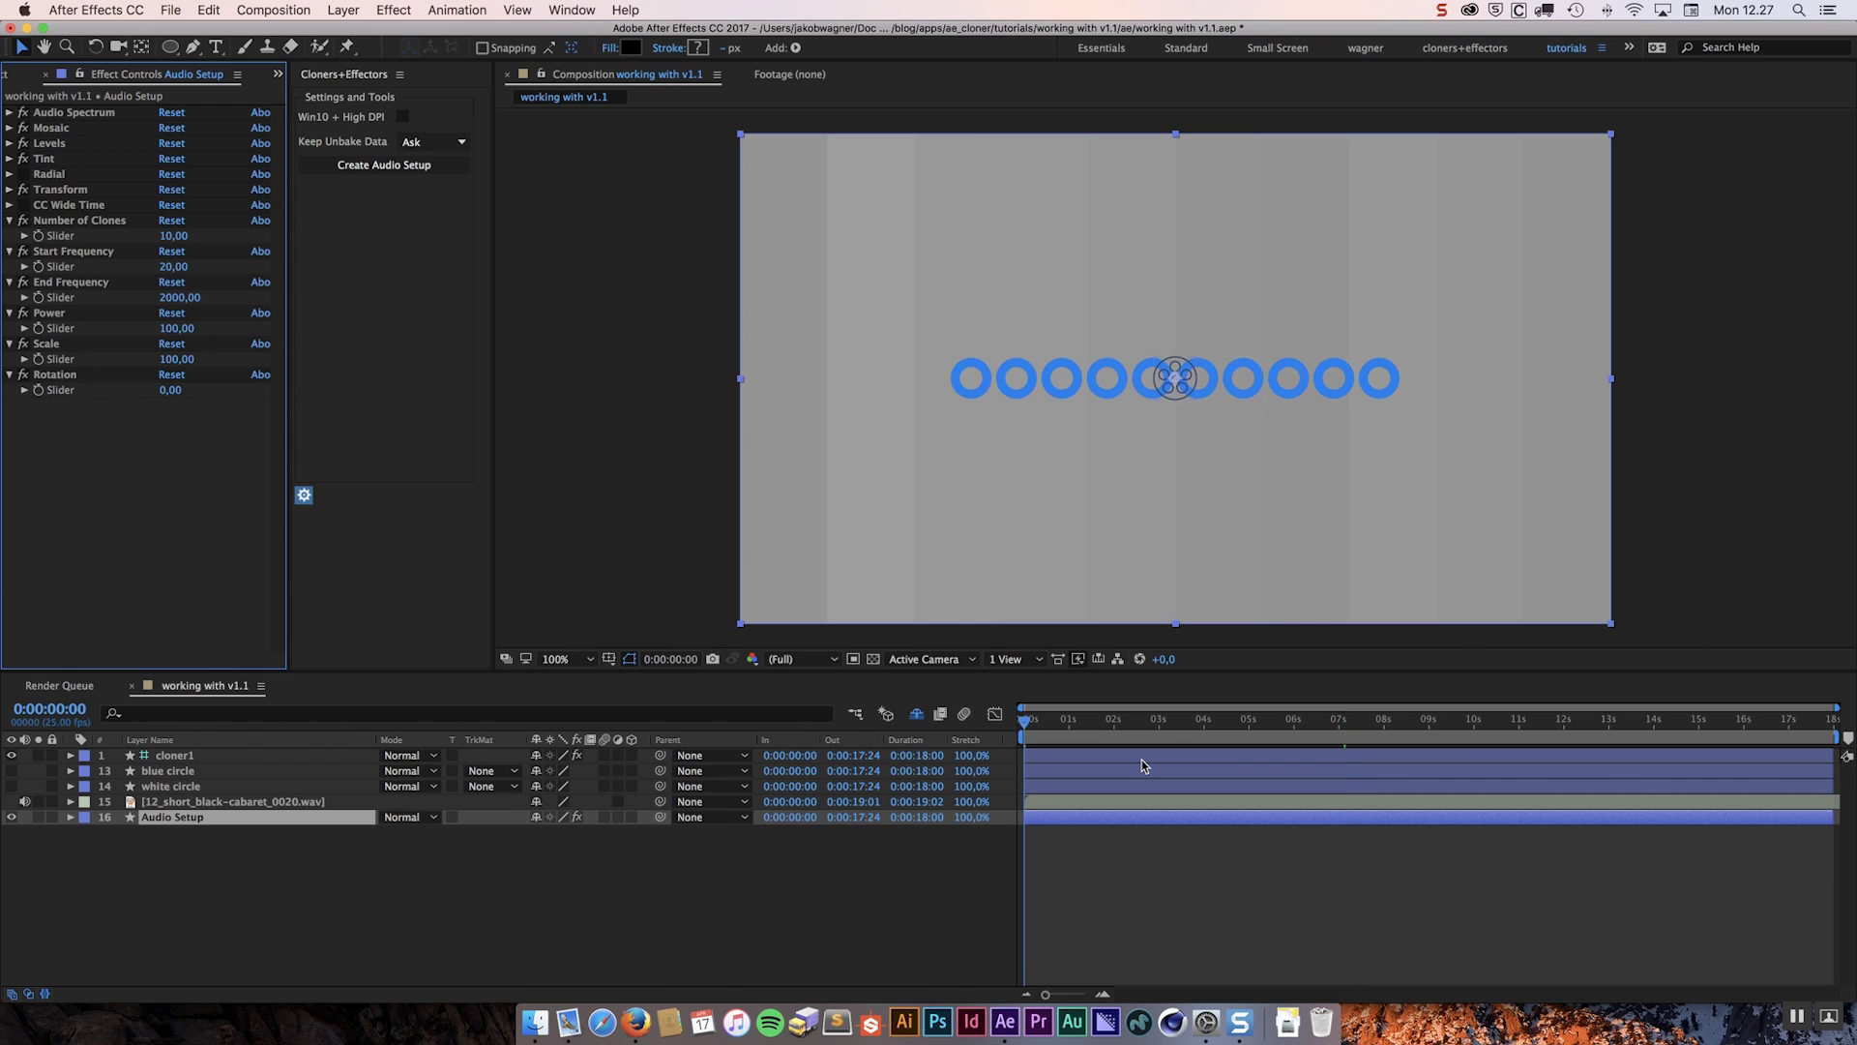
key("space")
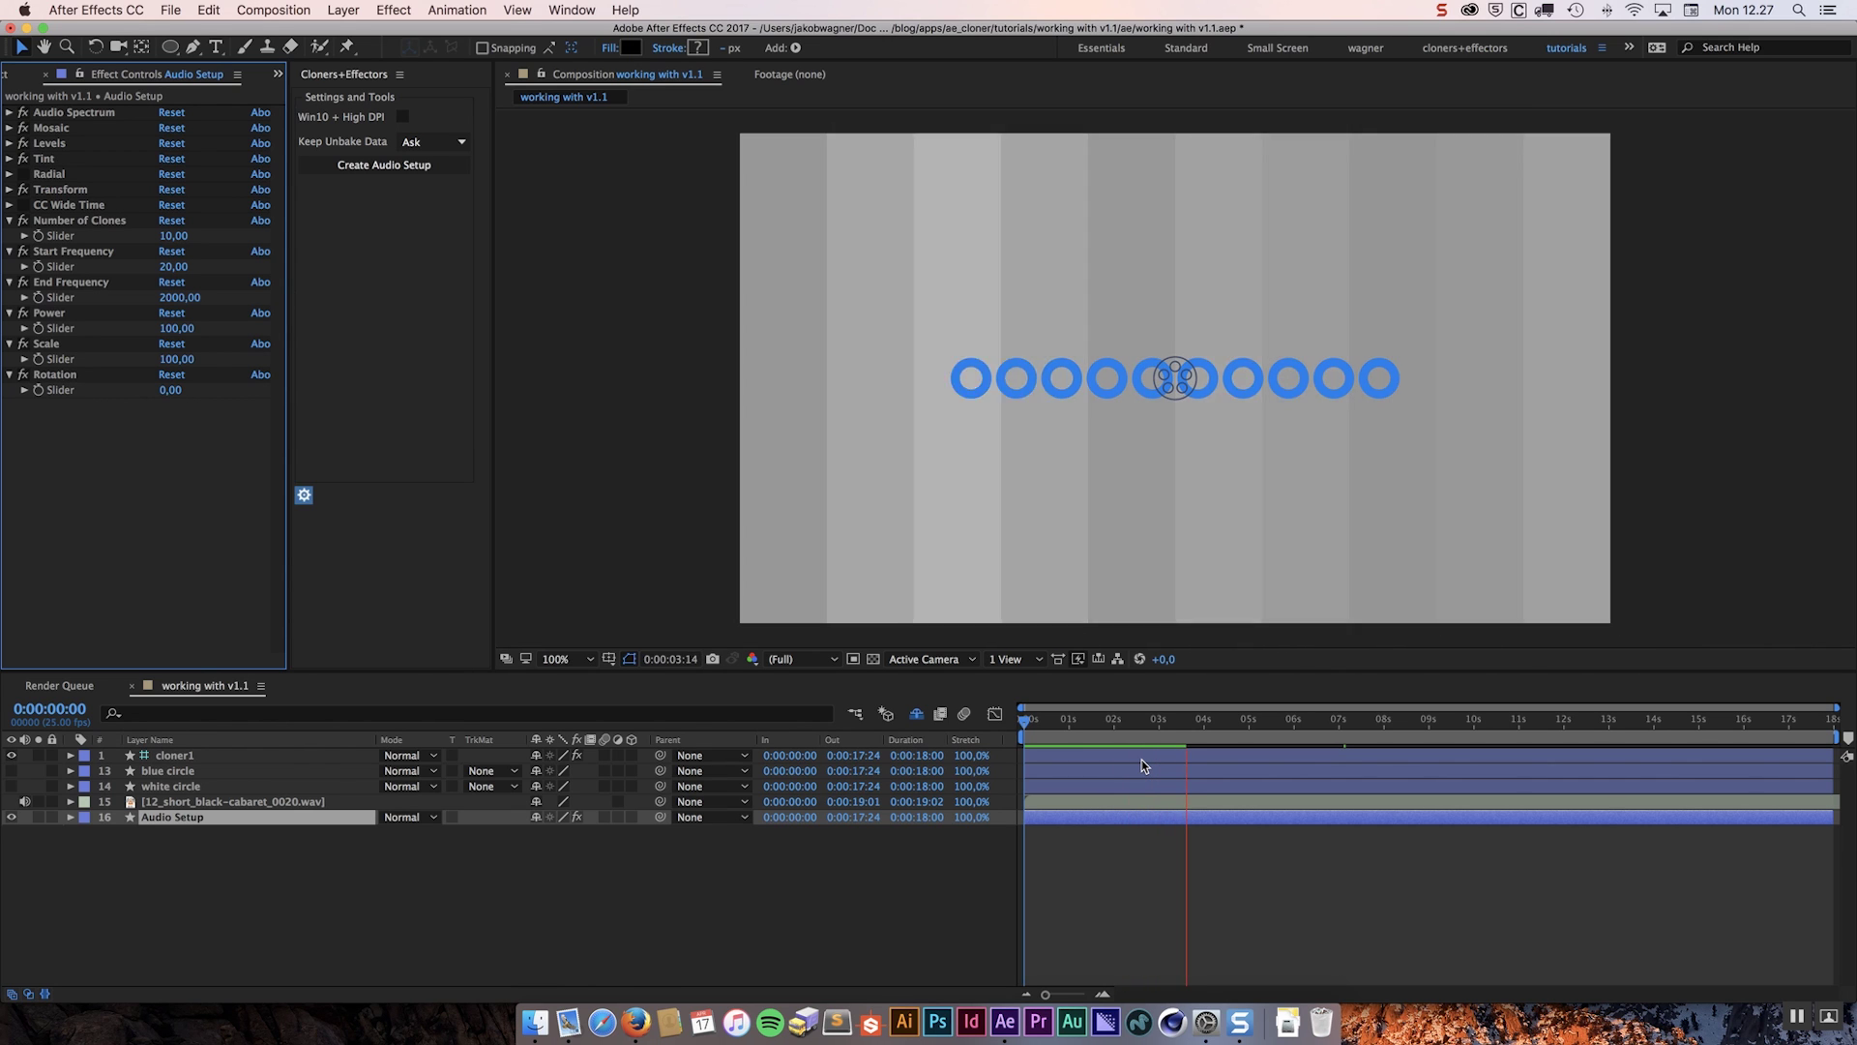
key("space")
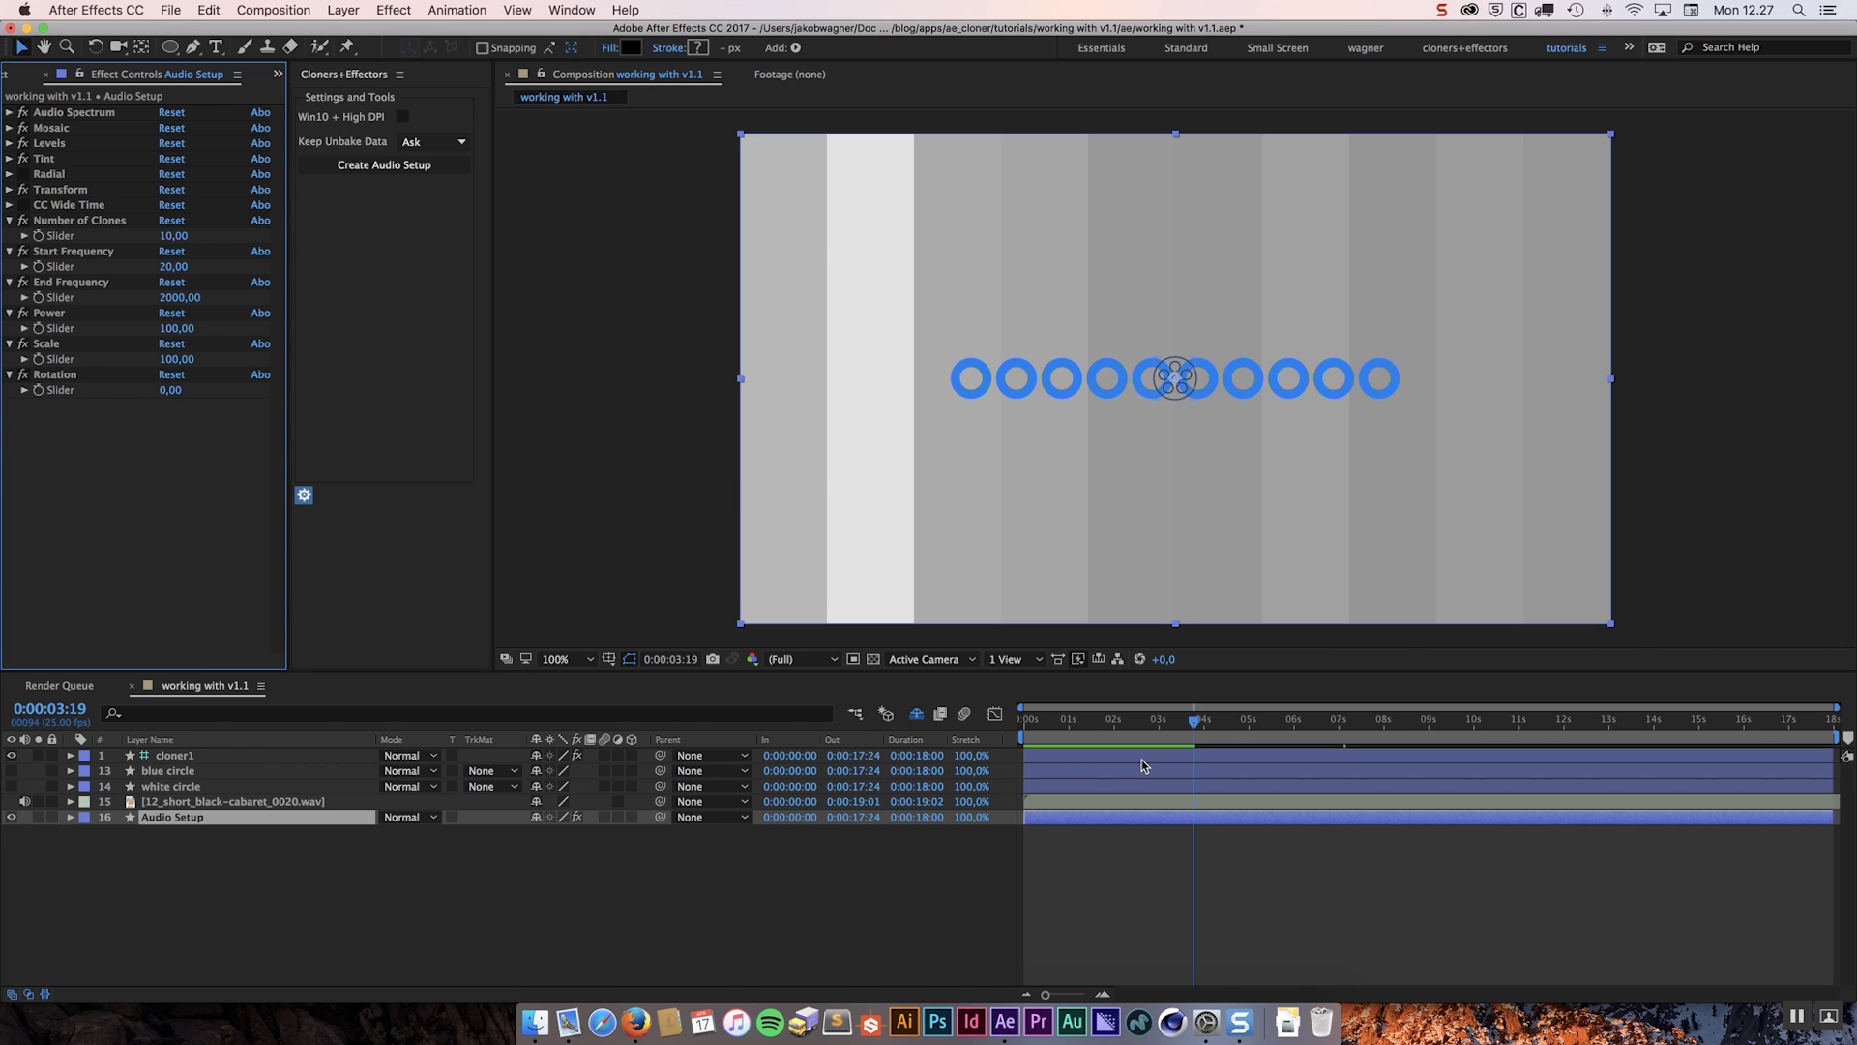
key("Home")
key("space")
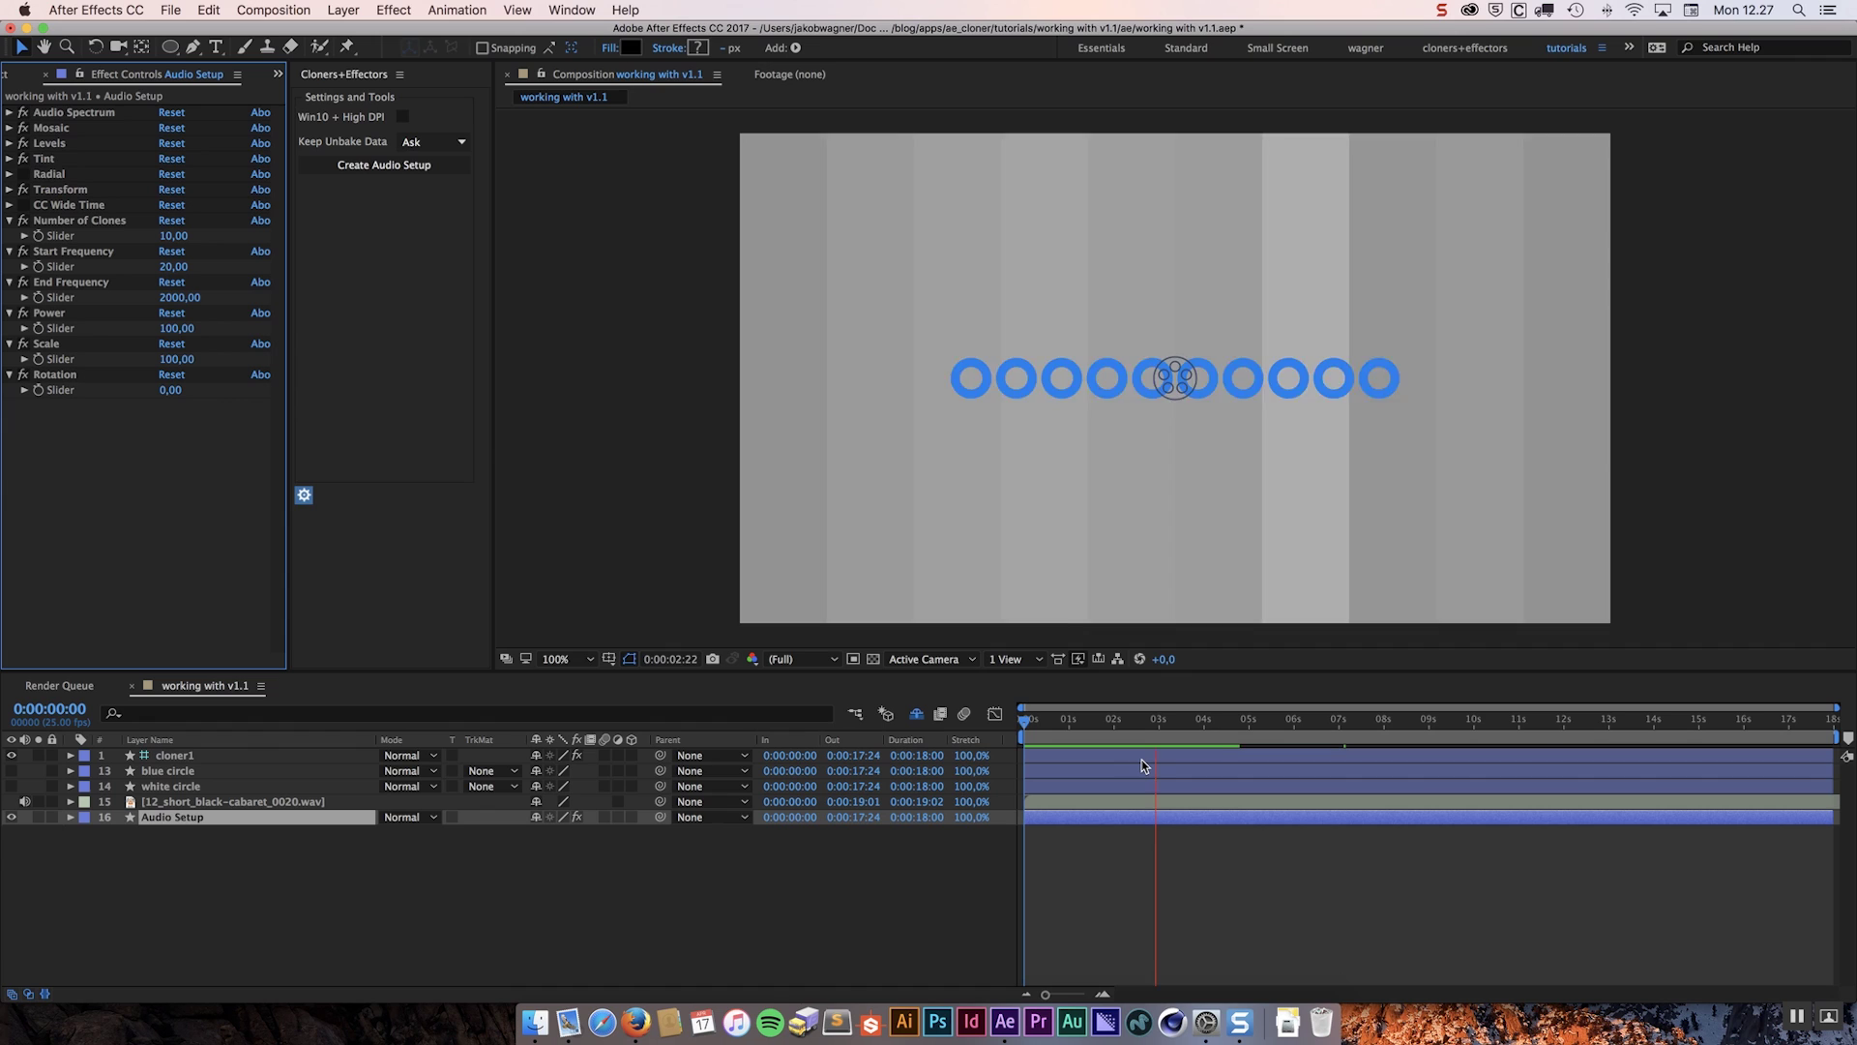
key("space")
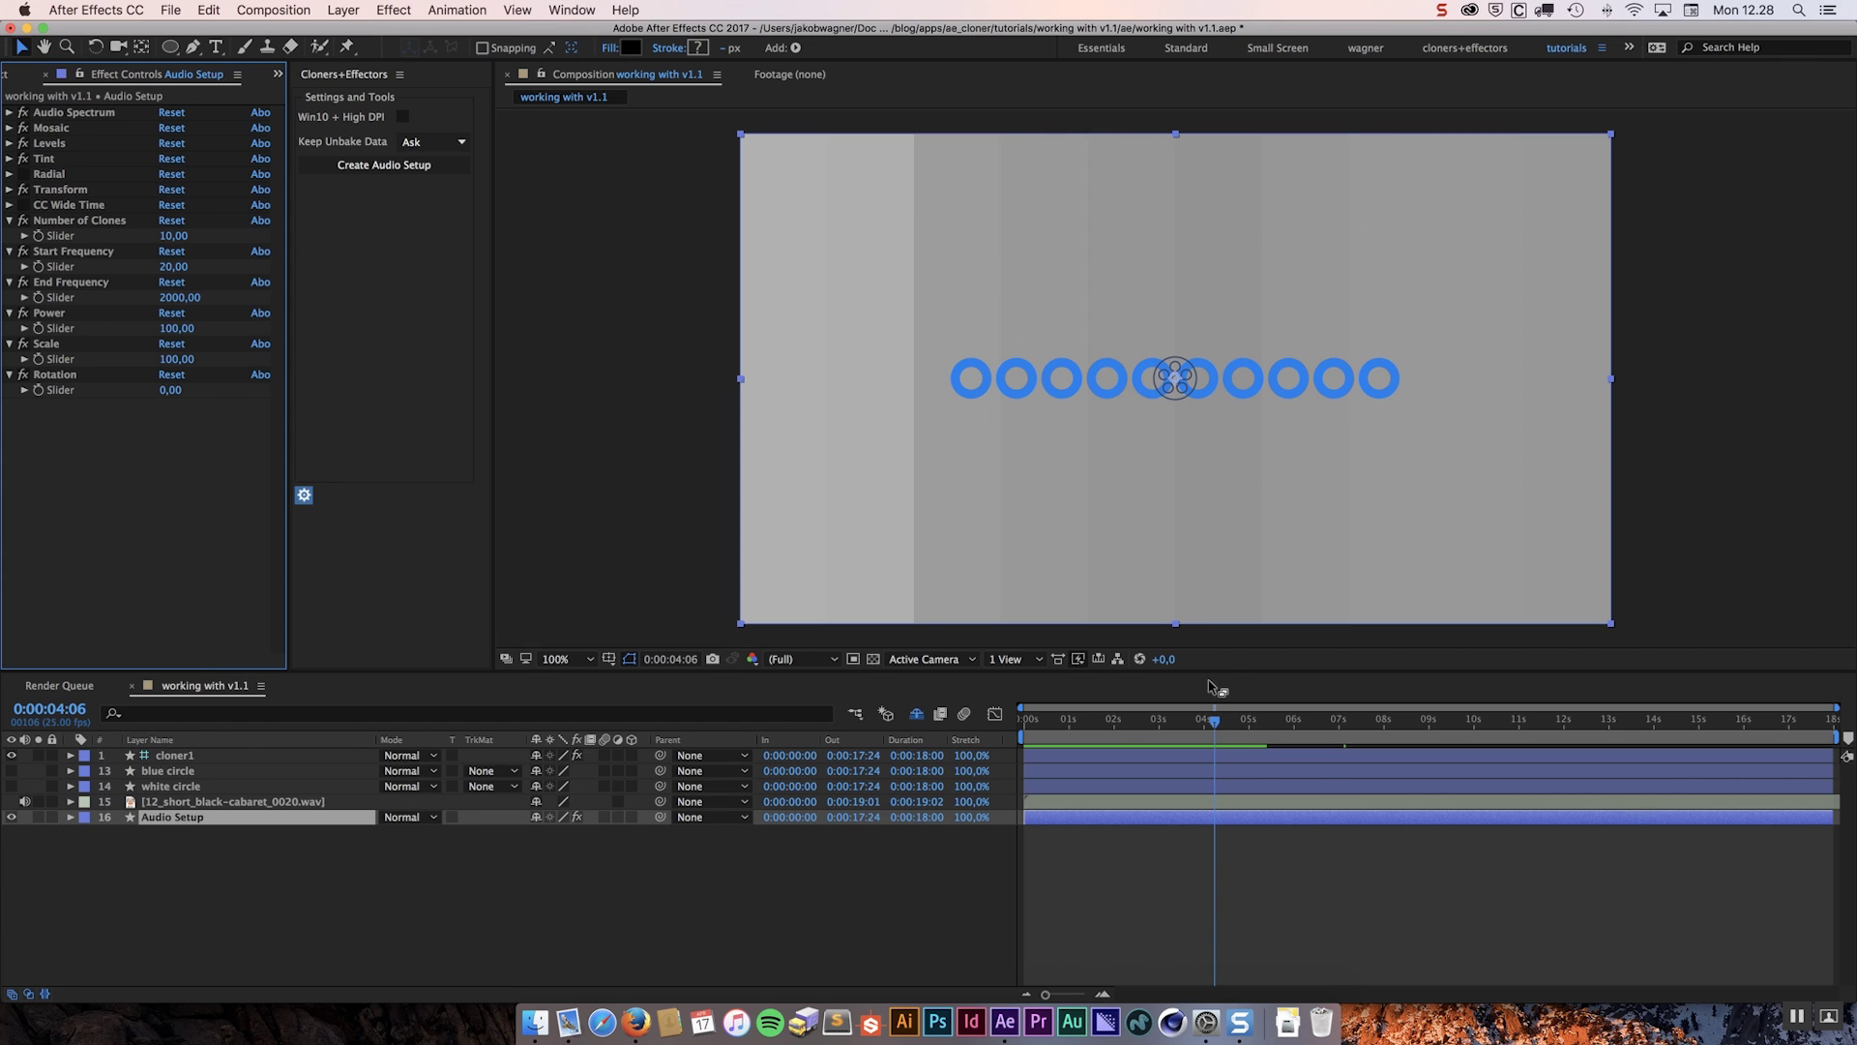
- Lower the Audio Setup Scale from 100 to 51, then select individual ring clones to inspect
left_click_drag(1215, 721, 1228, 733)
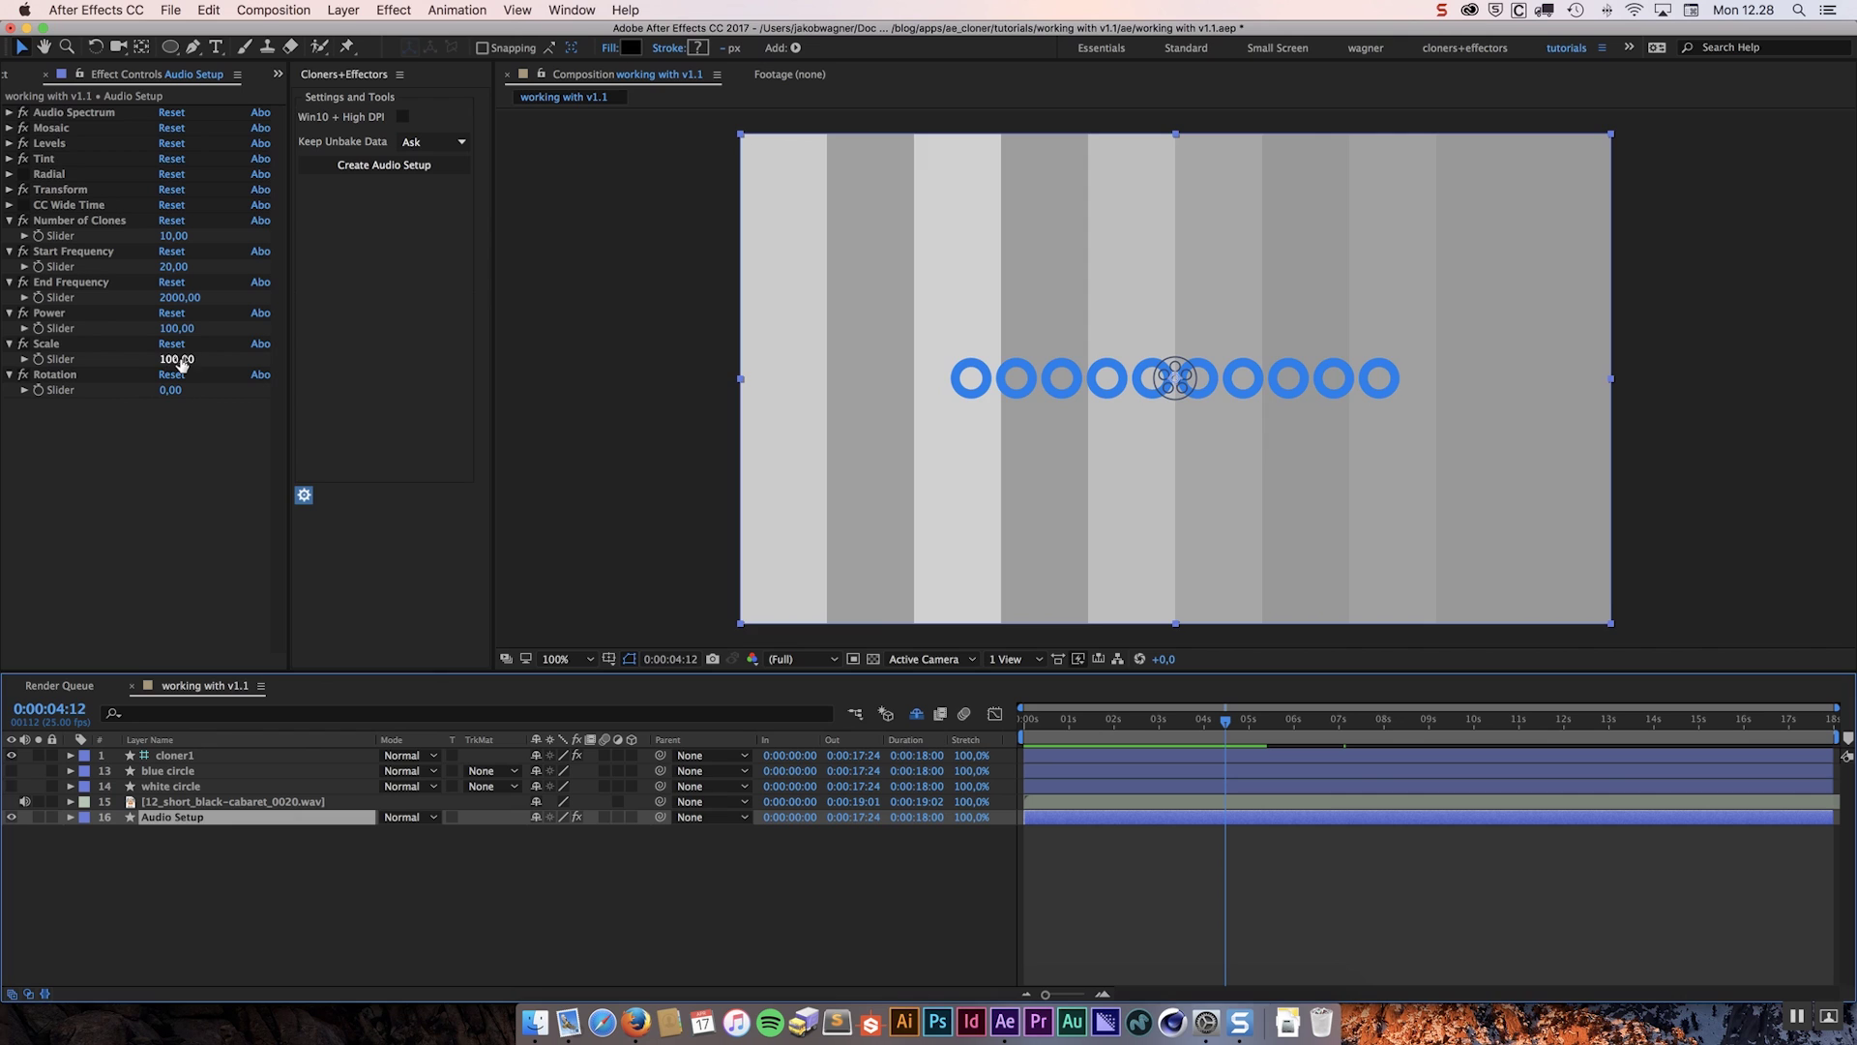
left_click_drag(166, 359, 141, 365)
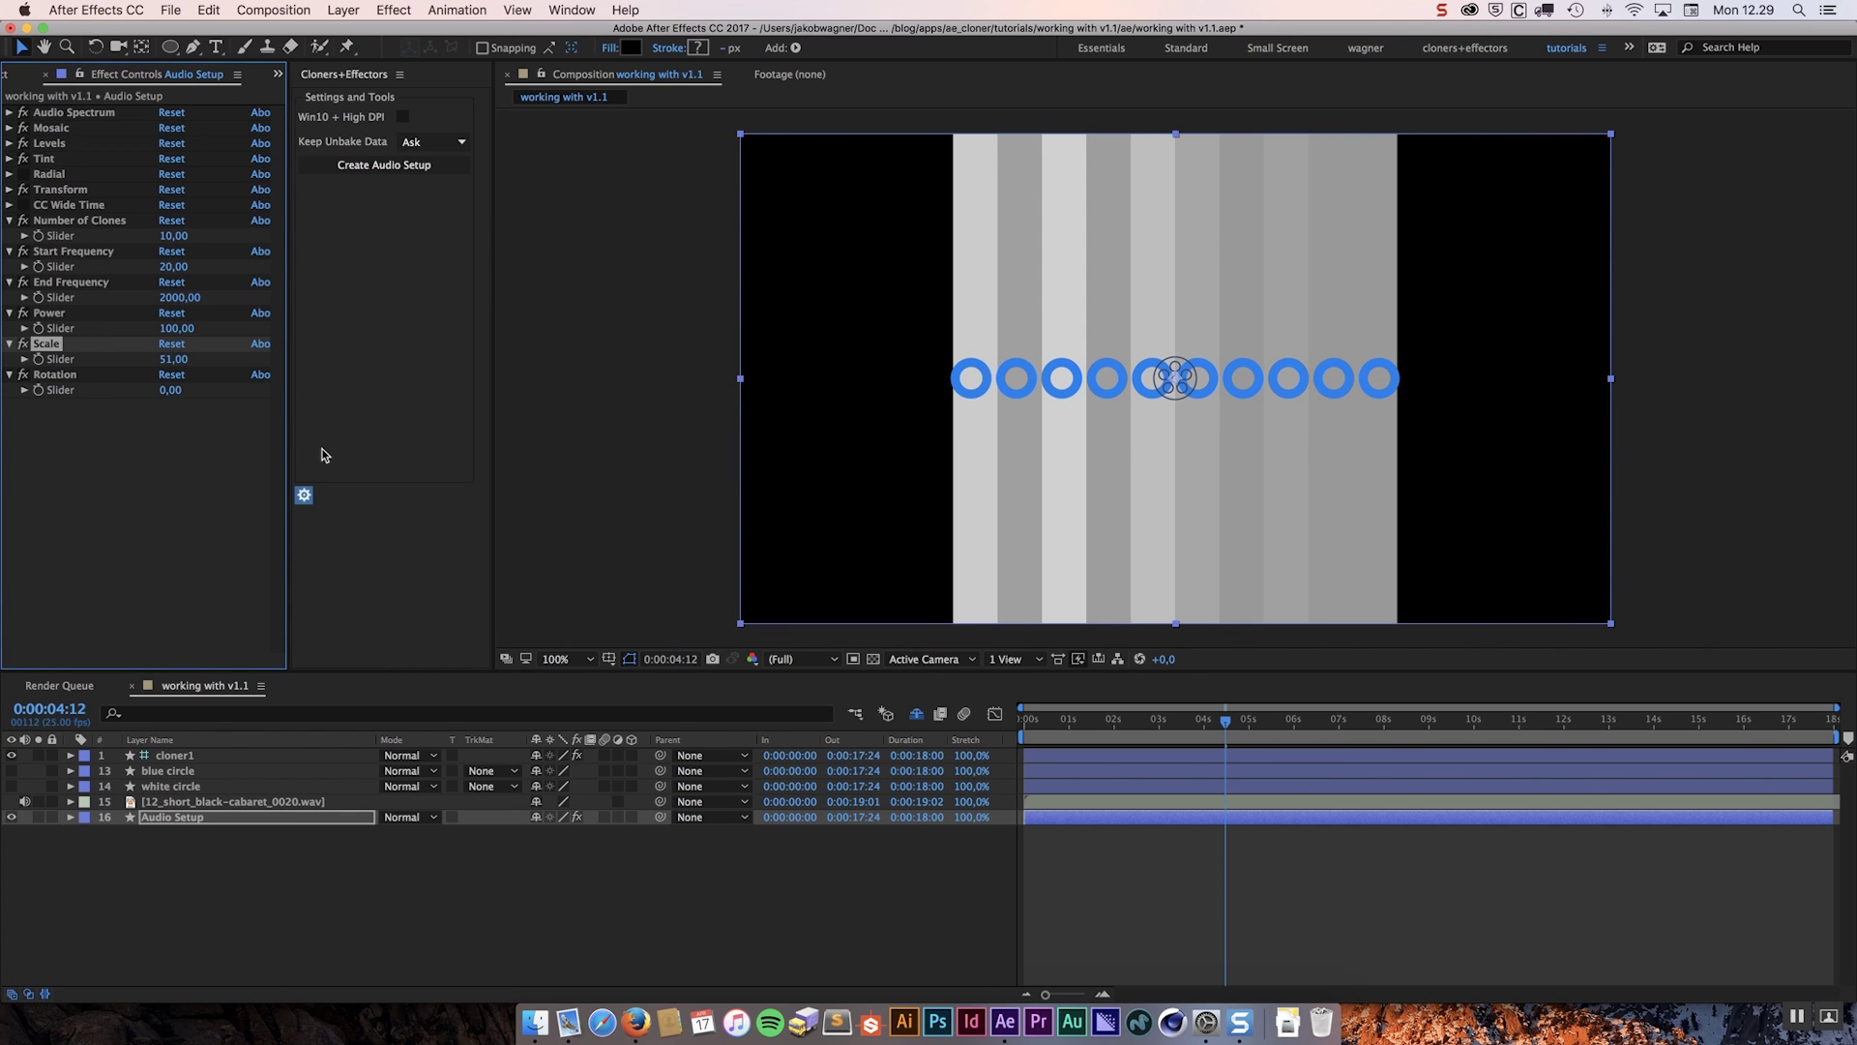
left_click(982, 389)
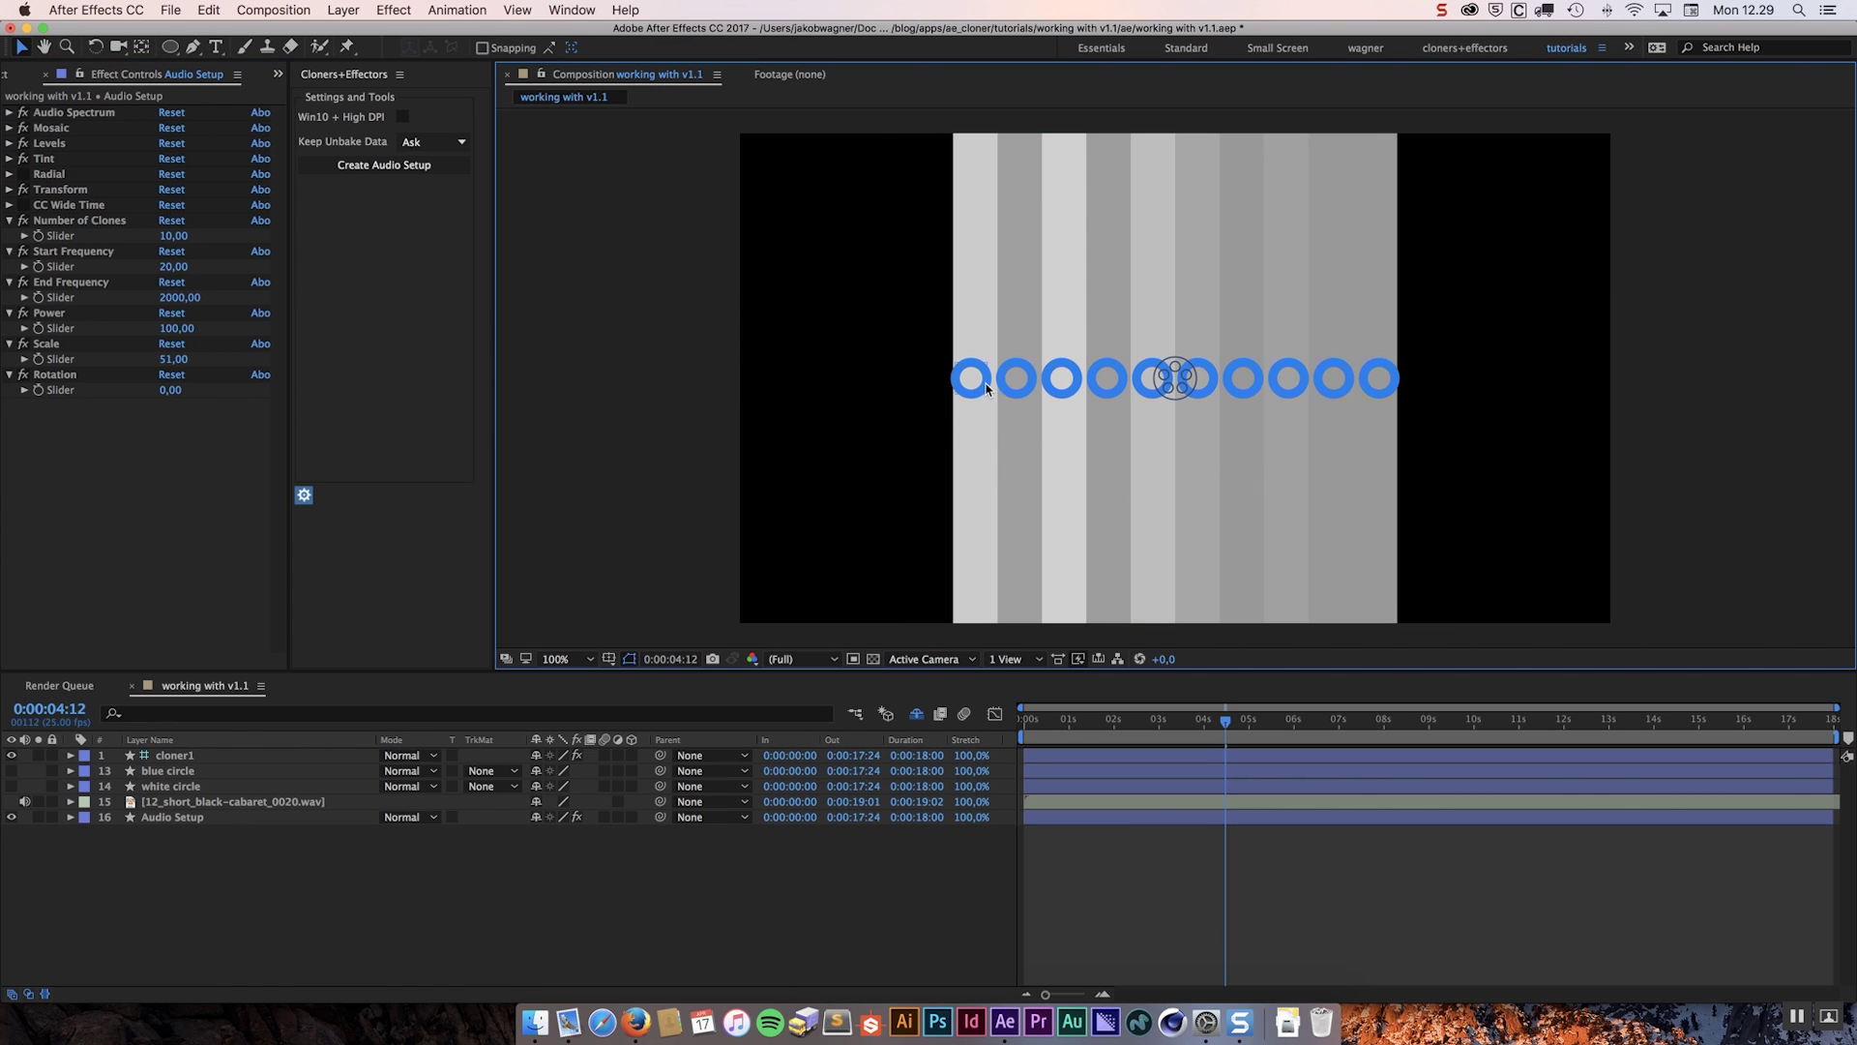
left_click(971, 380)
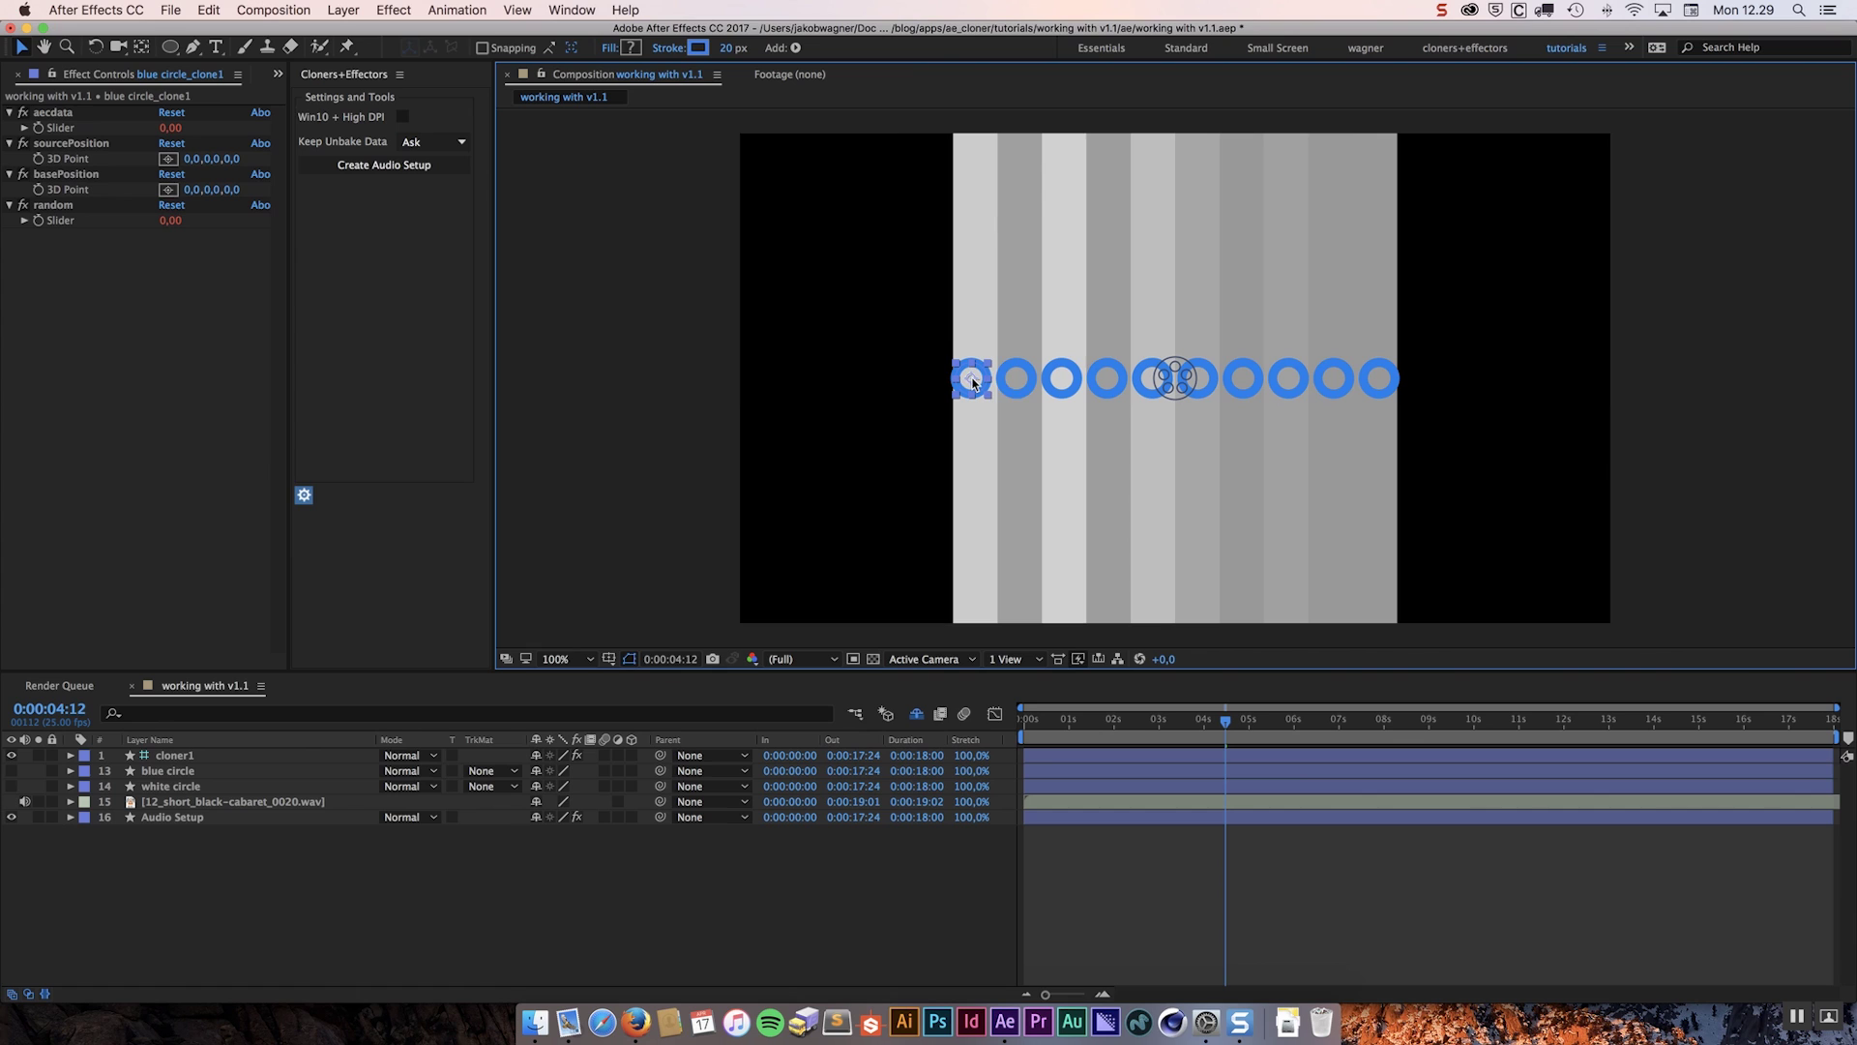
left_click(1062, 383)
- Add a Layer effector driving clone position, sourced from the 18. Audio Setup layer
left_click(630, 577)
left_click(304, 495)
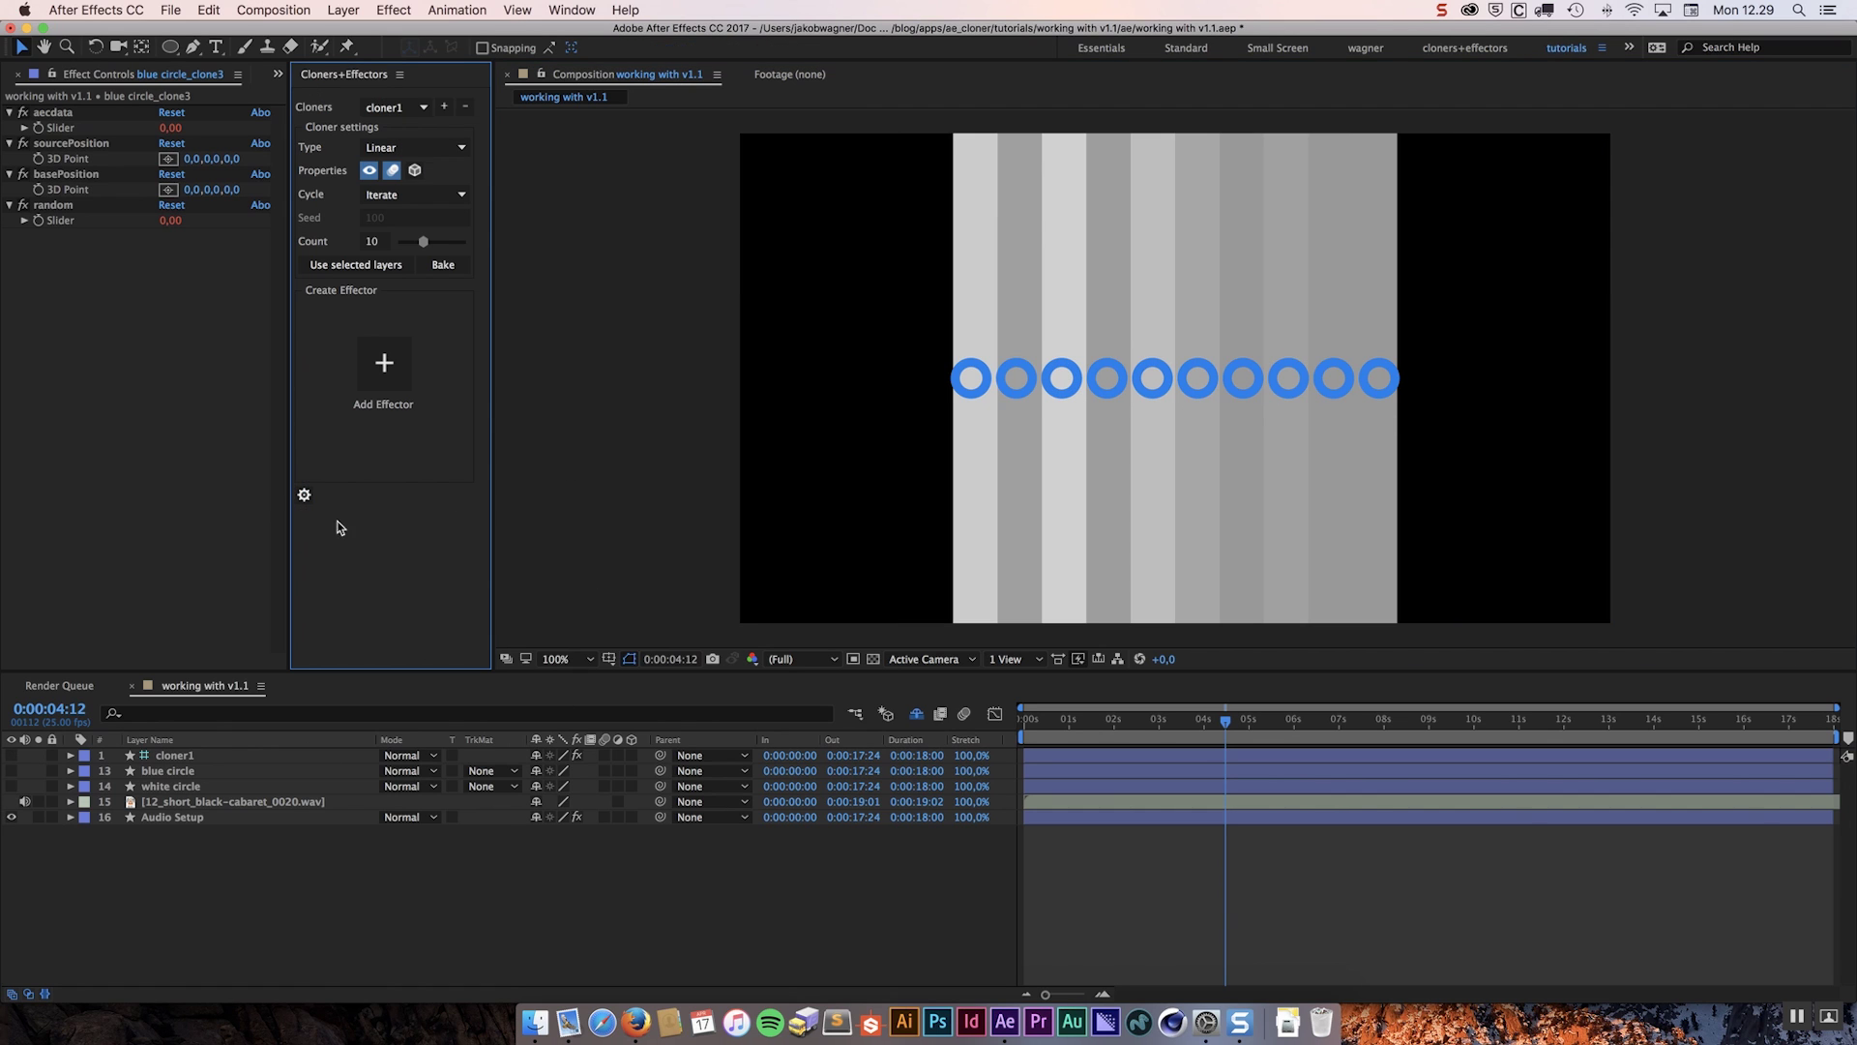
left_click(384, 365)
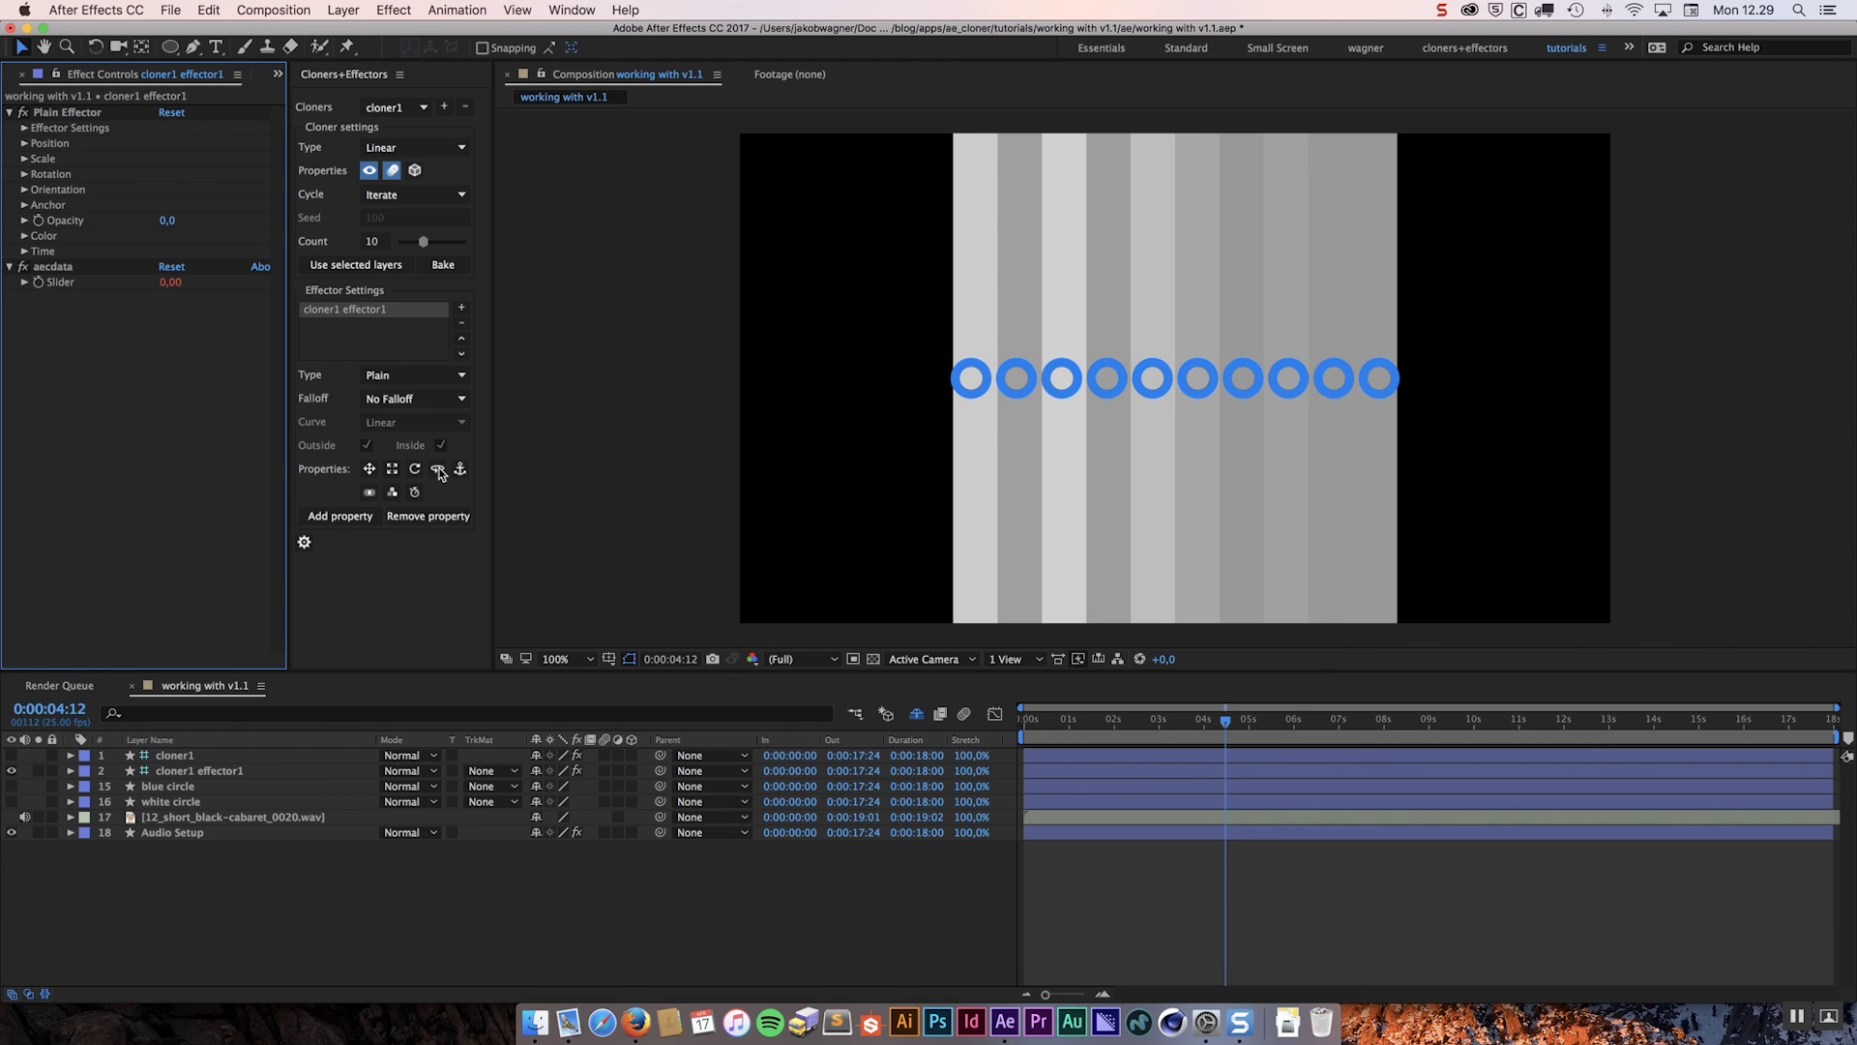
left_click(423, 375)
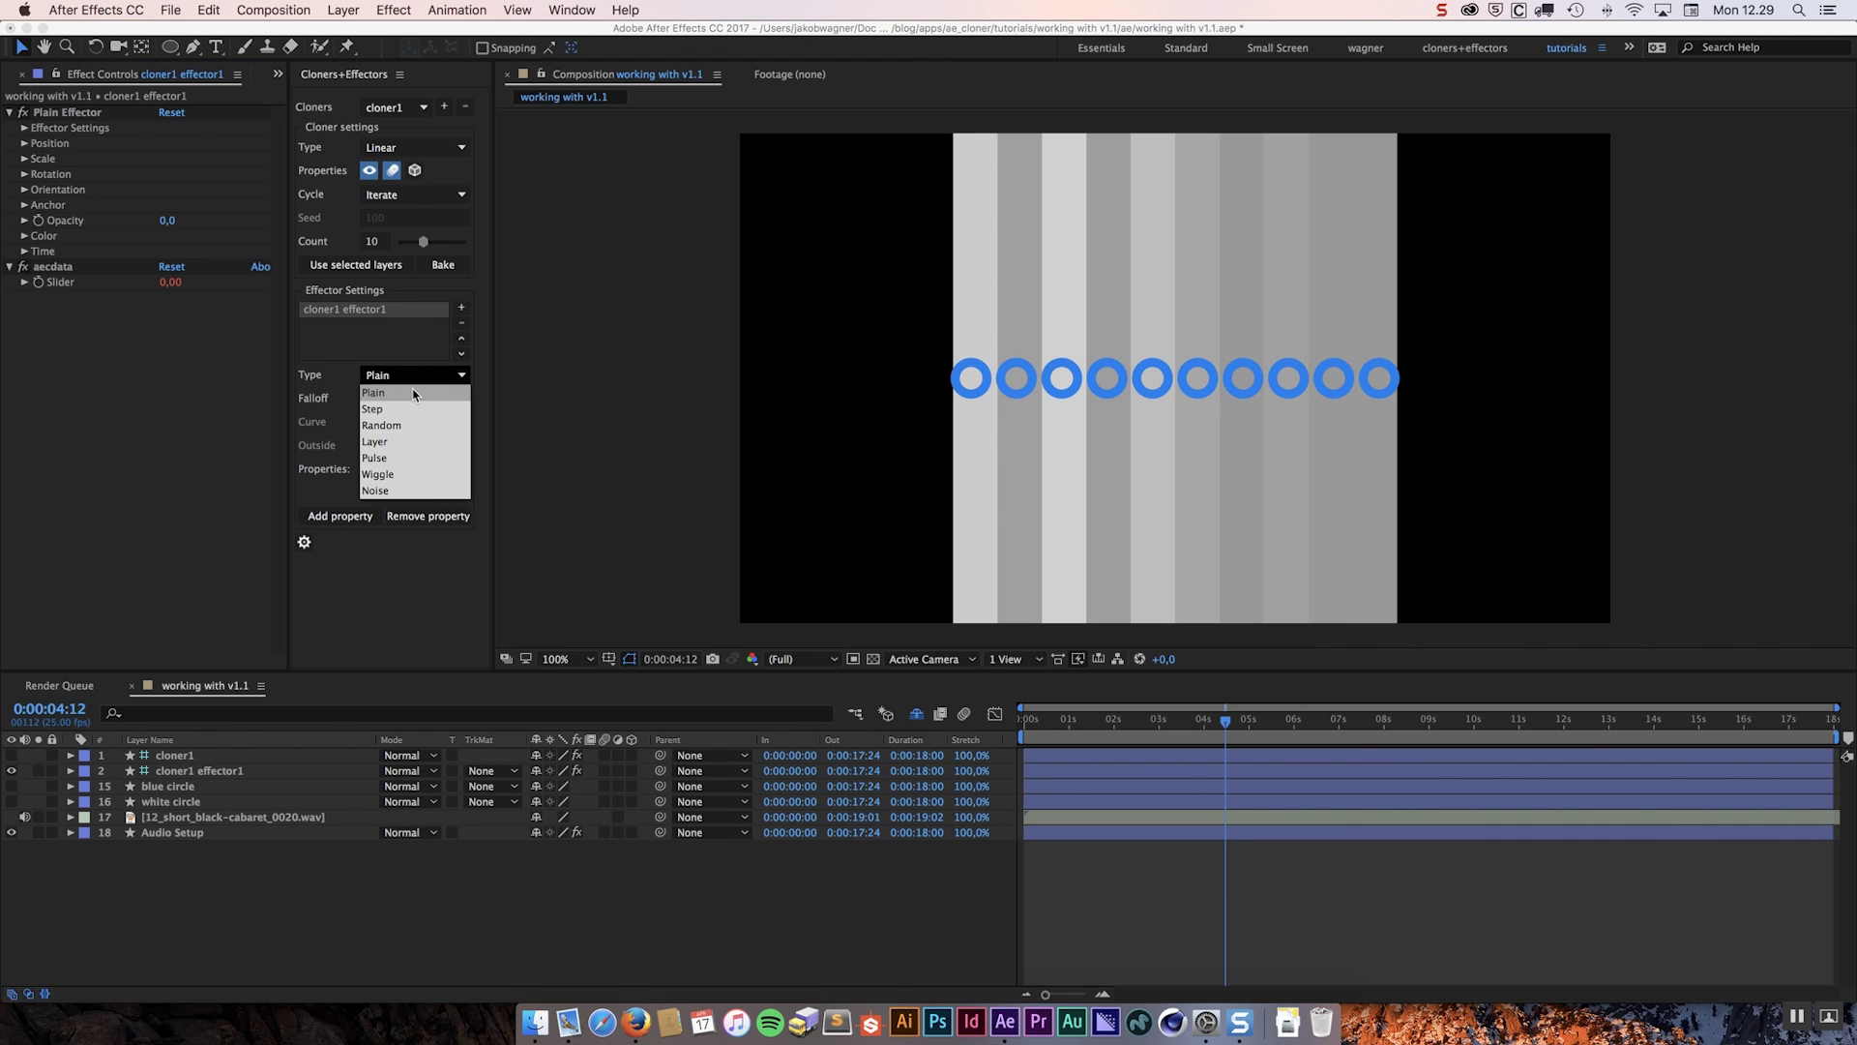
left_click(399, 444)
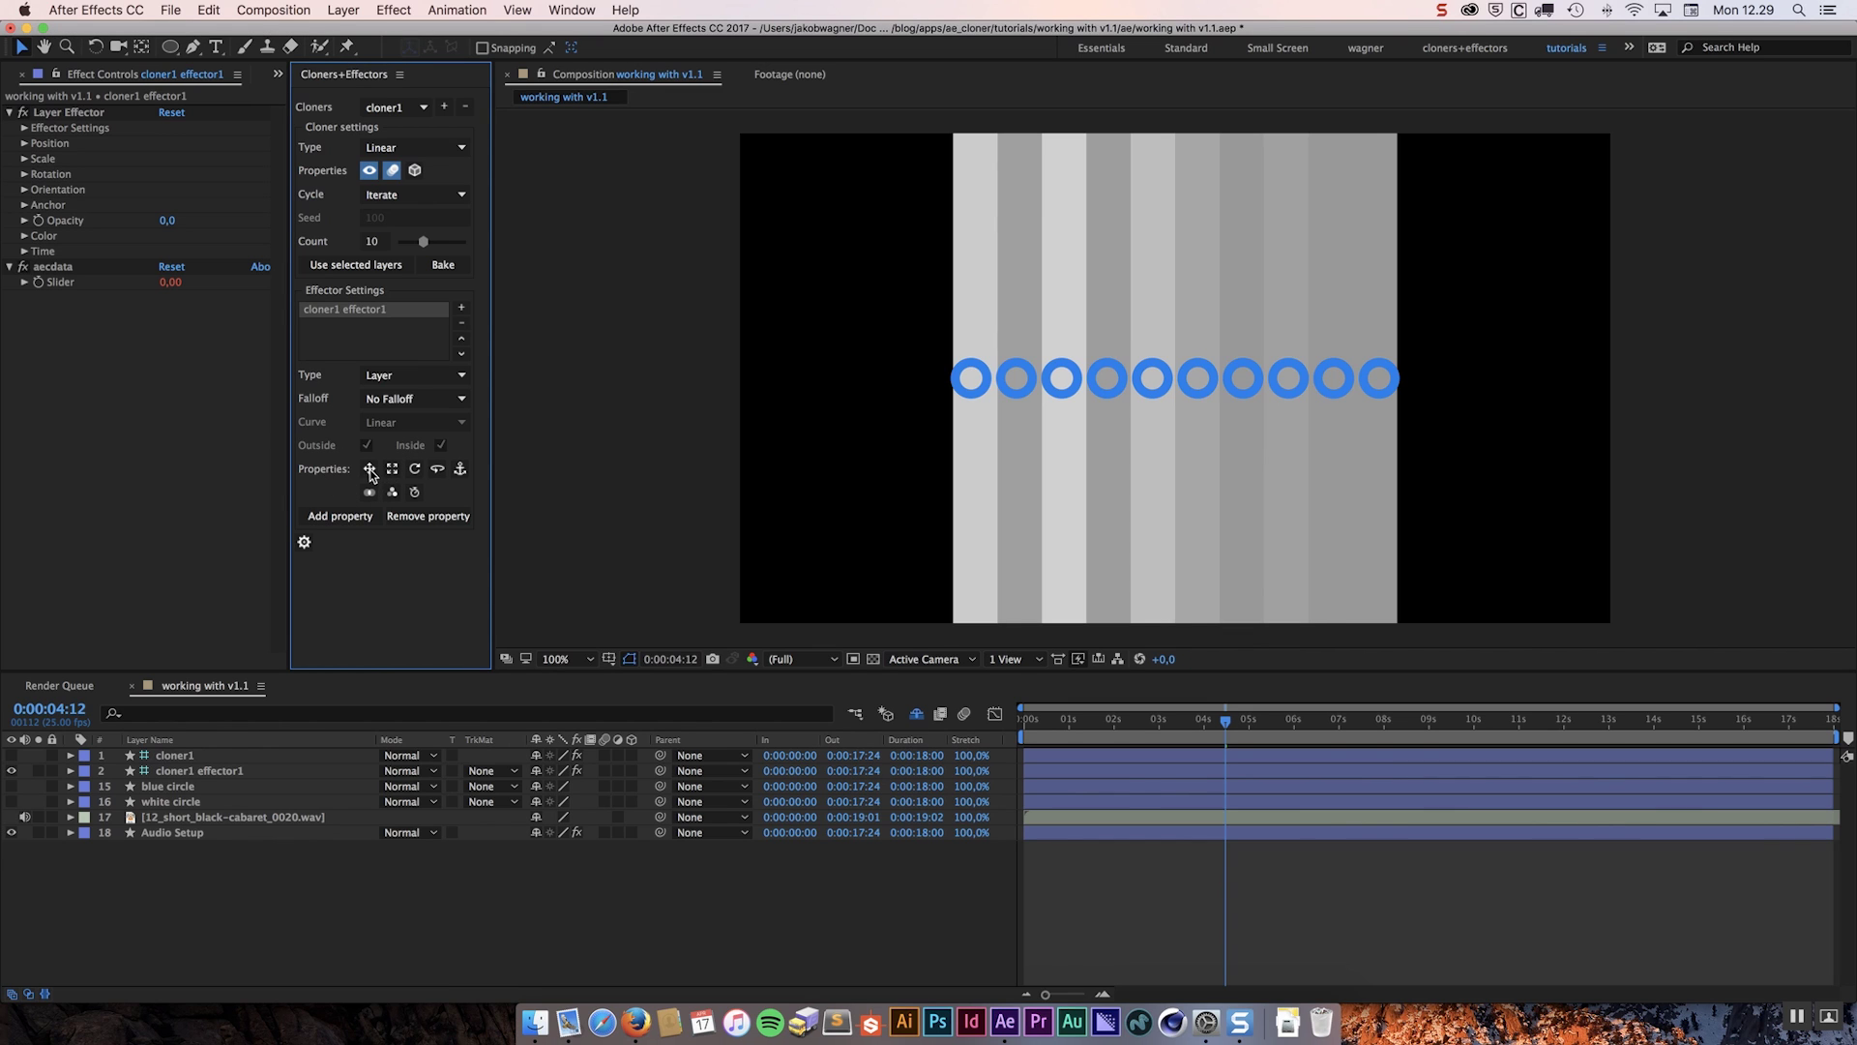
left_click(370, 470)
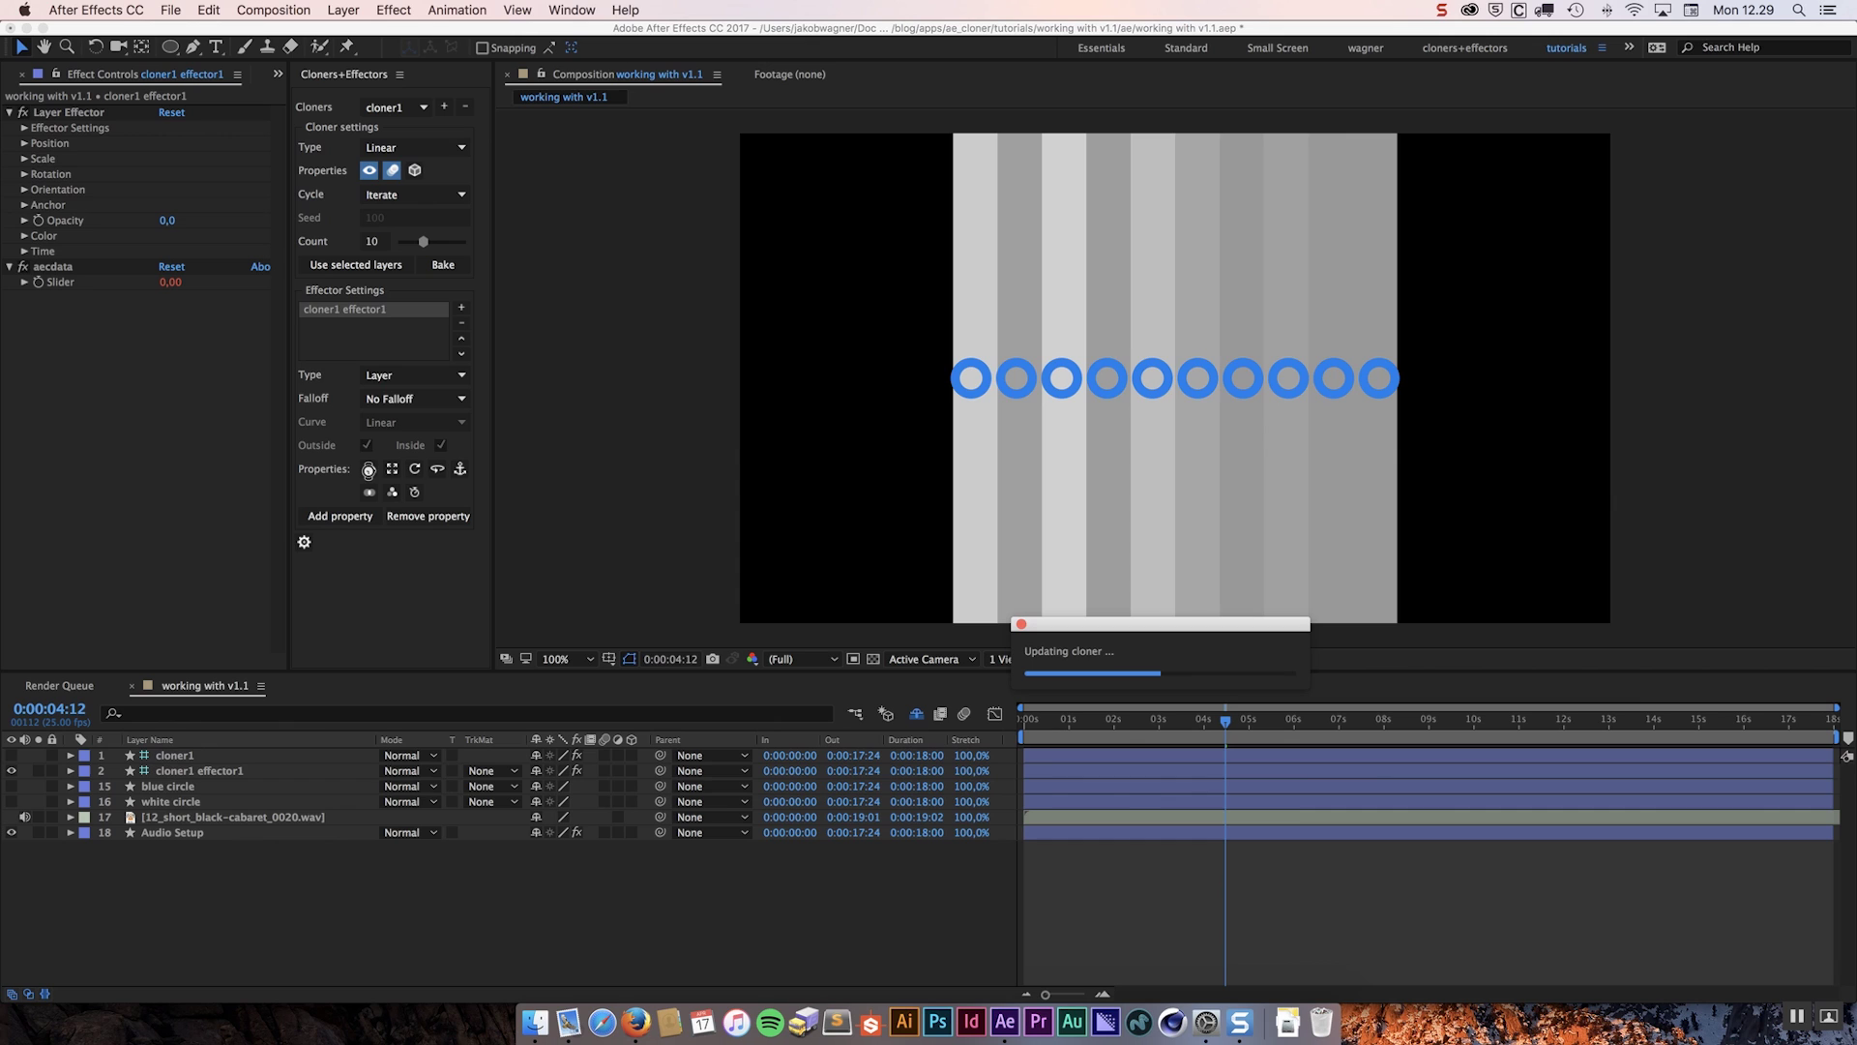
left_click(24, 129)
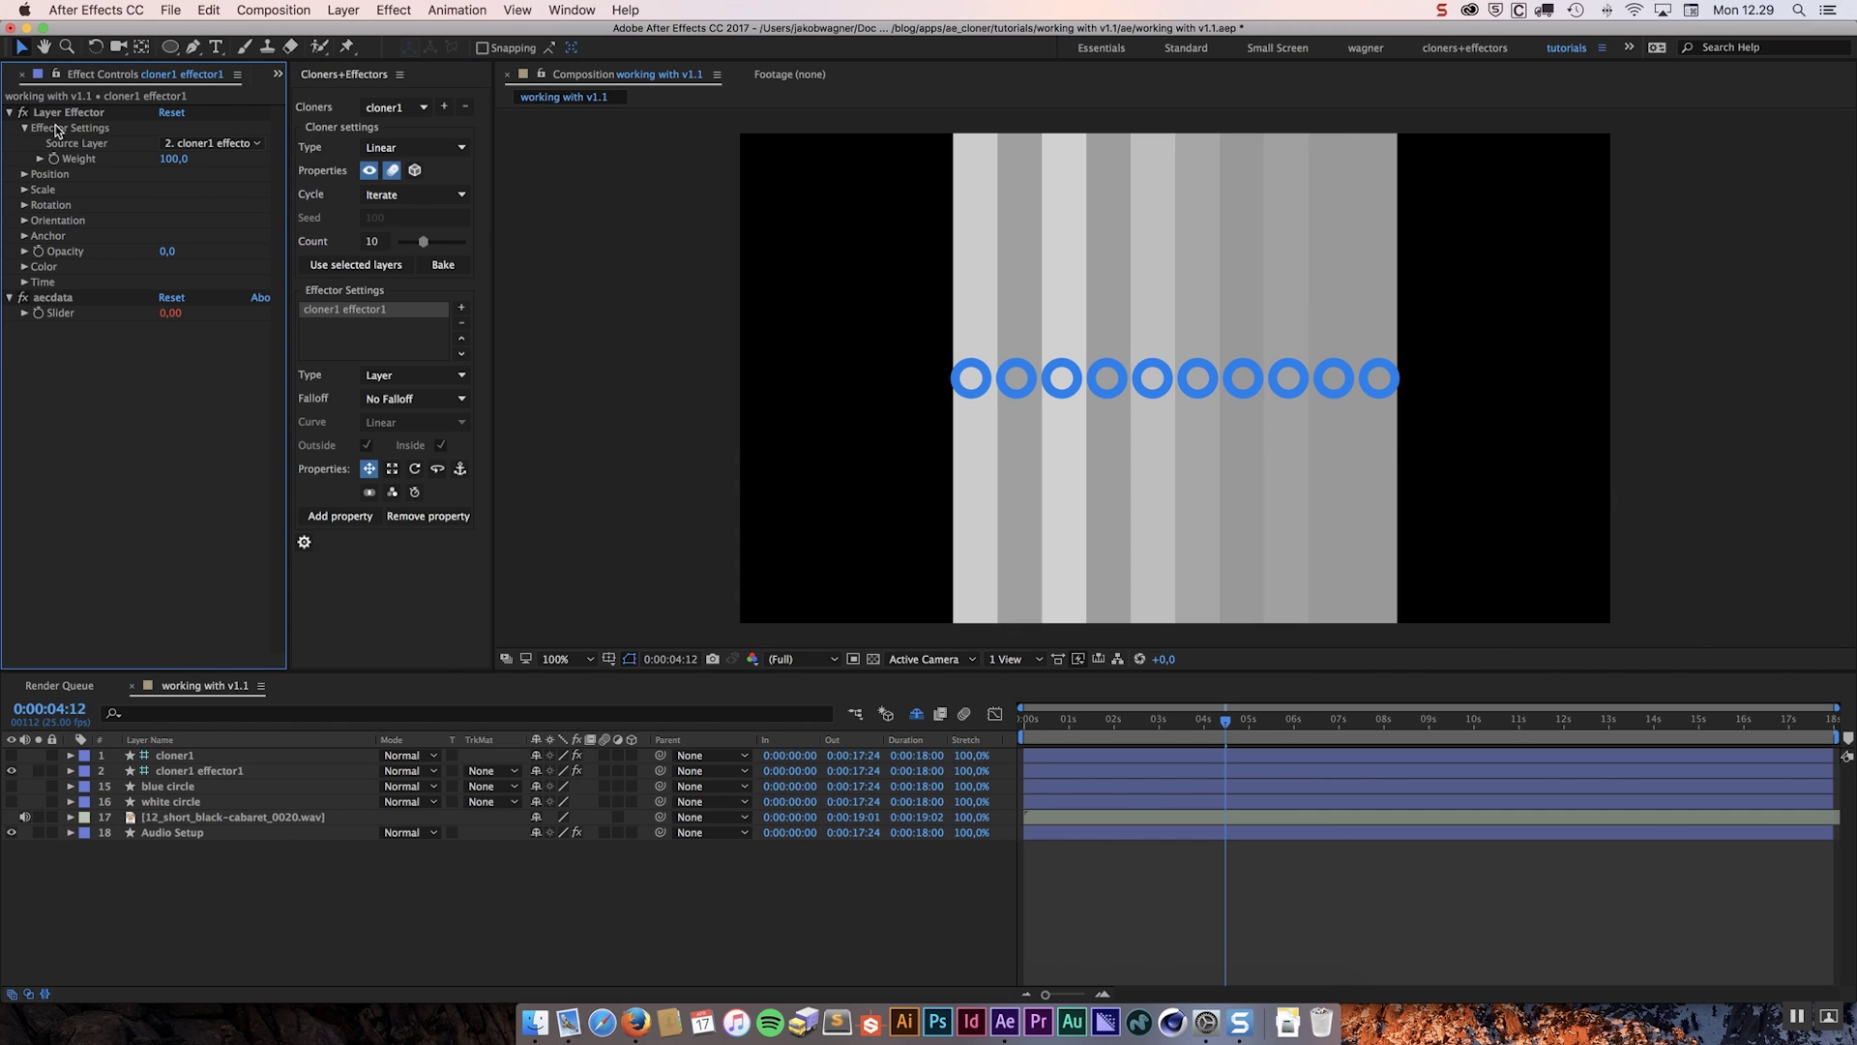
left_click(250, 145)
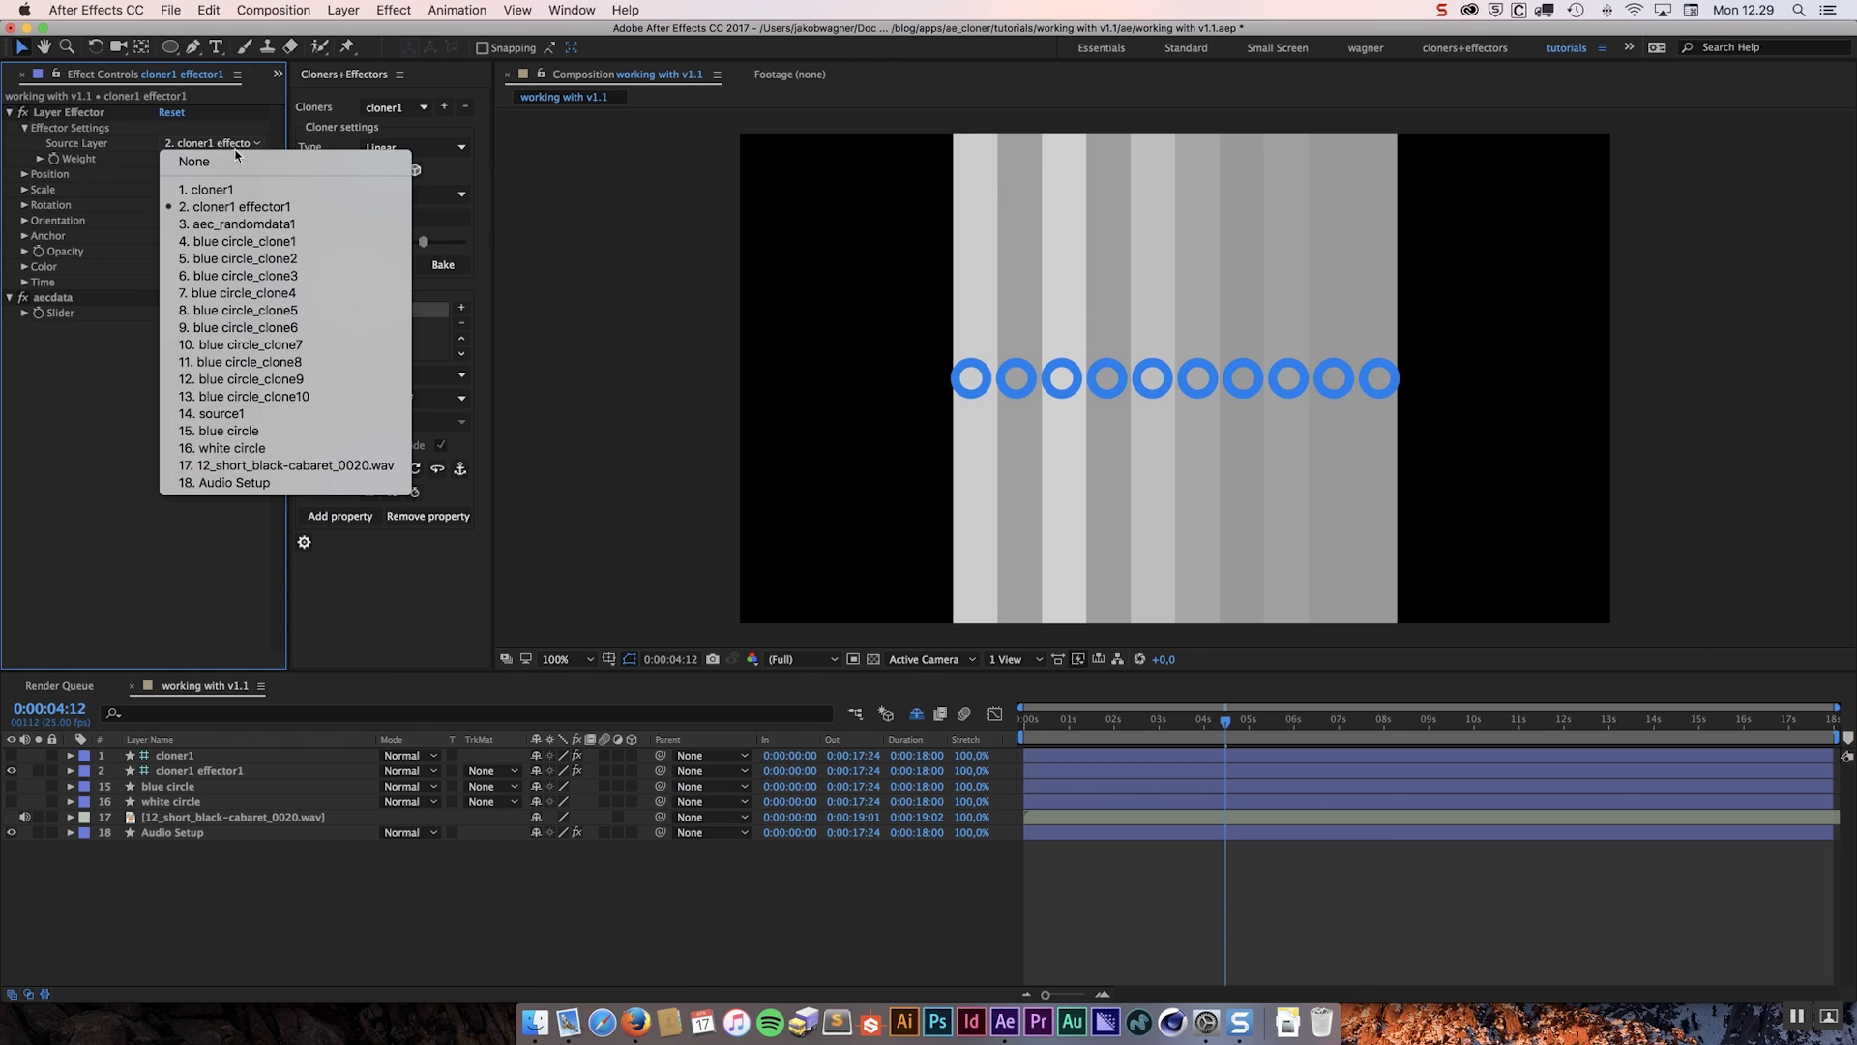
left_click(262, 485)
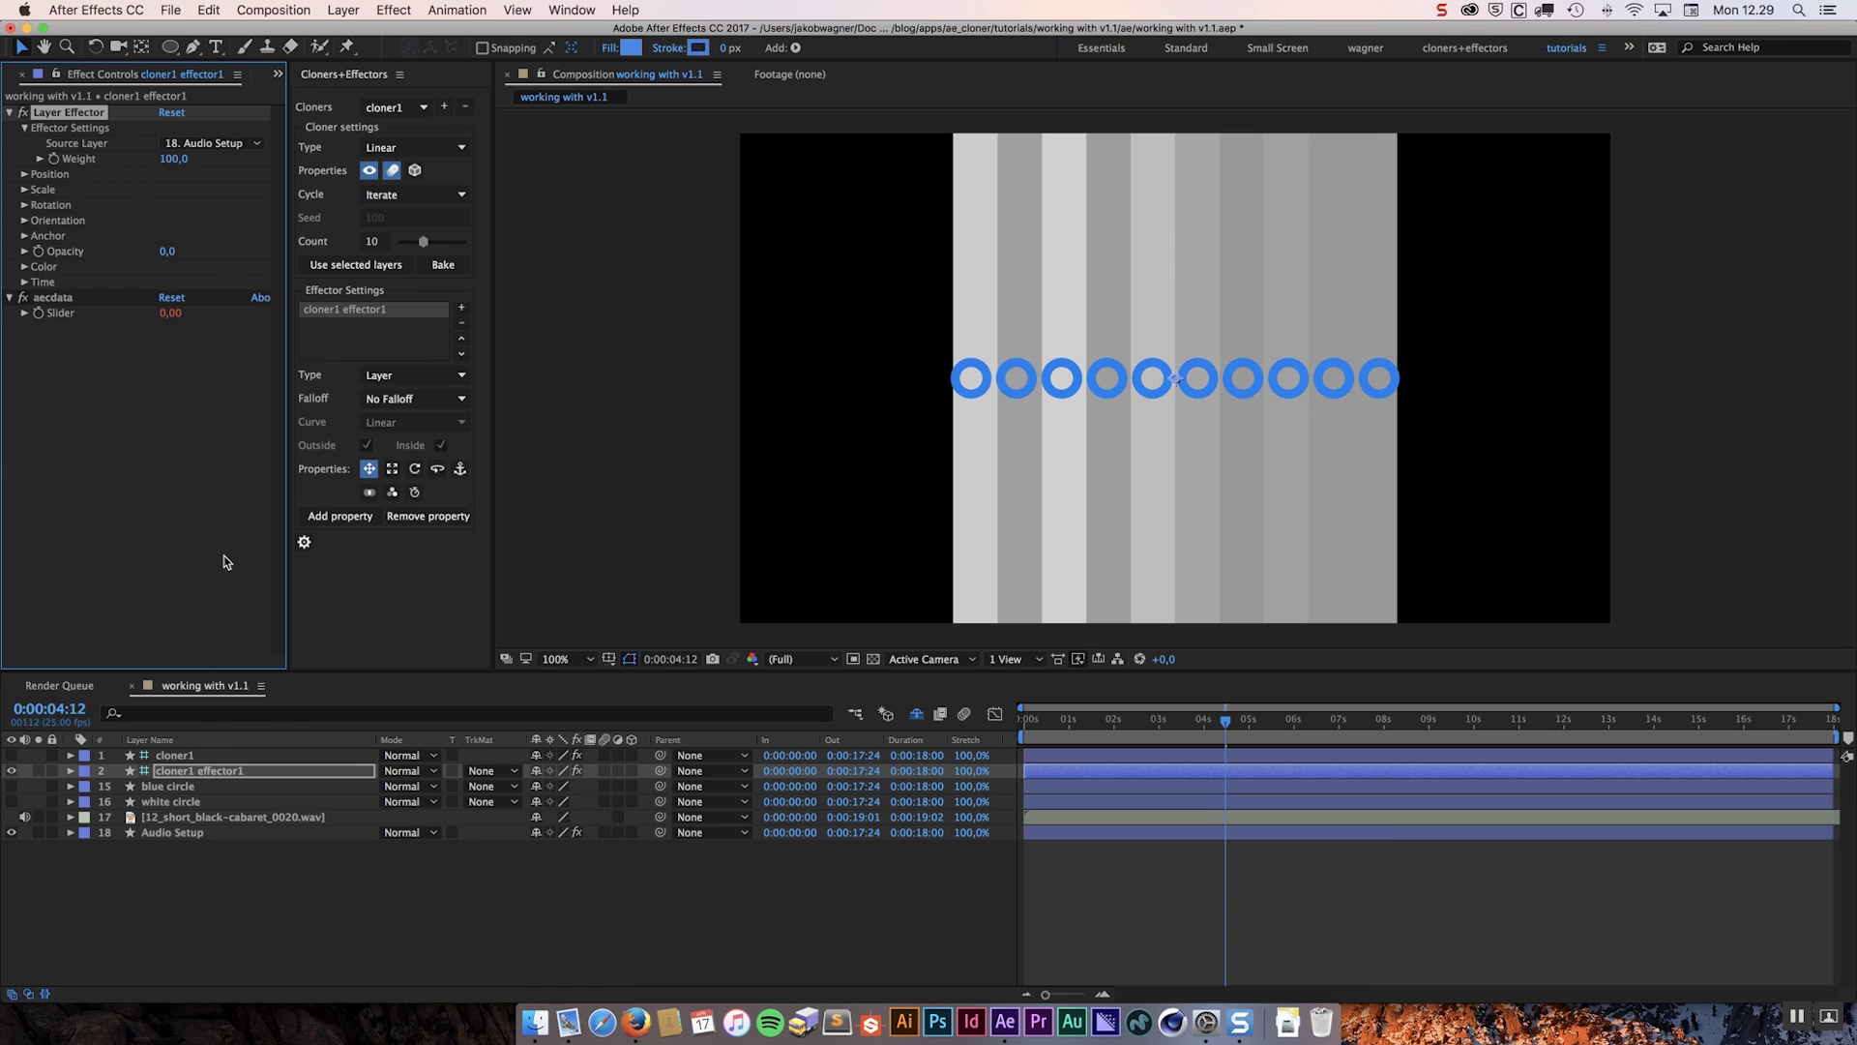
- Set the effector's Position Y offset to -800 and return to the first frame
left_click(25, 175)
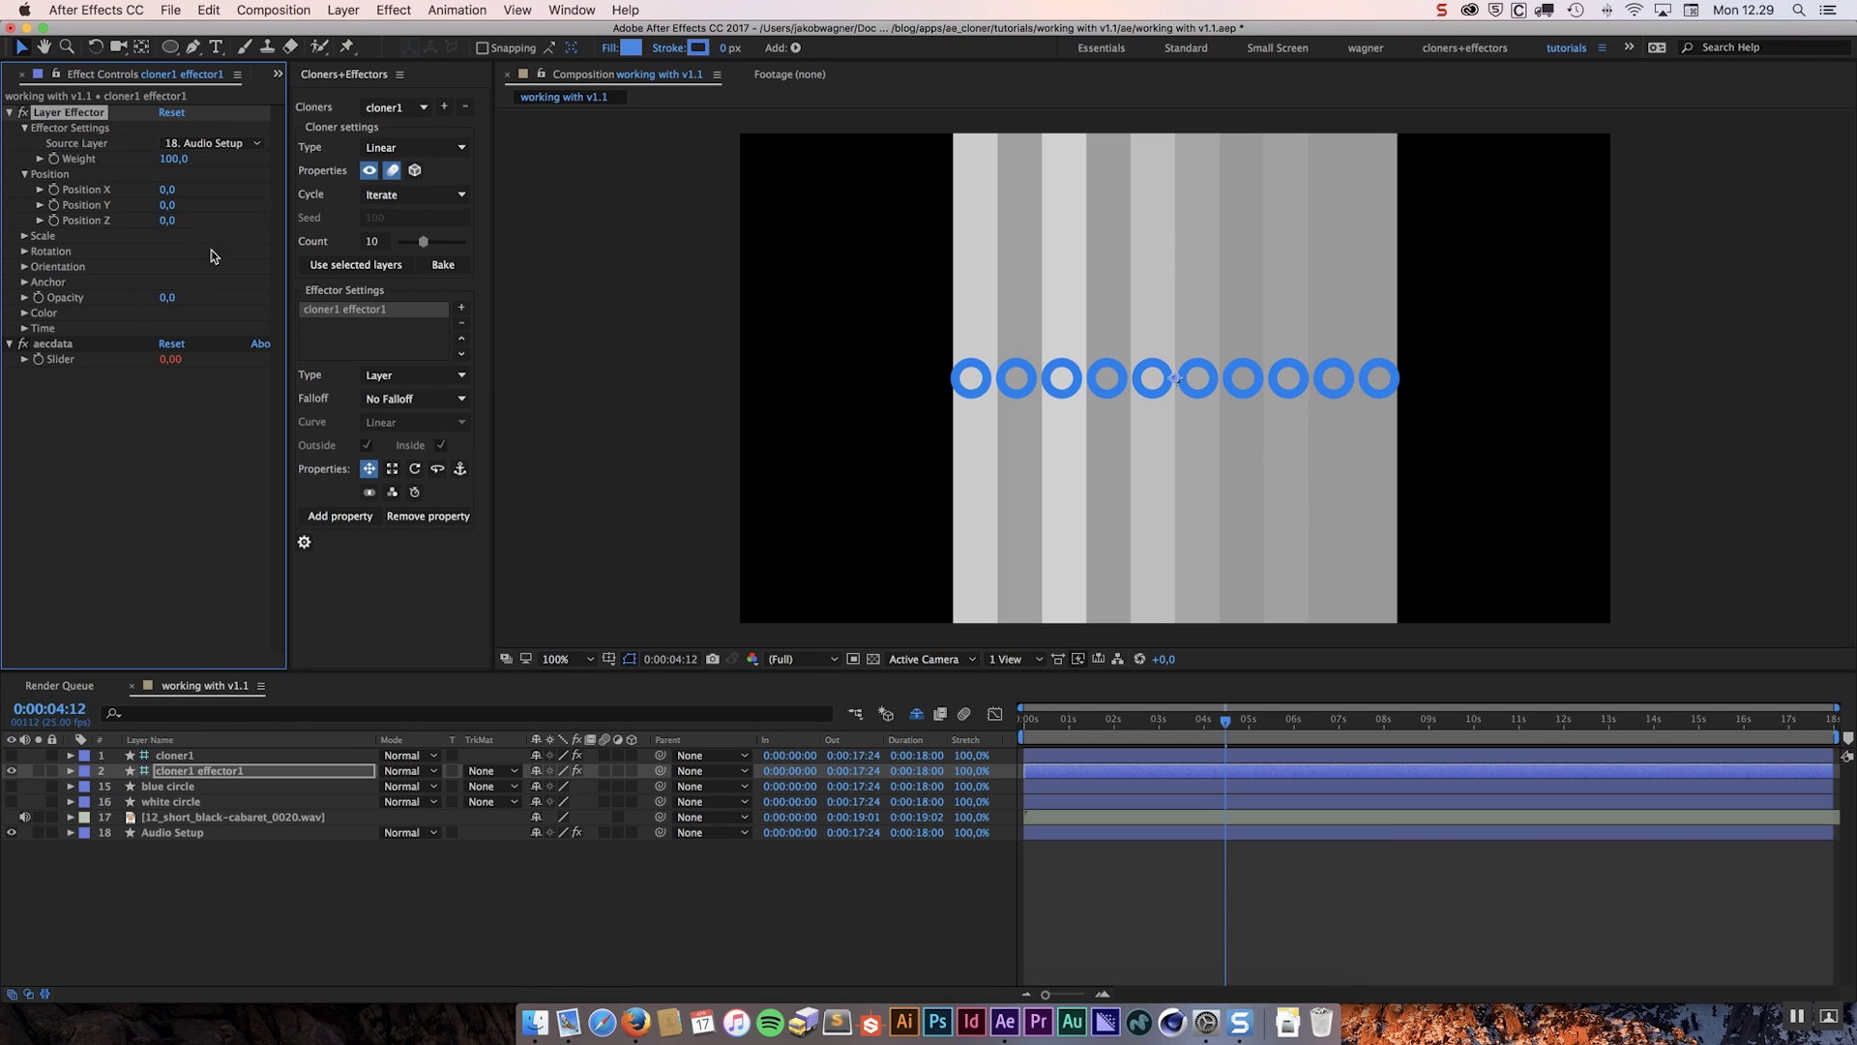
left_click_drag(166, 217, 121, 217)
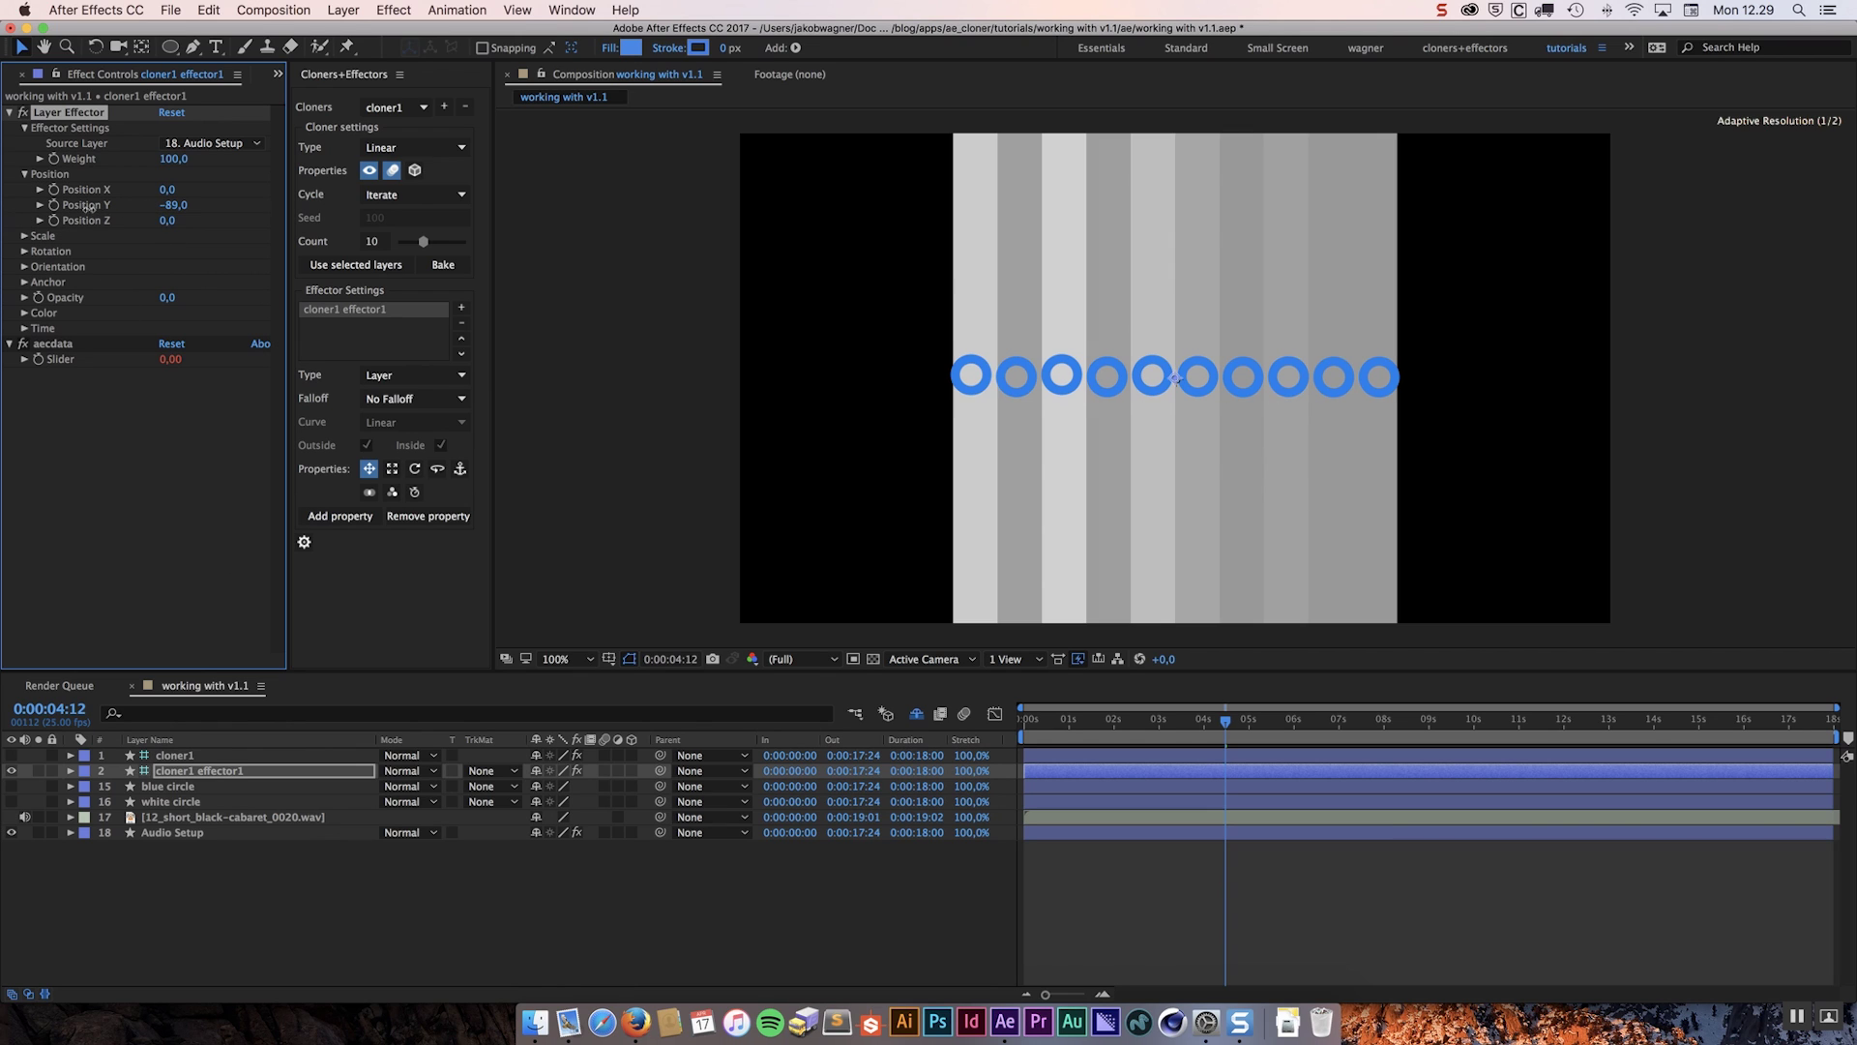
left_click(176, 206)
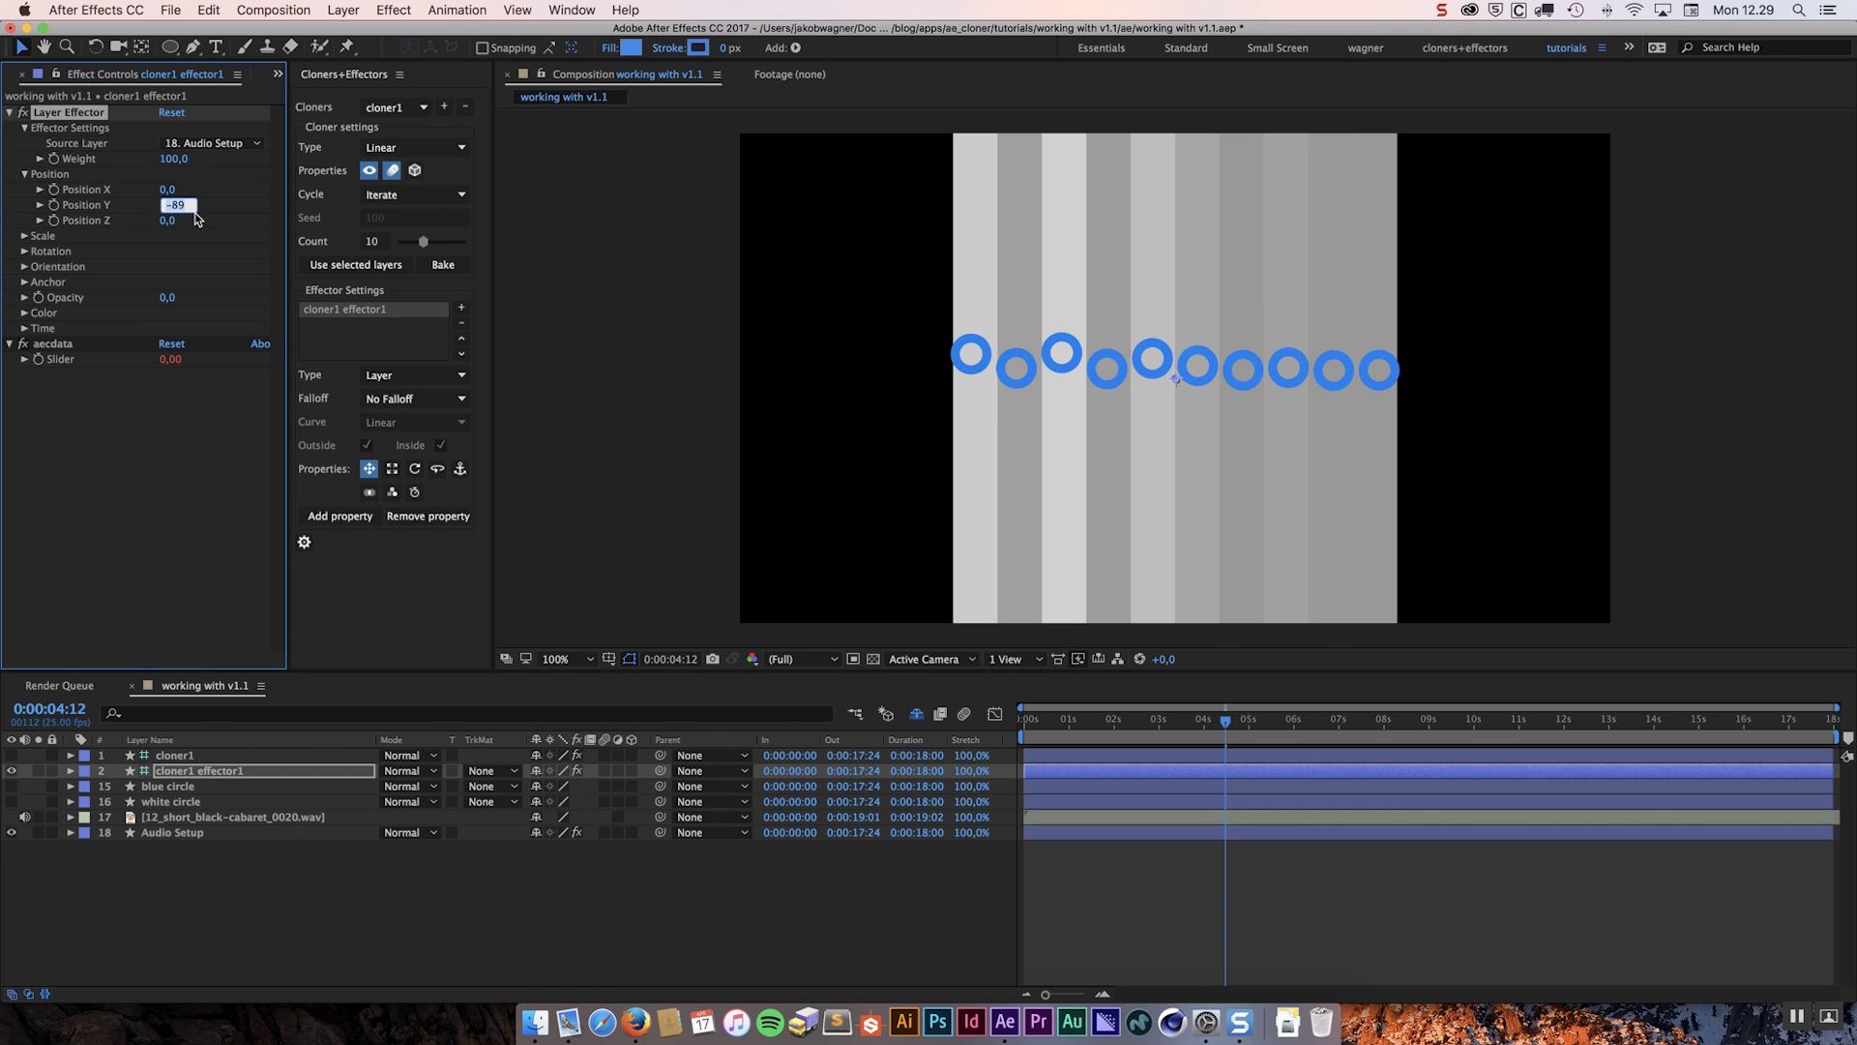
type("-")
key("Return")
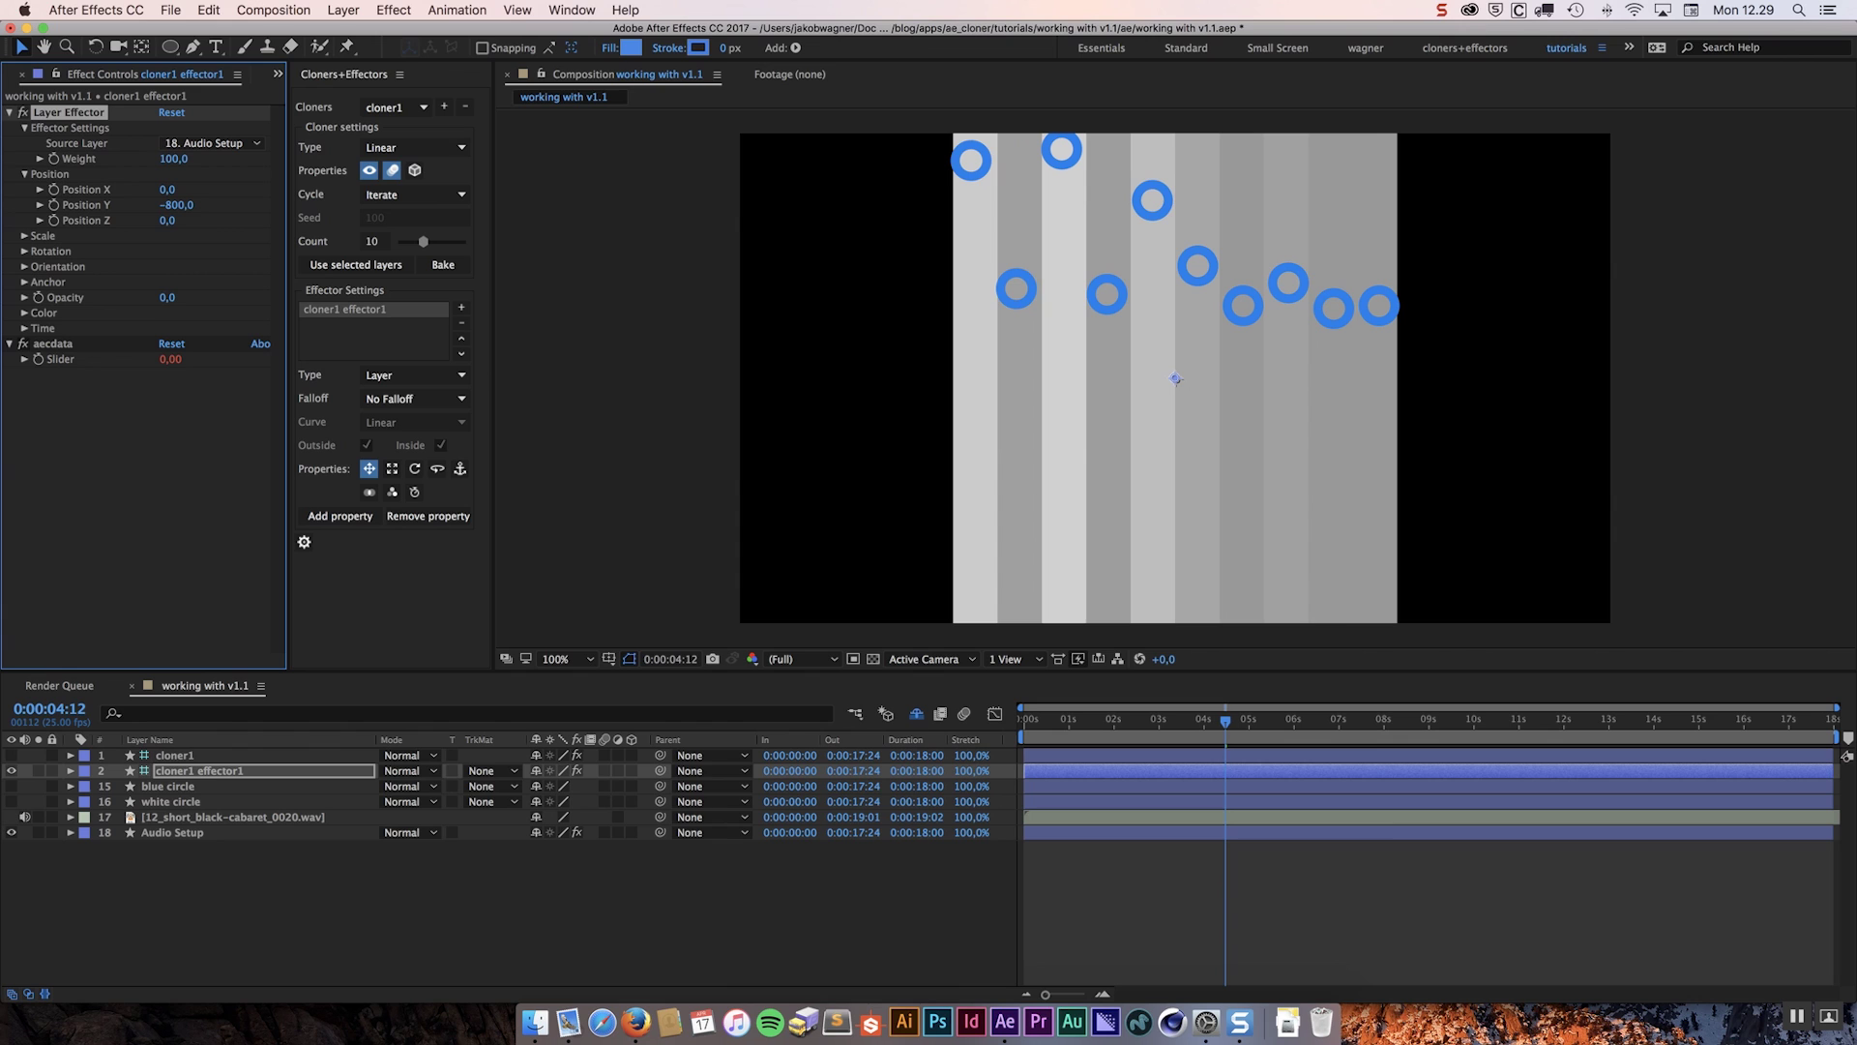
key("Home")
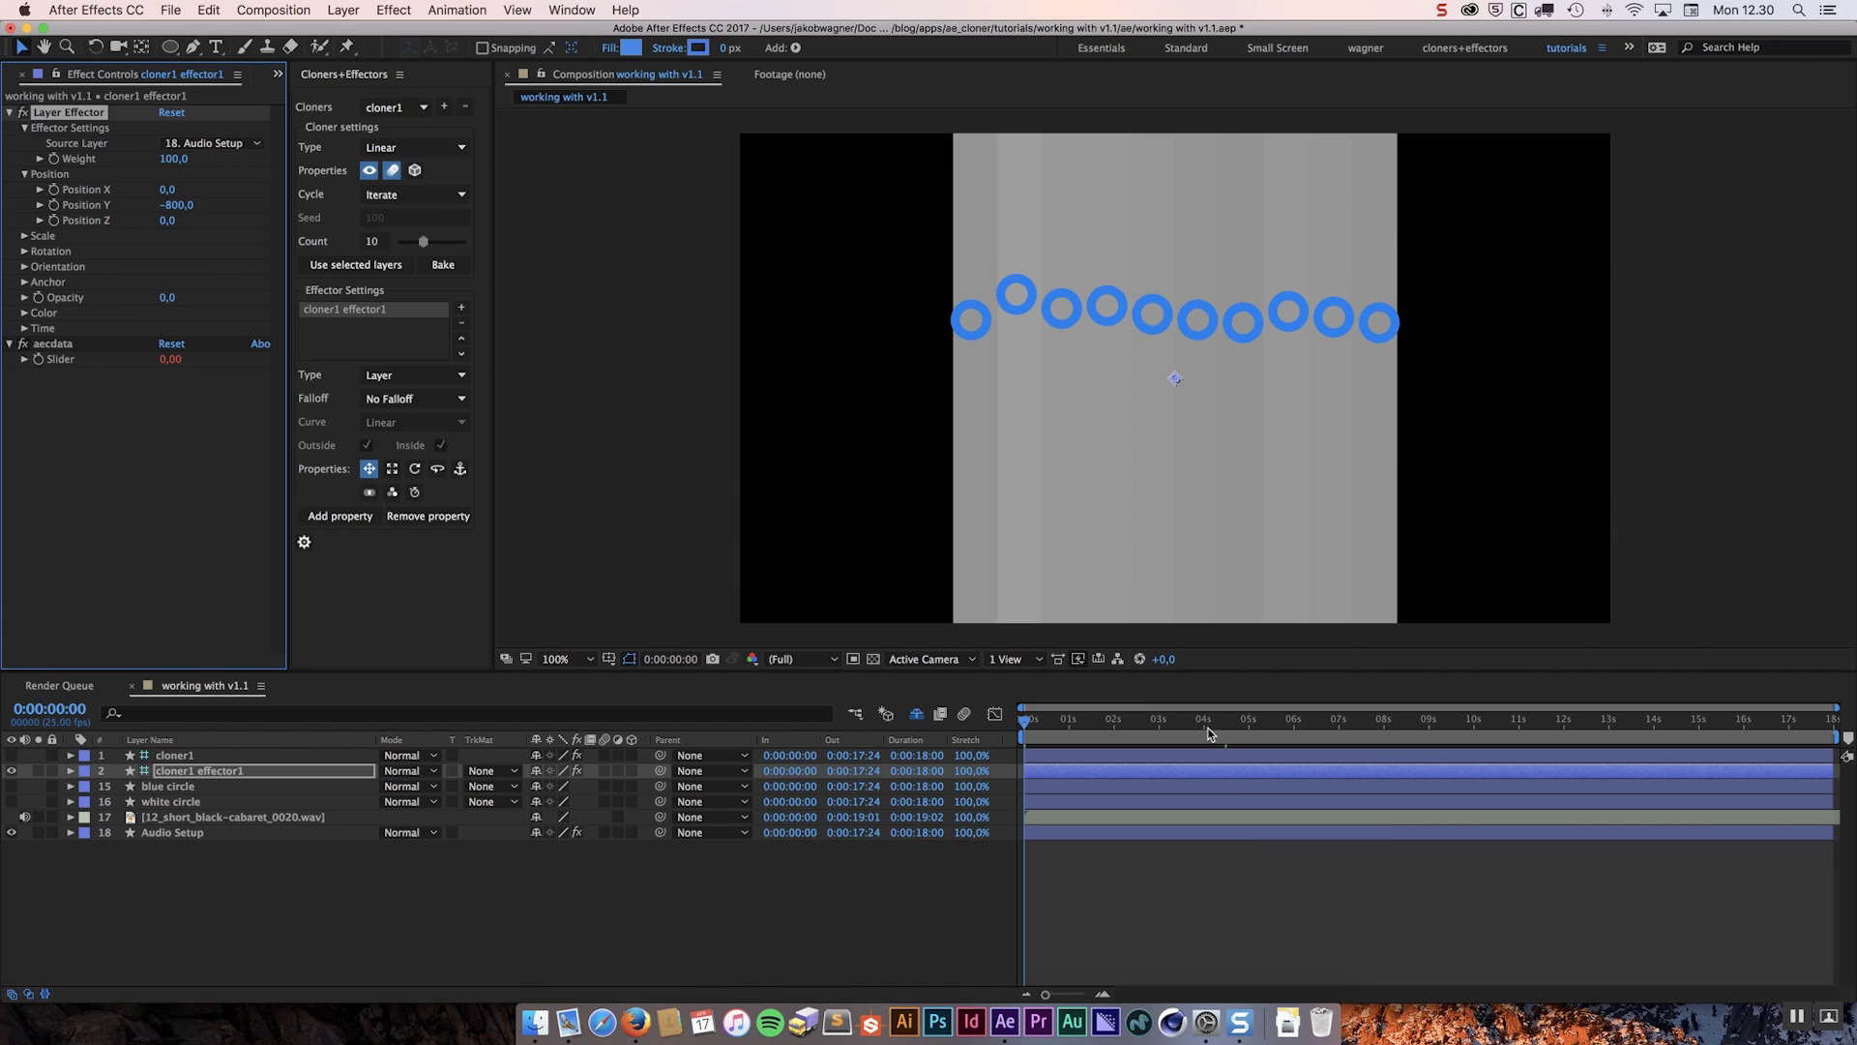
key("space")
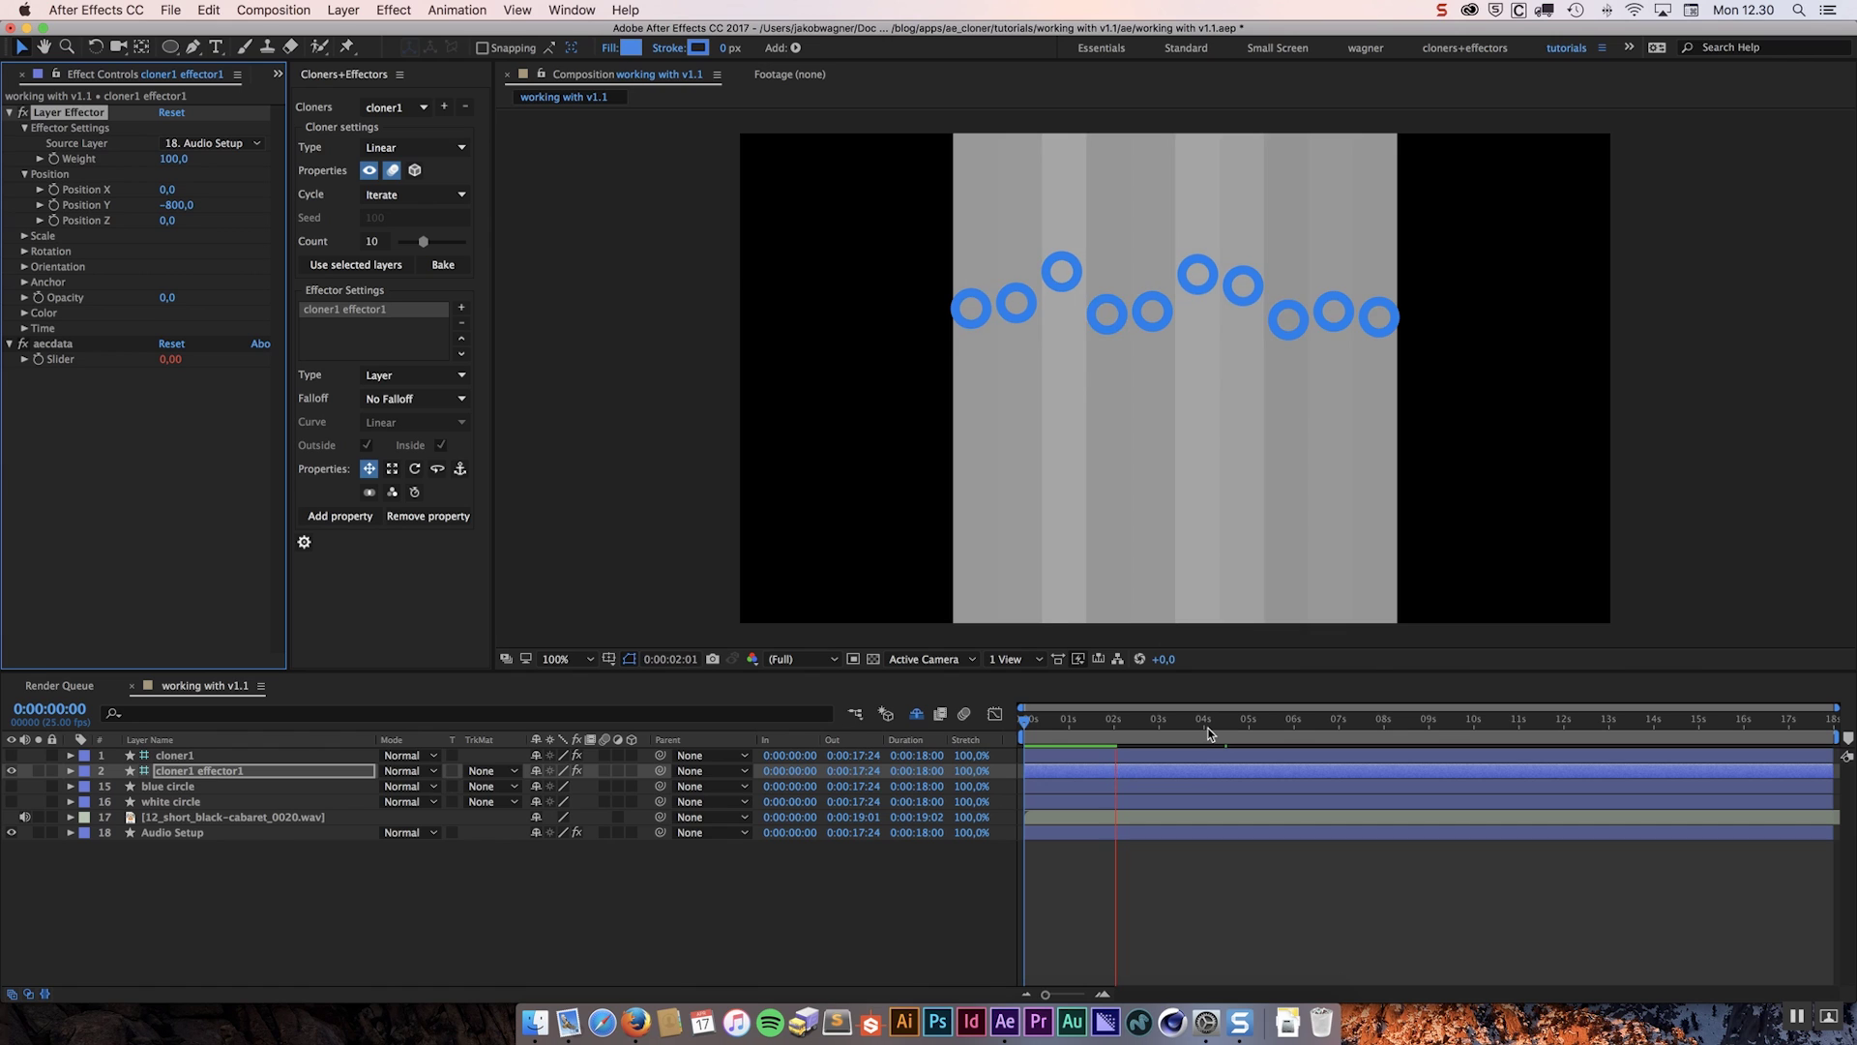
- Play the bouncing-ring preview from the start and stop it partway through
key("space")
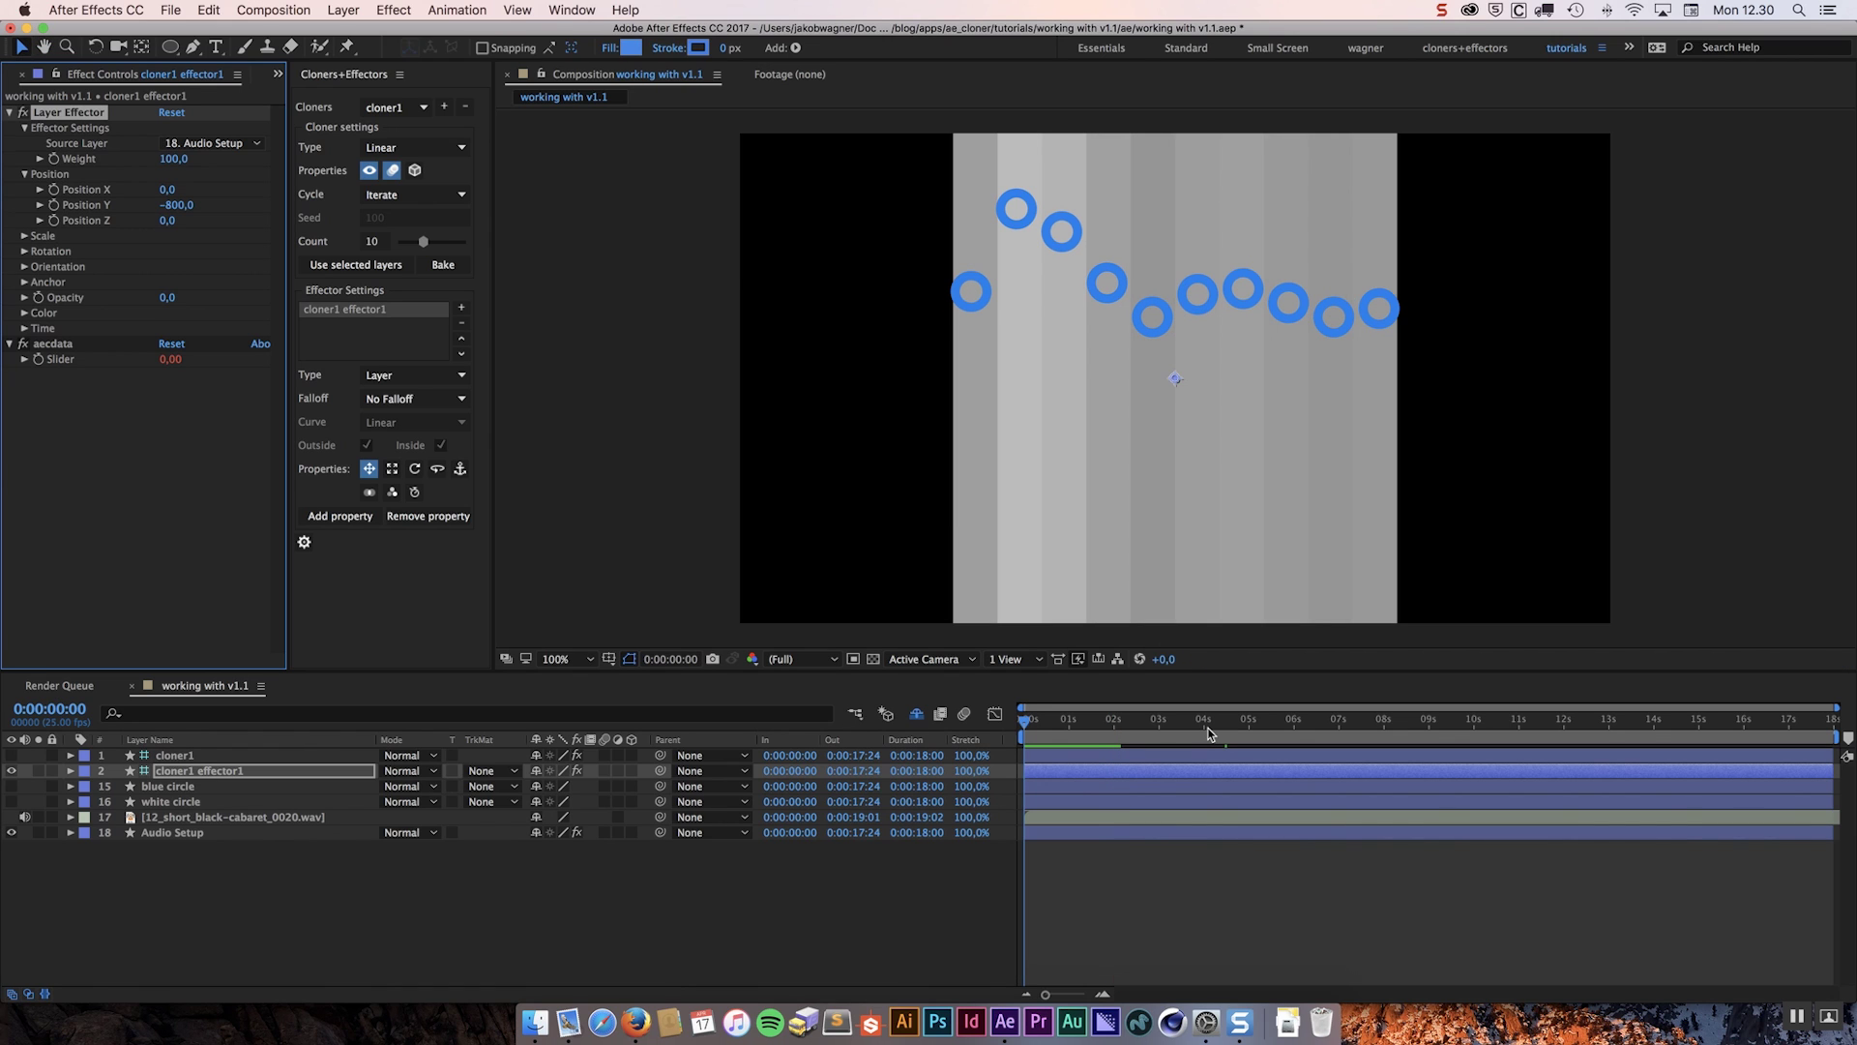
key("space")
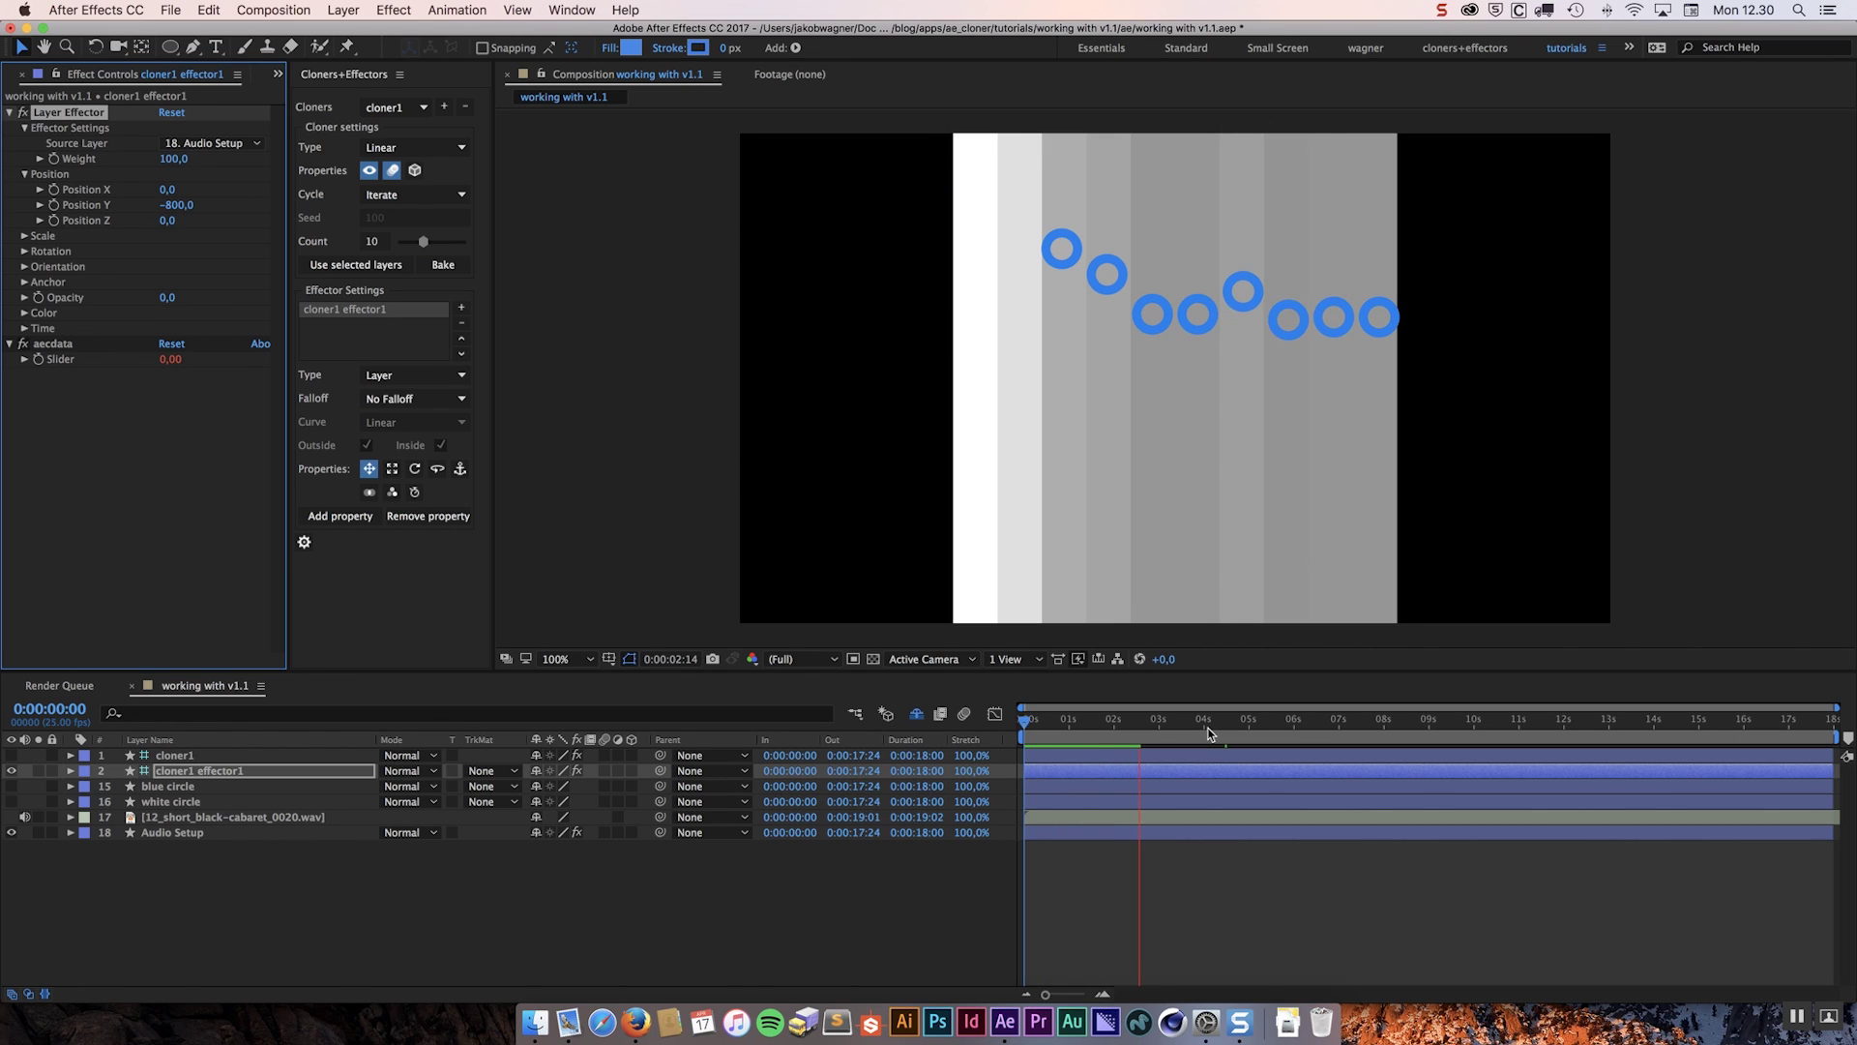
key("space")
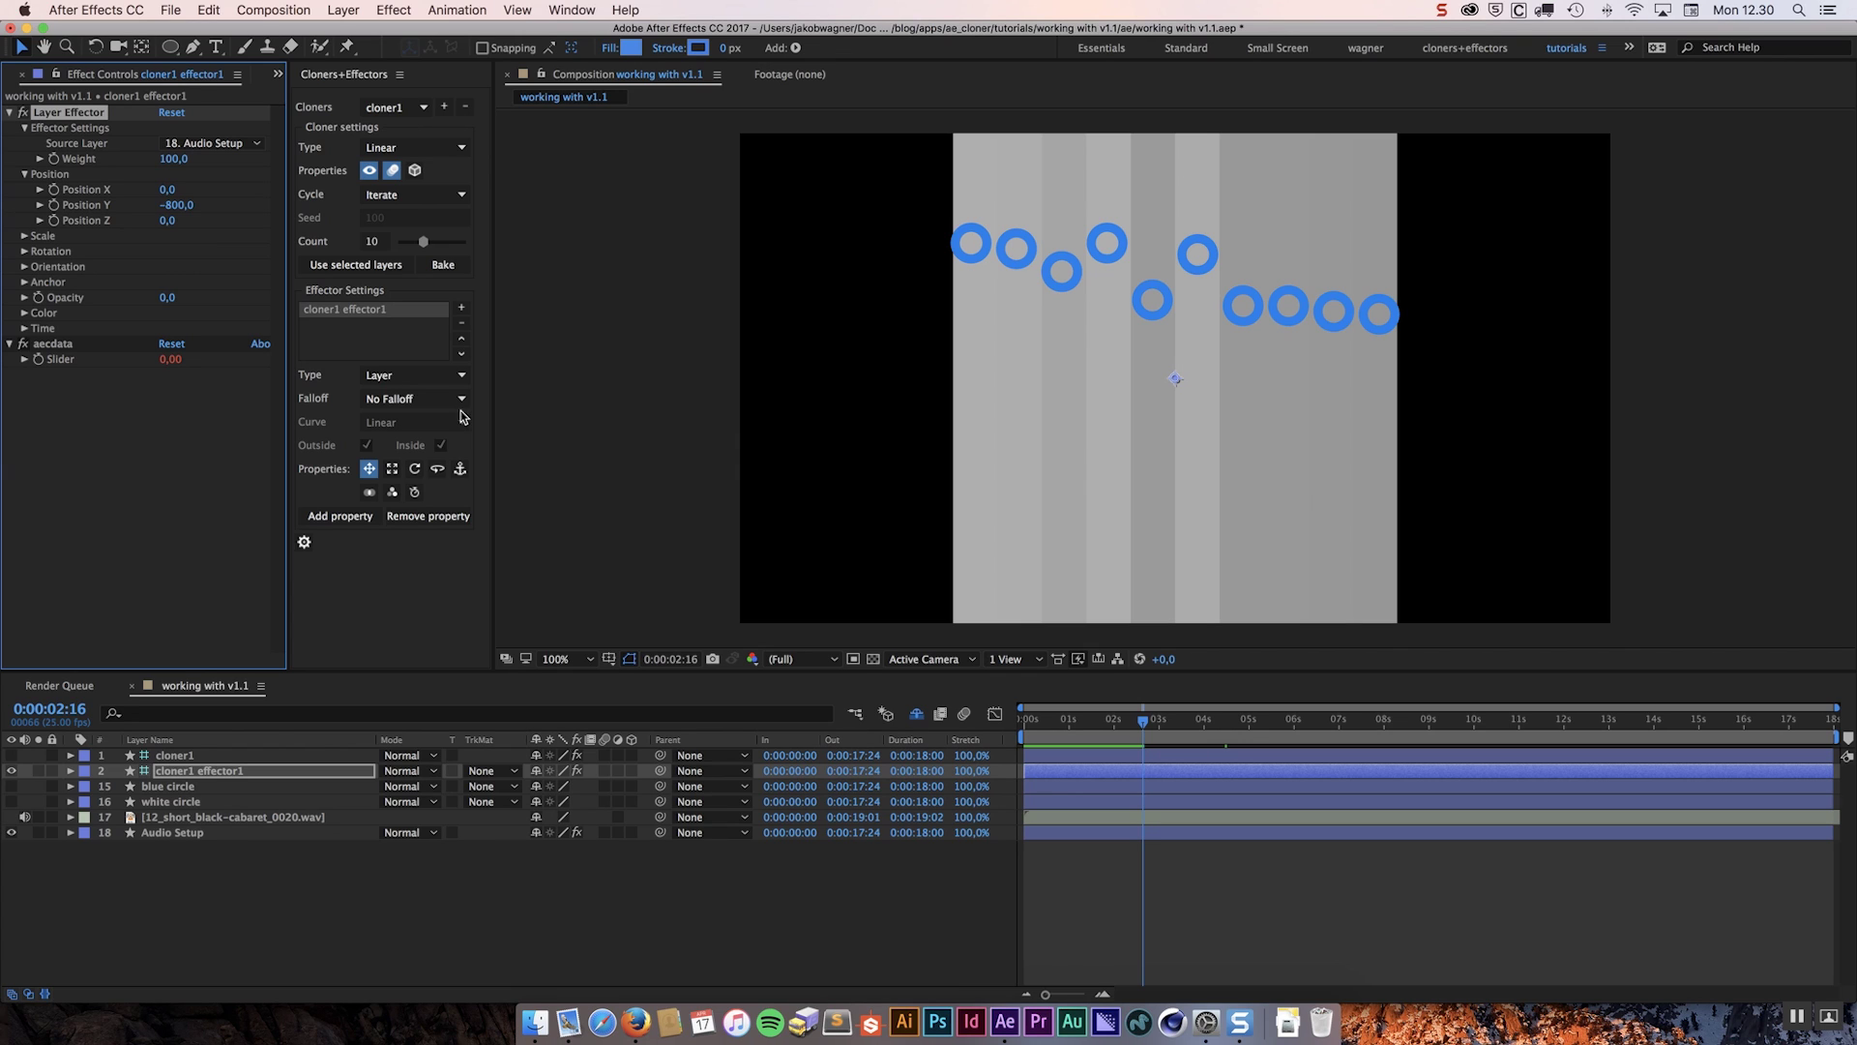
- Hide the Audio Setup layer and preview the rings bouncing over black twice
left_click(13, 833)
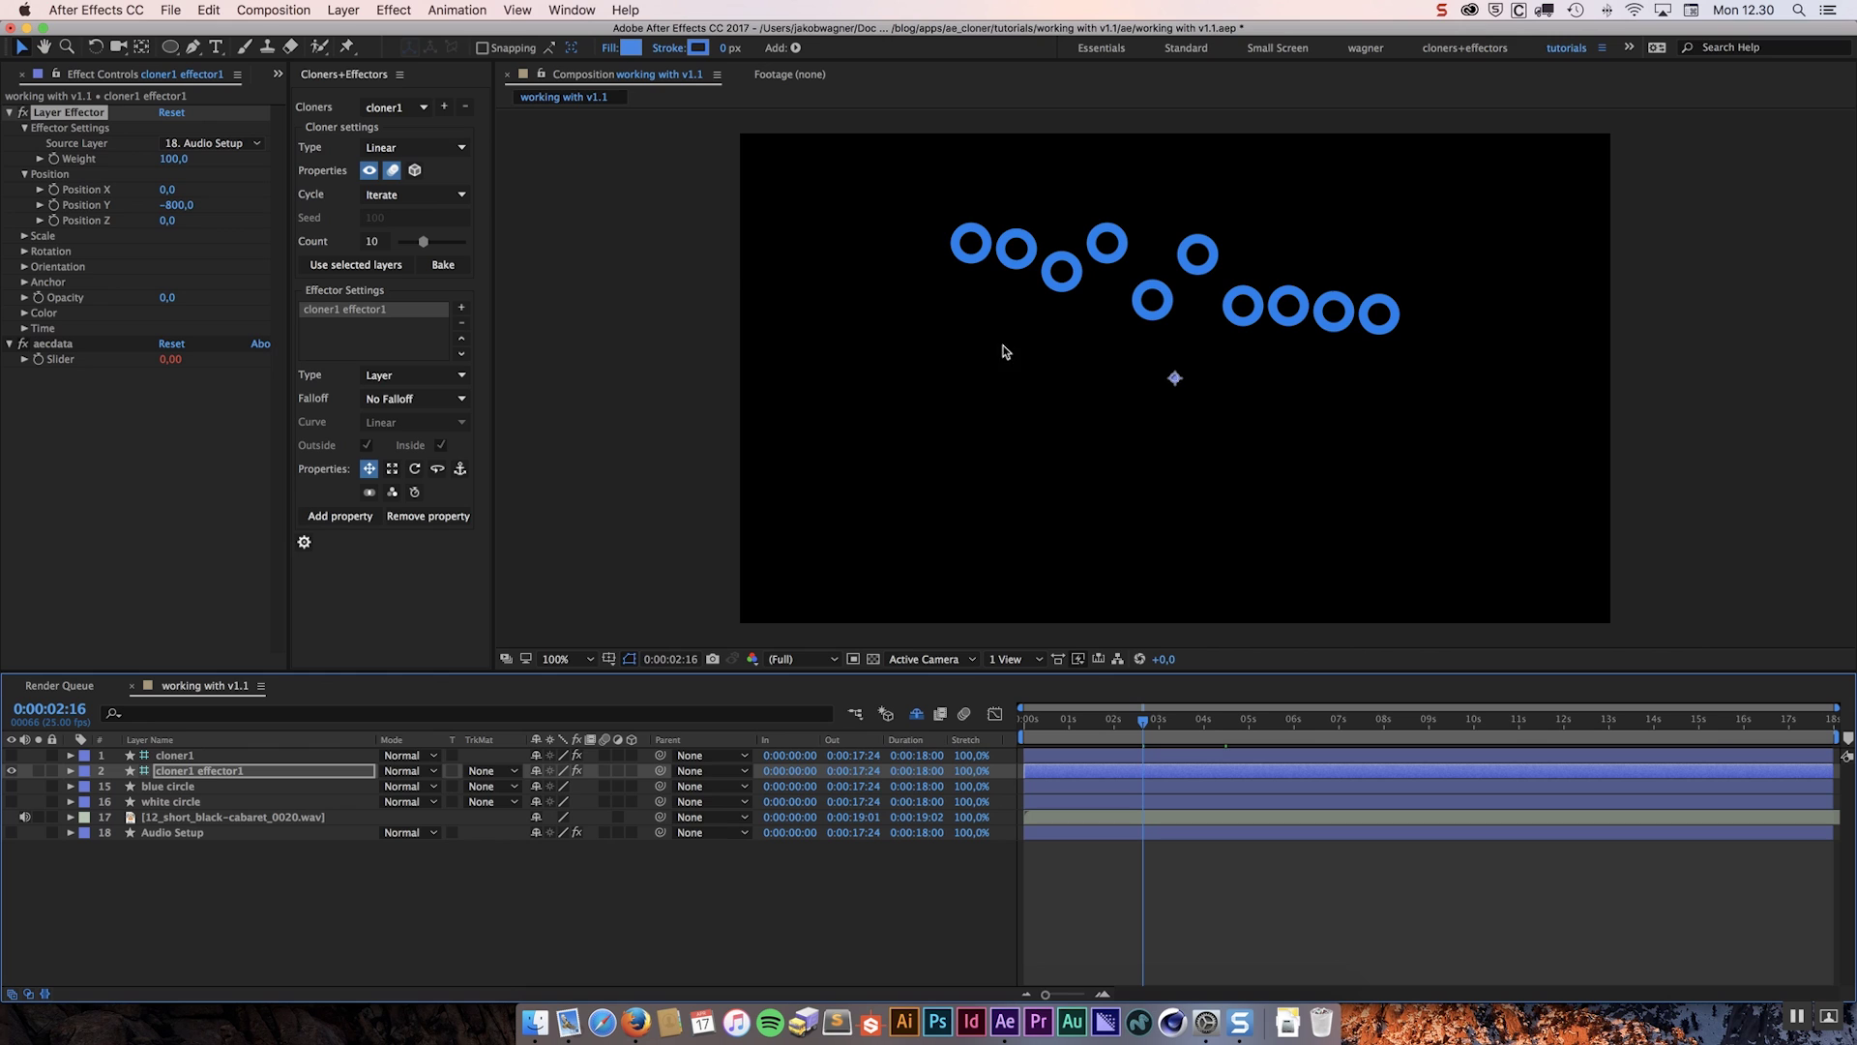
key("space")
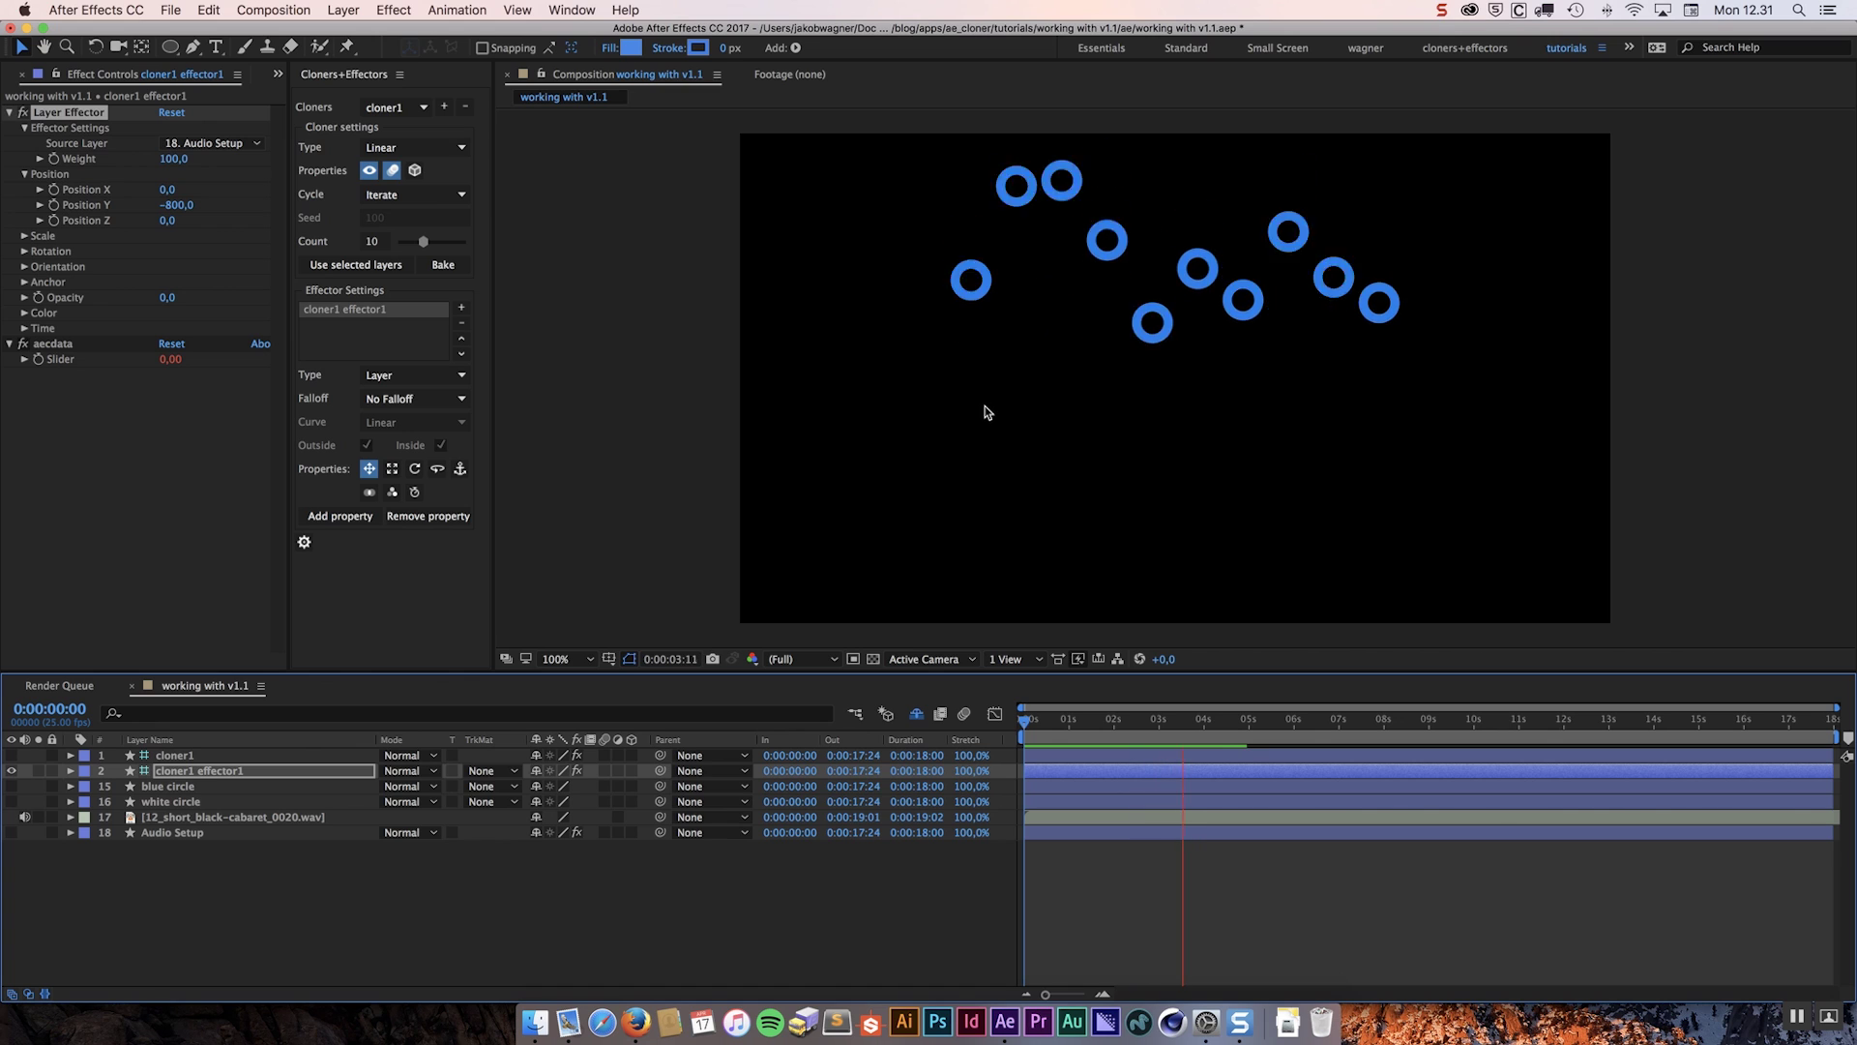
key("space")
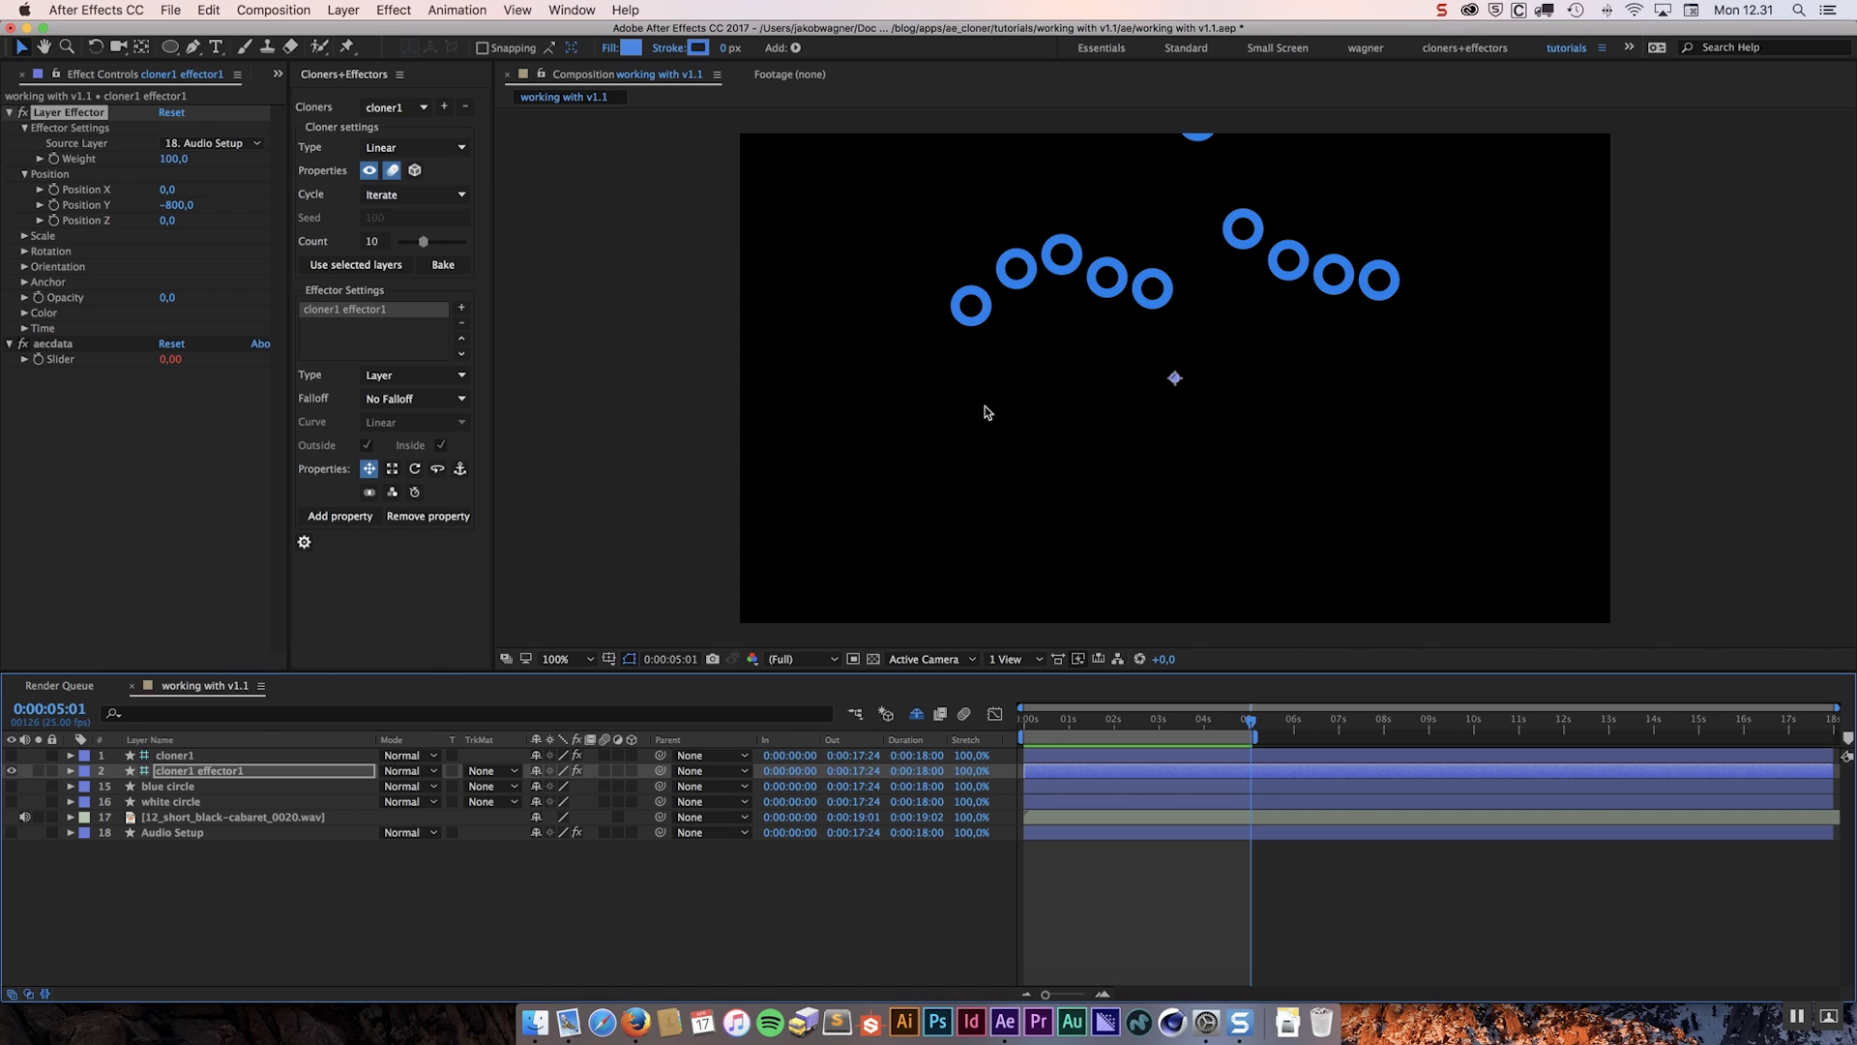
key("space")
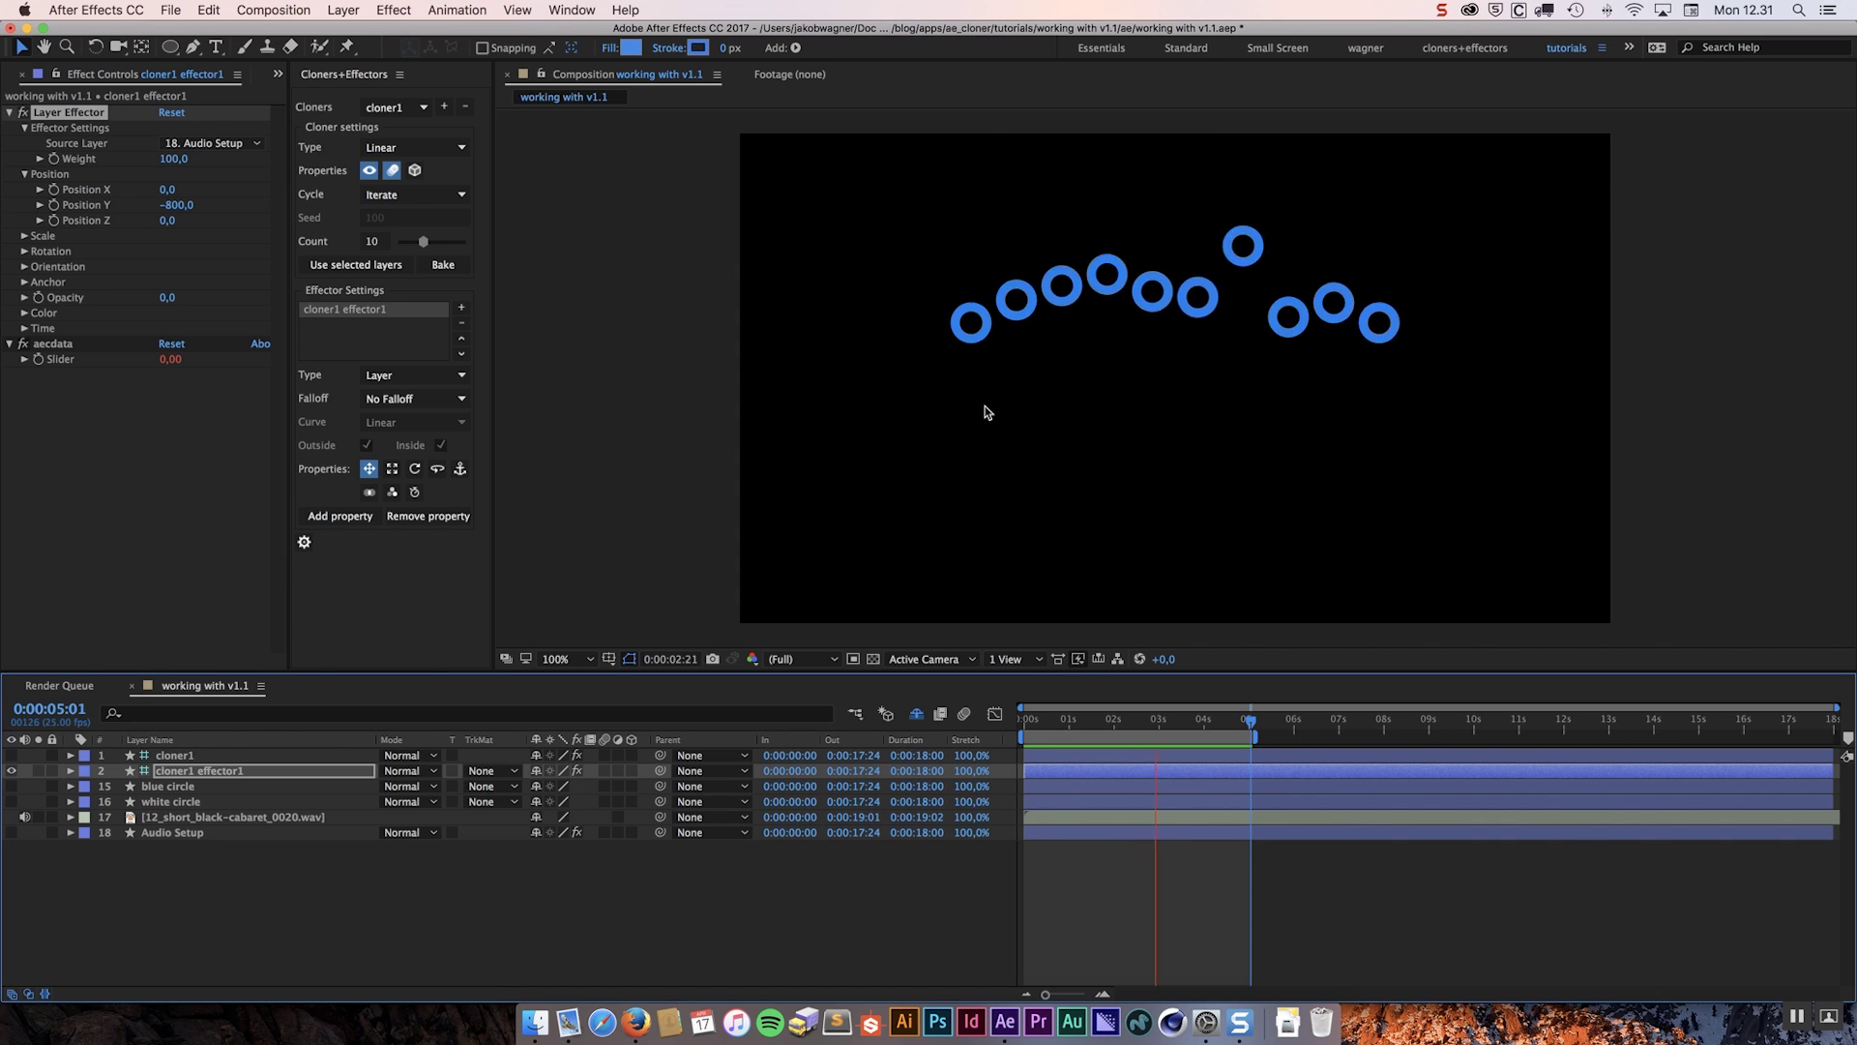
key("space")
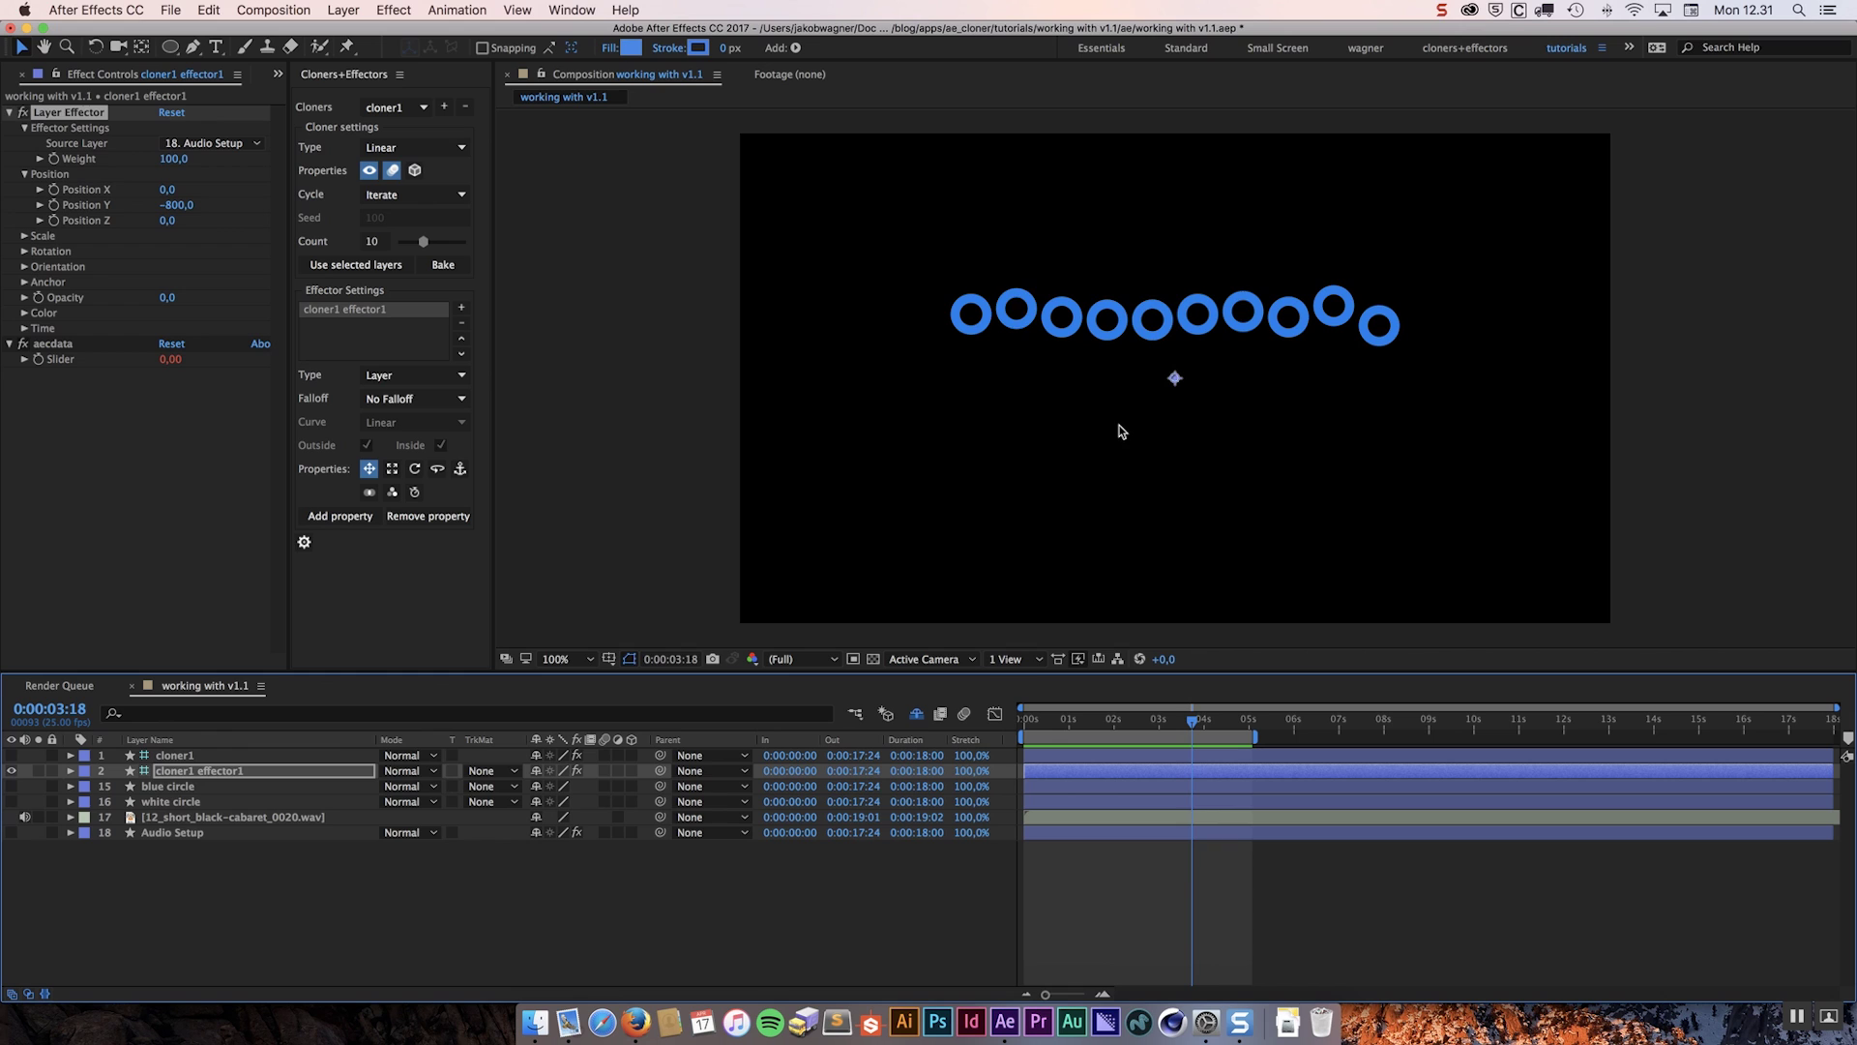
- Show the Audio Setup layer's frequency, power and scale settings, and replay the ring bounce from the start
left_click(160, 832)
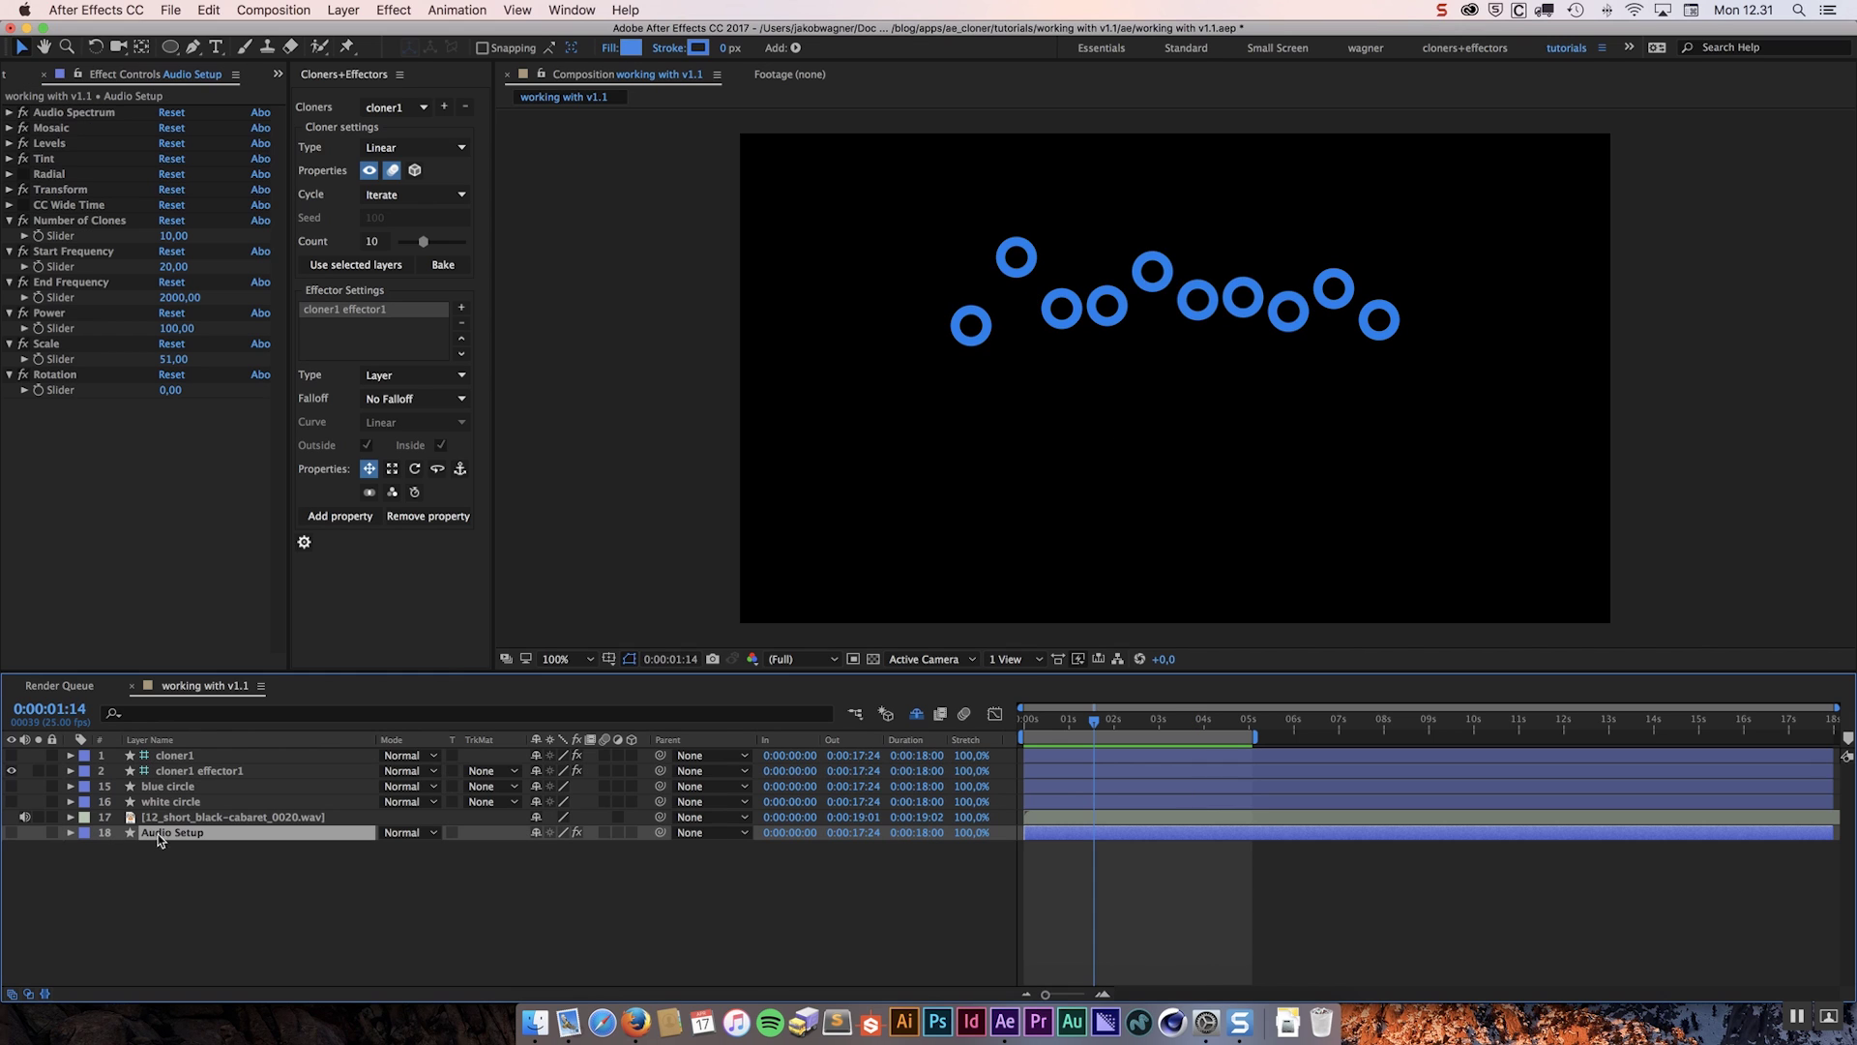
left_click(26, 207)
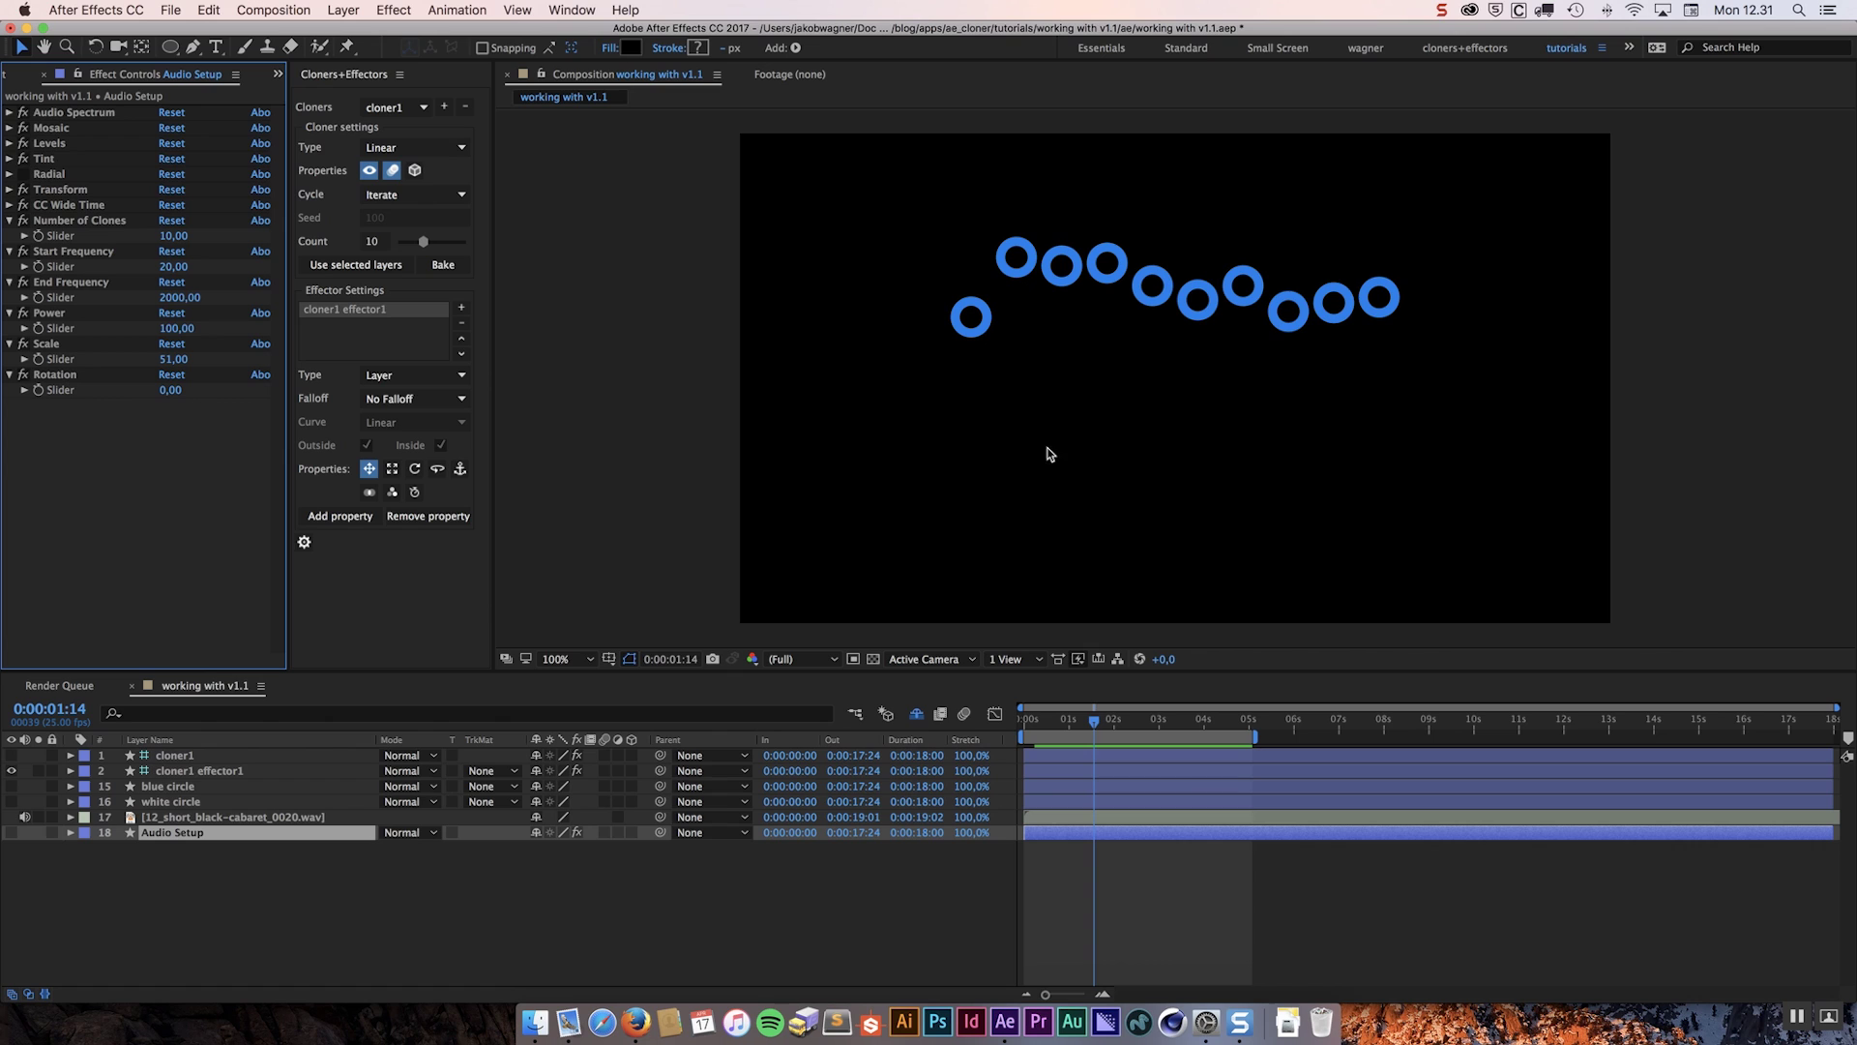
key("Home")
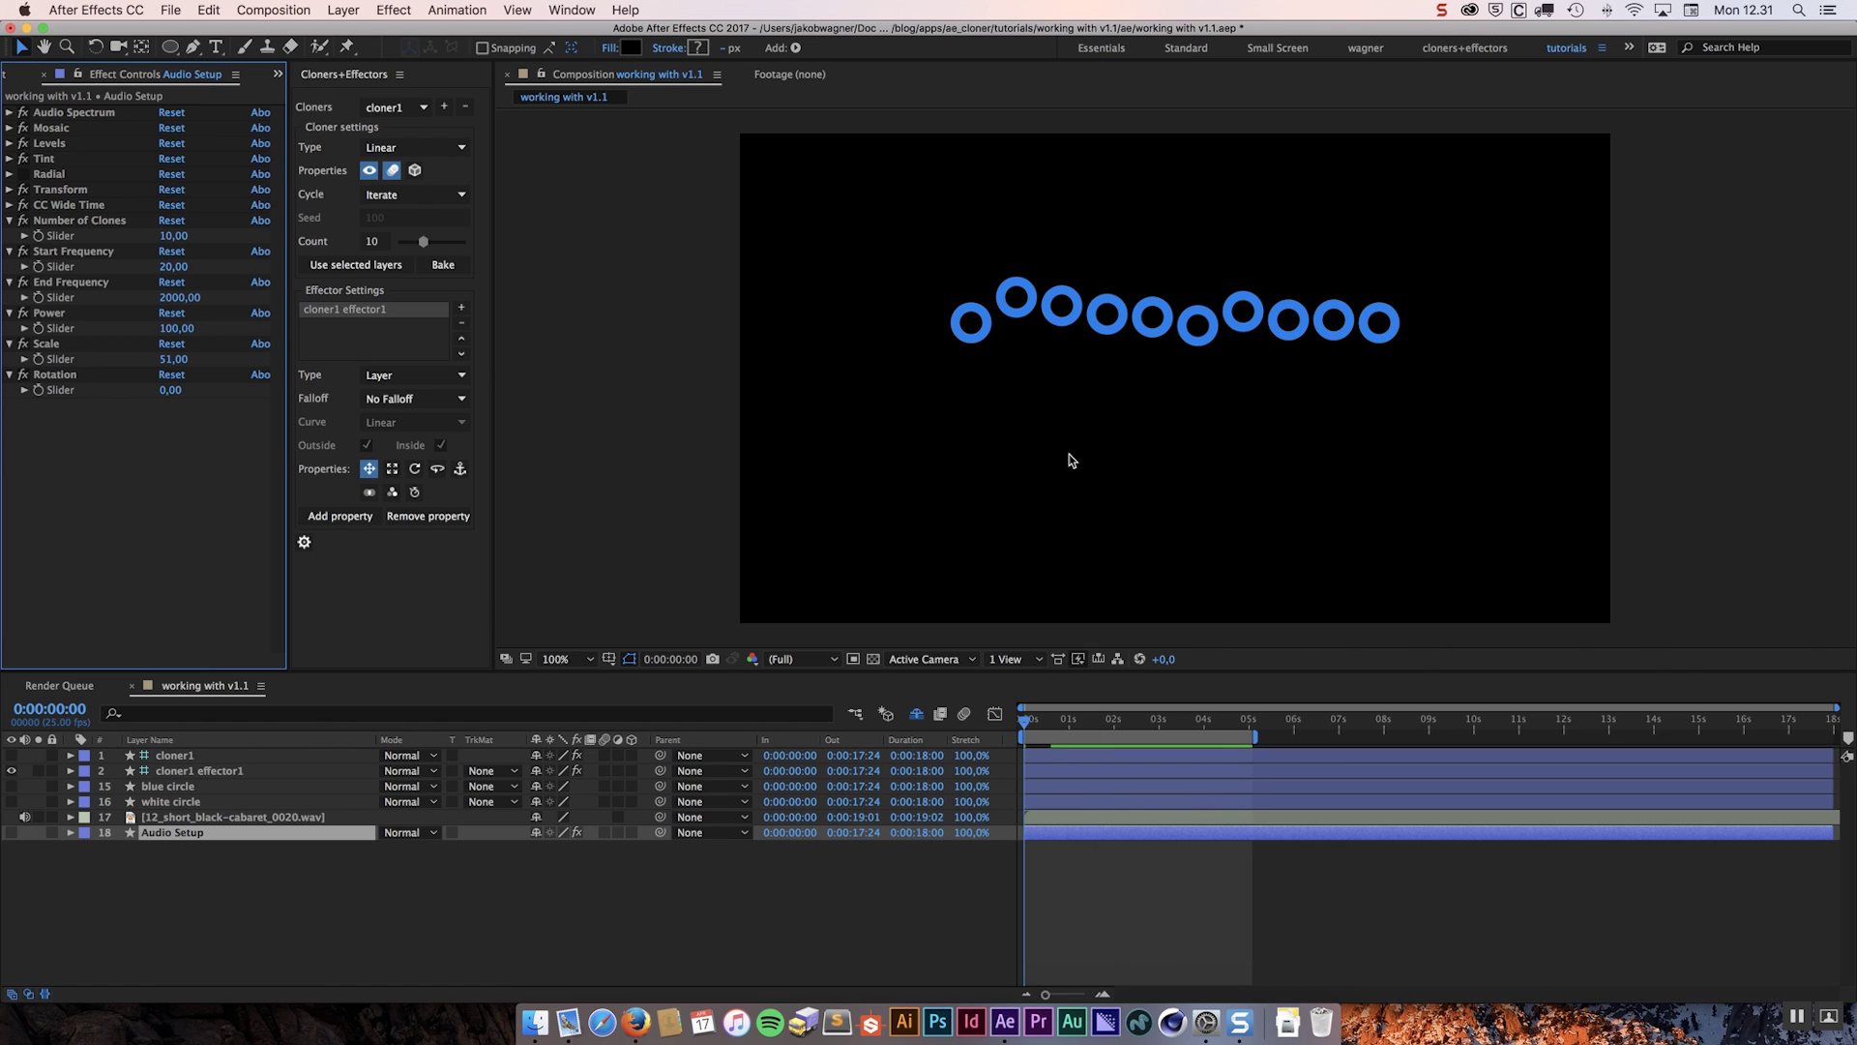
key("space")
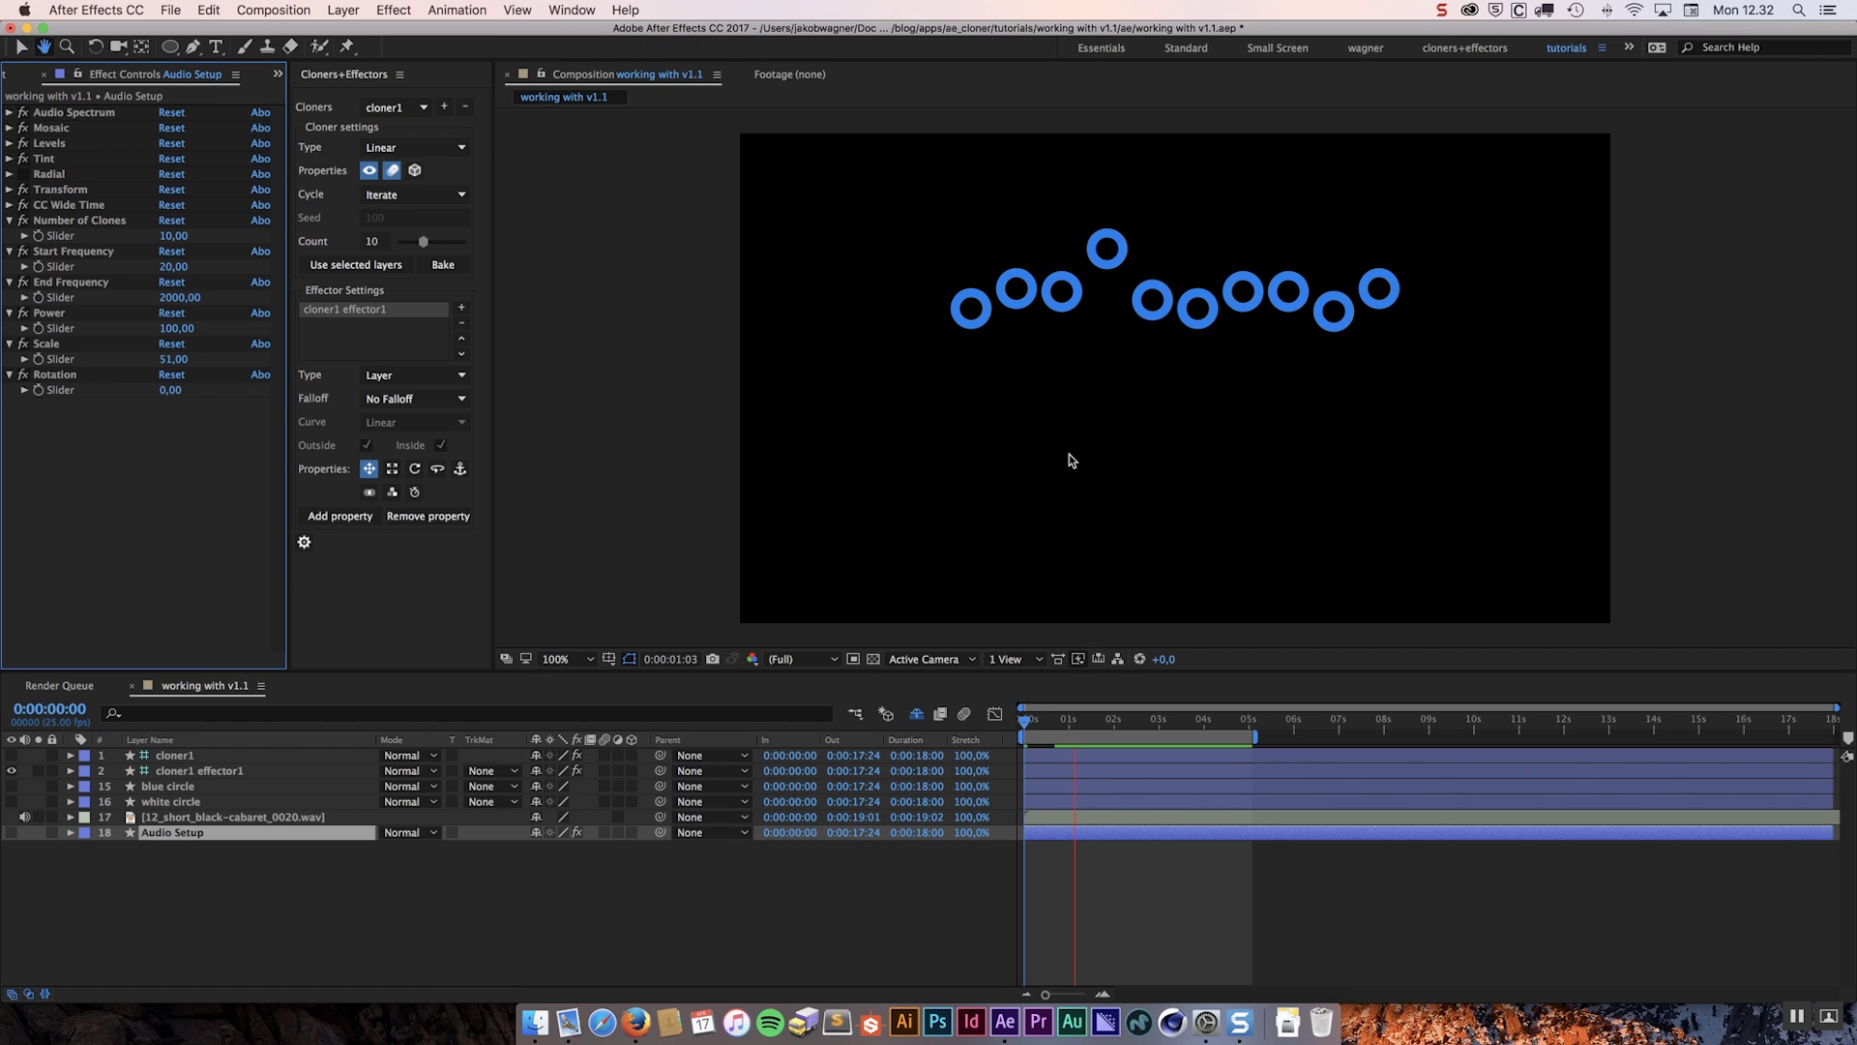
key("space")
key("space")
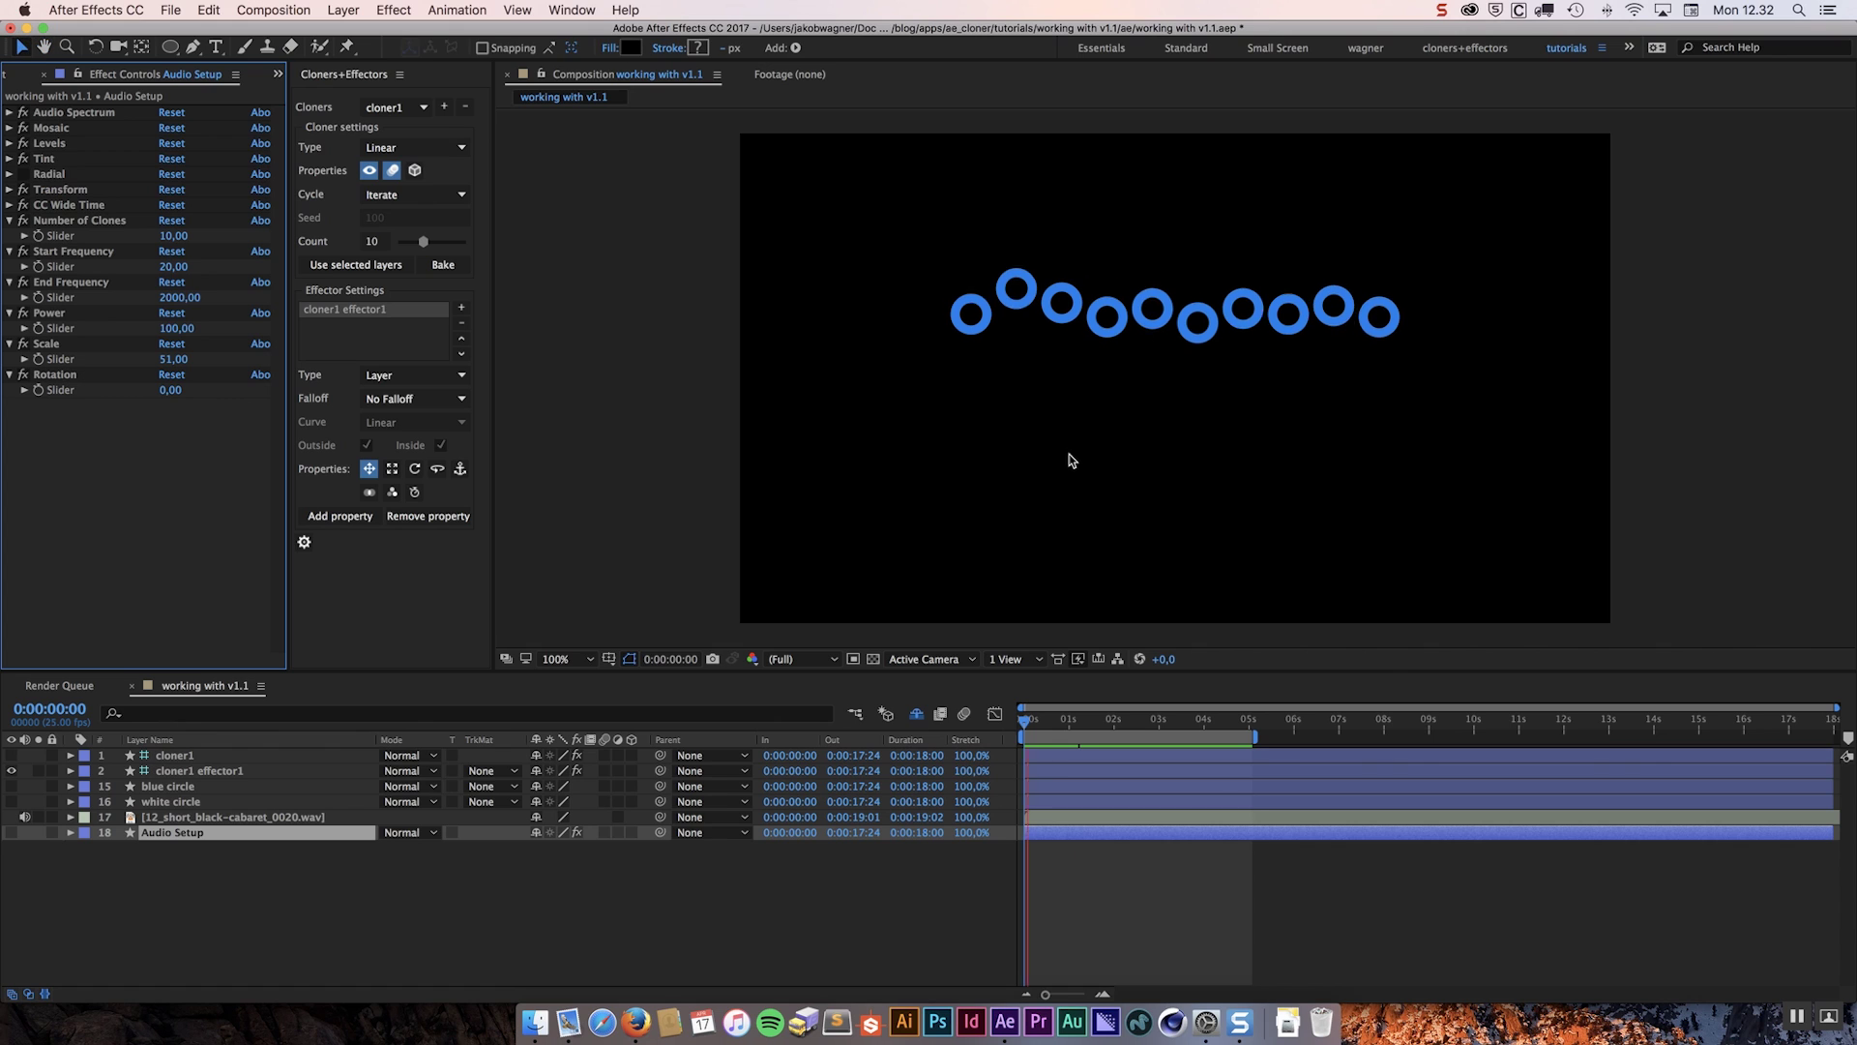
key("space")
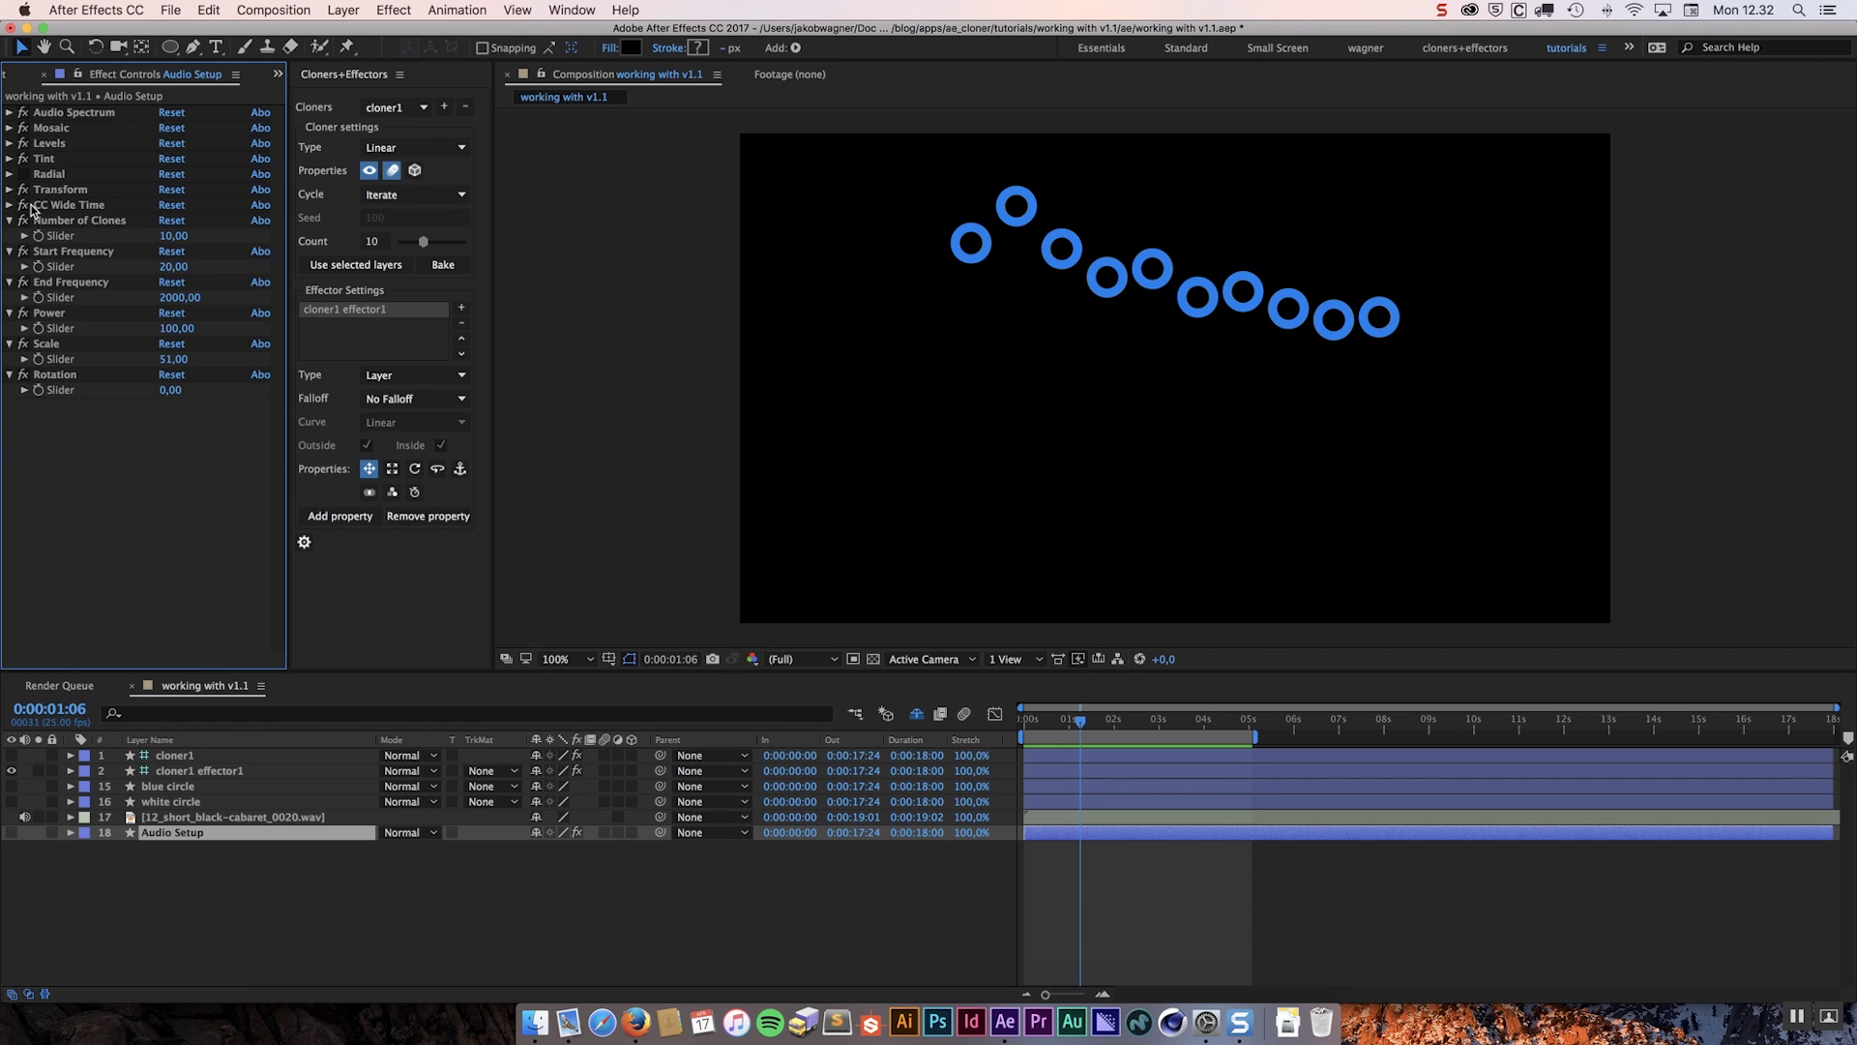
left_click(1245, 729)
key("space")
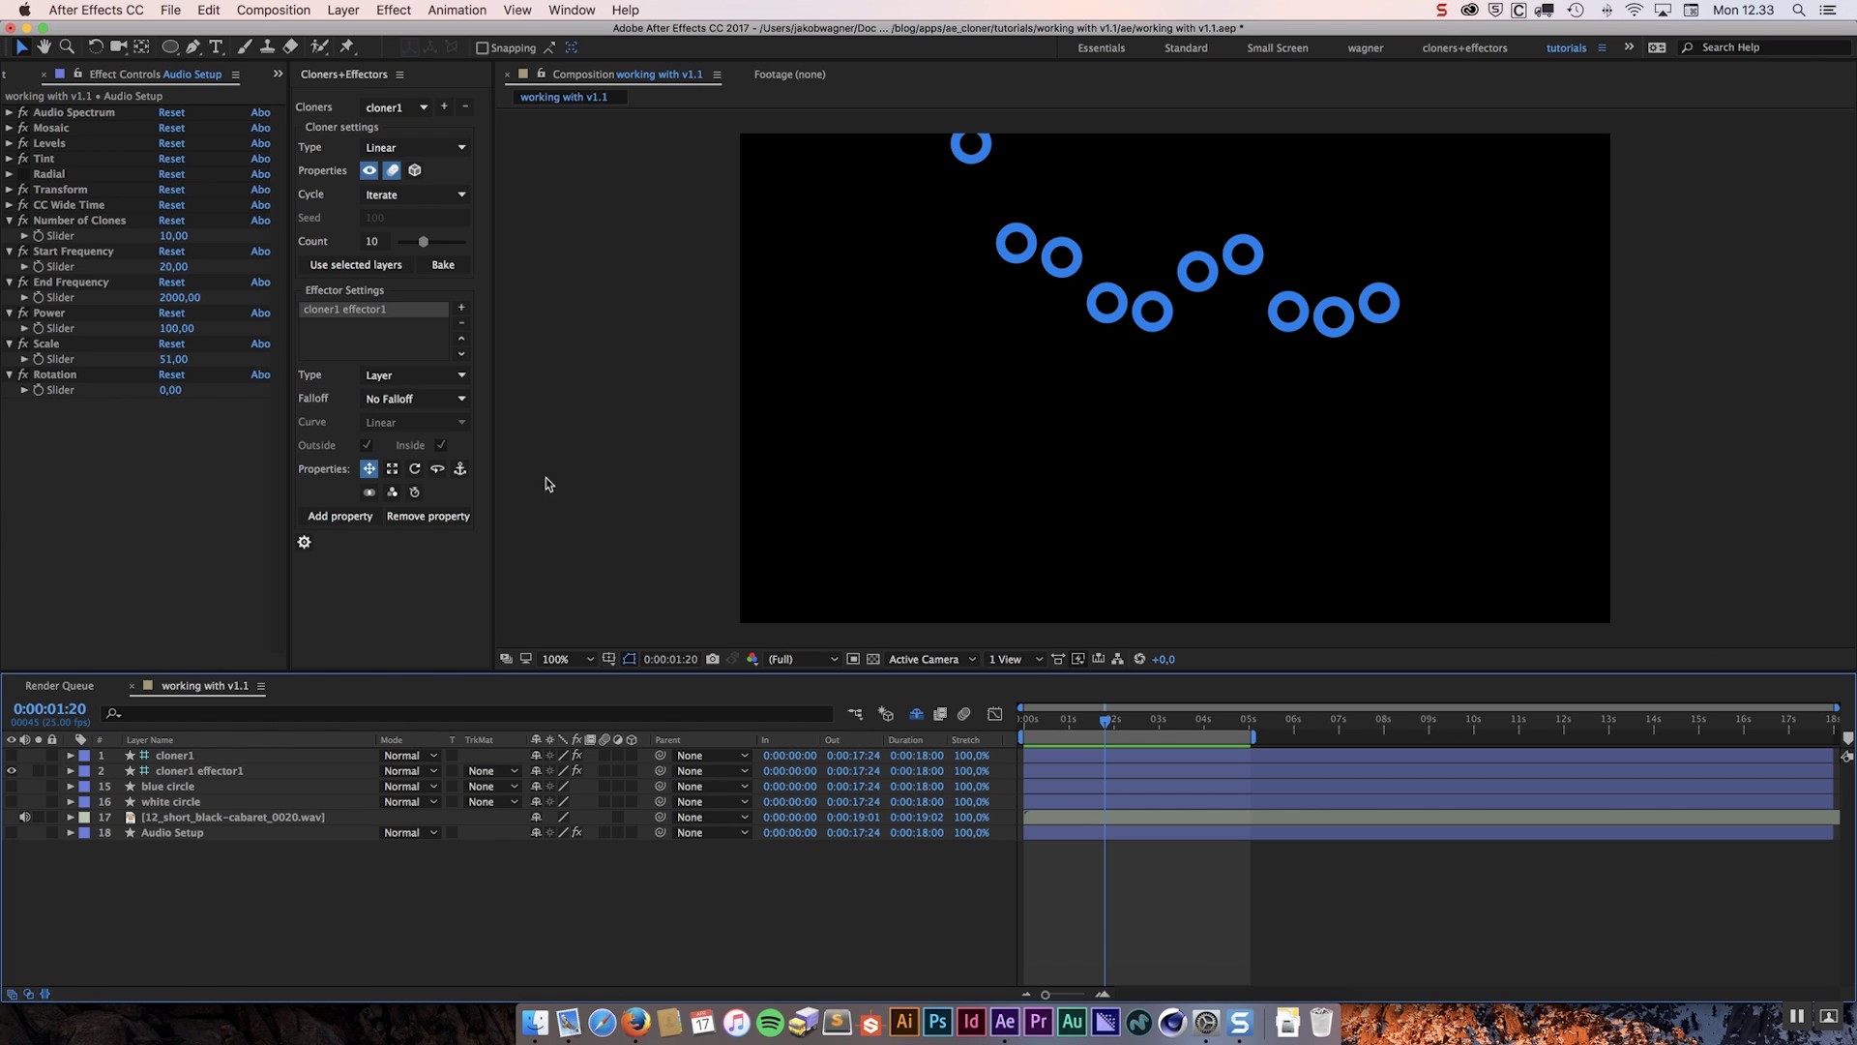
left_click(191, 837)
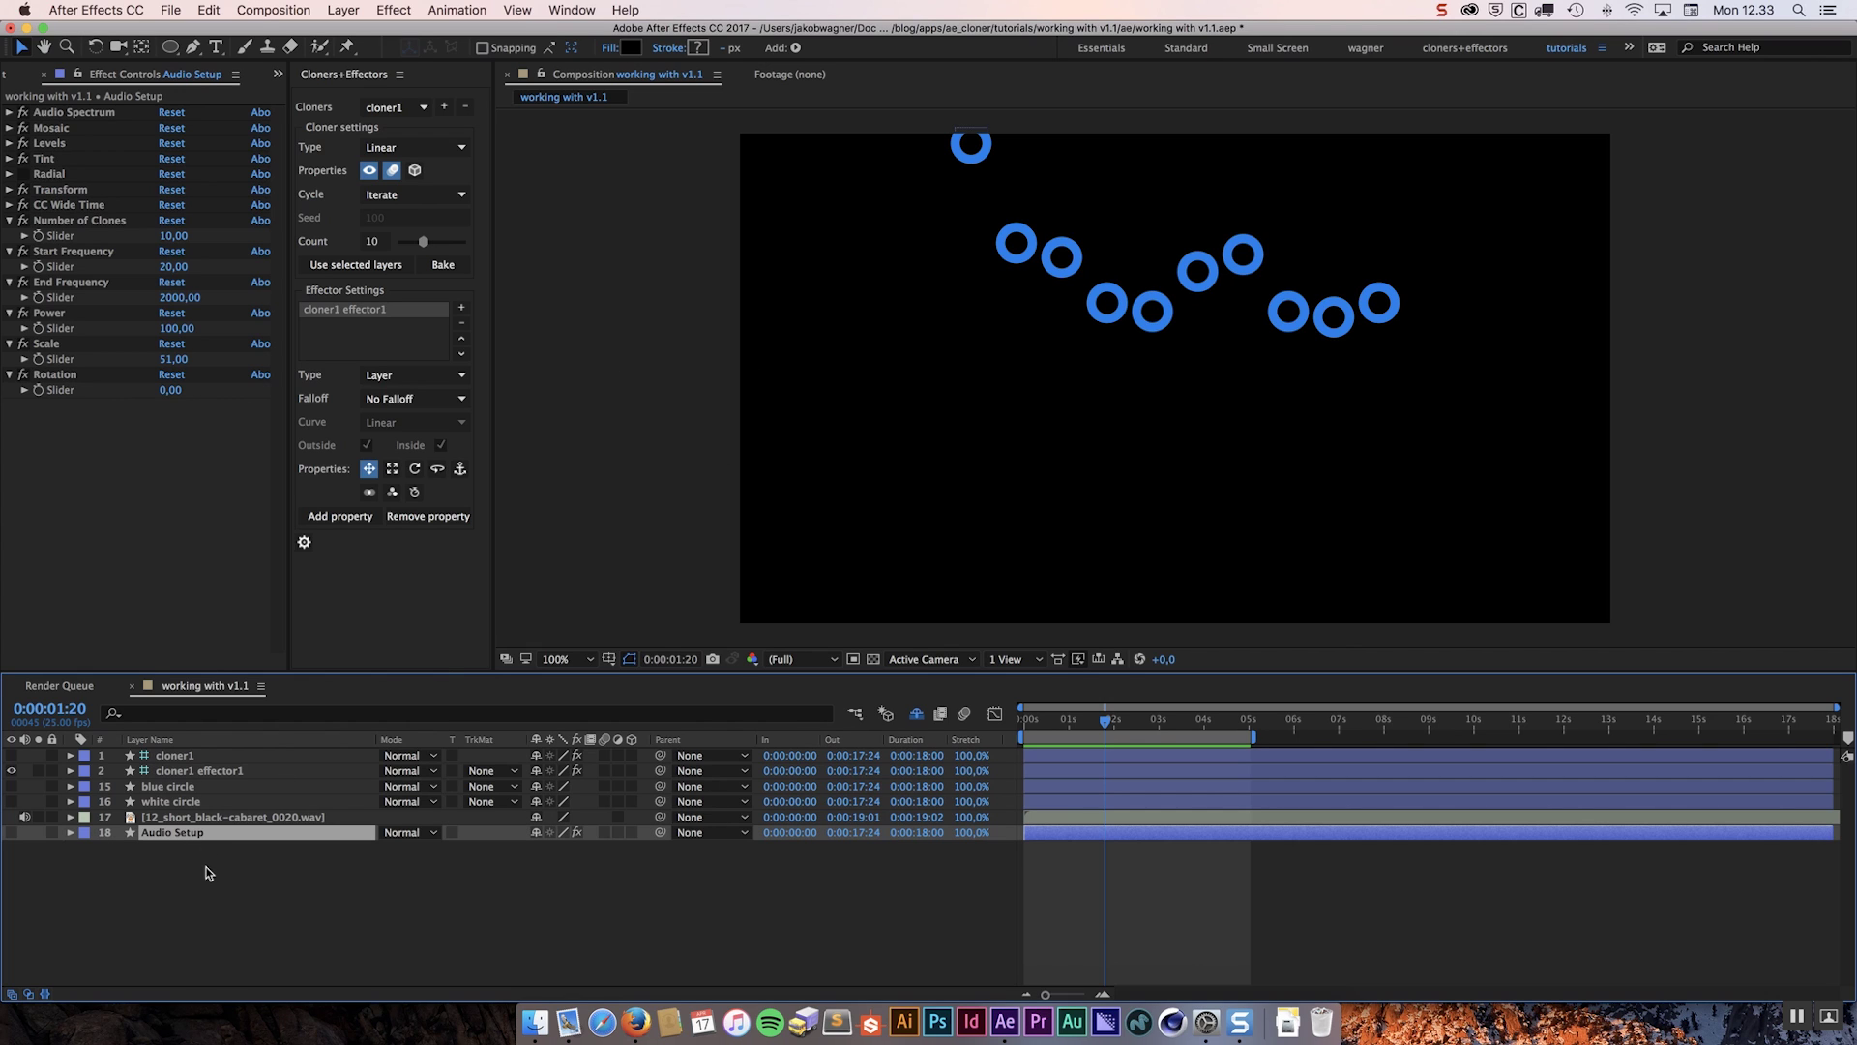